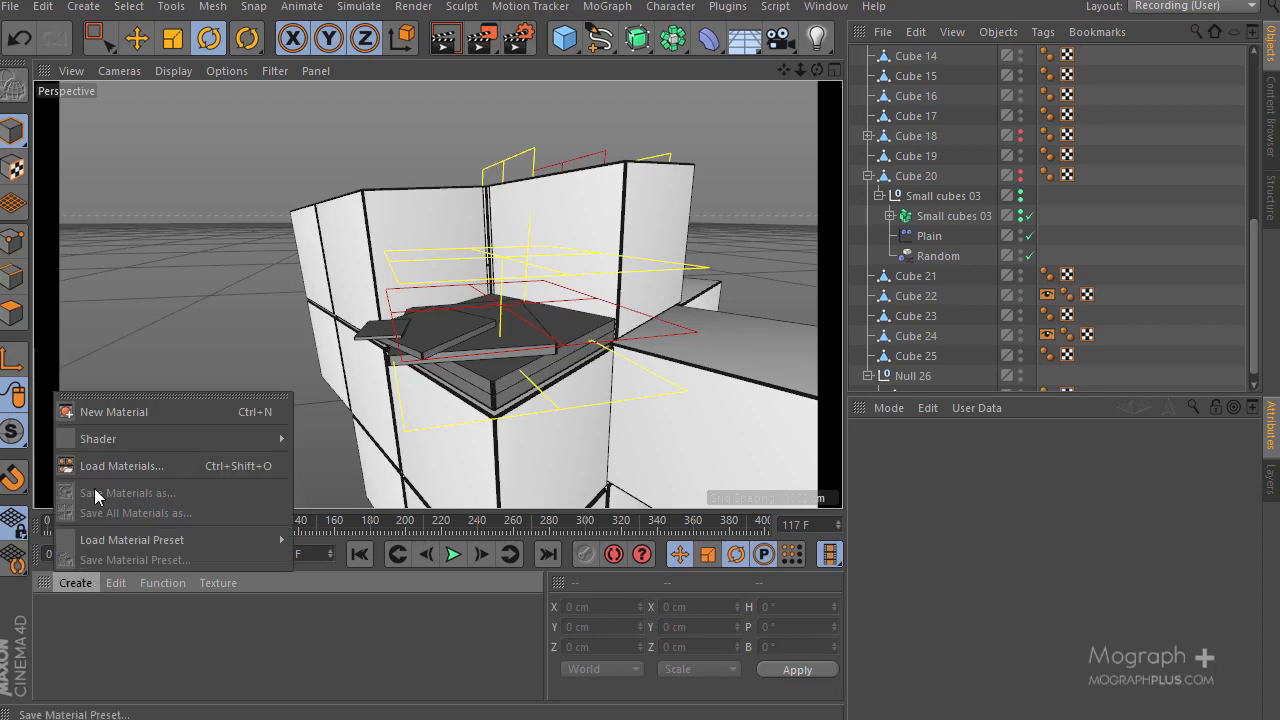
# Create a new material, open it for editing and set its preview to Sphere (GI)
pyautogui.click(104, 408)
pyautogui.doubleClick(96, 649)
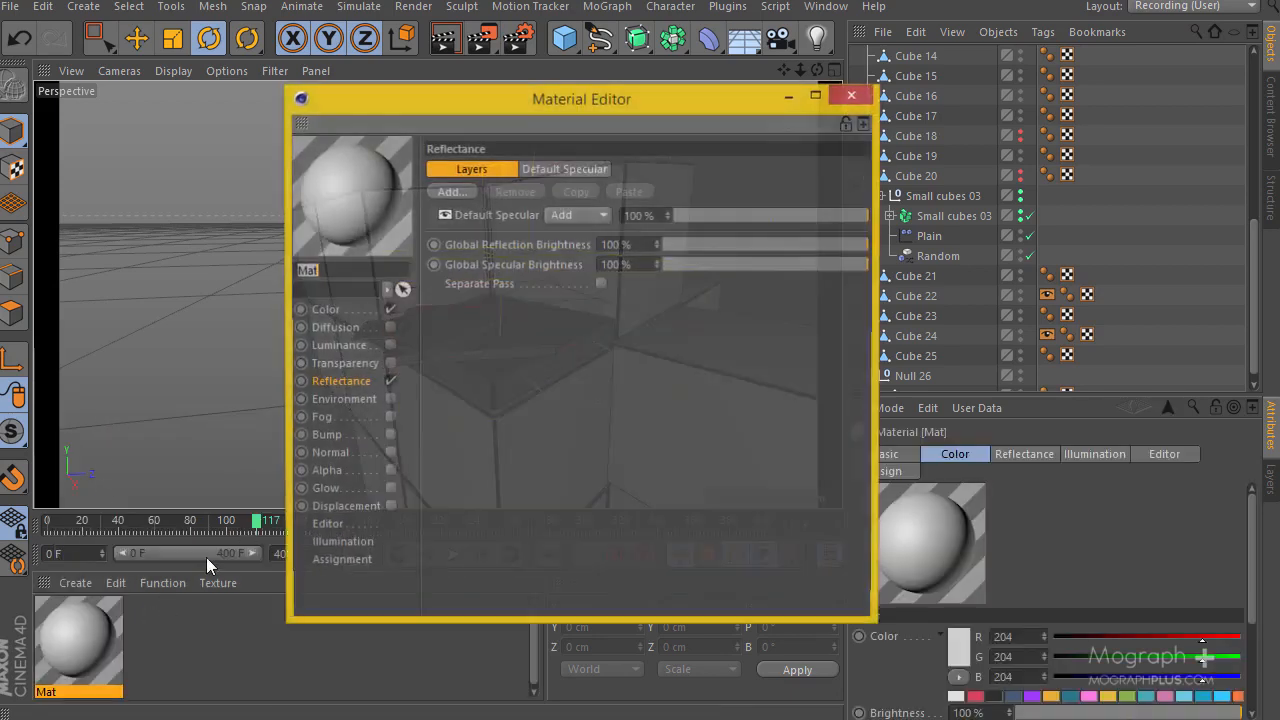
pyautogui.rightClick(336, 235)
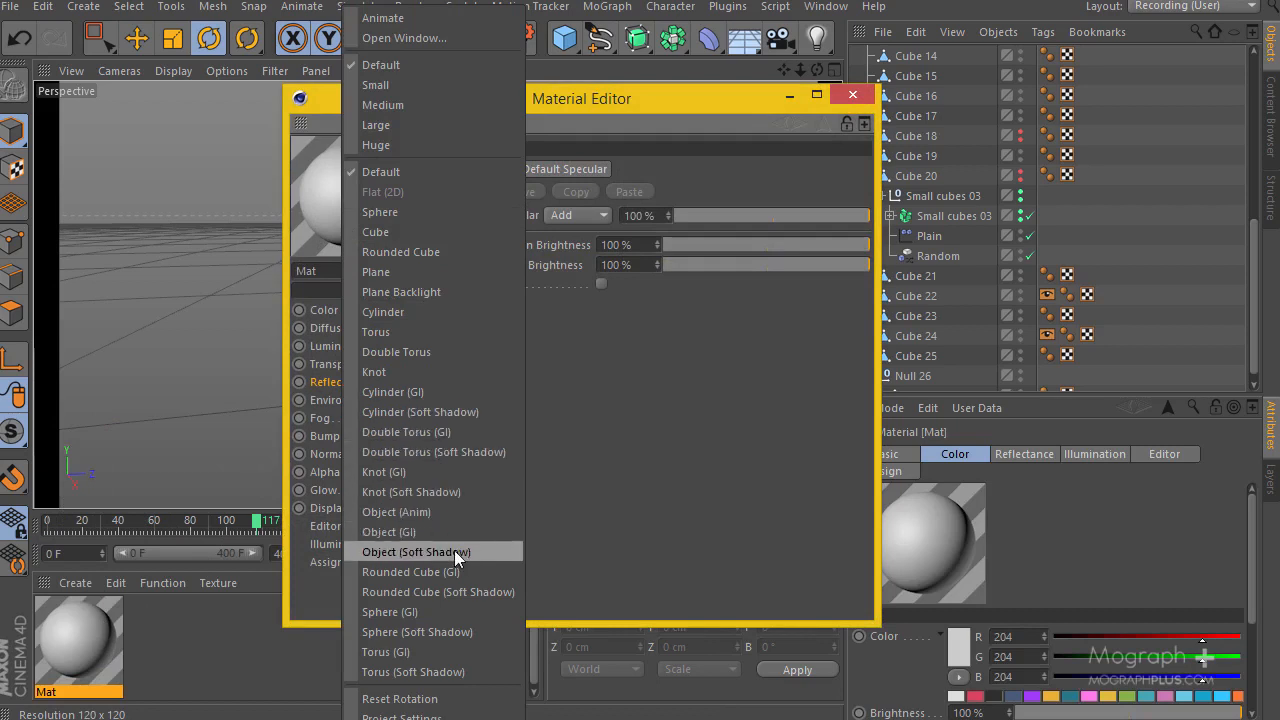
pyautogui.click(446, 610)
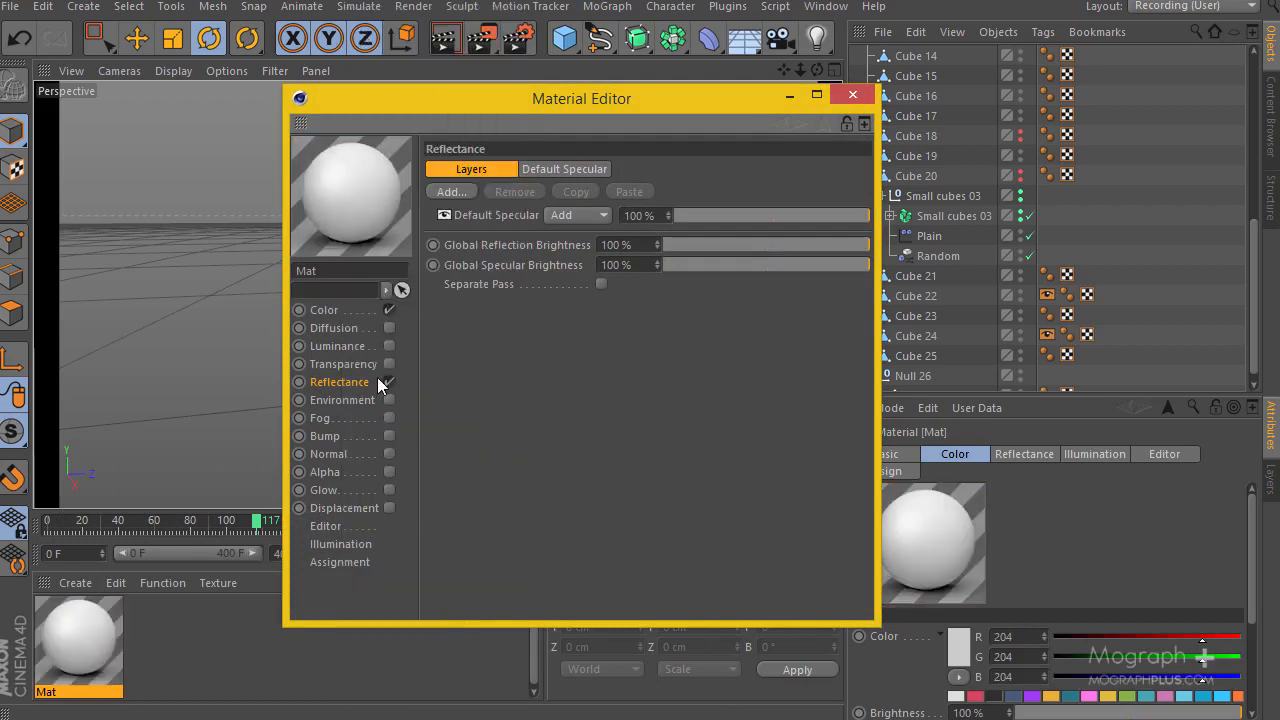
# Set the new material's colour to RGB 223, 223, 223
pyautogui.click(358, 310)
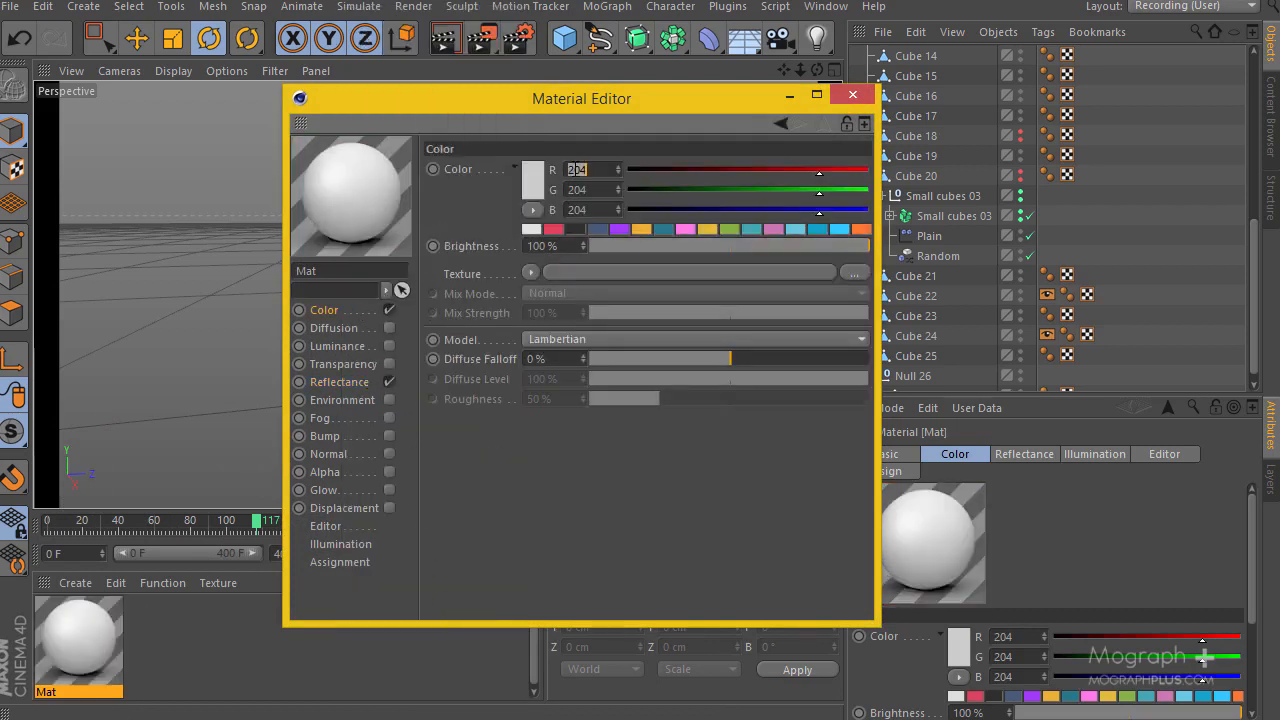
pyautogui.write('223')
pyautogui.press('Tab')
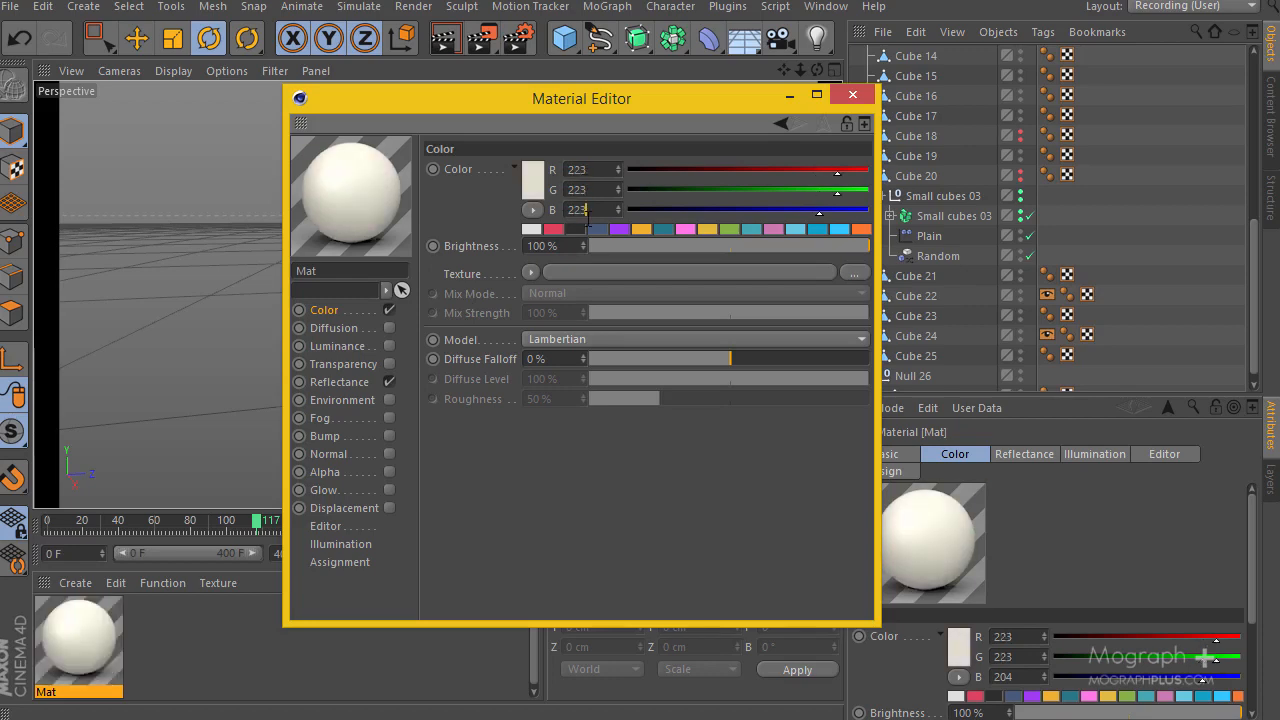
pyautogui.write('223')
pyautogui.press('Return')
# Remove the Default Specular layer from the material's reflectance and add a Beckmann layer
pyautogui.click(338, 382)
pyautogui.click(534, 166)
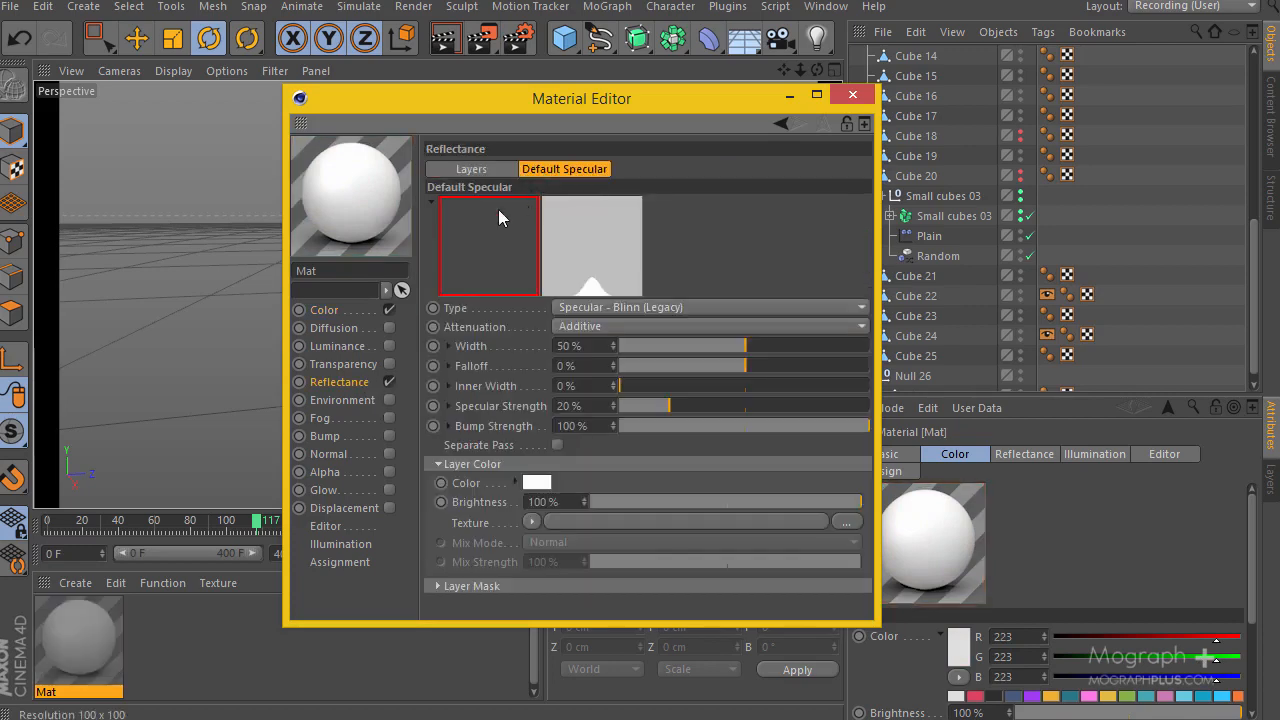
pyautogui.click(472, 170)
pyautogui.click(477, 213)
pyautogui.press('Delete')
pyautogui.click(458, 192)
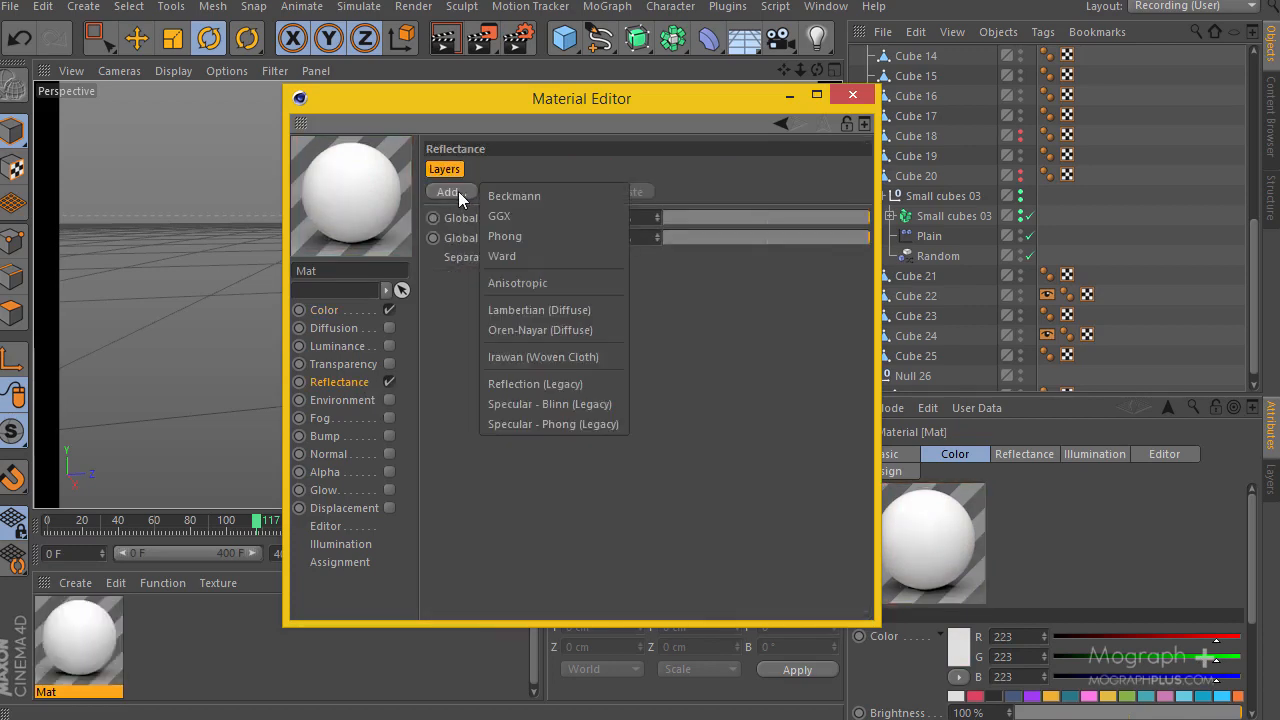
pyautogui.click(510, 196)
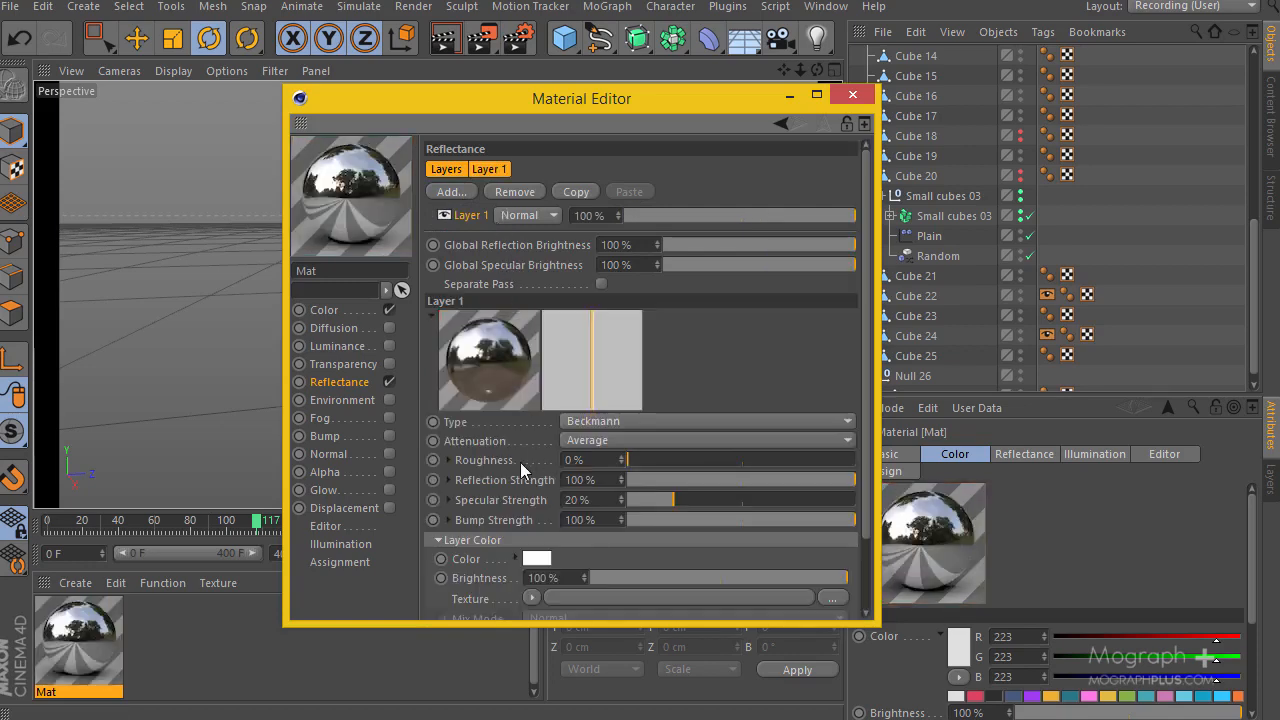
# Give the Beckmann layer's colour a Fresnel texture with 34% brightness and 25% mix strength, and close the material
pyautogui.scroll(-3, 520, 462)
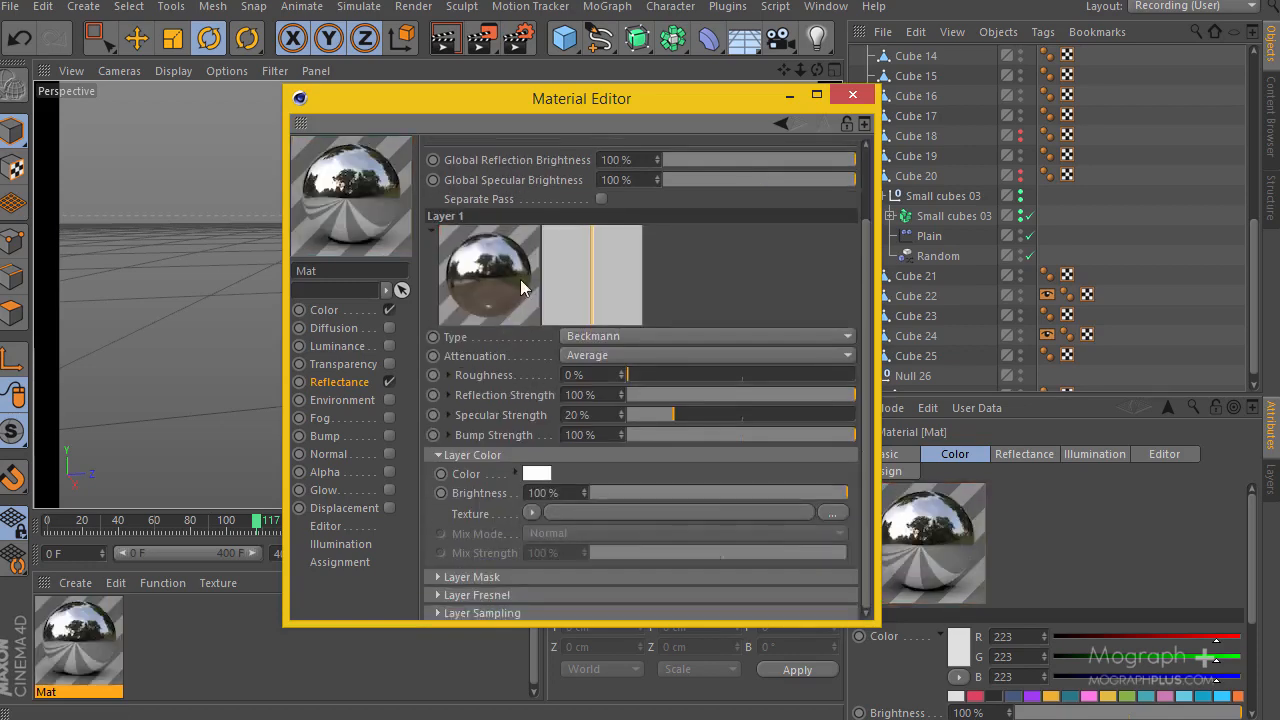
pyautogui.click(530, 513)
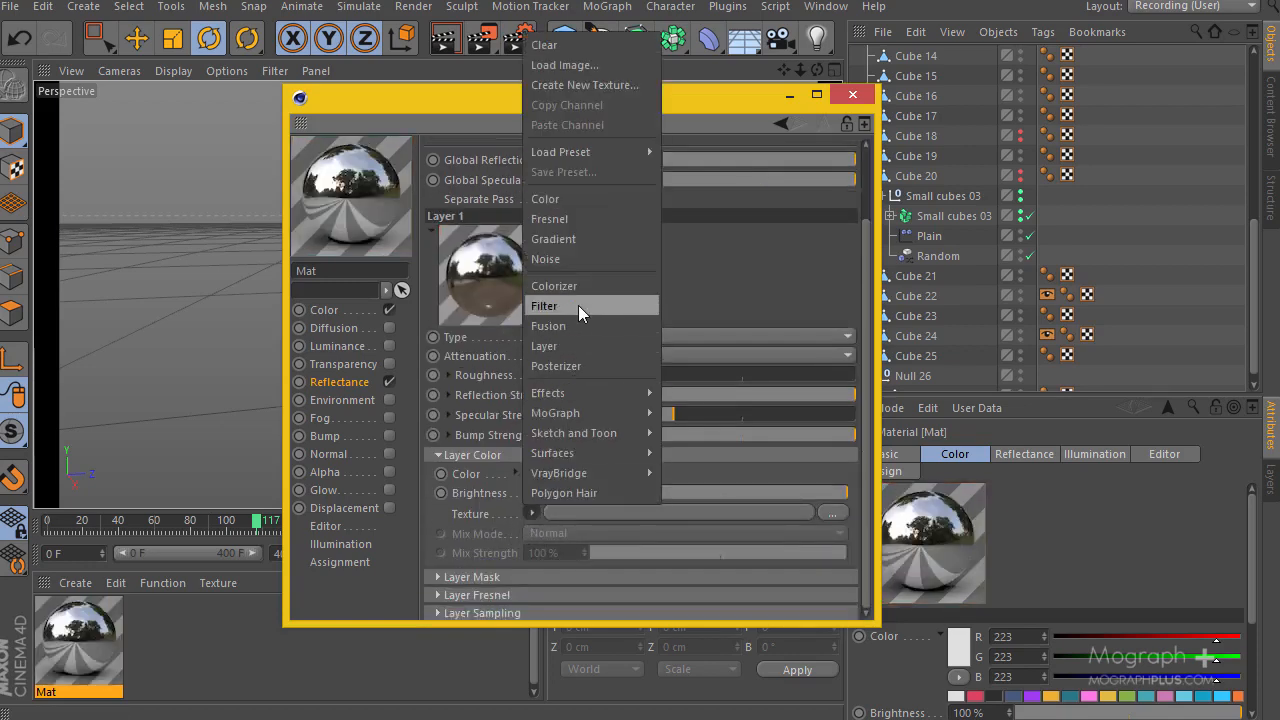
pyautogui.click(598, 220)
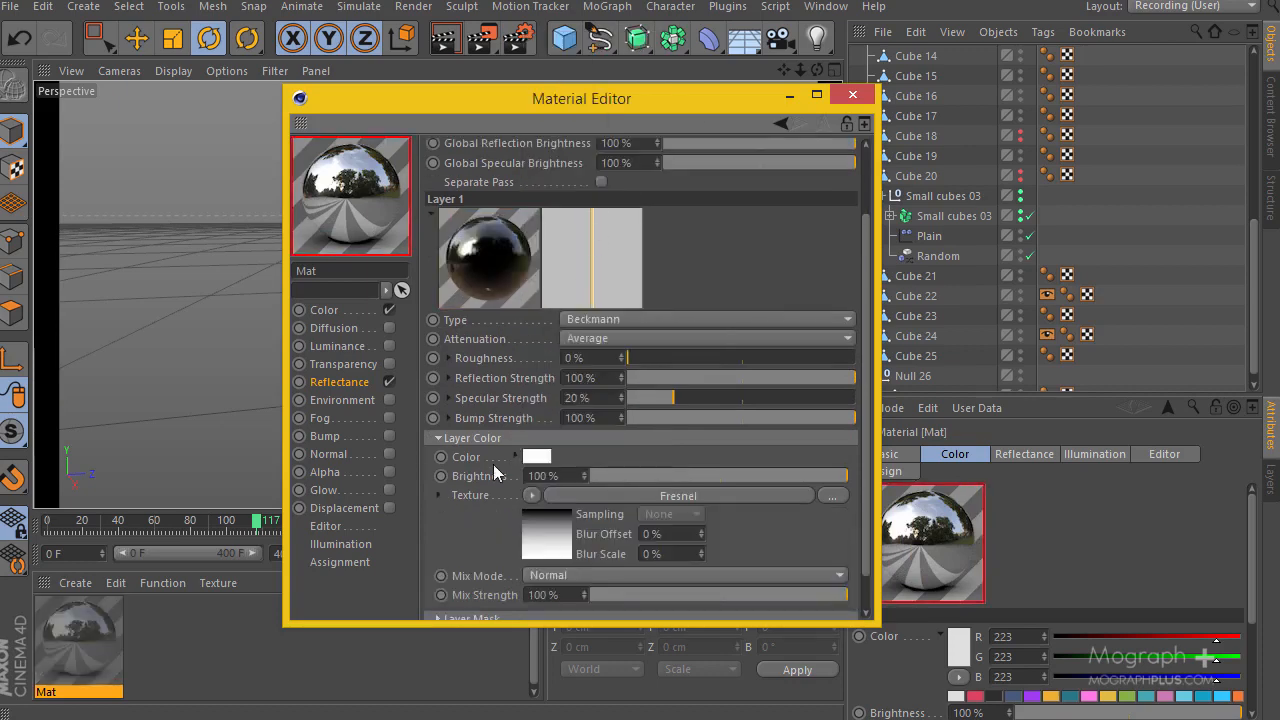
pyautogui.scroll(-2, 487, 507)
pyautogui.click(656, 433)
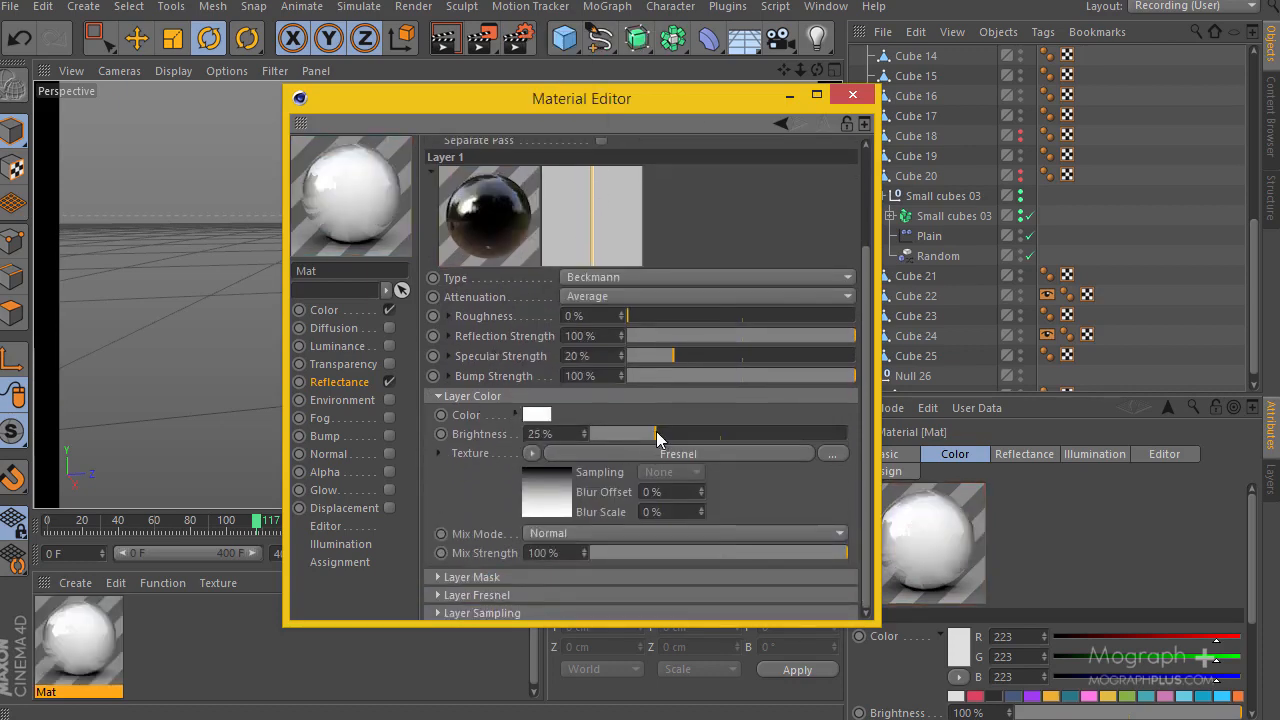
pyautogui.click(677, 434)
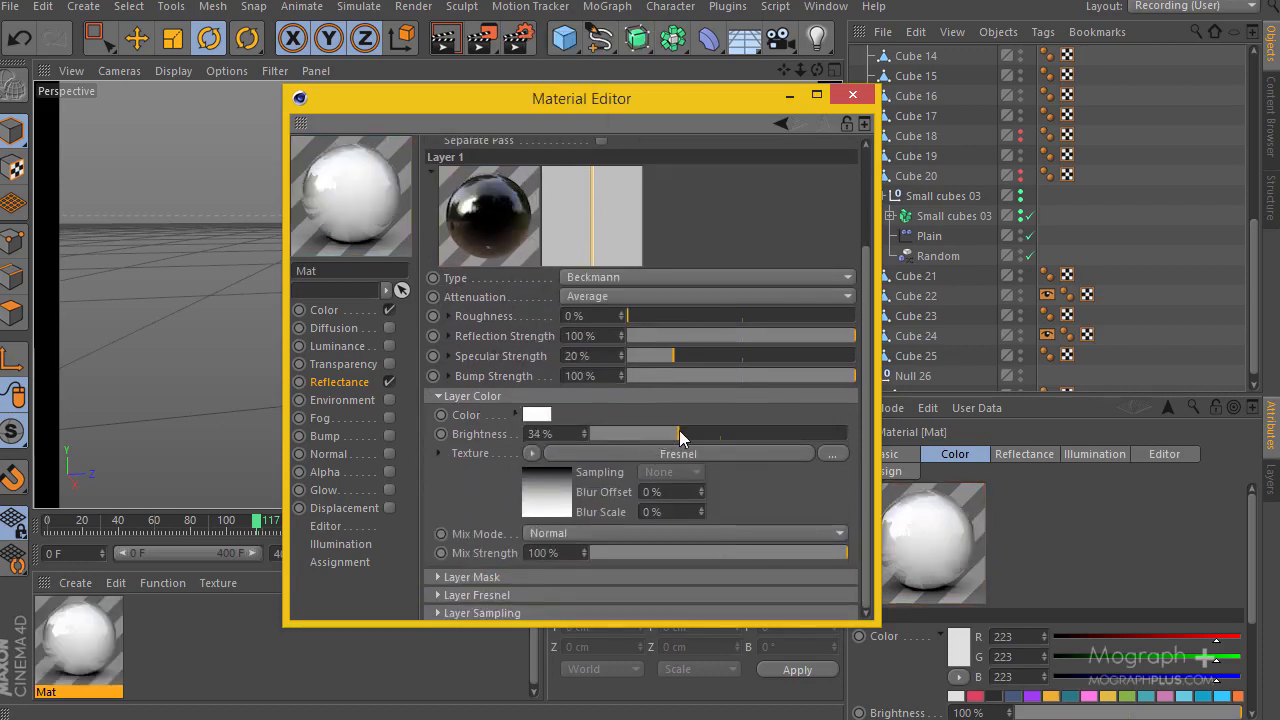
pyautogui.click(634, 553)
pyautogui.moveTo(642, 551); pyautogui.dragTo(655, 548)
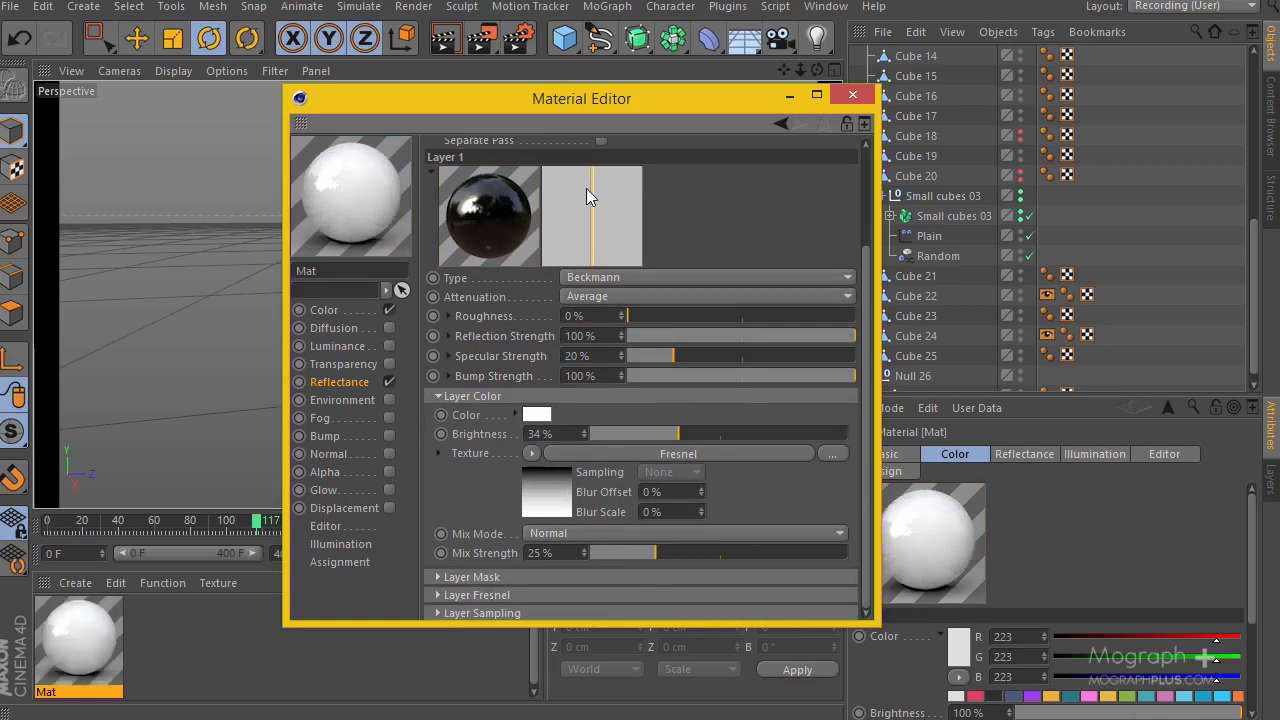
pyautogui.click(841, 97)
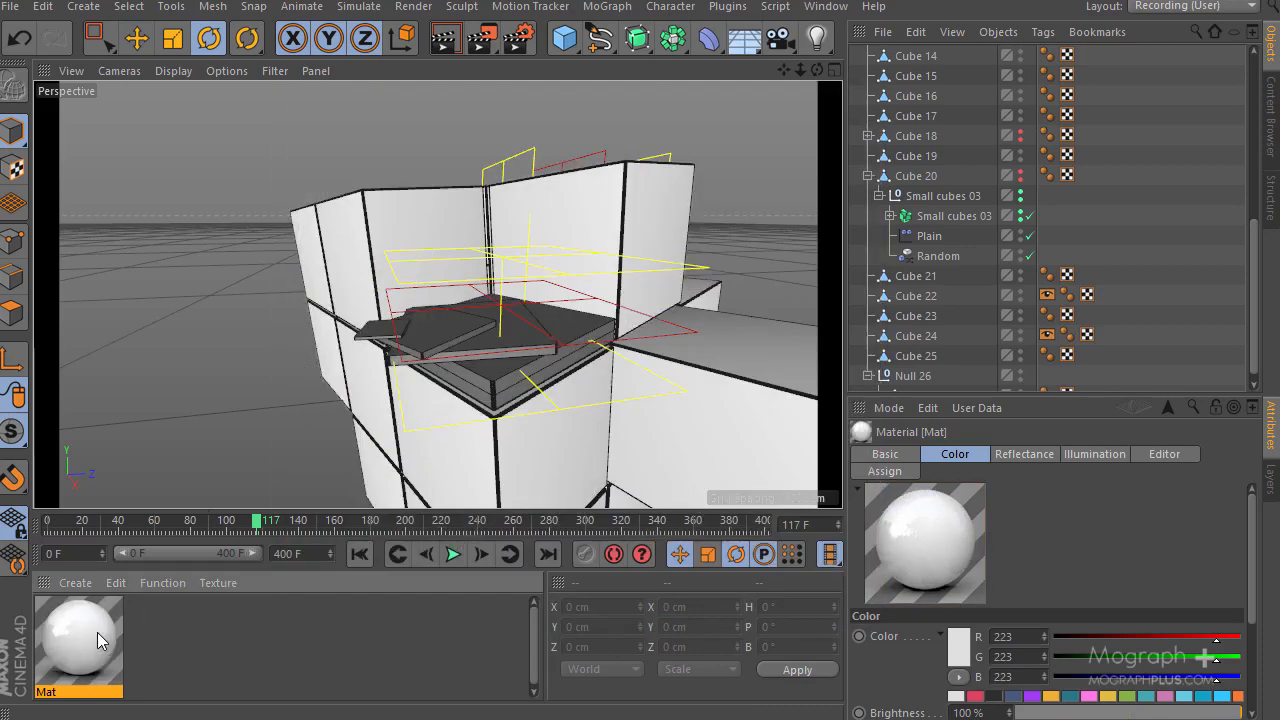
# Make two copies of the white material and set the first copy's colour to RGB 50, 50, 50
pyautogui.keyDown('ctrl'); pyautogui.moveTo(87, 647); pyautogui.dragTo(250, 645); pyautogui.keyUp('ctrl')
pyautogui.doubleClick(177, 643)
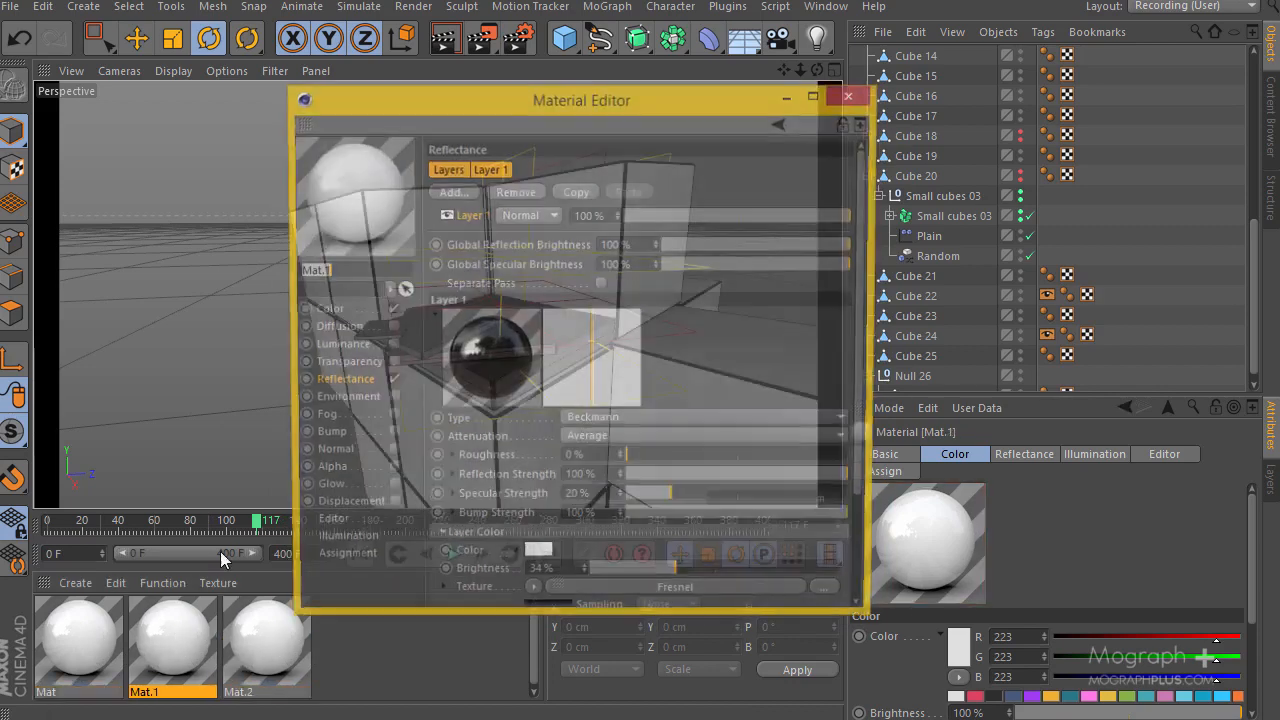
pyautogui.click(339, 309)
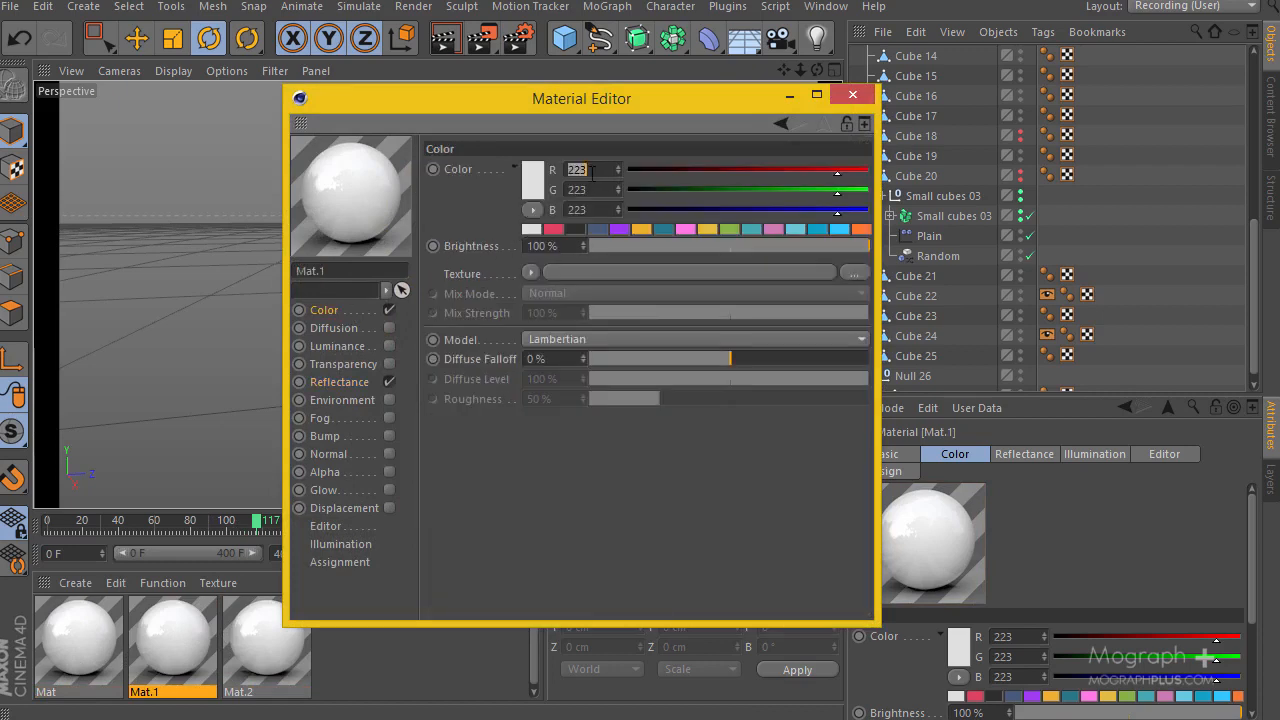
pyautogui.write('50')
pyautogui.press('Tab')
pyautogui.write('50')
pyautogui.press('Tab')
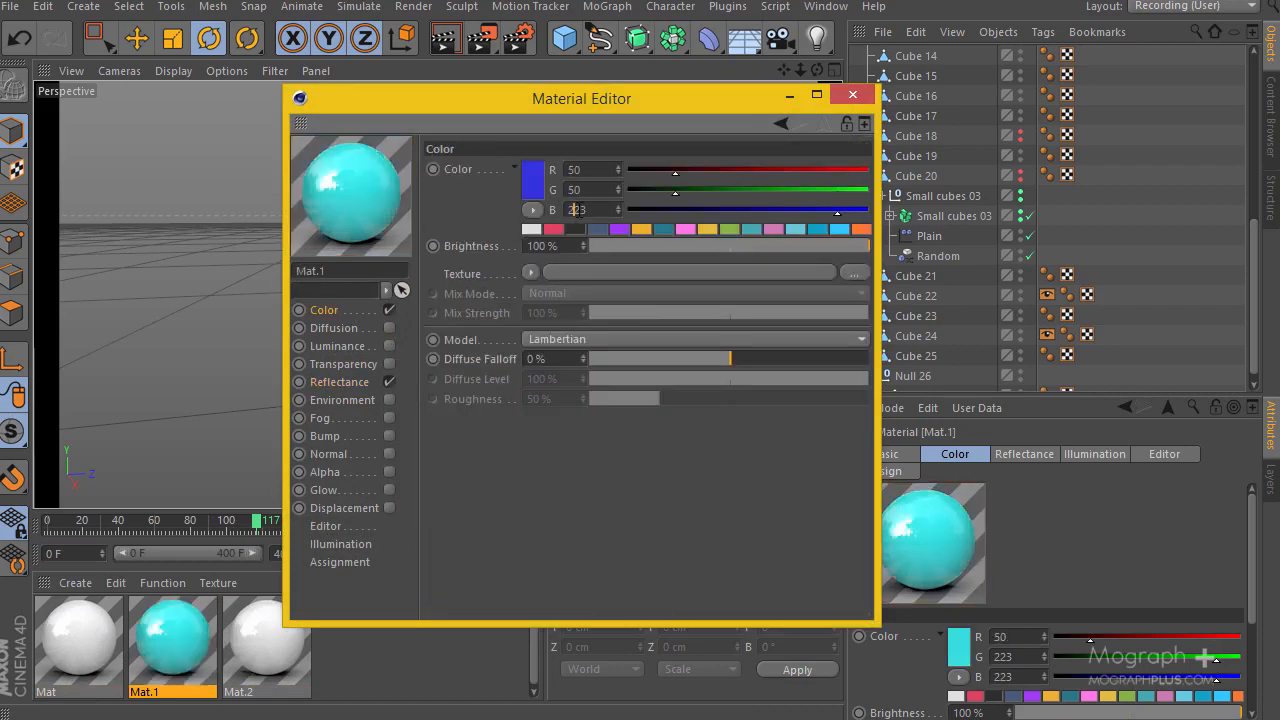
pyautogui.write('50')
pyautogui.press('Tab')
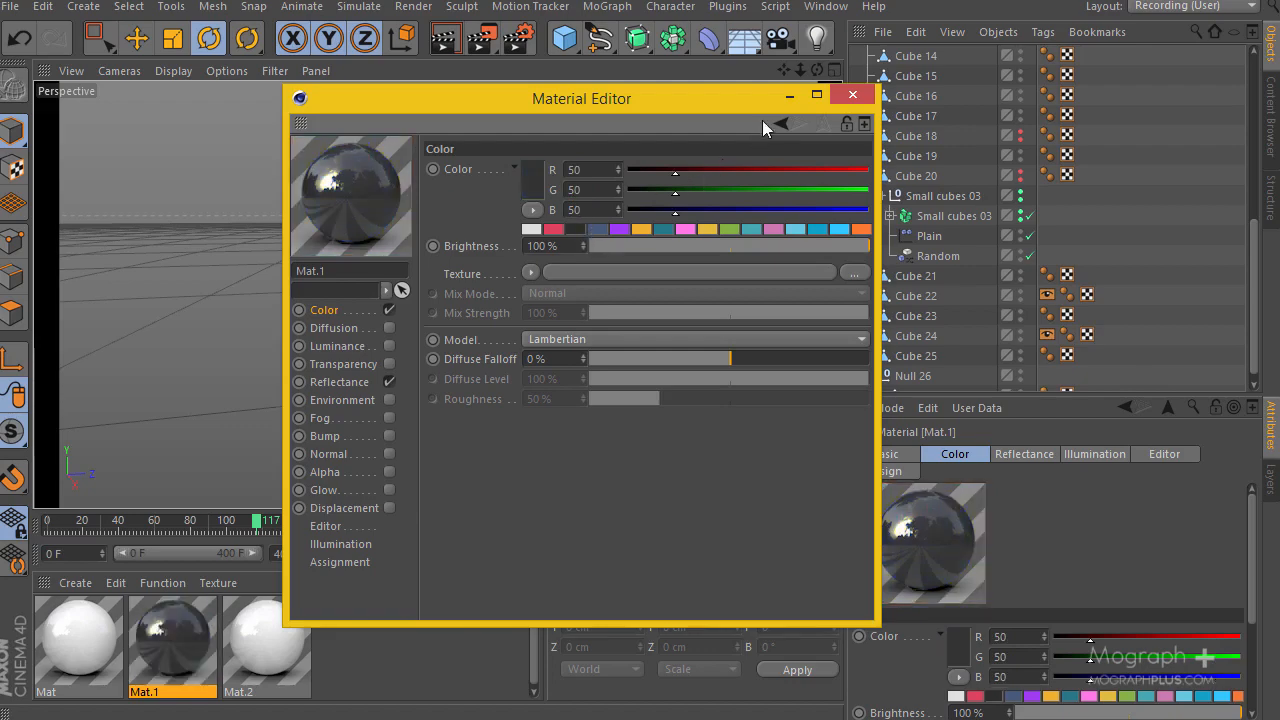
pyautogui.click(853, 95)
# Set the second copy's colour to the pinkish-red preset swatch, RGB 222, 68, 92
pyautogui.doubleClick(266, 638)
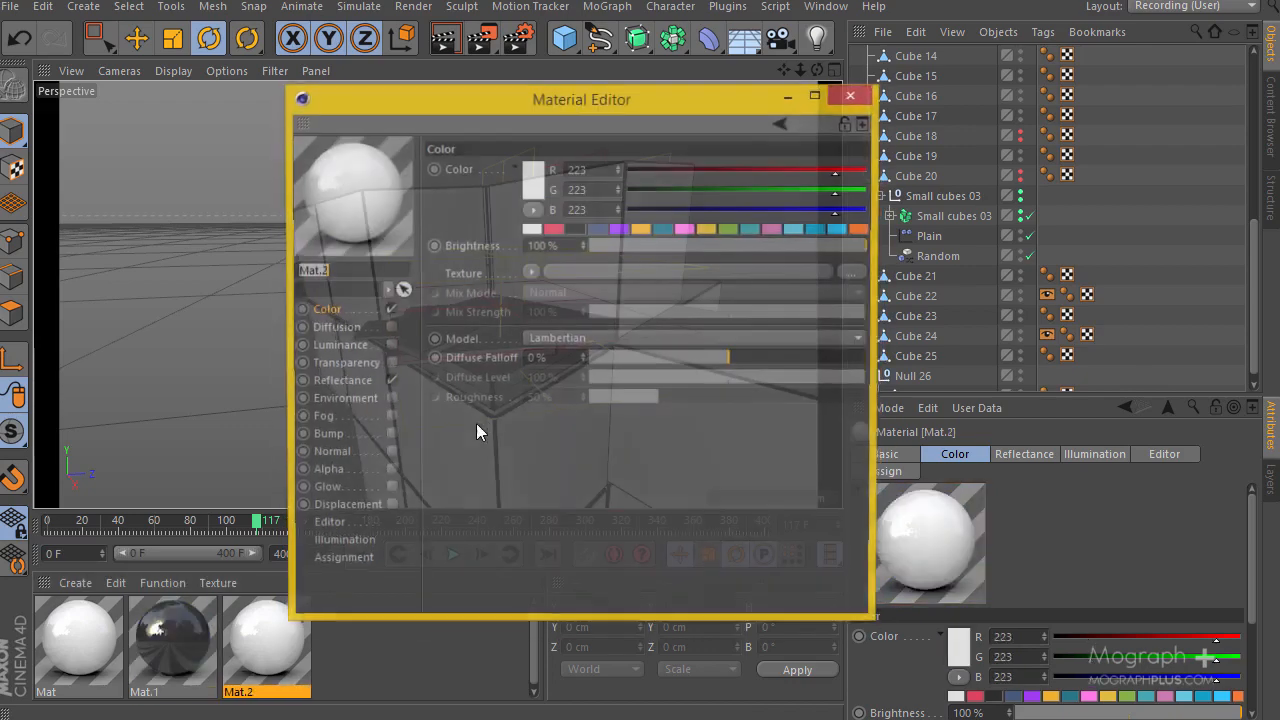
pyautogui.click(555, 230)
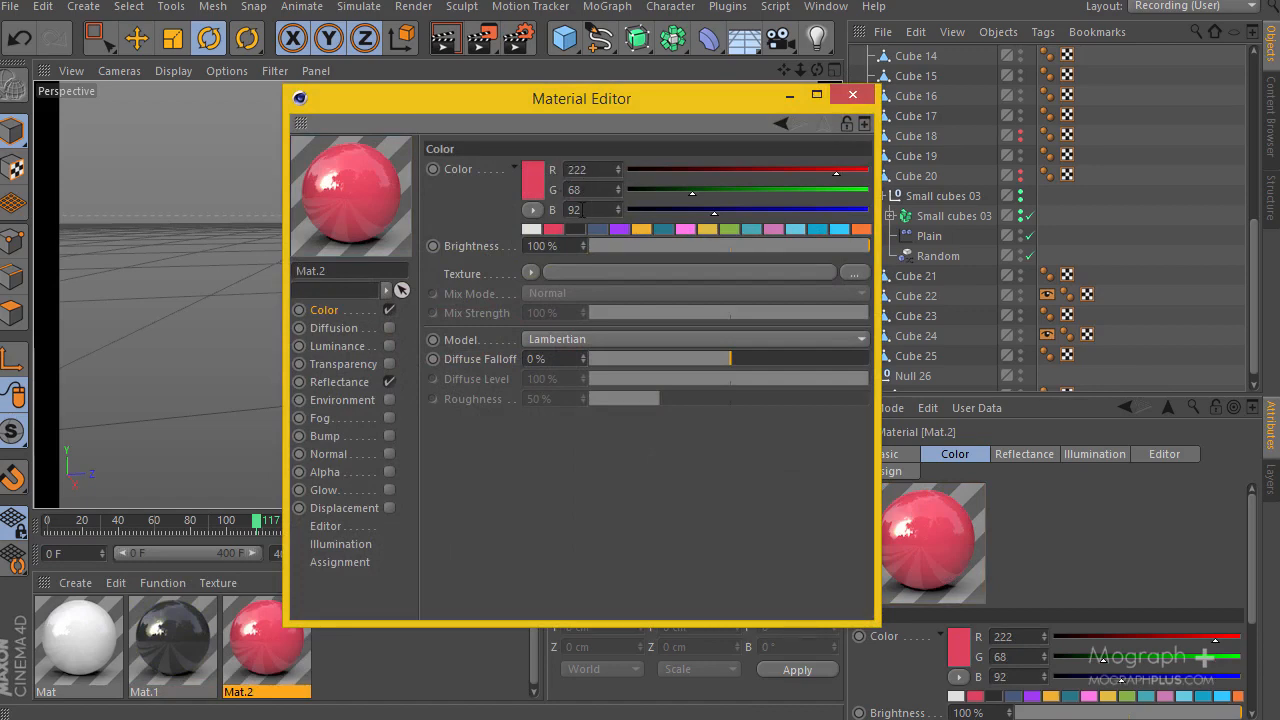
pyautogui.click(851, 96)
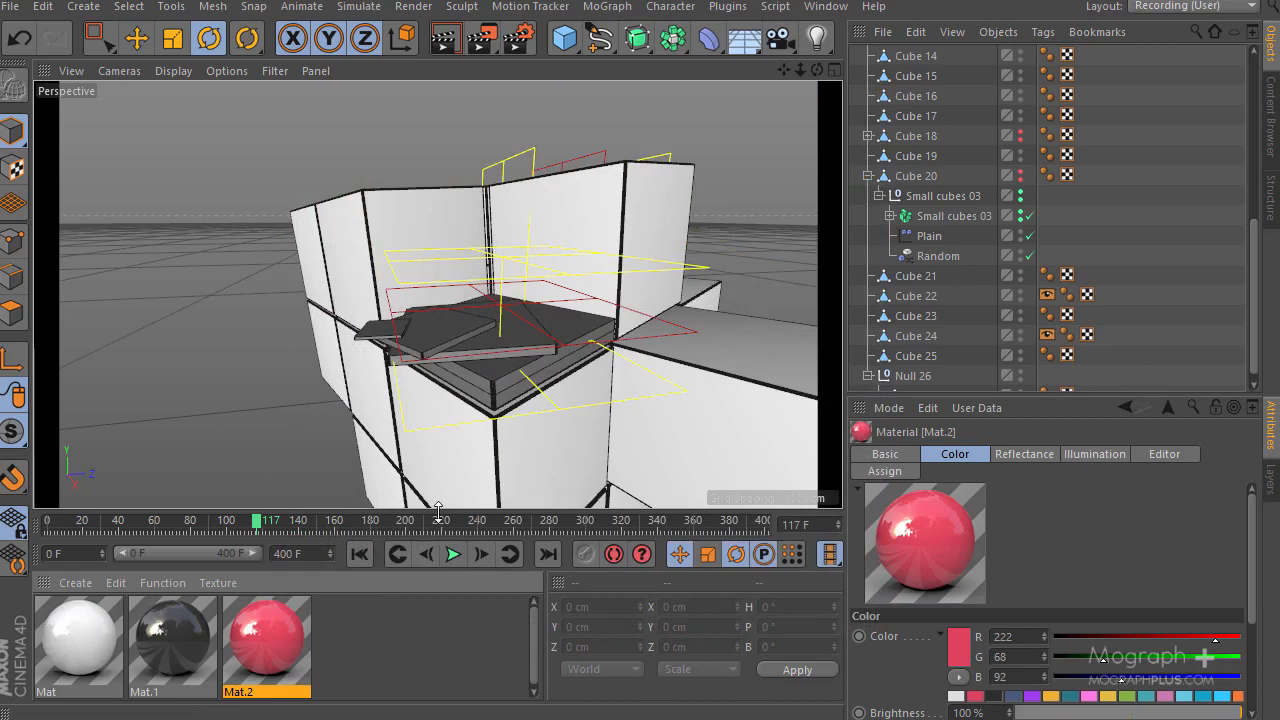
# Duplicate the white, dark and red materials together and widen the material area to show all six
pyautogui.moveTo(438, 512); pyautogui.dragTo(447, 432)
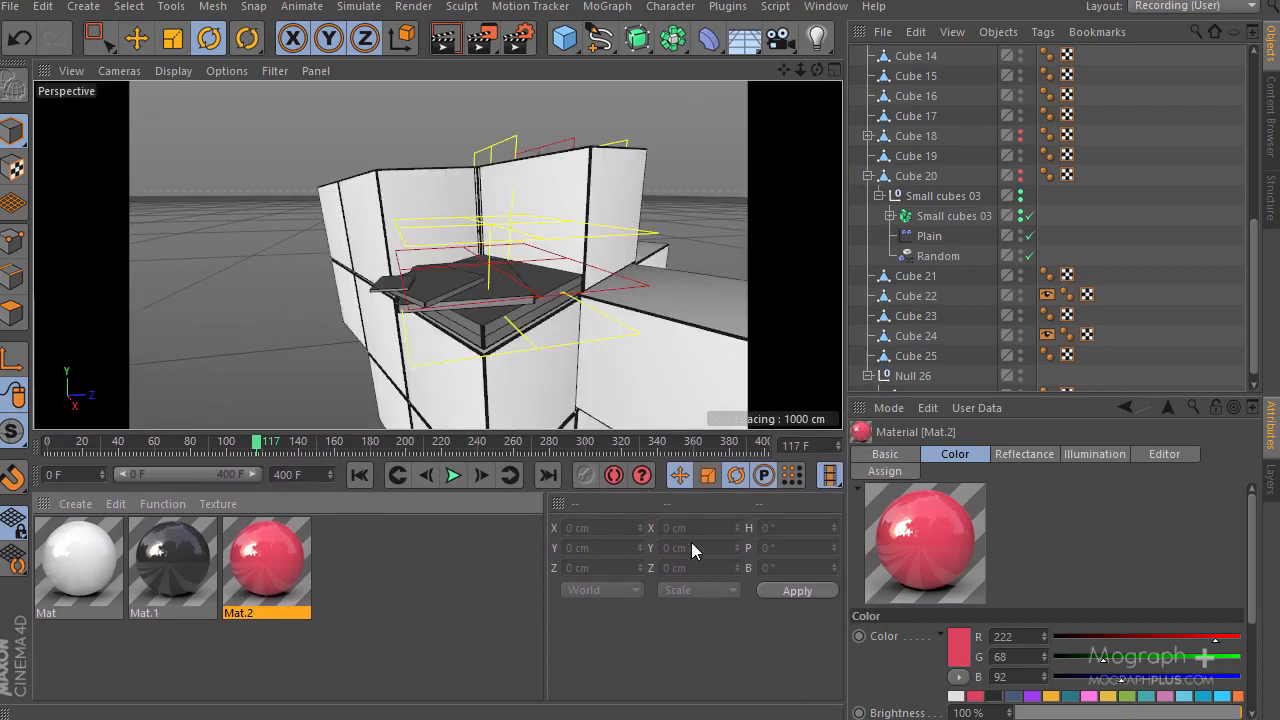
pyautogui.moveTo(408, 553); pyautogui.dragTo(332, 580)
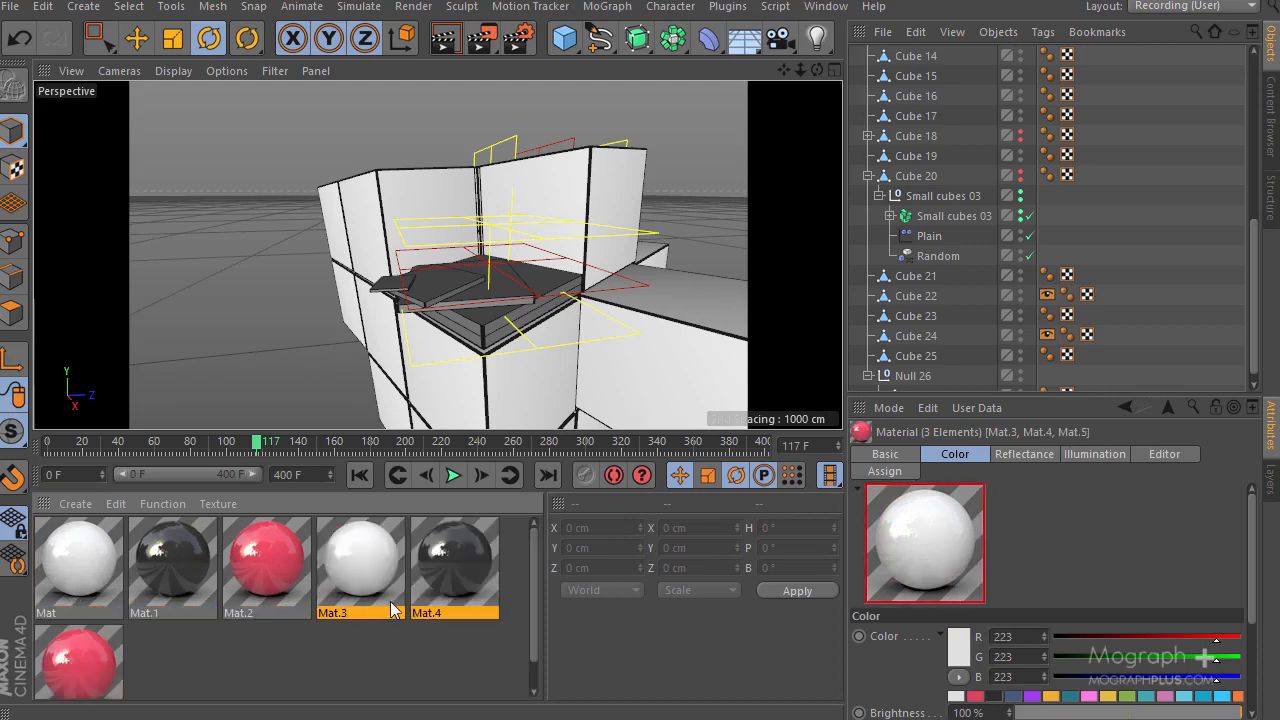
pyautogui.keyDown('ctrl'); pyautogui.click(557, 508); pyautogui.keyUp('ctrl')
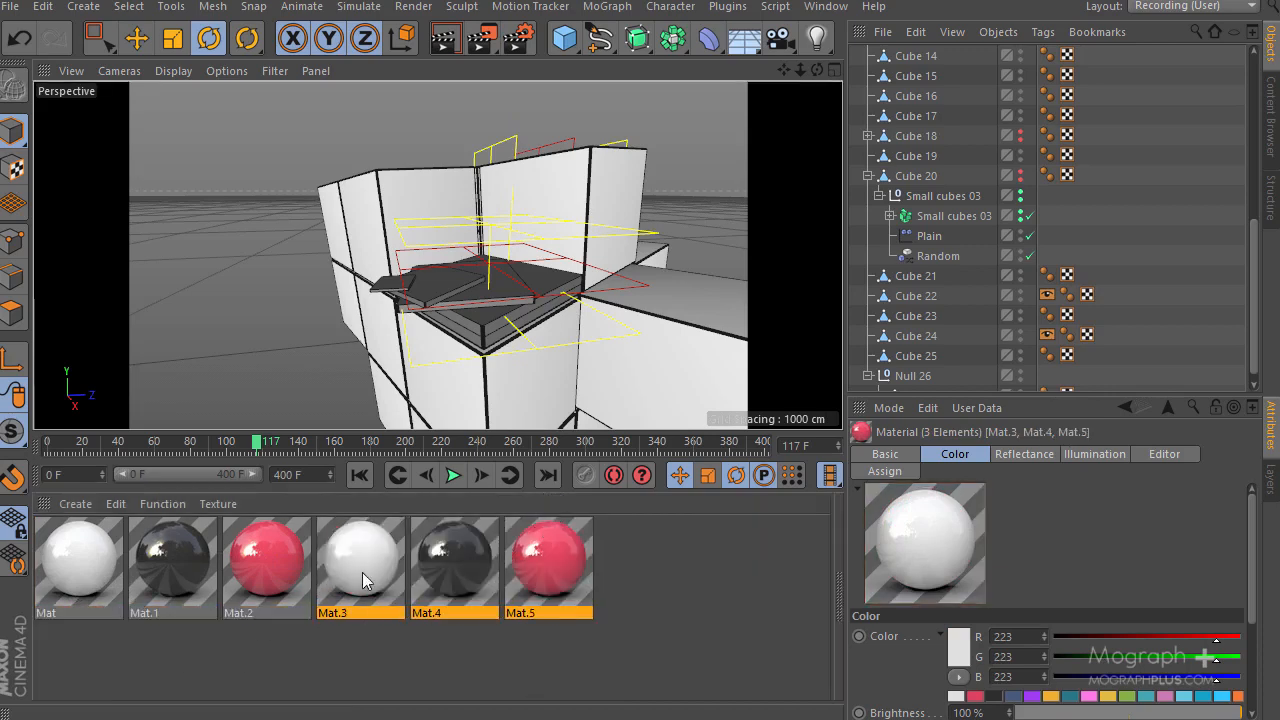
# Rename the duplicated white and dark materials as Mat.2
pyautogui.doubleClick(352, 613)
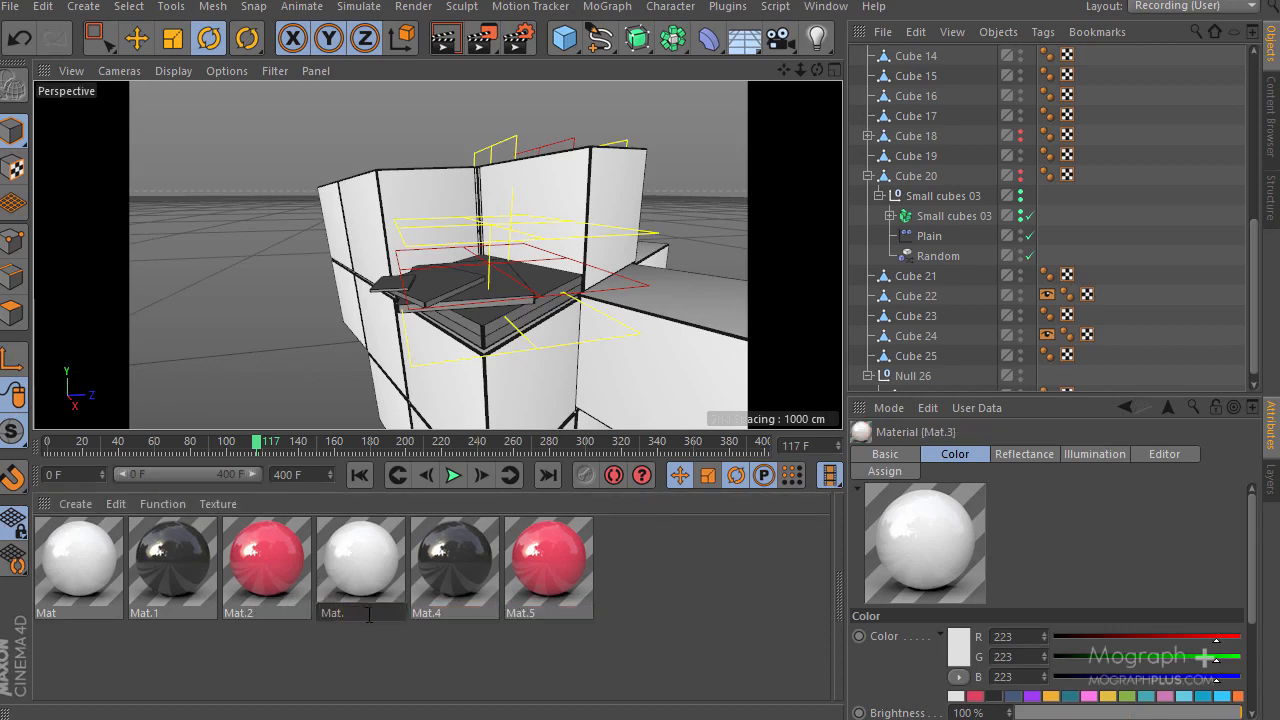
pyautogui.write('2')
pyautogui.press('Return')
pyautogui.doubleClick(432, 611)
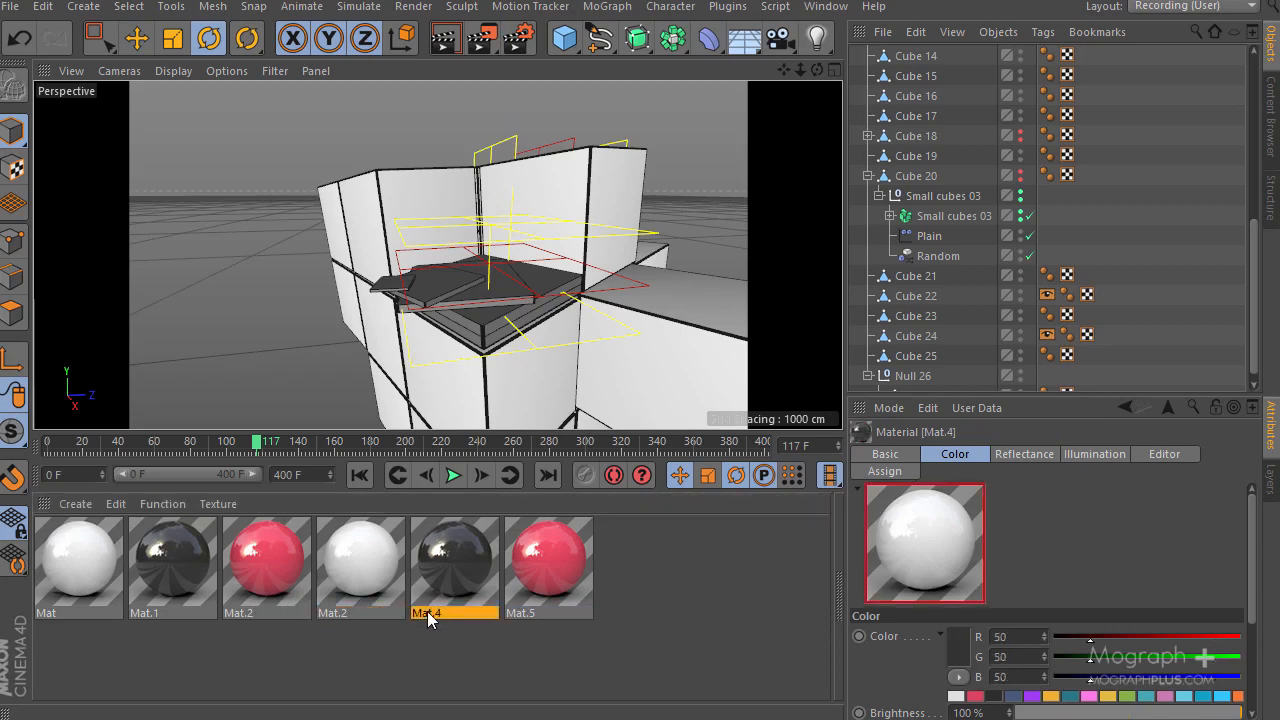
pyautogui.click(454, 614)
pyautogui.press('BackSpace')
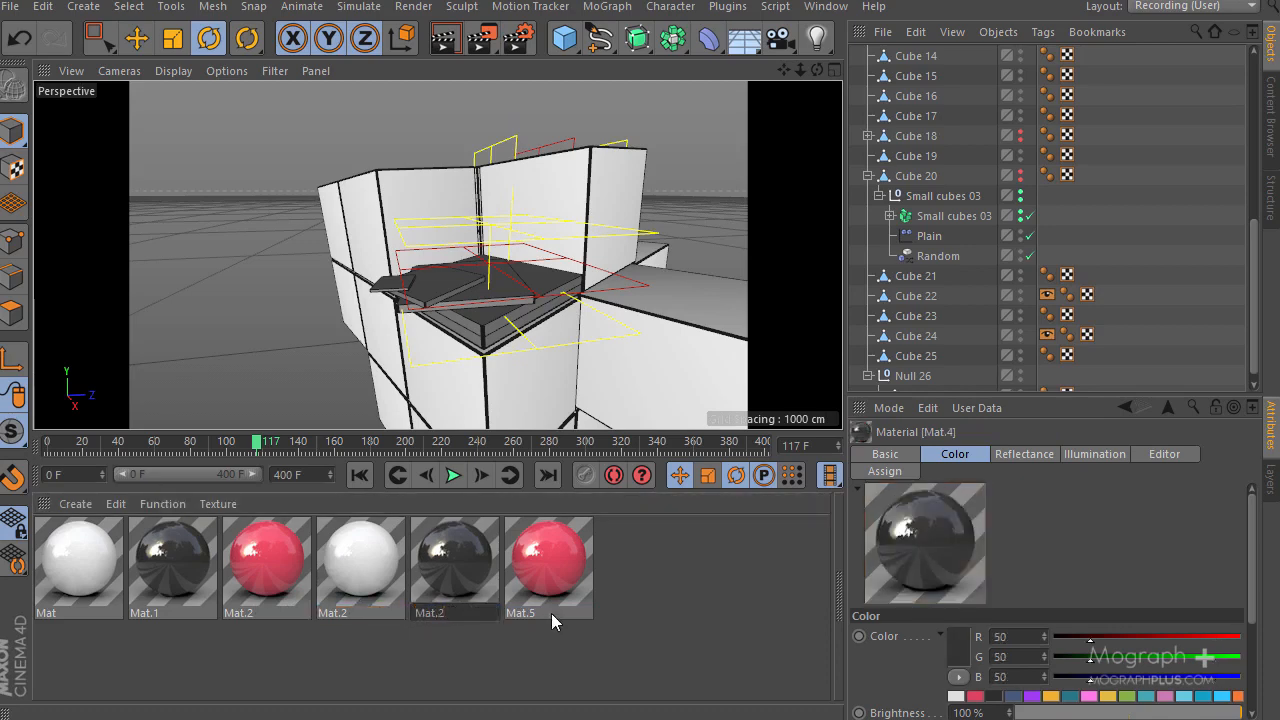
pyautogui.write('2')
pyautogui.press('Return')
# Rename the duplicated red material as Mat.2
pyautogui.click(548, 608)
pyautogui.doubleClick(540, 614)
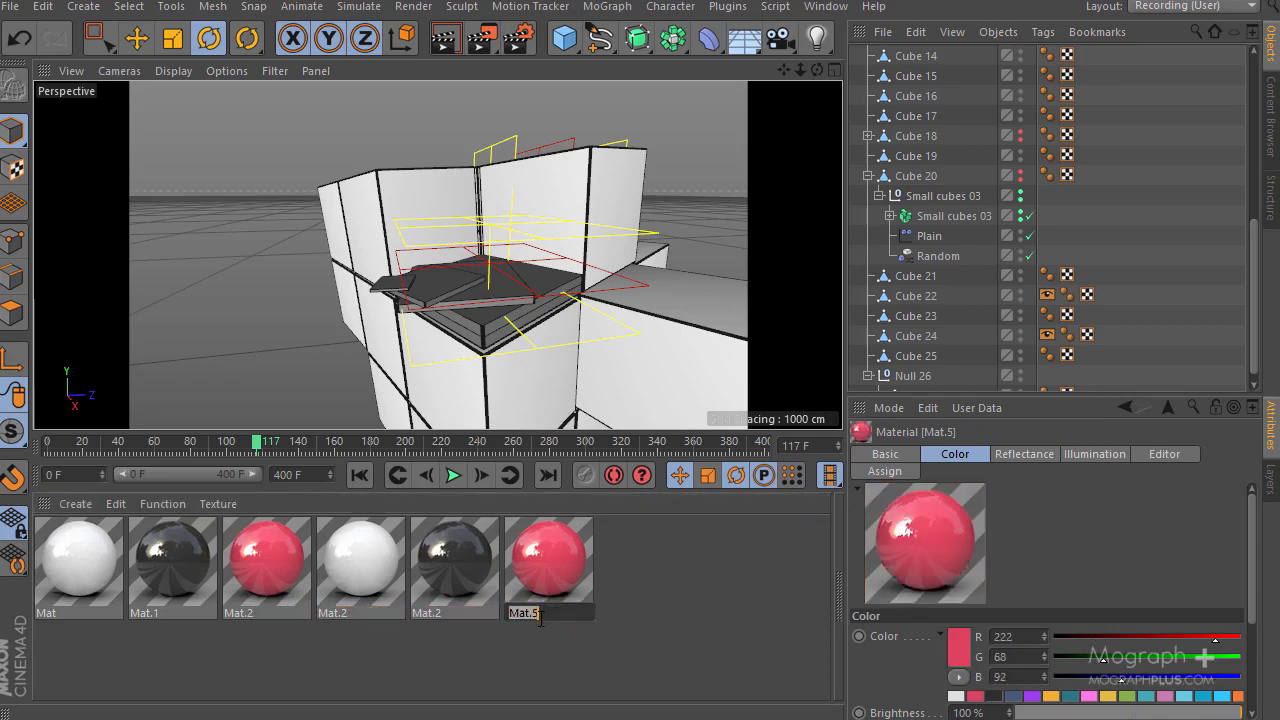
pyautogui.click(551, 617)
pyautogui.write('2')
pyautogui.press('Return')
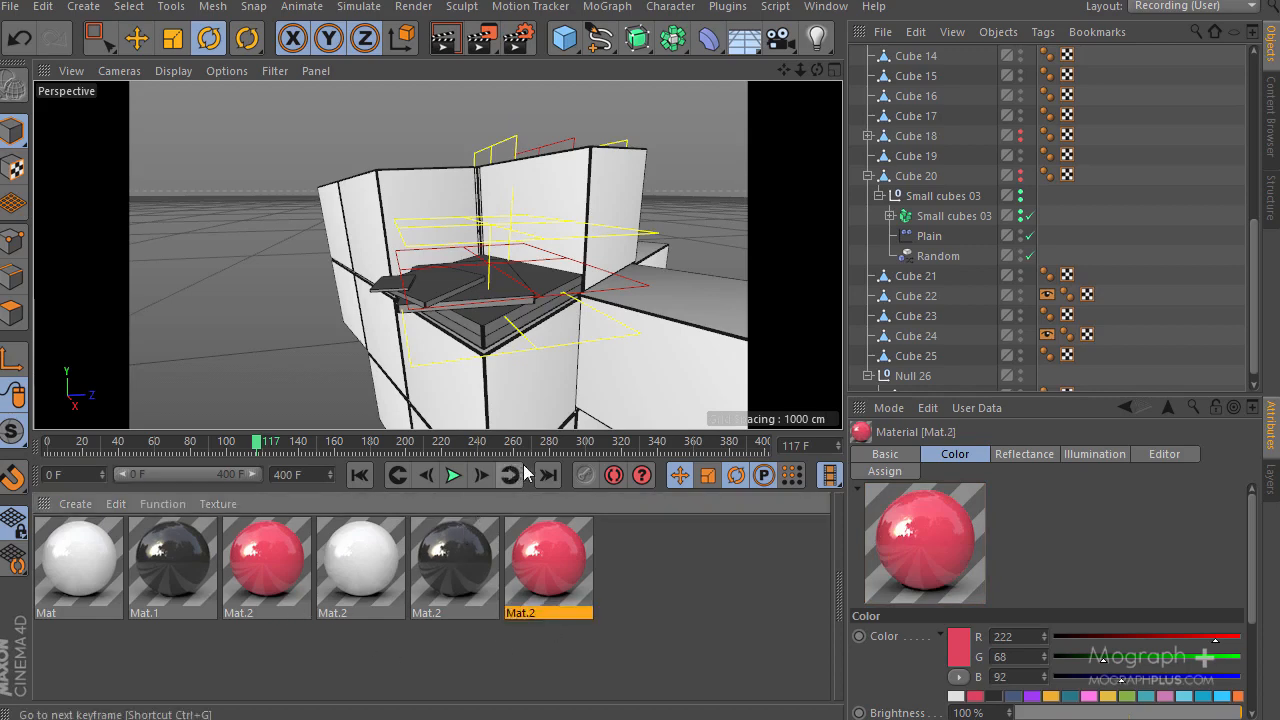
# Enlarge the viewport again, add a MoText object to the scene and isolate it in viewport solo mode
pyautogui.moveTo(614, 430); pyautogui.dragTo(614, 486)
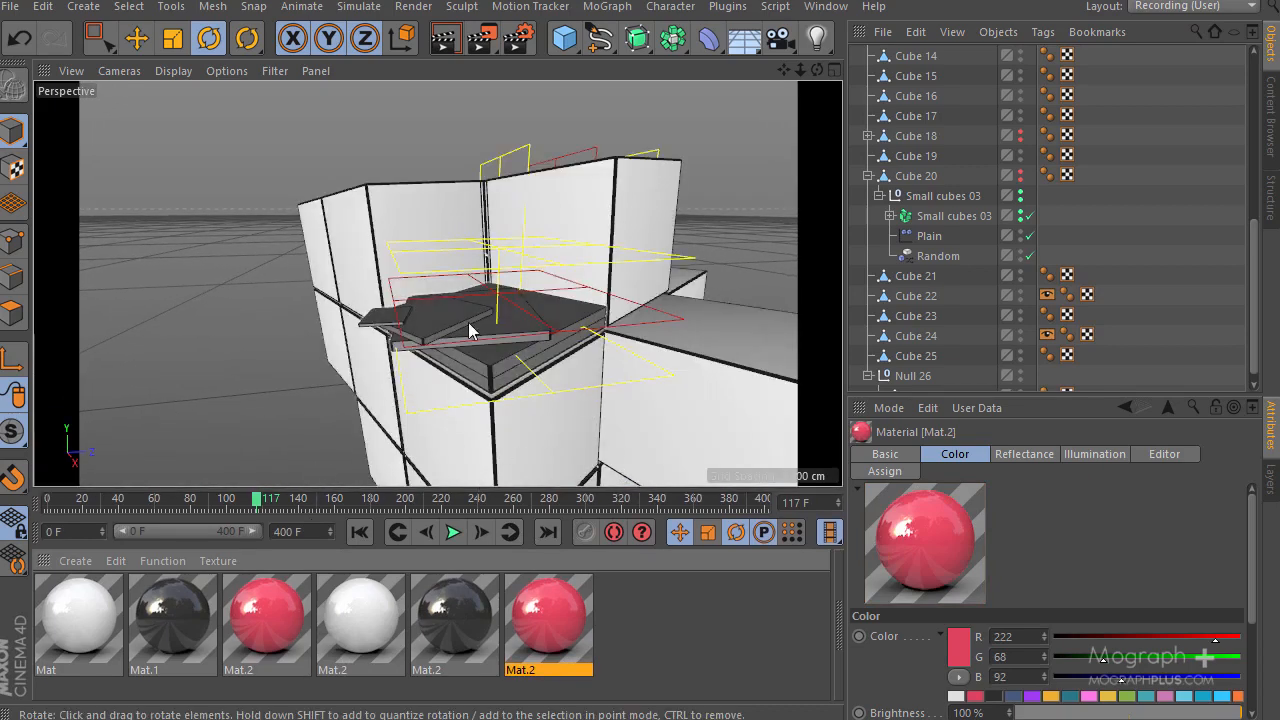
pyautogui.click(600, 7)
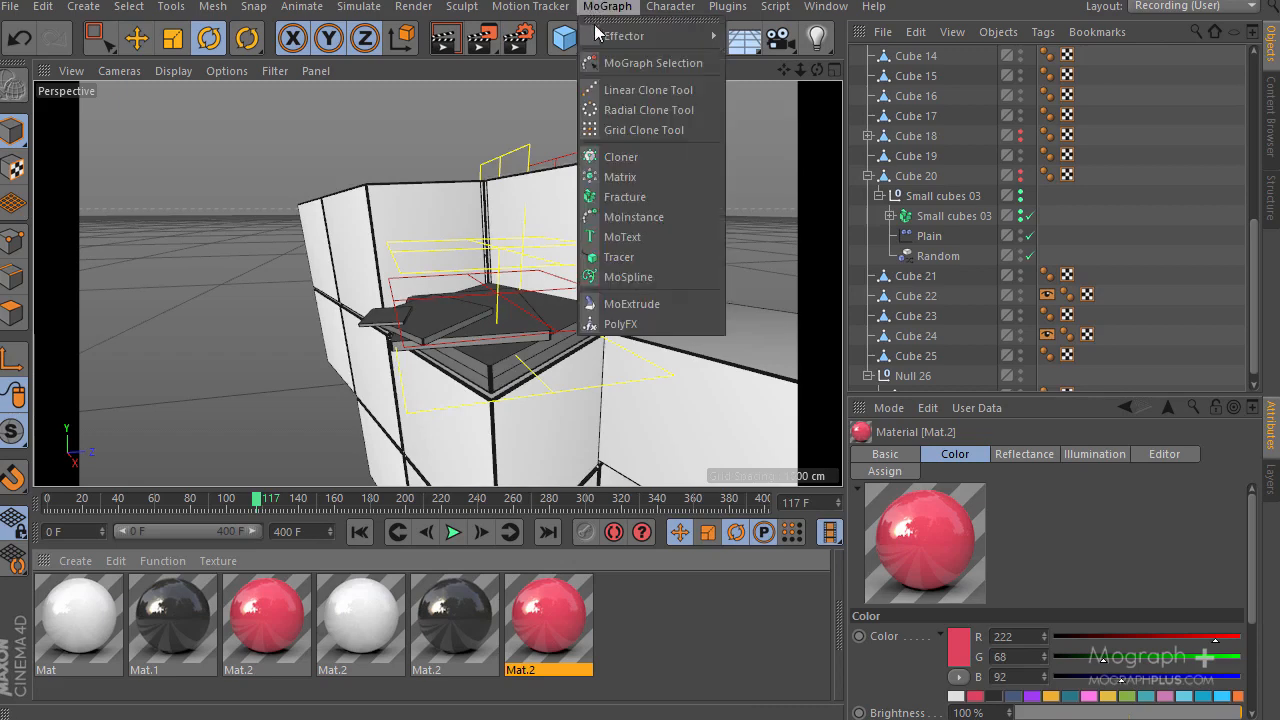
pyautogui.click(668, 243)
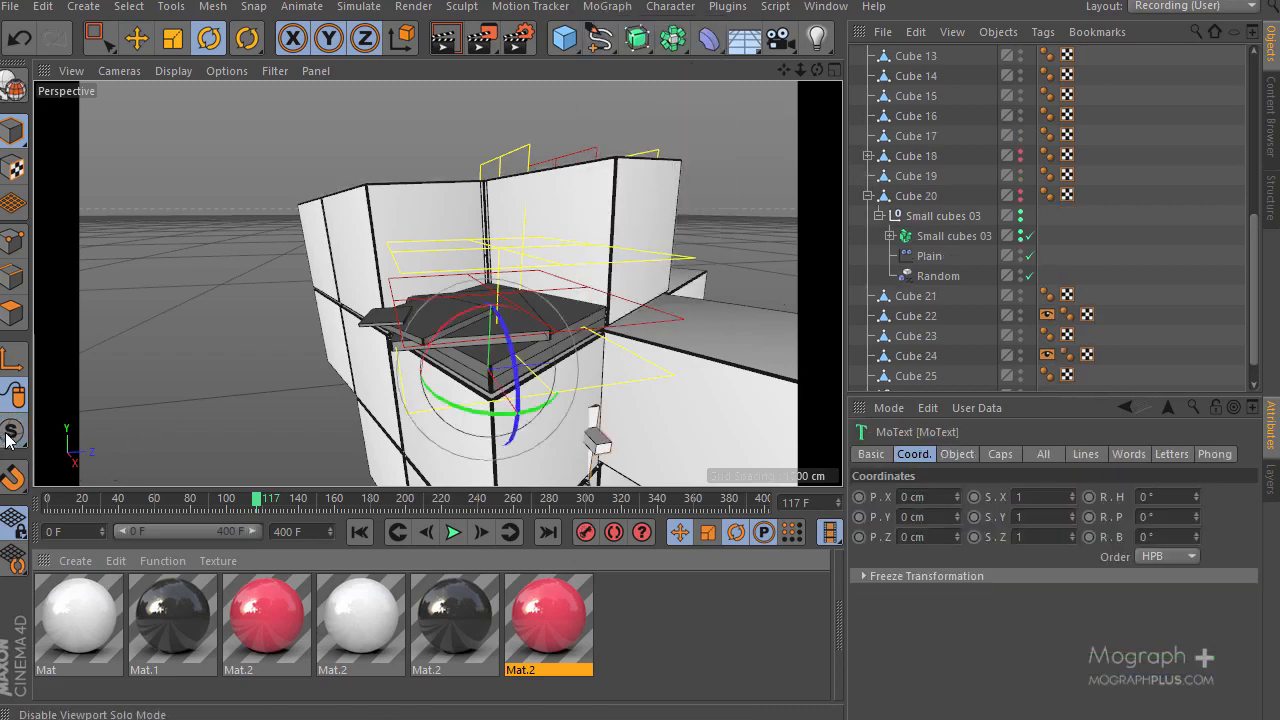
pyautogui.moveTo(12, 430); pyautogui.dragTo(67, 495)
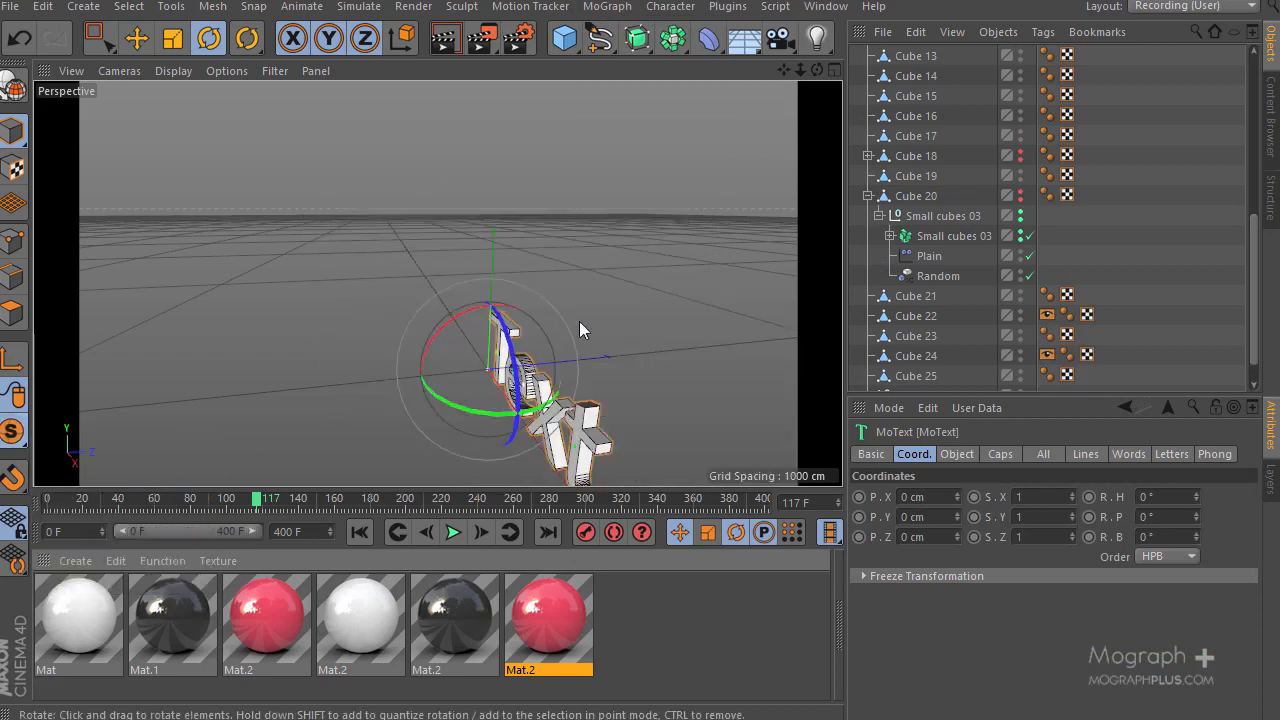
pyautogui.scroll(6, 977, 151)
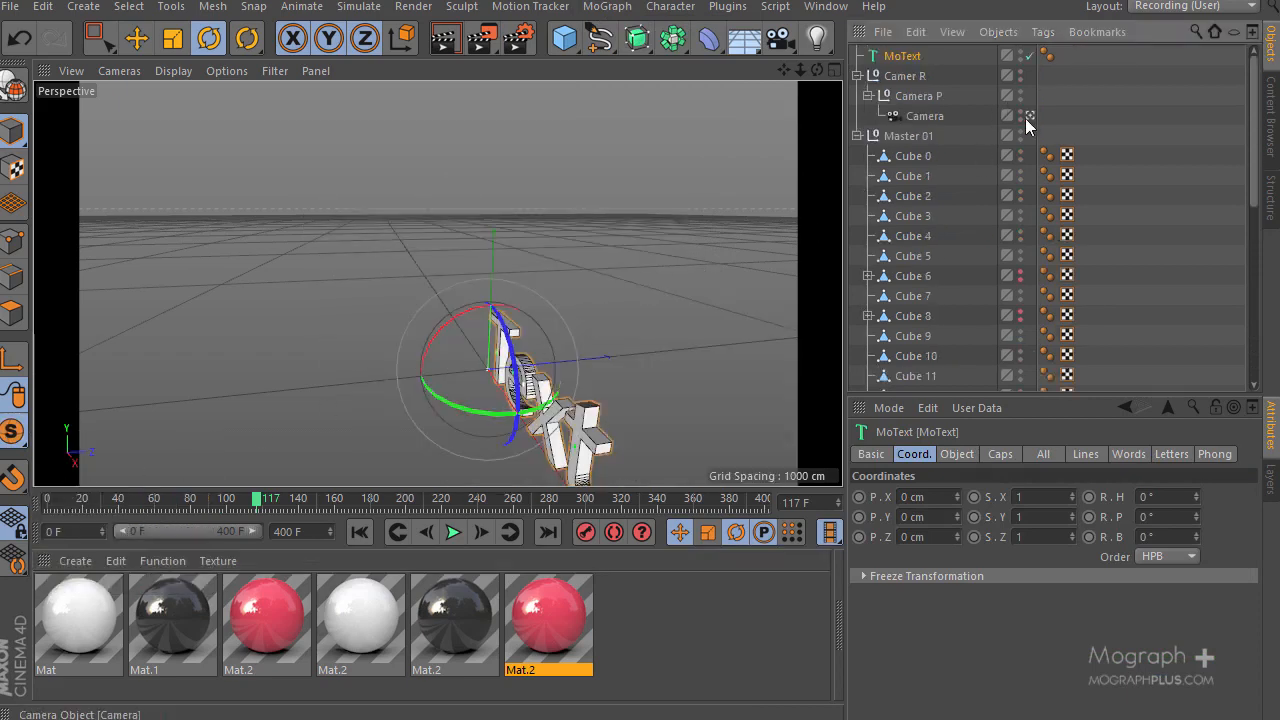
# Leave the scene camera's view, face the text from the front and rename the MoText object as M
pyautogui.click(1029, 116)
pyautogui.click(1029, 116)
pyautogui.keyDown('alt'); pyautogui.moveTo(433, 244); pyautogui.dragTo(180, 338); pyautogui.keyUp('alt')
pyautogui.keyDown('alt'); pyautogui.moveTo(316, 318); pyautogui.dragTo(511, 380); pyautogui.keyUp('alt')
pyautogui.keyDown('alt'); pyautogui.moveTo(511, 378); pyautogui.dragTo(516, 326, button='right'); pyautogui.keyUp('alt')
pyautogui.keyDown('alt'); pyautogui.moveTo(420, 262); pyautogui.dragTo(390, 348); pyautogui.keyUp('alt')
pyautogui.keyDown('alt'); pyautogui.moveTo(390, 345); pyautogui.dragTo(475, 345, button='middle'); pyautogui.keyUp('alt')
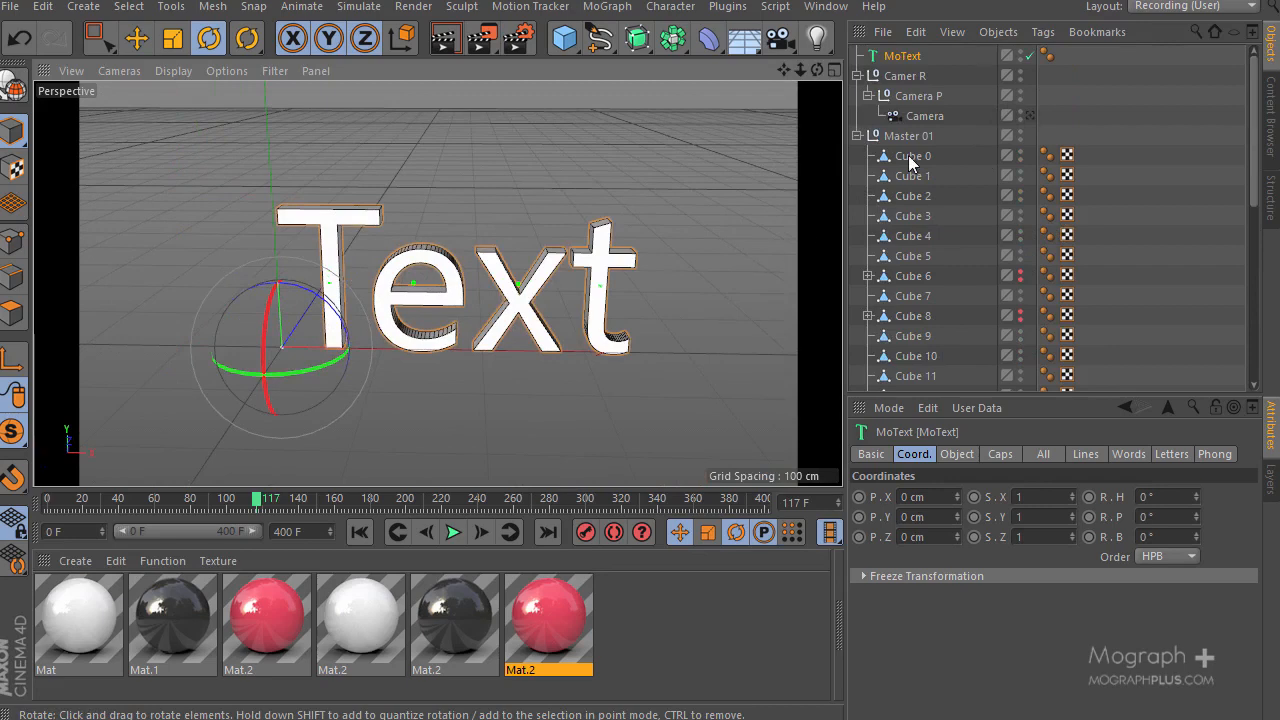
pyautogui.doubleClick(910, 57)
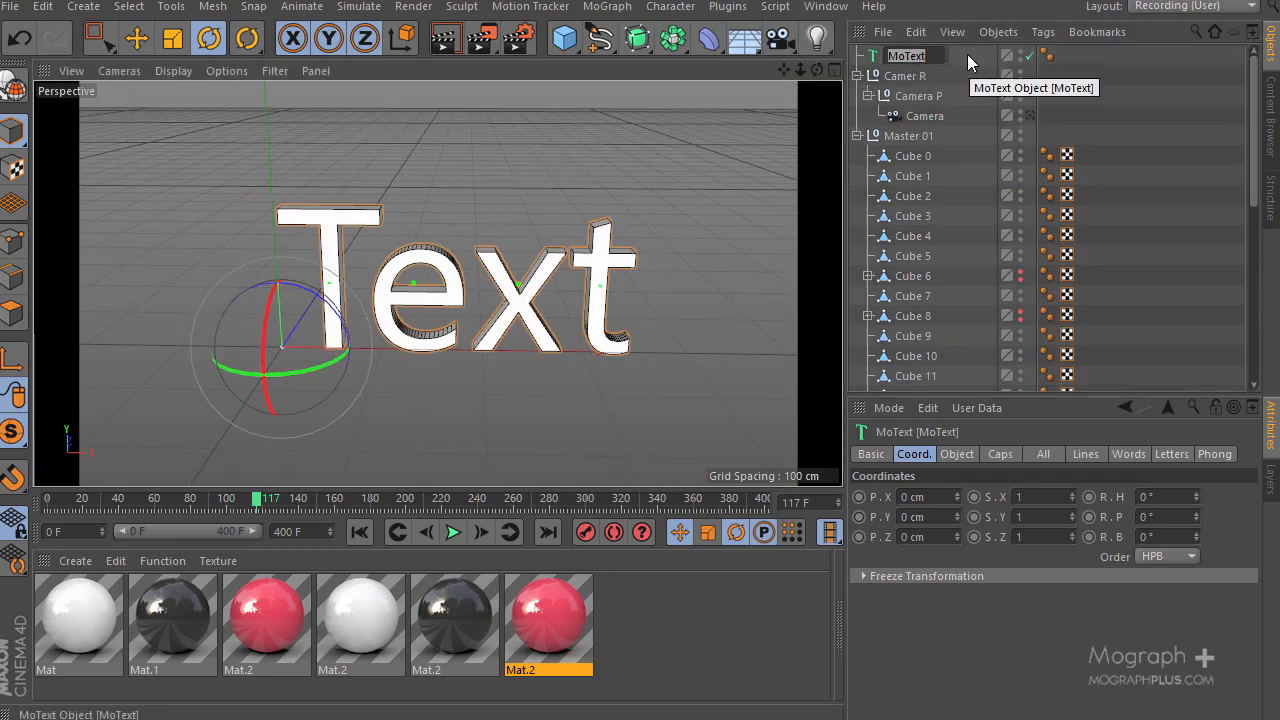
pyautogui.write('M')
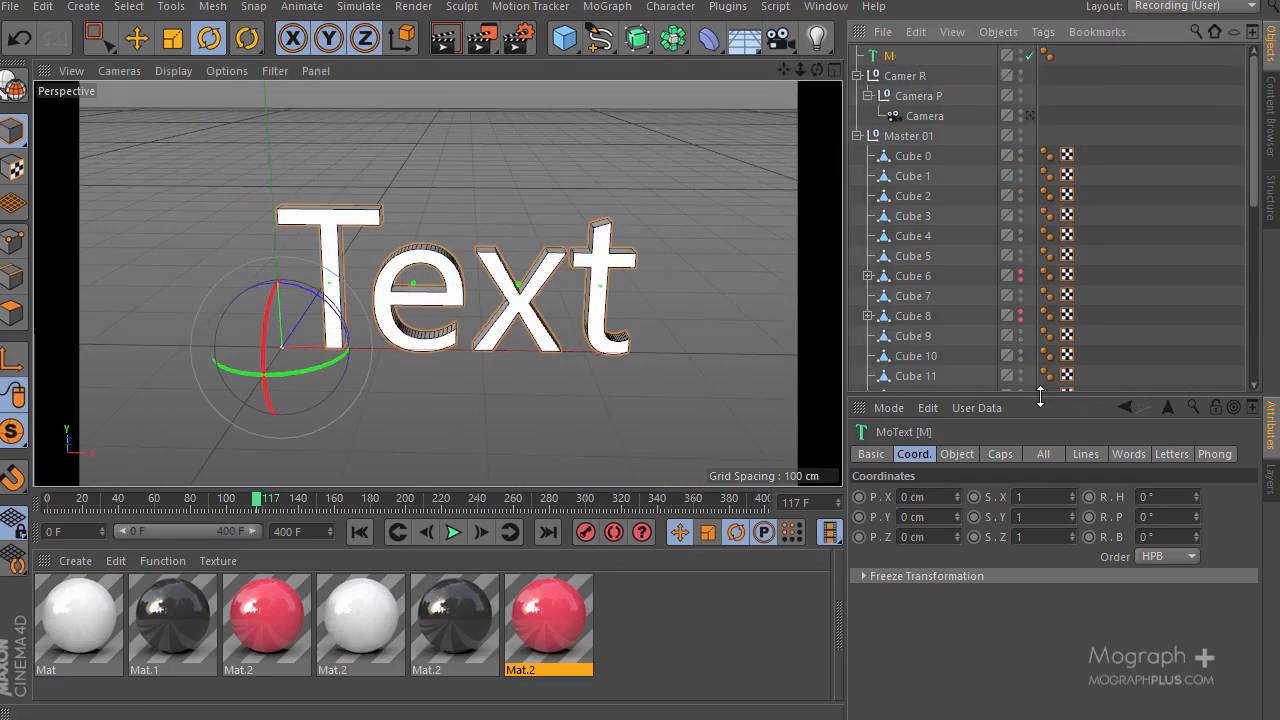
# Enlarge the attribute area and change the MoText object's text content to the letter M
pyautogui.moveTo(1040, 397); pyautogui.dragTo(1040, 250)
pyautogui.click(961, 308)
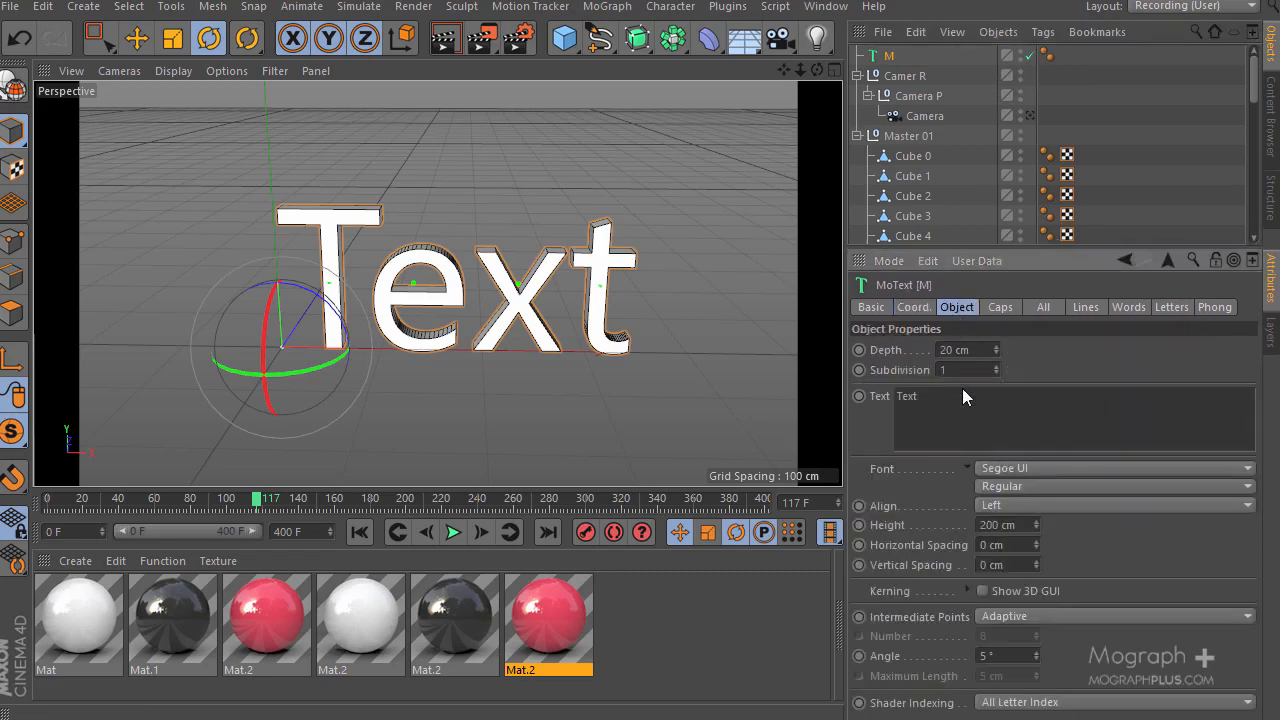
pyautogui.moveTo(979, 398); pyautogui.dragTo(891, 396)
pyautogui.write('M')
pyautogui.press('Return')
# Set the letter's font to TYPOGRAPH PRO and its alignment to Middle
pyautogui.click(1058, 467)
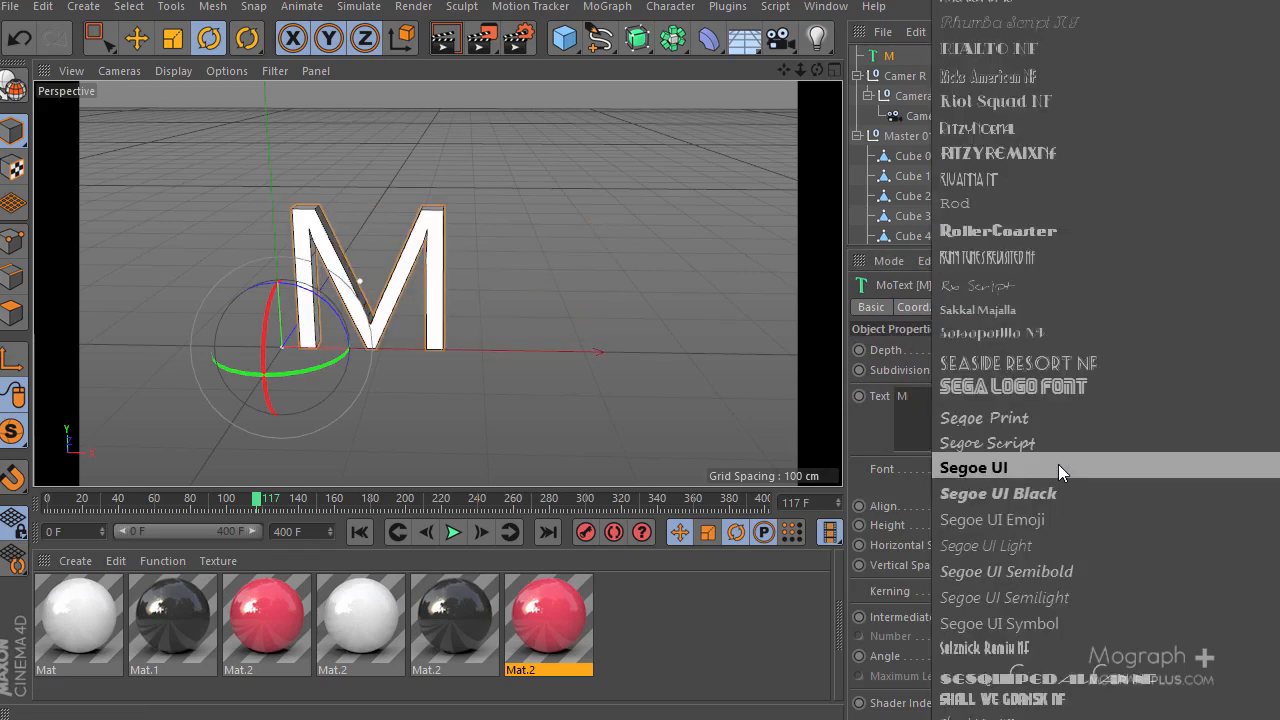
pyautogui.scroll(-20, 1085, 482)
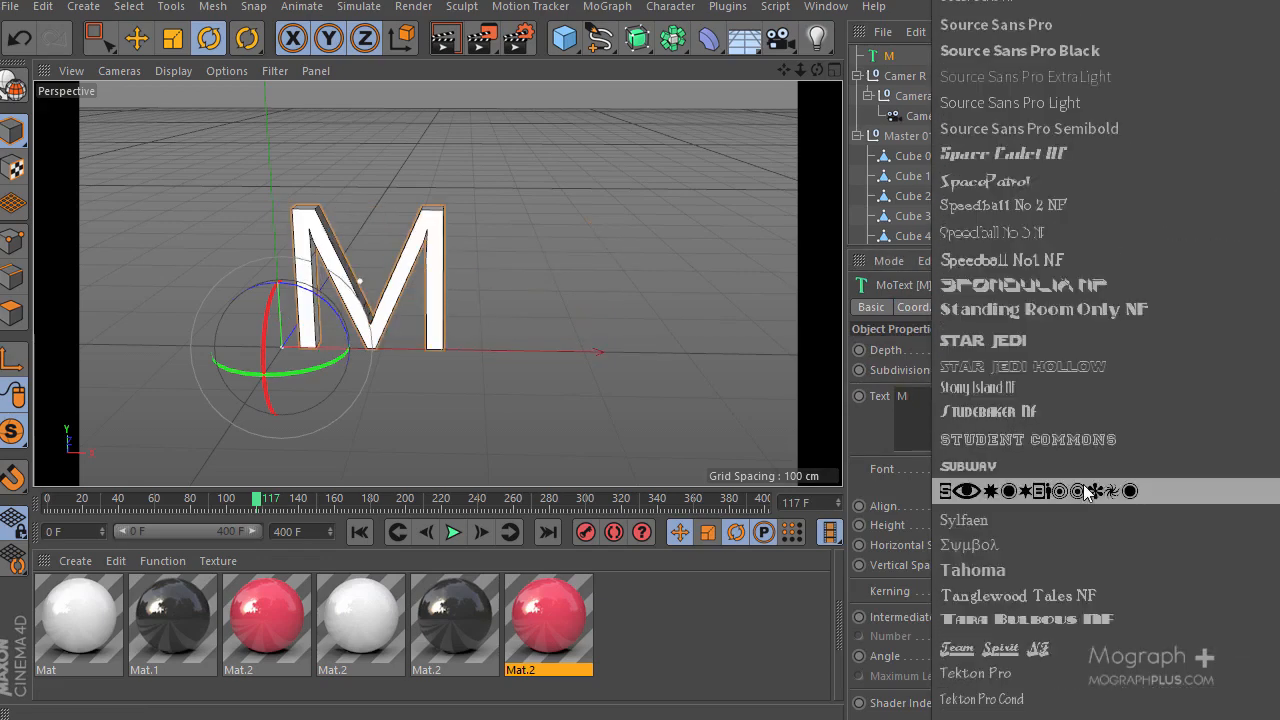
pyautogui.scroll(-6, 1083, 484)
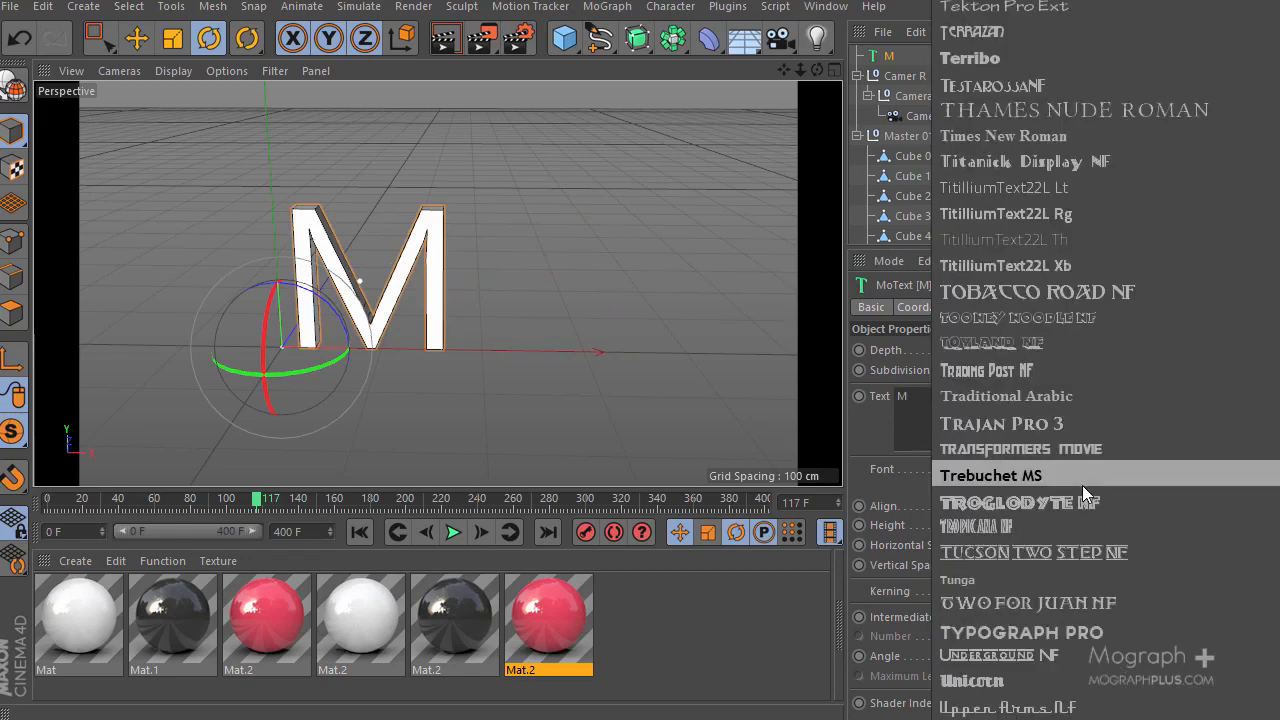
pyautogui.click(1022, 630)
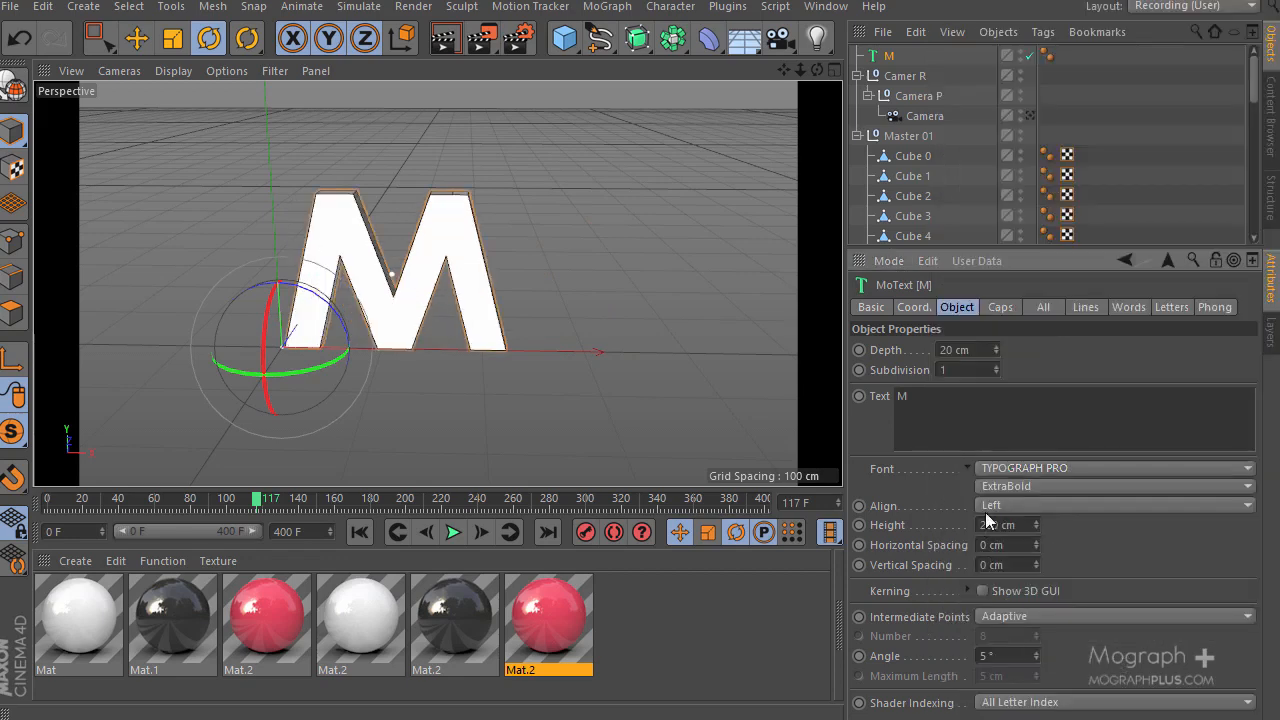
pyautogui.click(1036, 503)
pyautogui.click(1091, 538)
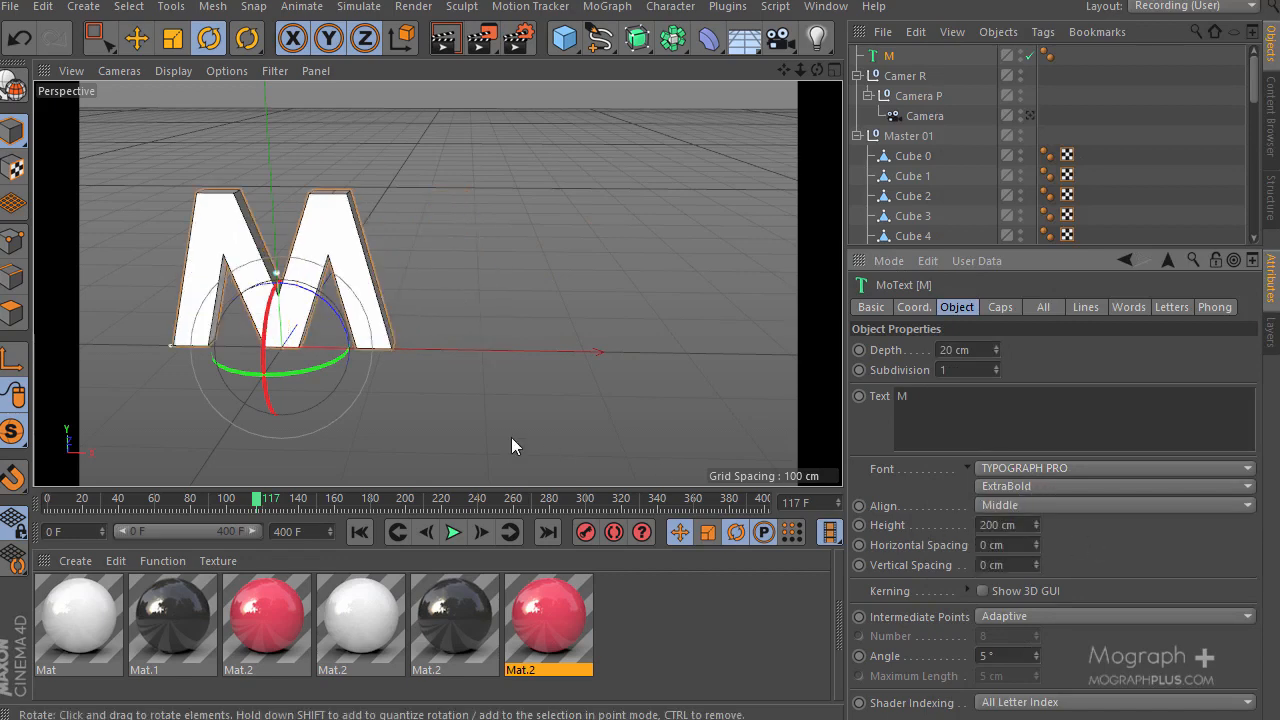
# Set the extrusion depth of the letter M to 50 cm
pyautogui.keyDown('alt'); pyautogui.moveTo(315, 320); pyautogui.dragTo(480, 361, button='middle'); pyautogui.keyUp('alt')
pyautogui.keyDown('alt'); pyautogui.moveTo(405, 345); pyautogui.dragTo(443, 312, button='right'); pyautogui.keyUp('alt')
pyautogui.keyDown('alt'); pyautogui.moveTo(443, 312); pyautogui.dragTo(553, 355); pyautogui.keyUp('alt')
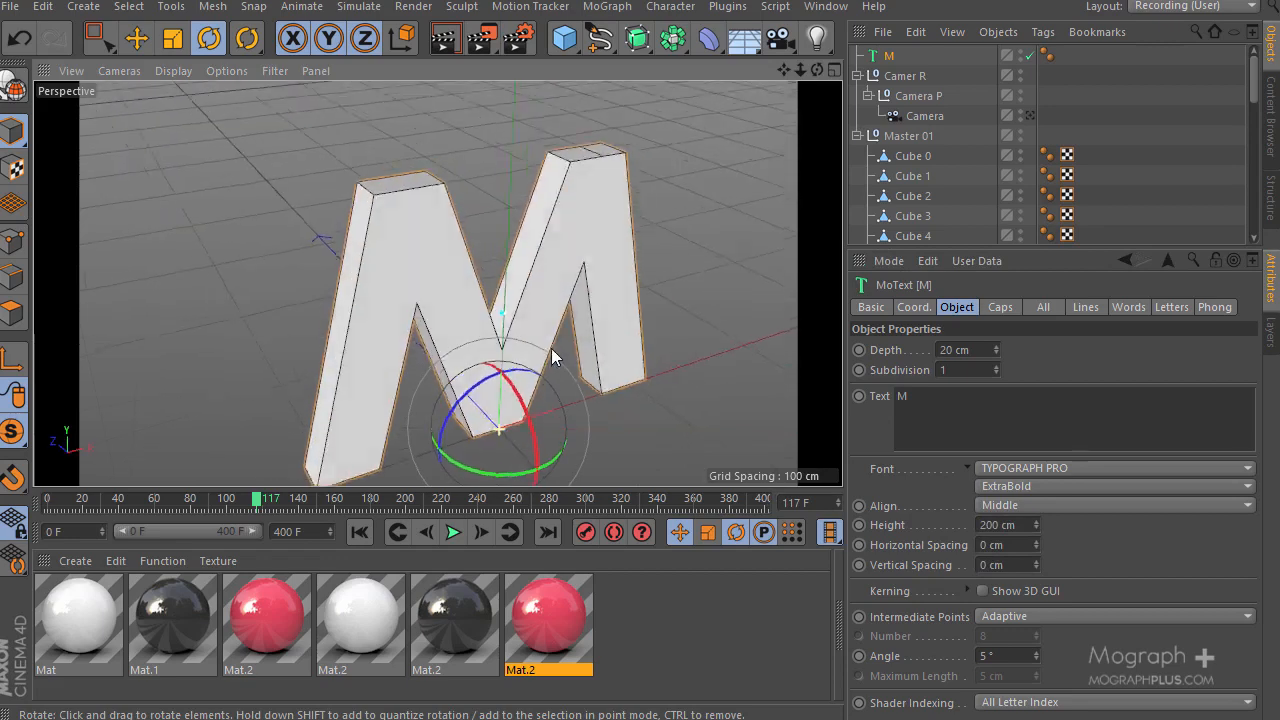
pyautogui.click(956, 349)
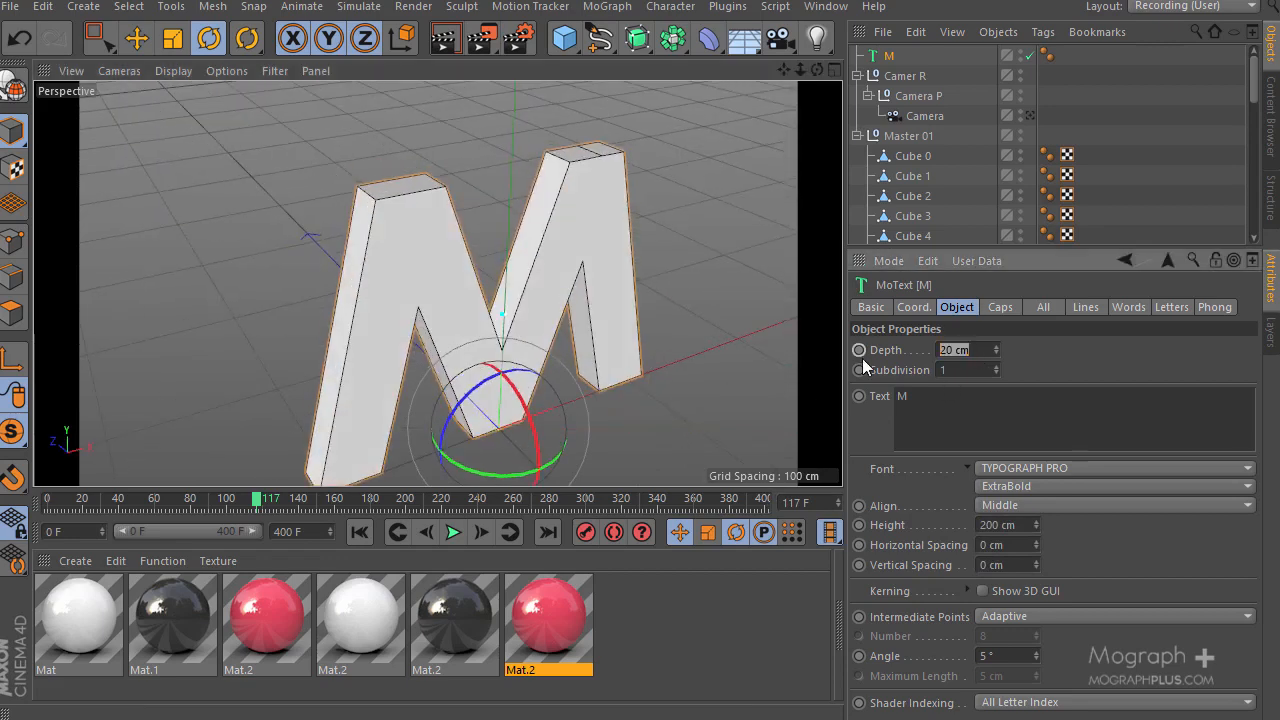
pyautogui.write('50')
pyautogui.press('Return')
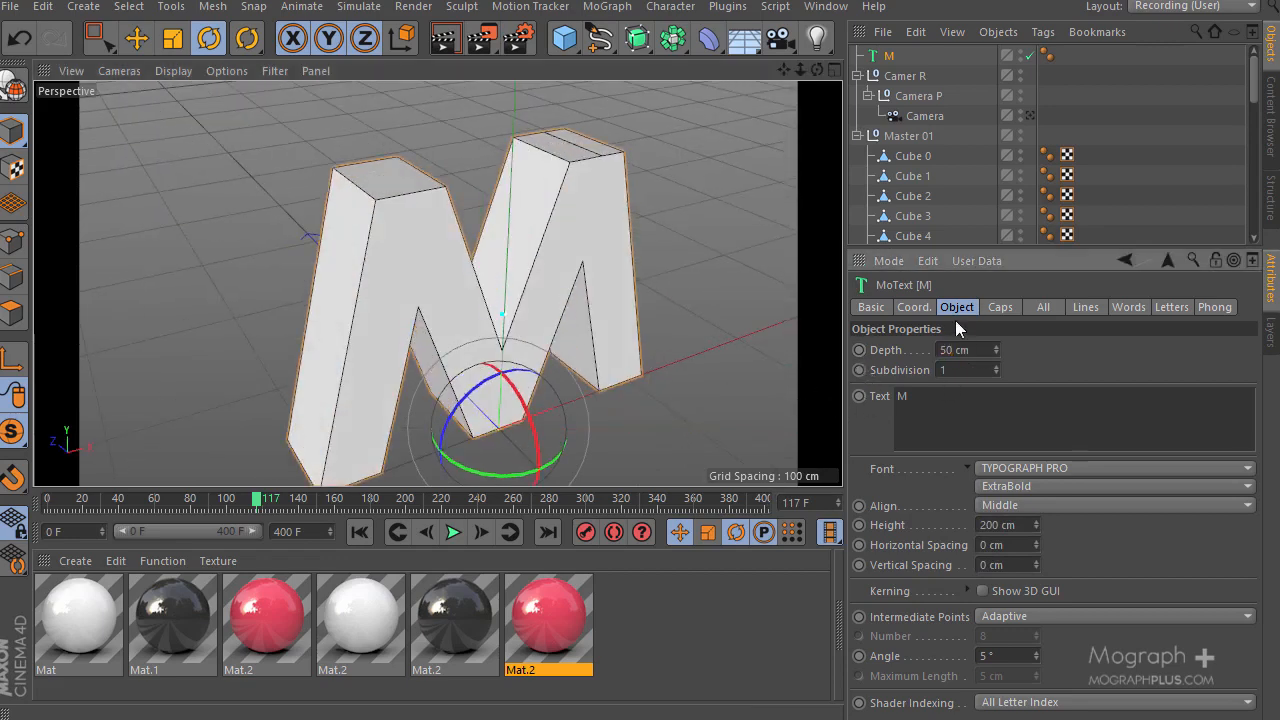
# Give the letter M a Fillet Cap at both the start and the end
pyautogui.click(1000, 307)
pyautogui.click(1058, 350)
pyautogui.click(1080, 431)
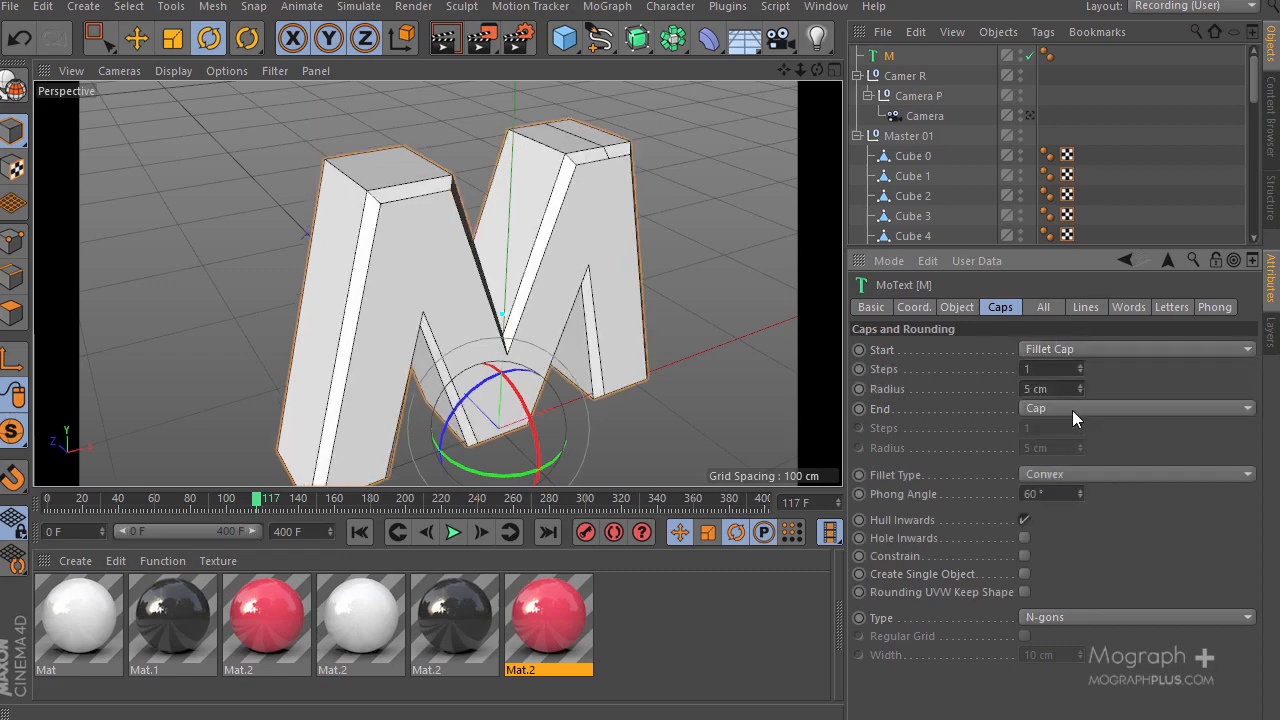
pyautogui.click(1064, 407)
pyautogui.click(1077, 480)
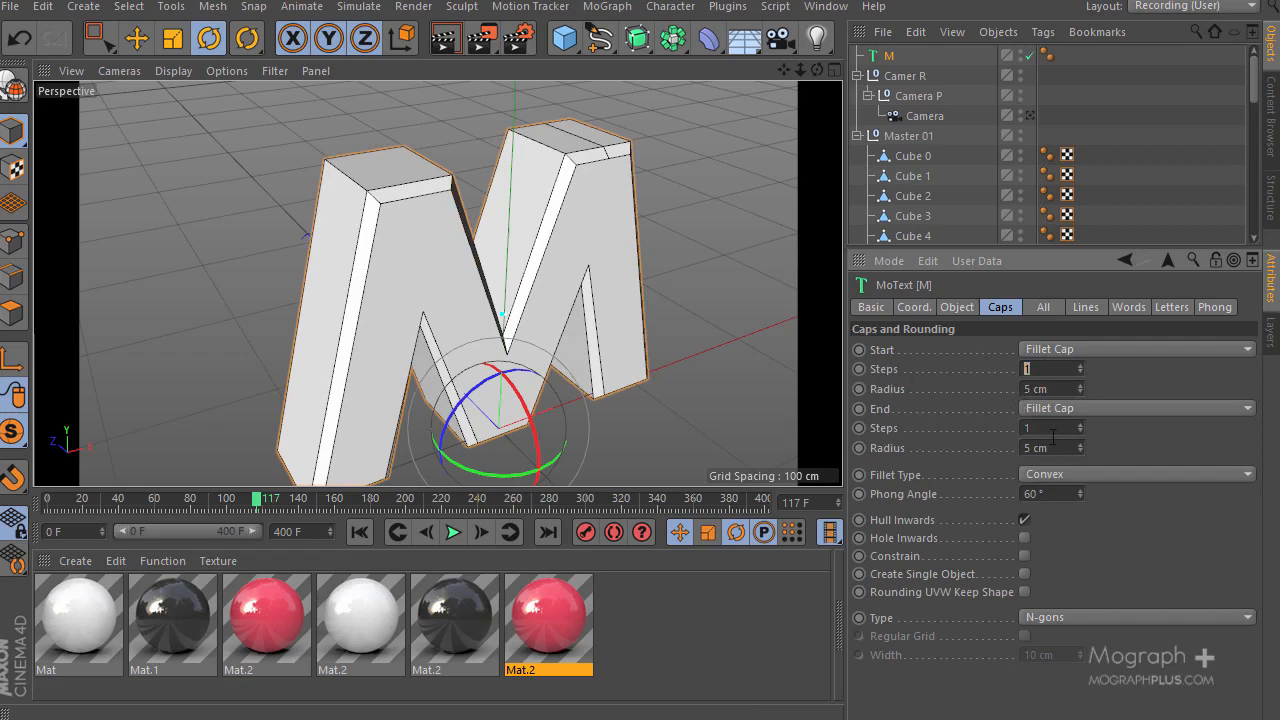
# Change the fillet type of the letter's caps to 2 Steps and inspect the stepped edges up close
pyautogui.click(1081, 474)
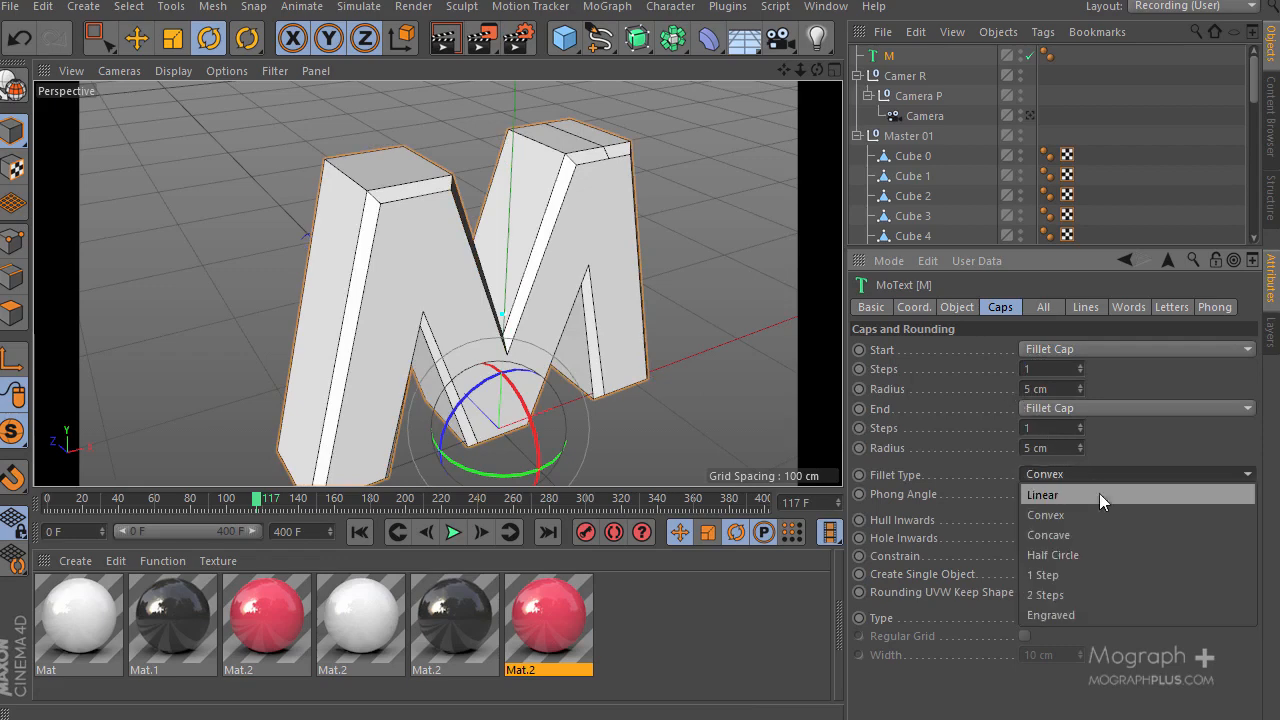
pyautogui.click(1085, 590)
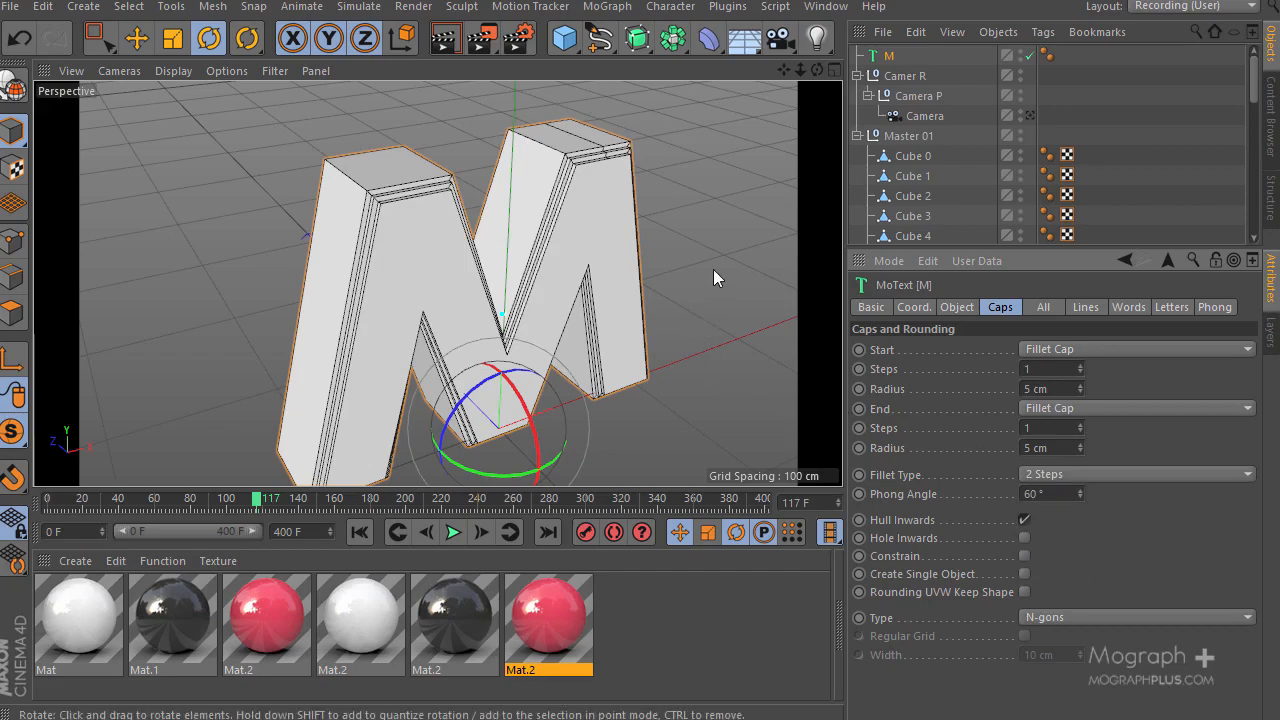
pyautogui.keyDown('alt'); pyautogui.moveTo(713, 269); pyautogui.dragTo(544, 240); pyautogui.keyUp('alt')
pyautogui.scroll(5, 544, 240)
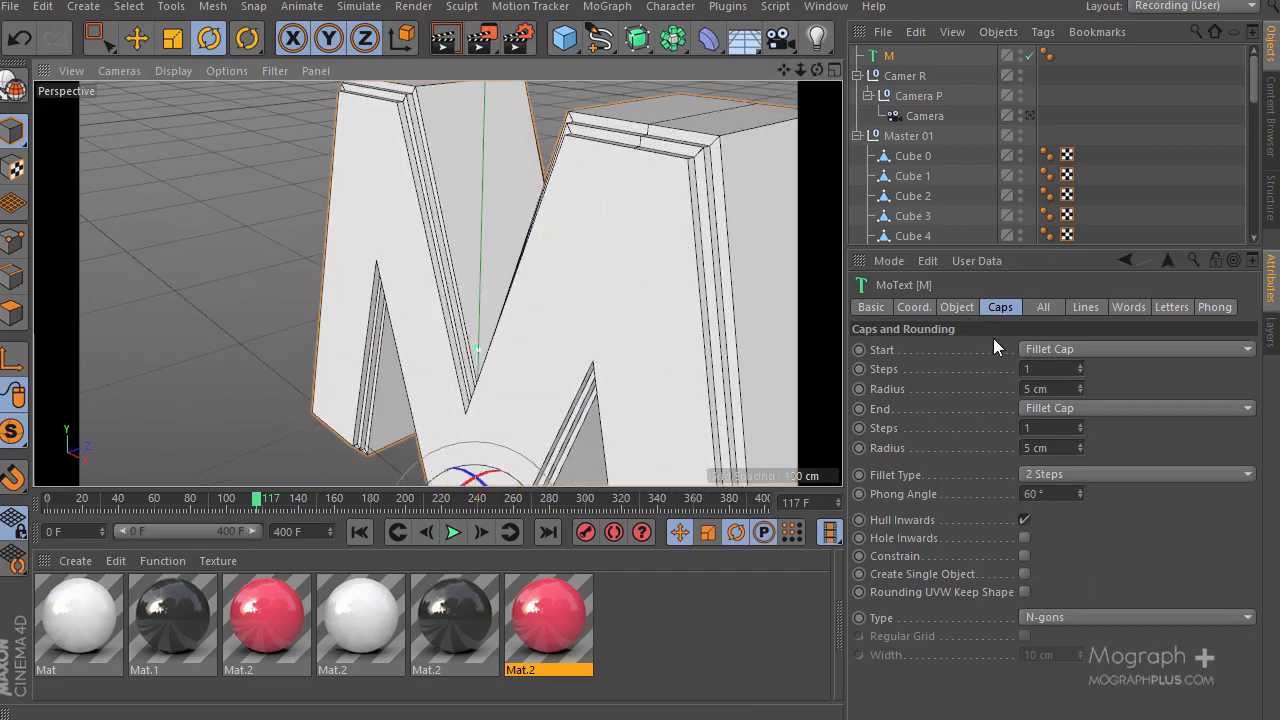
pyautogui.keyDown('alt'); pyautogui.moveTo(648, 345); pyautogui.dragTo(684, 352); pyautogui.keyUp('alt')
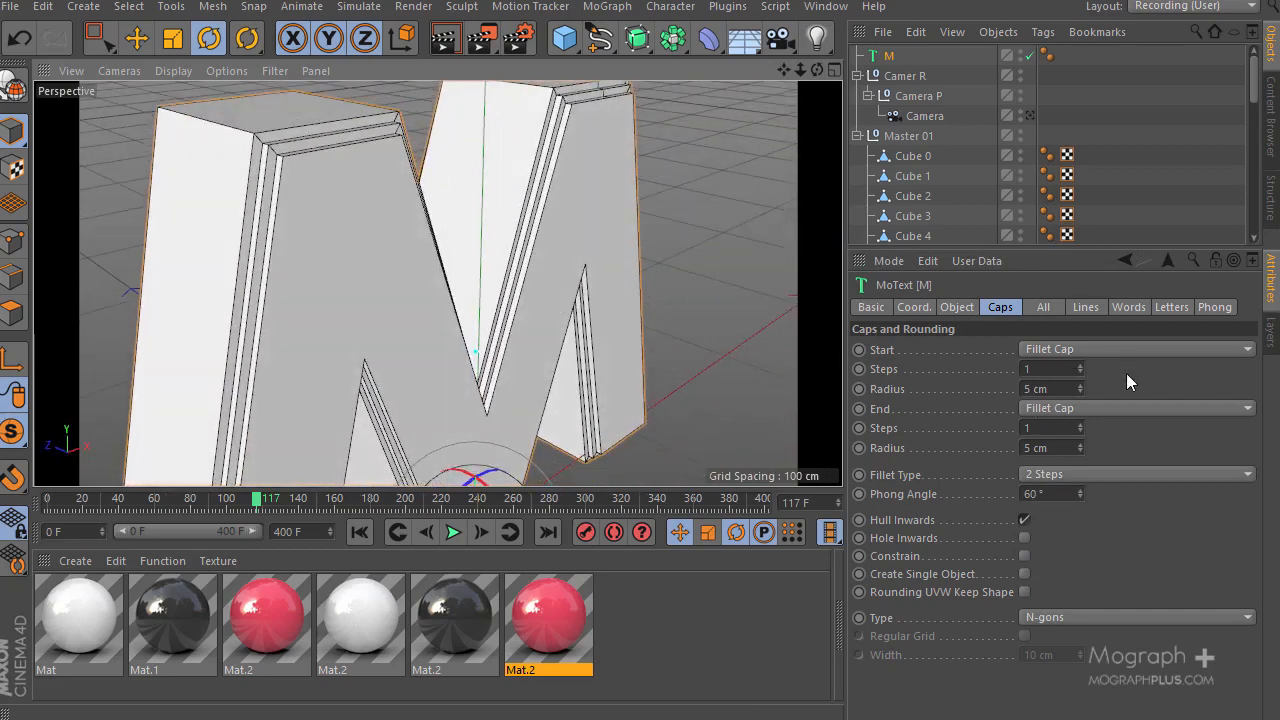
# Set the start cap's fillet steps to 2 and view the whole letter from the front
pyautogui.moveTo(1053, 366); pyautogui.dragTo(962, 364)
pyautogui.write('2')
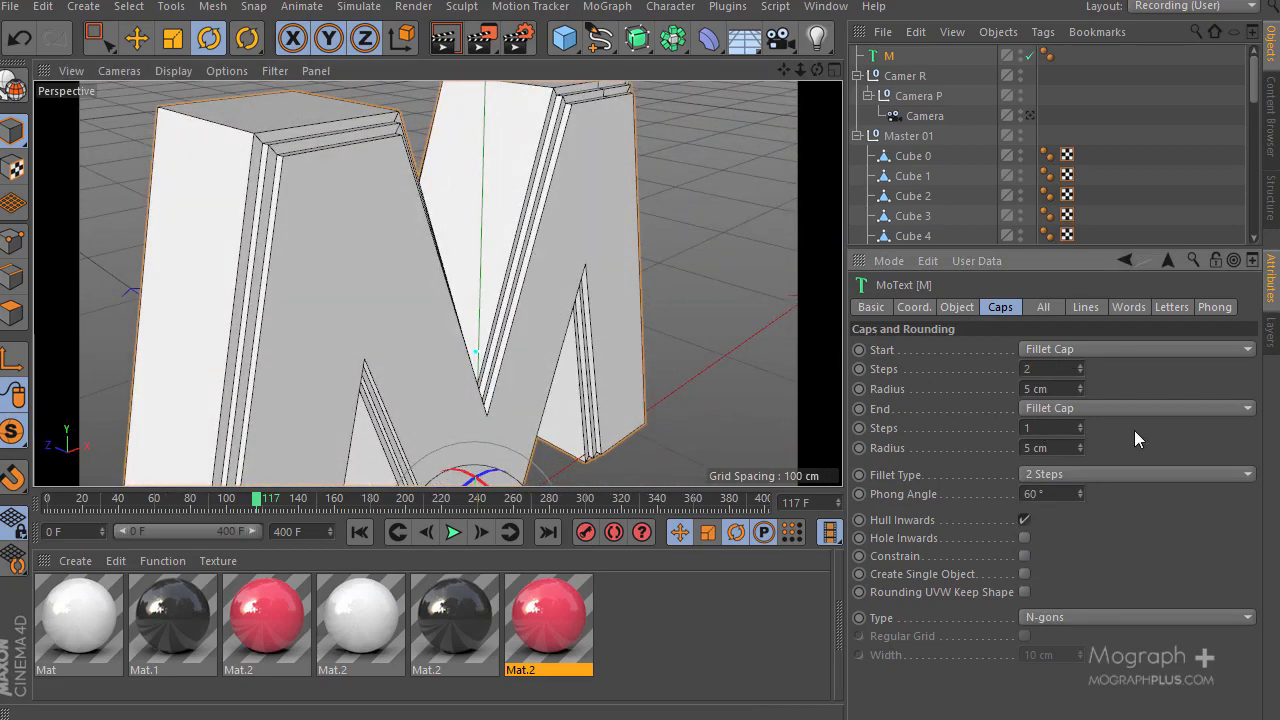
pyautogui.keyDown('alt'); pyautogui.moveTo(334, 218); pyautogui.dragTo(174, 232); pyautogui.keyUp('alt')
pyautogui.keyDown('alt'); pyautogui.moveTo(462, 388); pyautogui.dragTo(468, 248); pyautogui.keyUp('alt')
pyautogui.keyDown('alt'); pyautogui.moveTo(467, 241); pyautogui.dragTo(394, 308, button='right'); pyautogui.keyUp('alt')
pyautogui.keyDown('alt'); pyautogui.moveTo(394, 308); pyautogui.dragTo(668, 268); pyautogui.keyUp('alt')
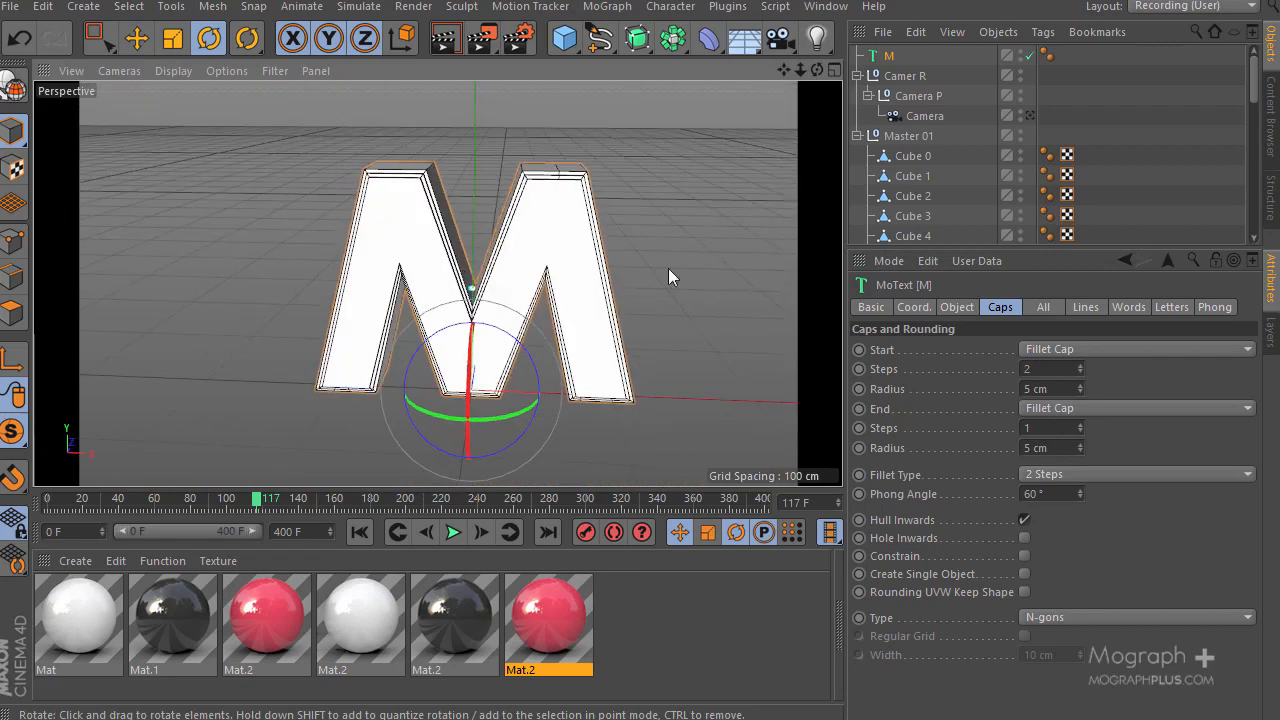
# Set the letter's height to 140 cm and enlarge the object list again
pyautogui.click(957, 307)
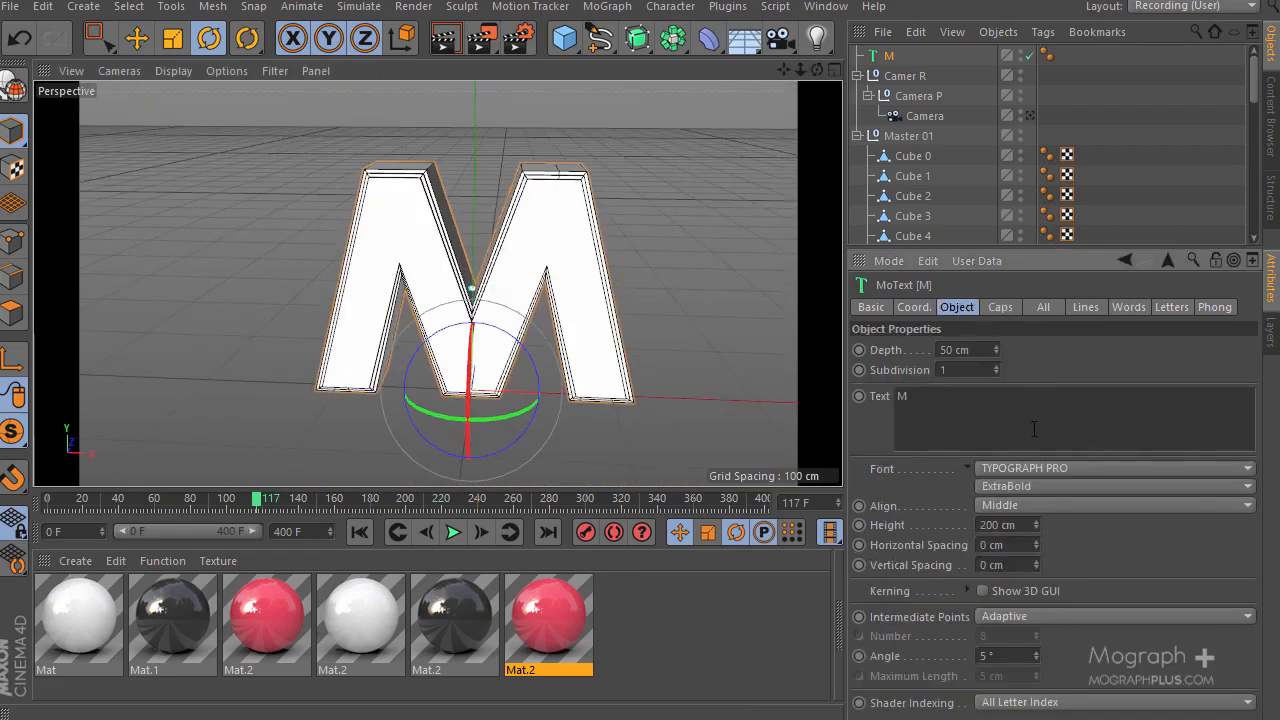
pyautogui.doubleClick(1016, 524)
pyautogui.write('140')
pyautogui.press('Return')
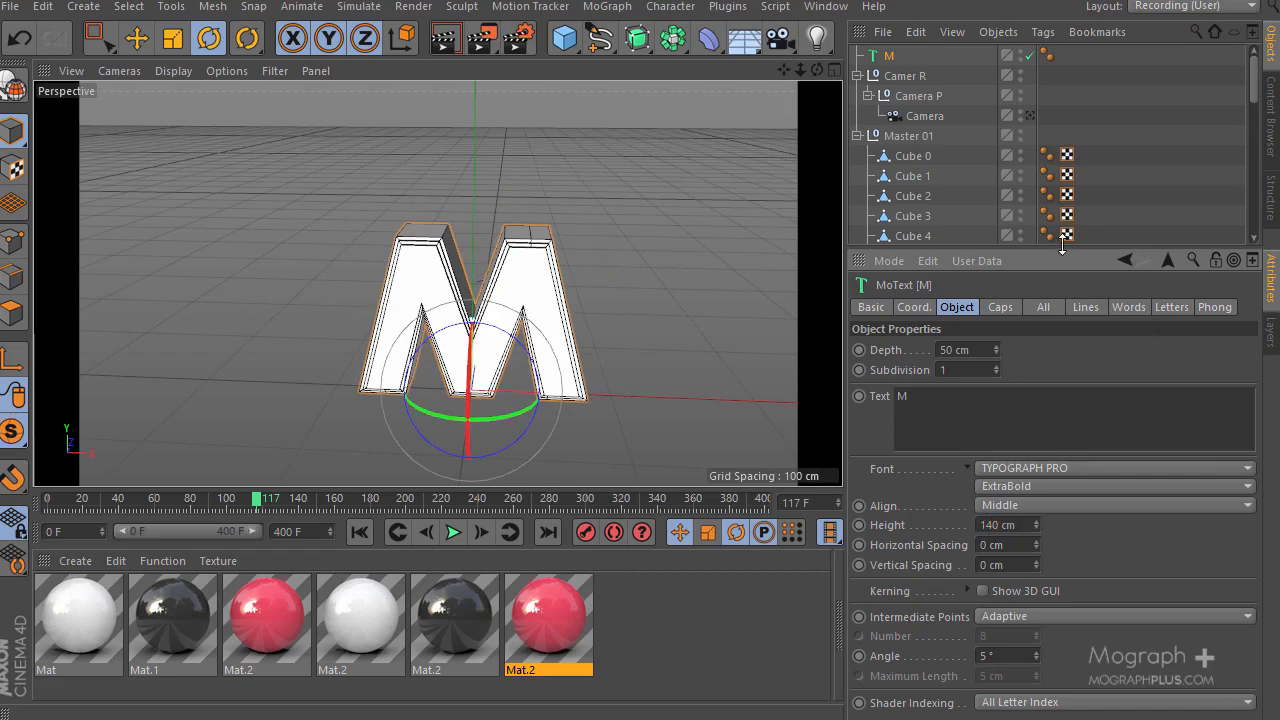
pyautogui.moveTo(1061, 249); pyautogui.dragTo(1030, 403)
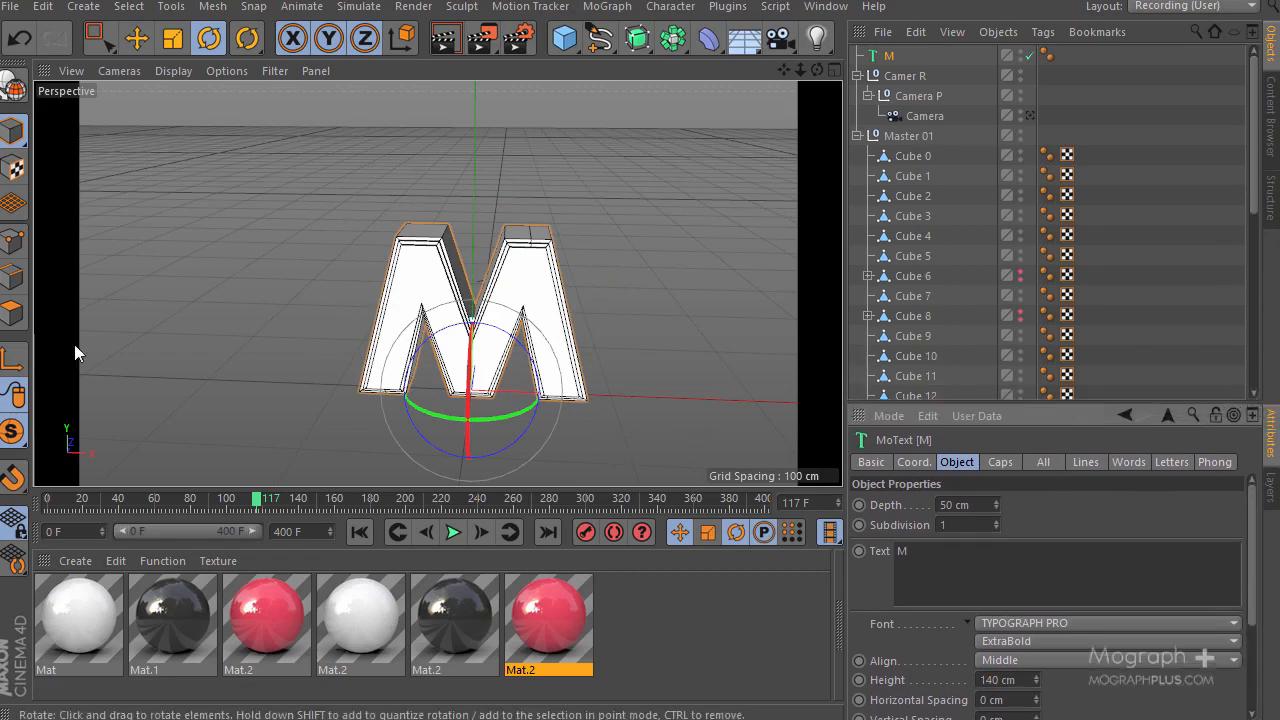
# Turn off viewport solo mode, look through the scene camera again and move the timeline to frame 359
pyautogui.moveTo(13, 431); pyautogui.dragTo(70, 460)
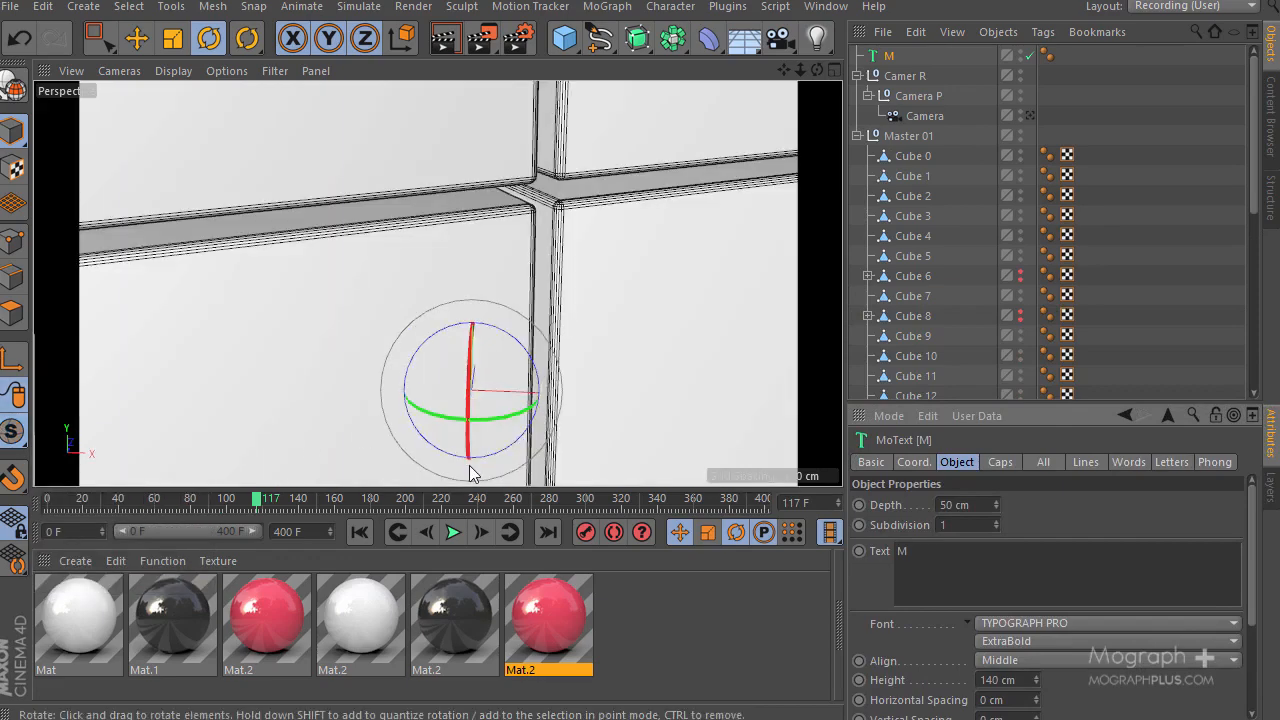
pyautogui.click(1029, 114)
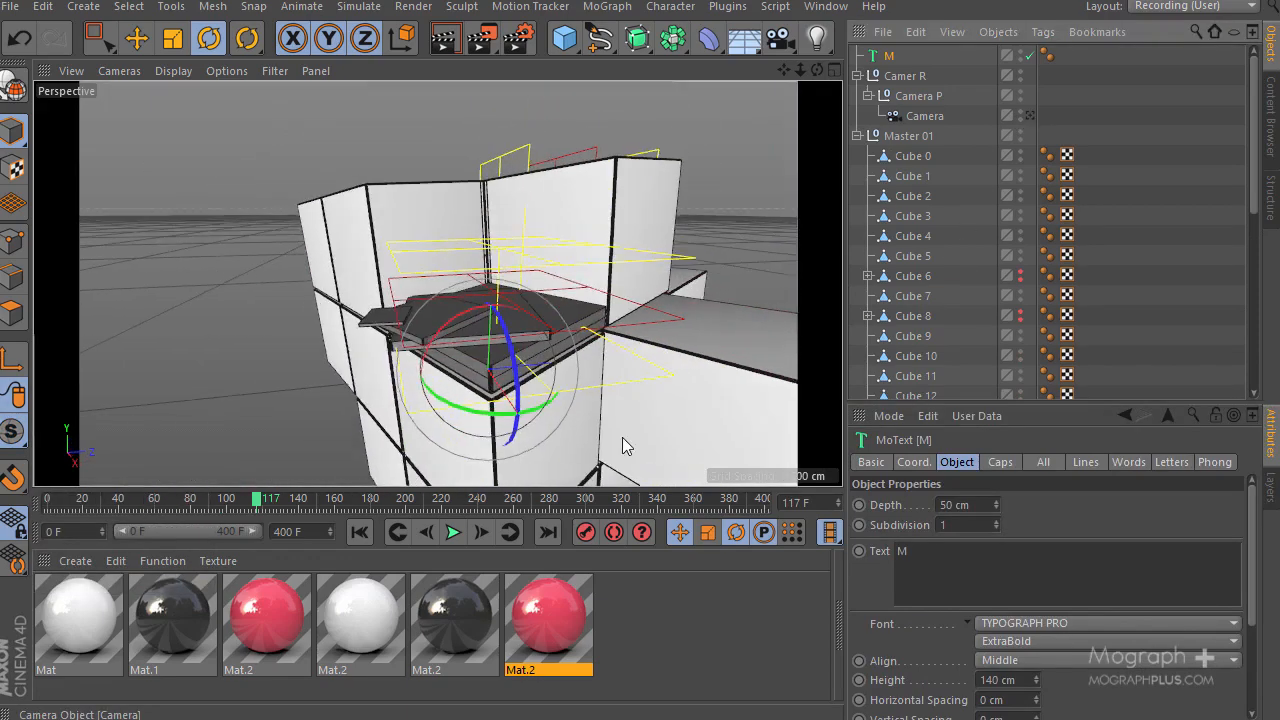
pyautogui.moveTo(350, 505); pyautogui.dragTo(690, 504)
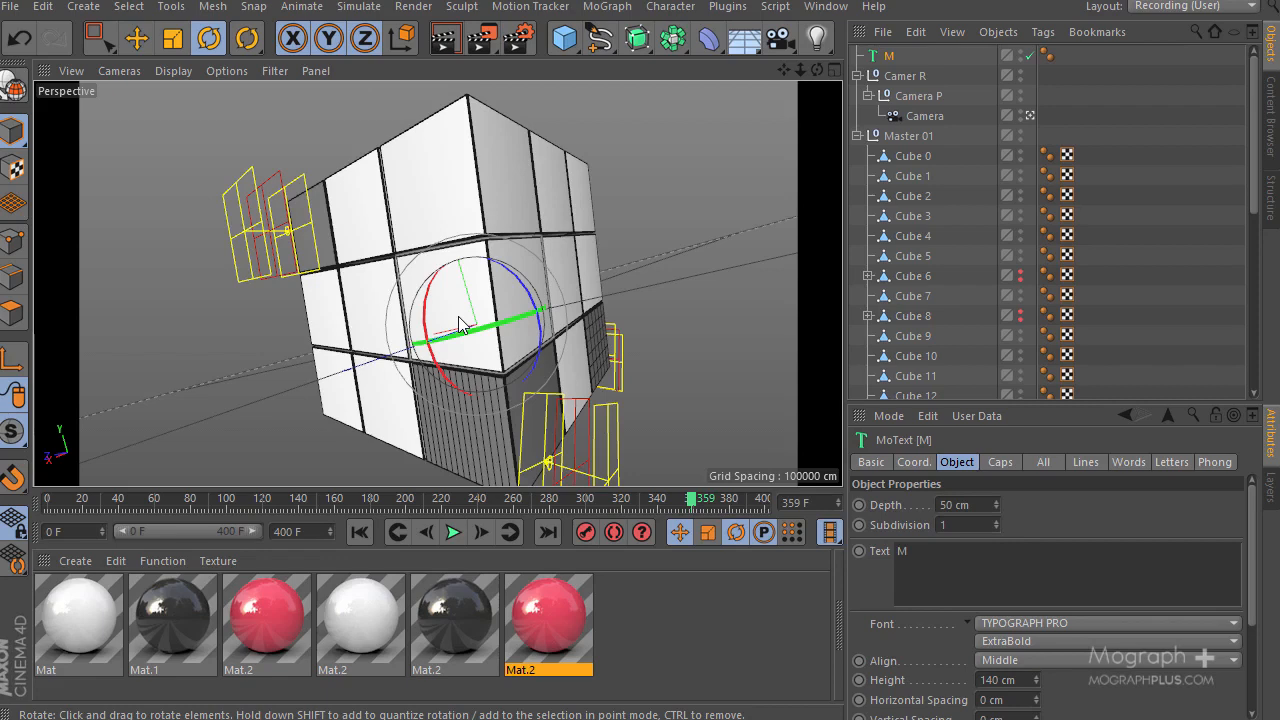
# Select individual cubes in the middle row of the large cube's front face to identify them
pyautogui.click(330, 310)
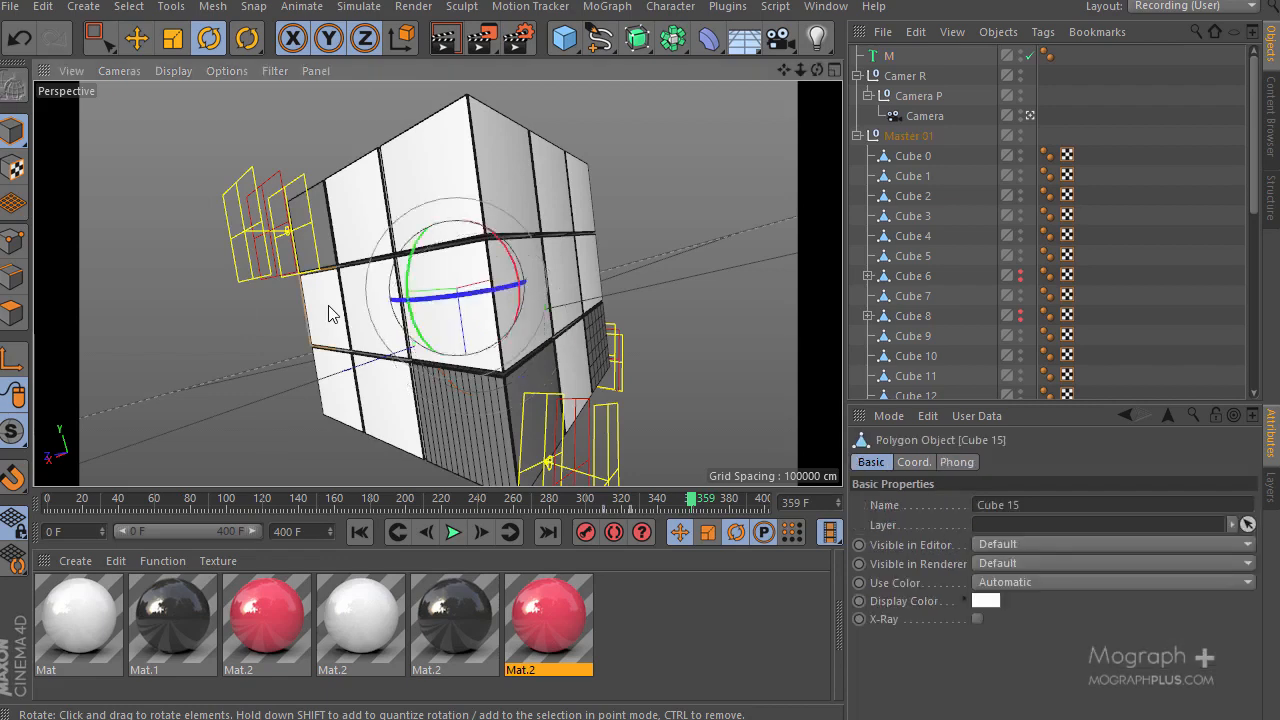
pyautogui.click(379, 319)
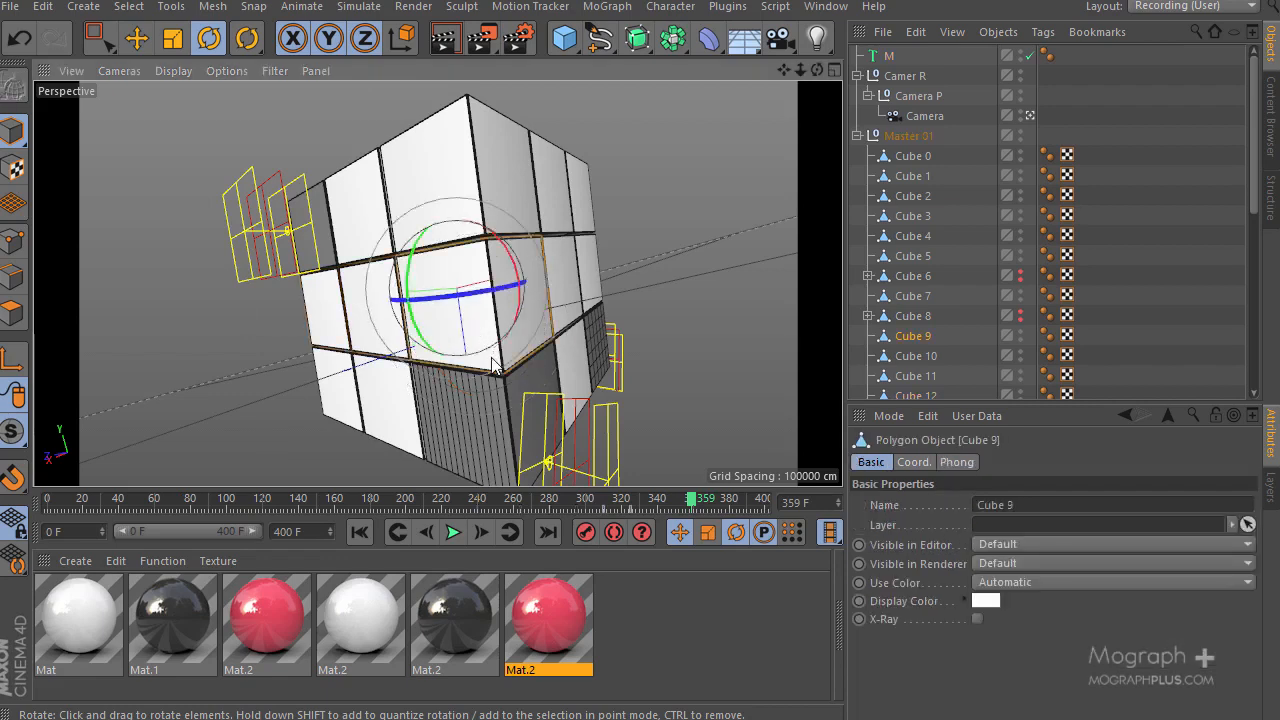
pyautogui.click(329, 314)
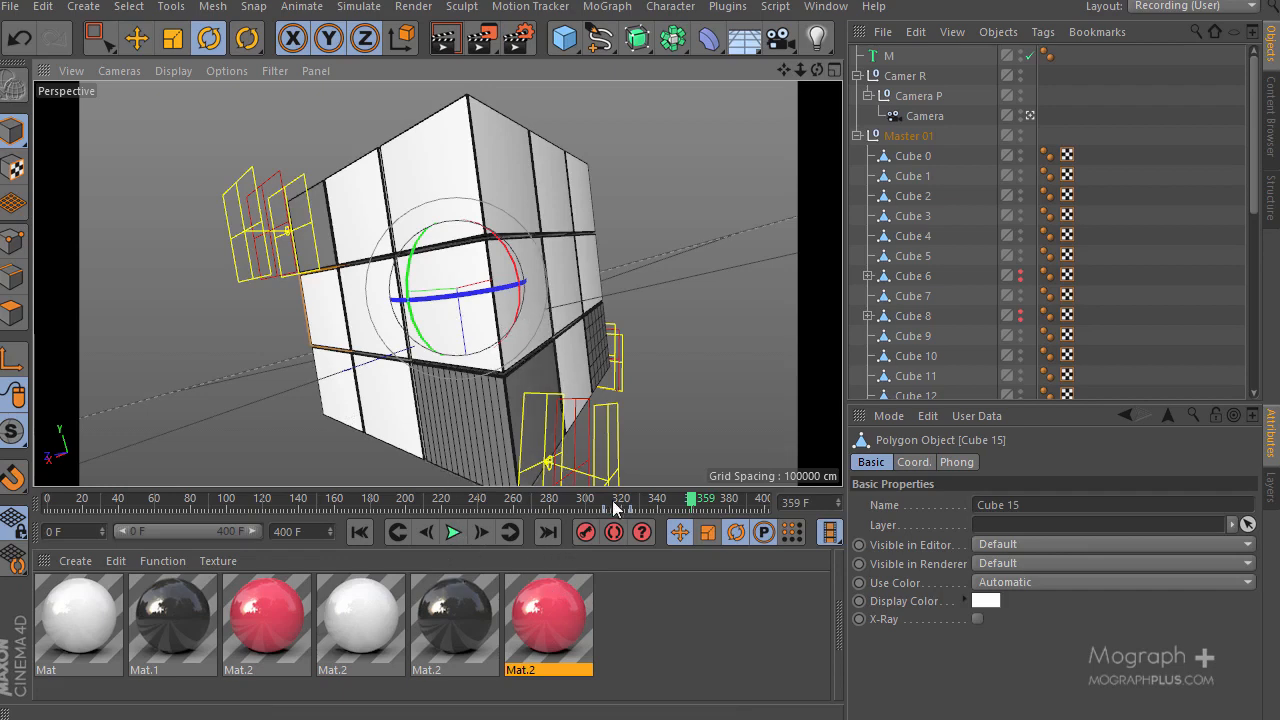
pyautogui.click(266, 361)
pyautogui.click(341, 313)
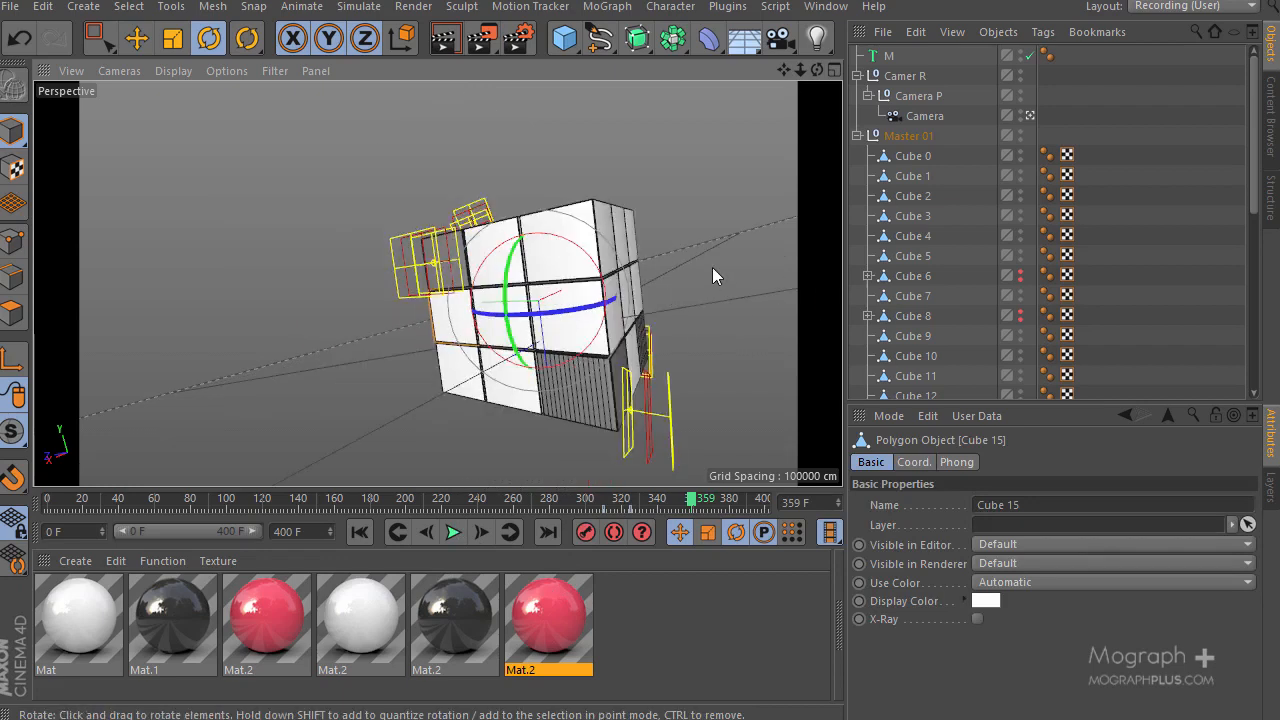
# Go to frame 346 and select Cube 9, Cube 12 and Cube 15 together in the object list
pyautogui.click(668, 502)
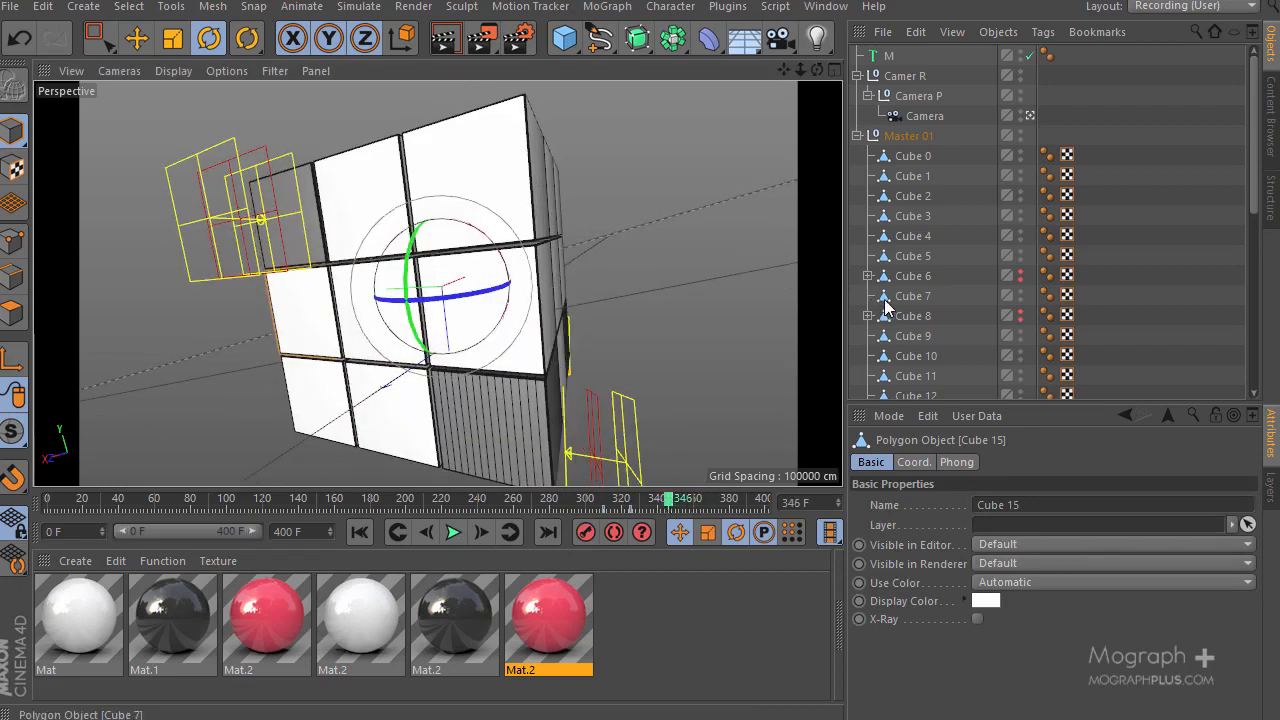
pyautogui.scroll(-5, 886, 305)
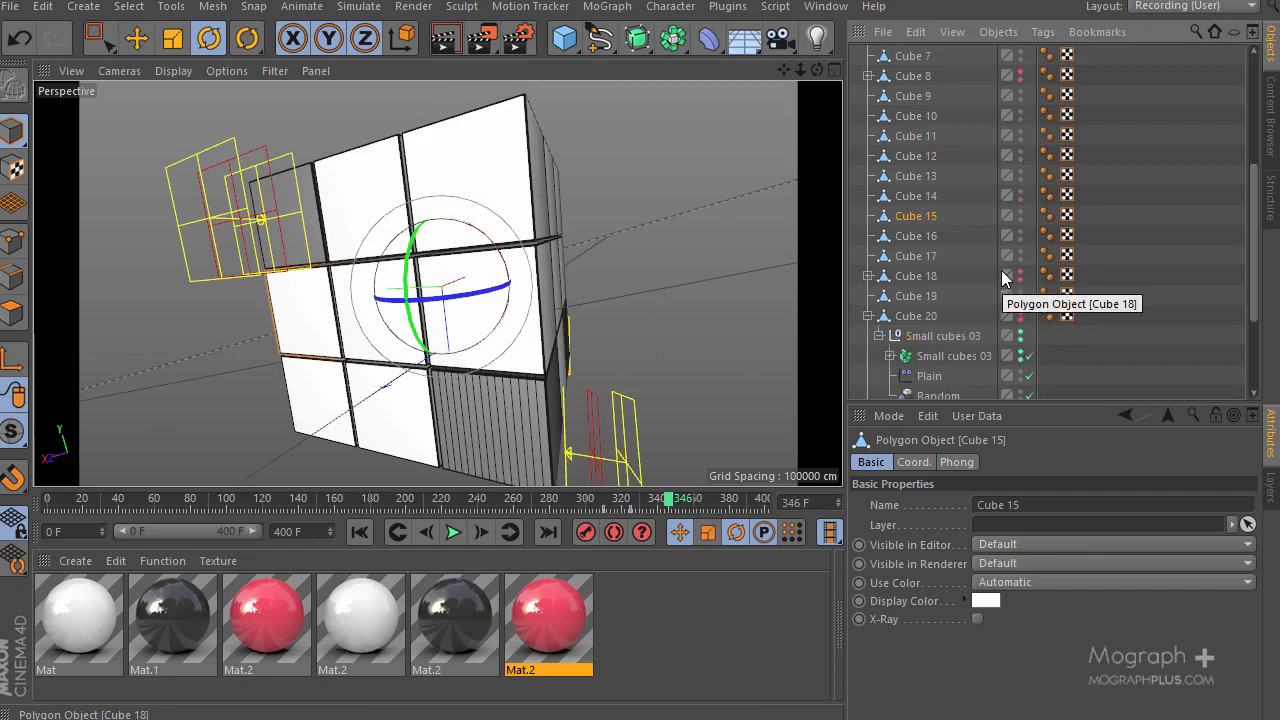
pyautogui.keyDown('shift'); pyautogui.click(914, 156); pyautogui.keyUp('shift')
pyautogui.click(910, 158)
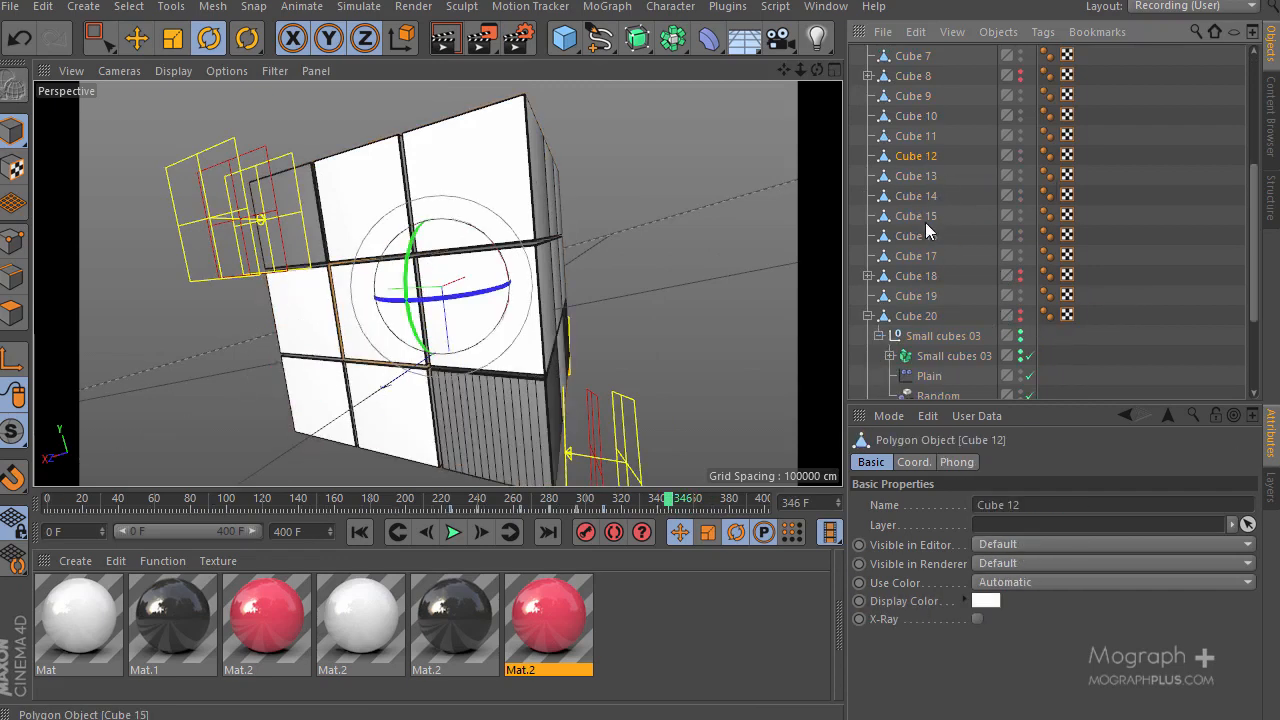
pyautogui.keyDown('ctrl'); pyautogui.click(920, 216); pyautogui.keyUp('ctrl')
pyautogui.scroll(2, 938, 195)
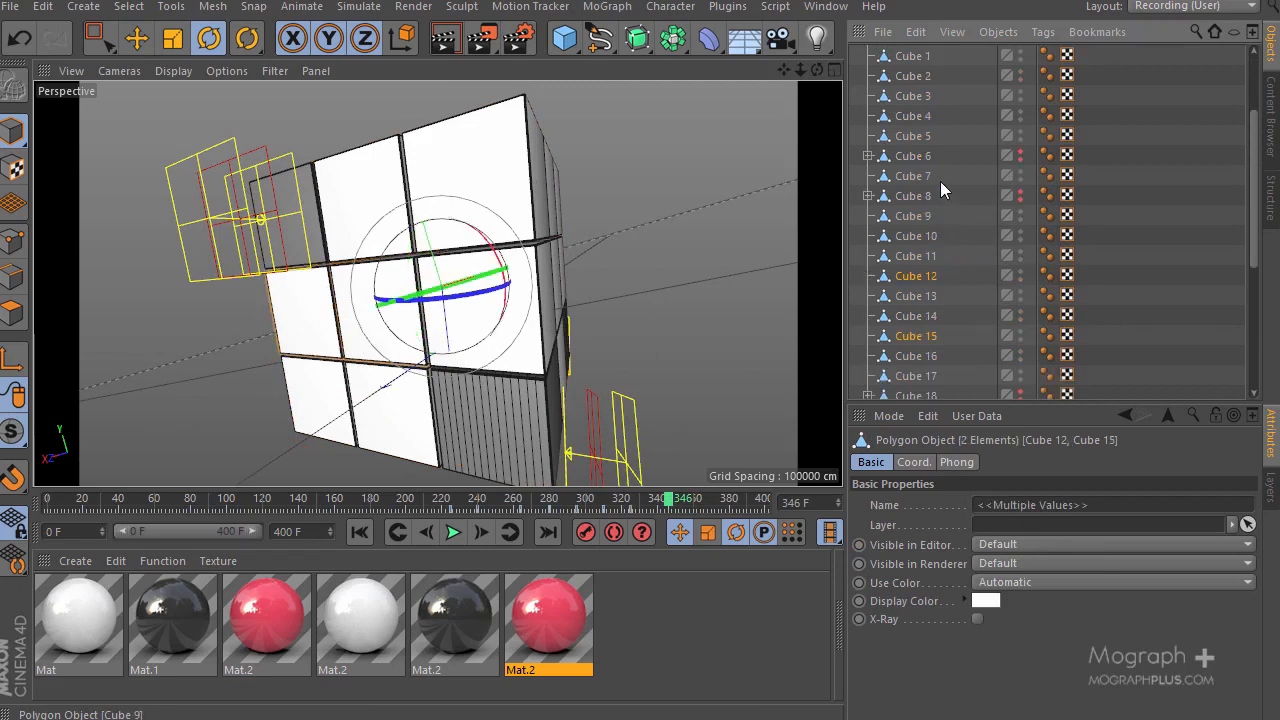
pyautogui.keyDown('ctrl'); pyautogui.click(925, 216); pyautogui.keyUp('ctrl')
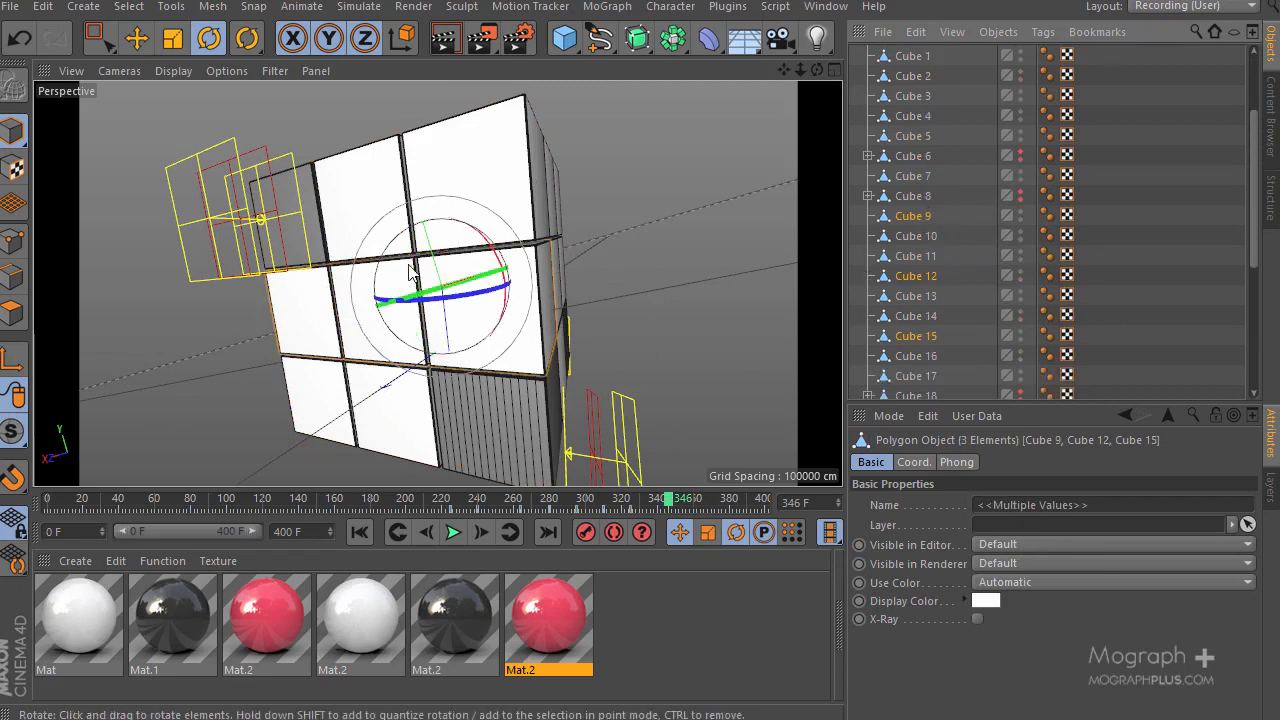
# Apply the glossy black Mat.2 material to Cube 9, Cube 12 and Cube 15
pyautogui.click(139, 39)
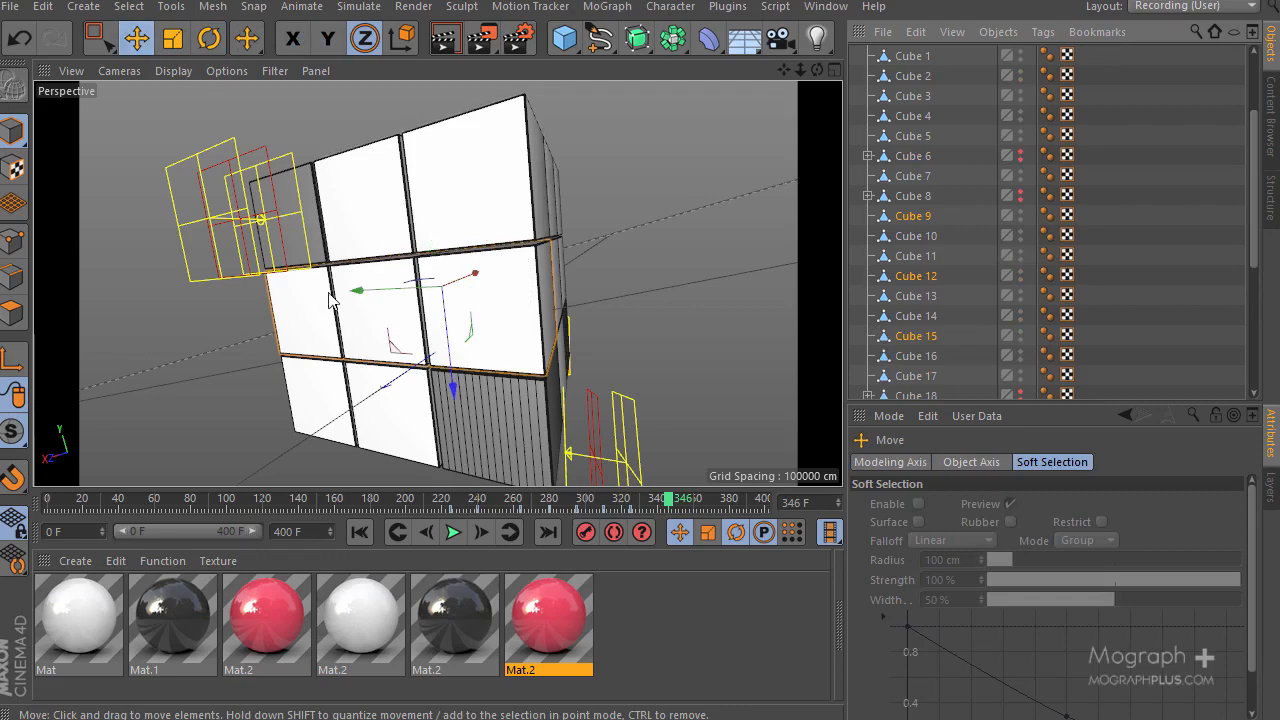
pyautogui.moveTo(332, 297); pyautogui.dragTo(405, 283)
pyautogui.moveTo(546, 263); pyautogui.dragTo(577, 260)
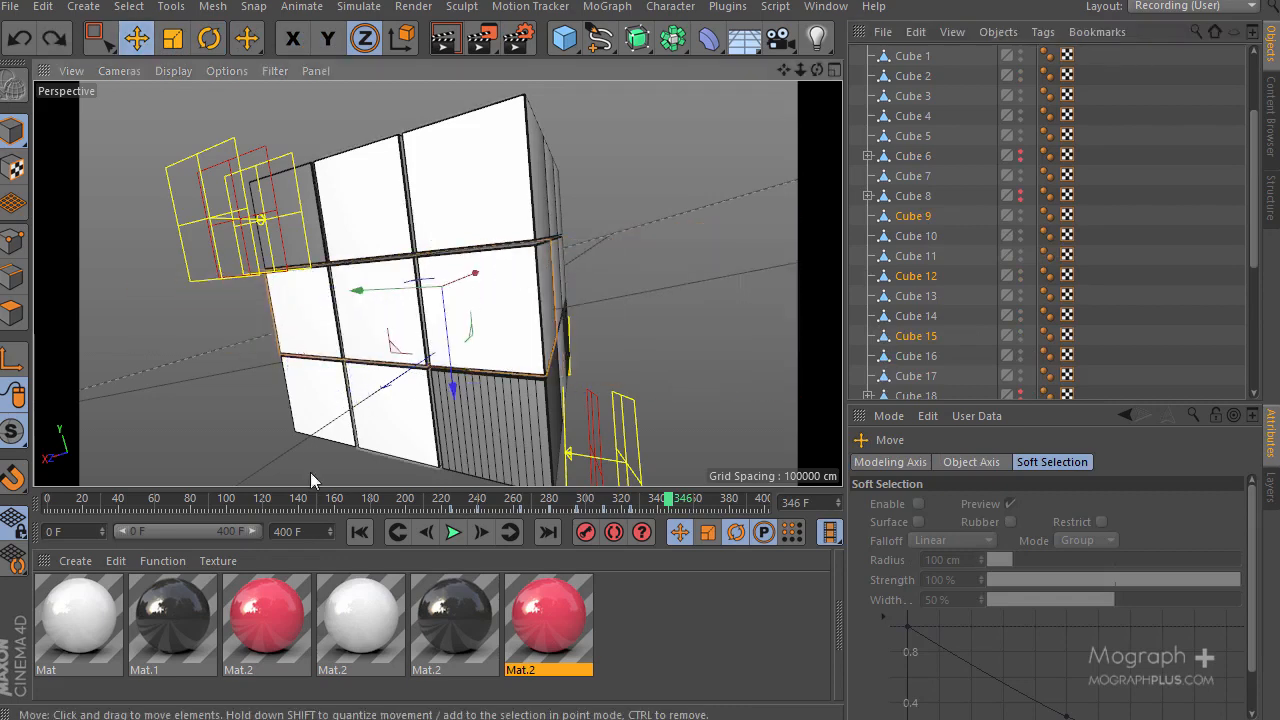
pyautogui.rightClick(457, 611)
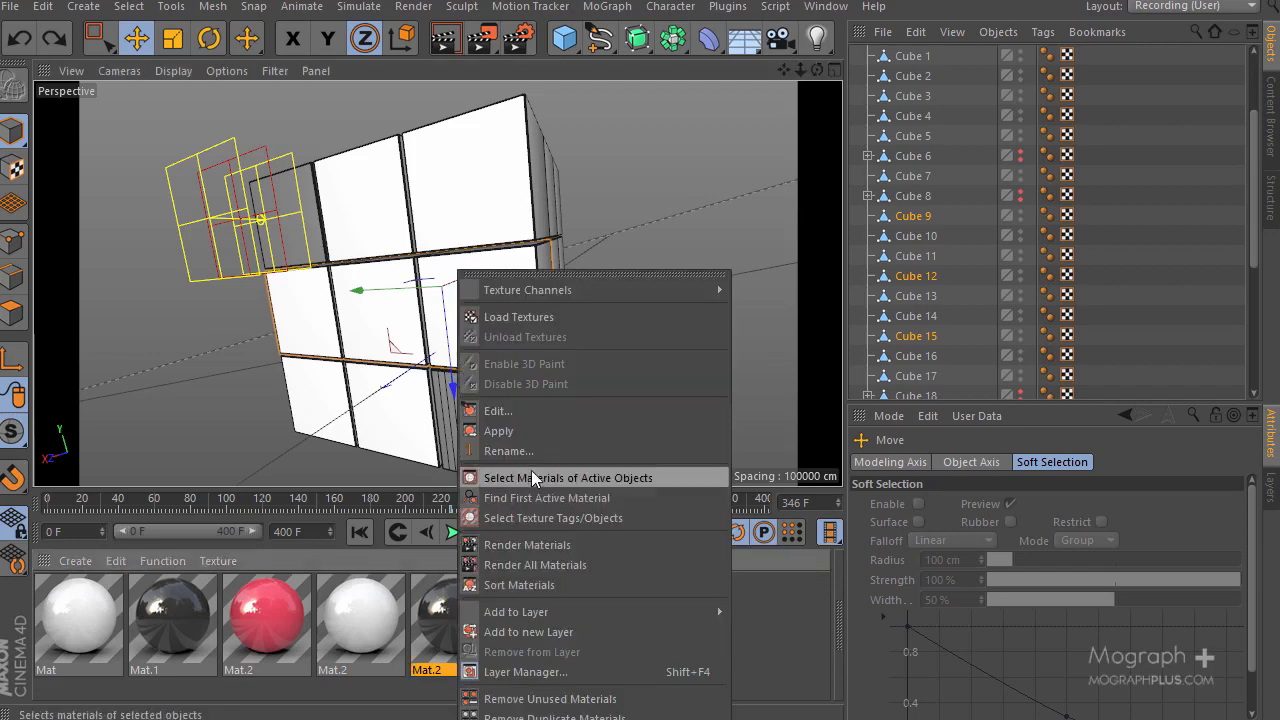
pyautogui.click(471, 429)
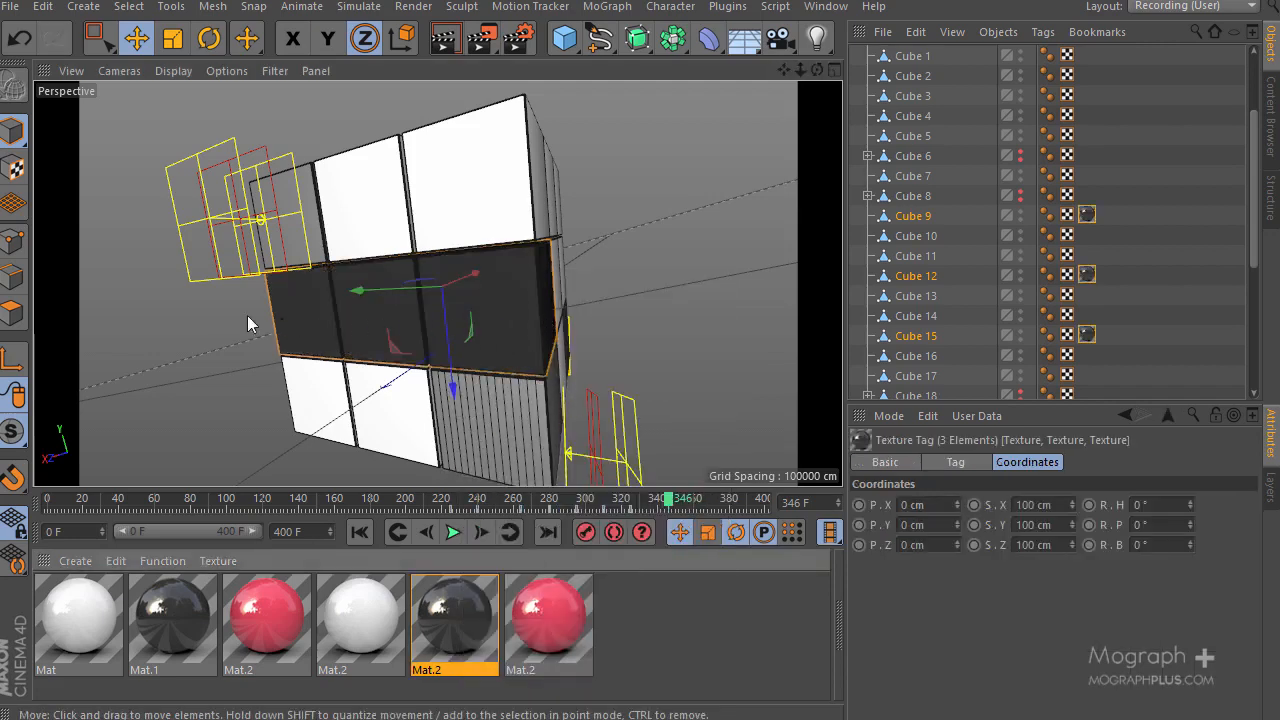
# Identify the outer cube of the black row and make the letter M a child of Cube 15
pyautogui.click(310, 317)
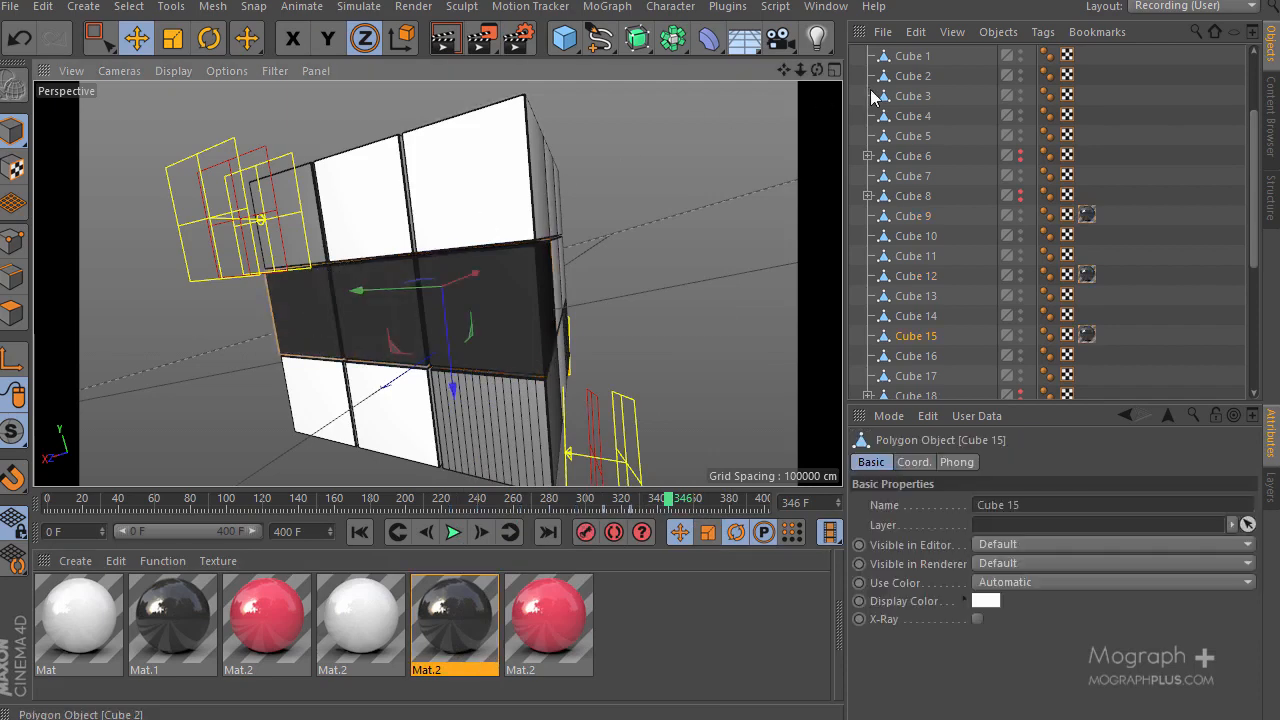
pyautogui.scroll(3, 872, 96)
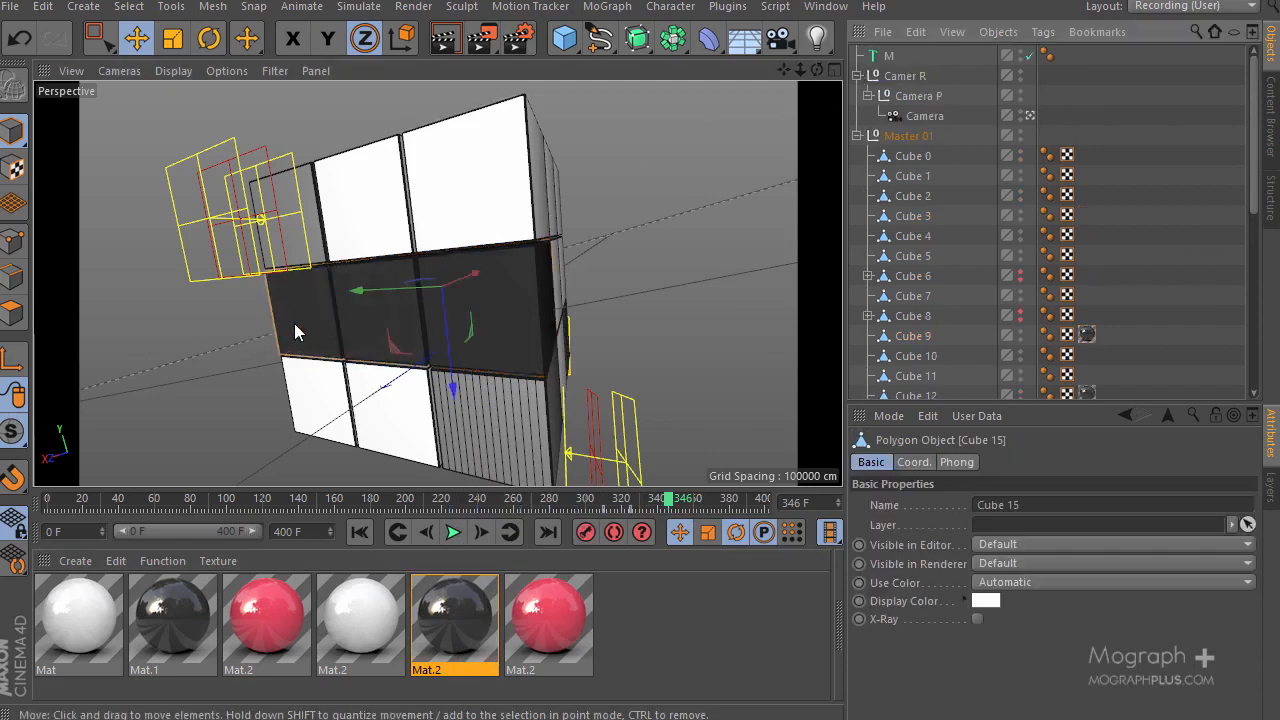
pyautogui.scroll(-3, 946, 305)
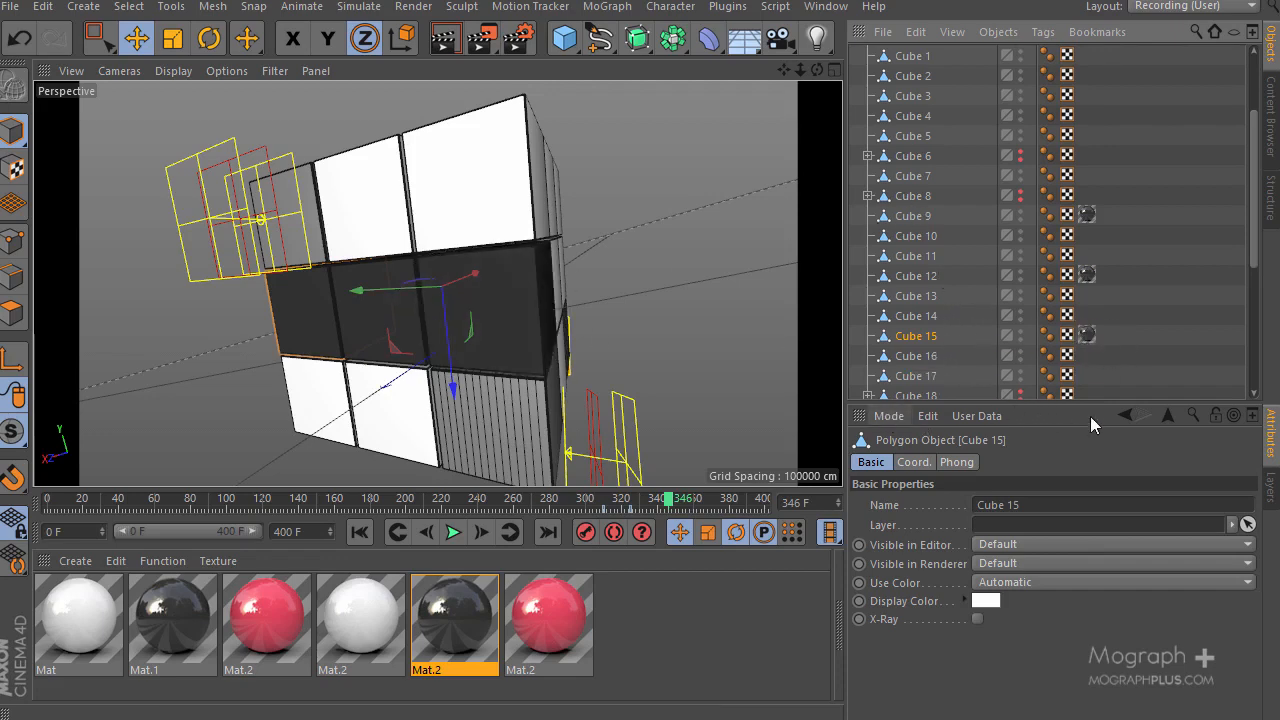
pyautogui.moveTo(1089, 401); pyautogui.dragTo(1103, 495)
pyautogui.scroll(2, 1030, 308)
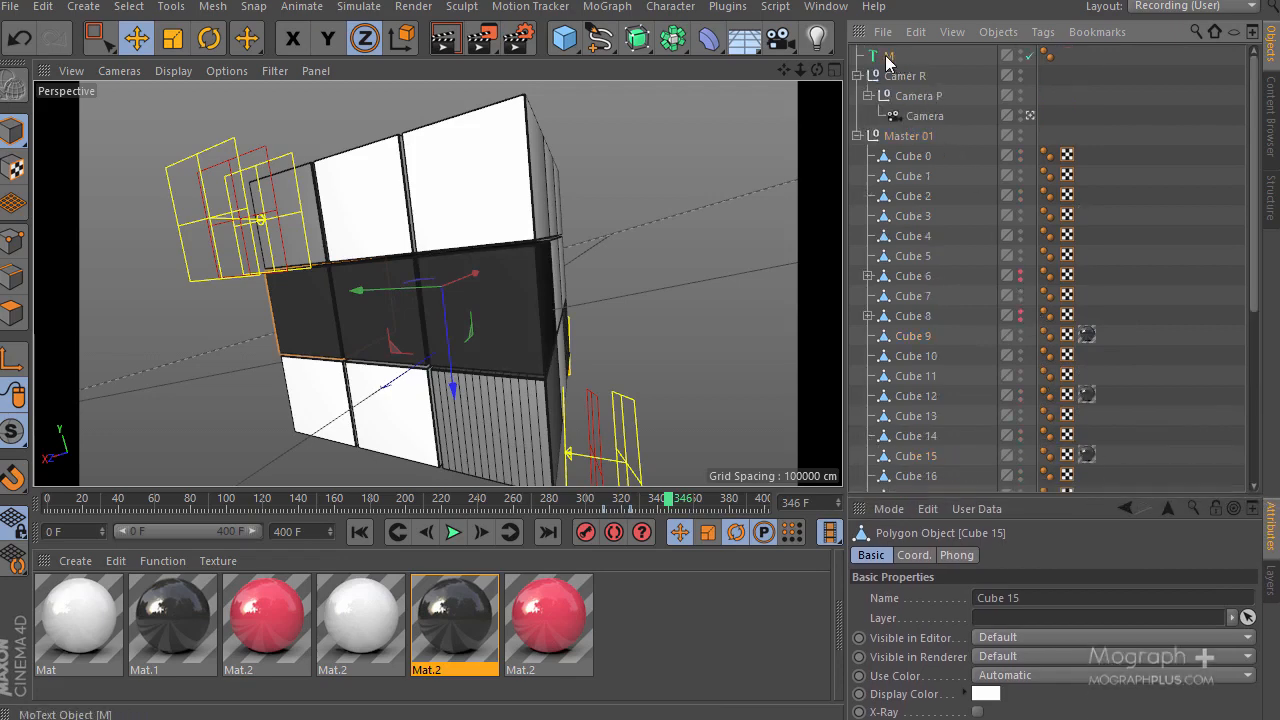
pyautogui.moveTo(887, 60); pyautogui.dragTo(929, 455)
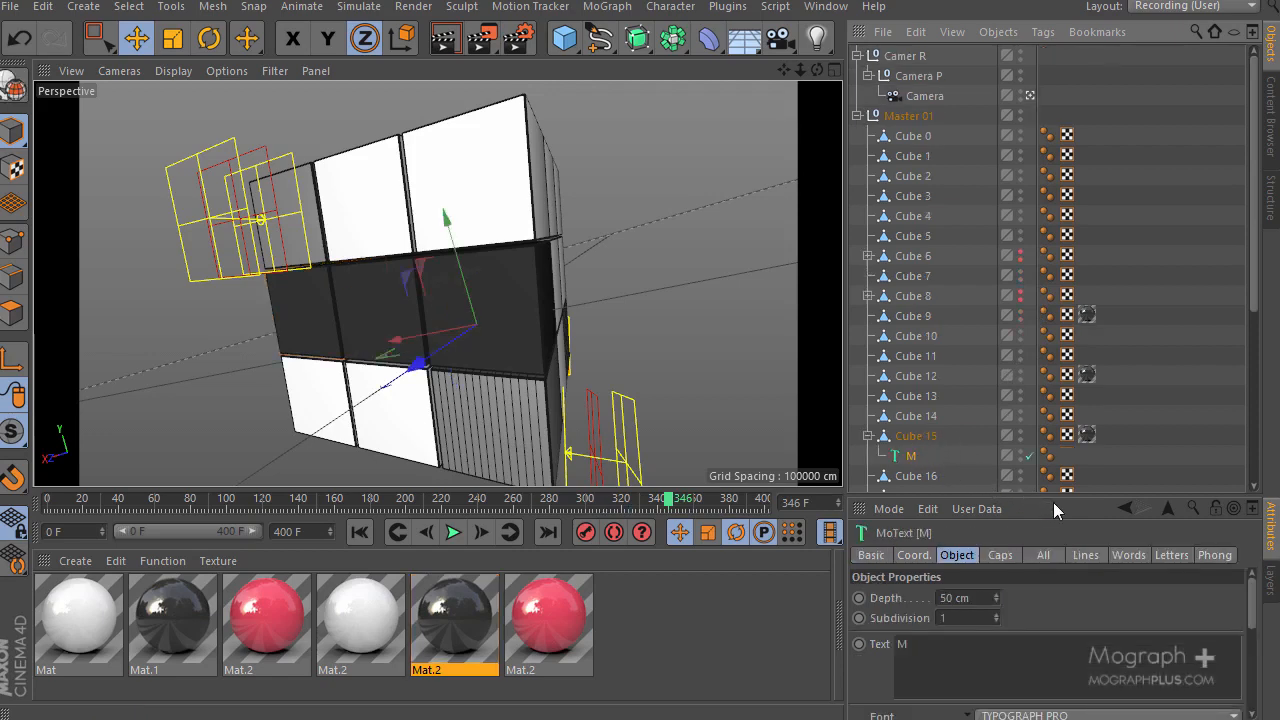
# Set the letter M's X, Y and Z position to 0 cm relative to Cube 15
pyautogui.moveTo(1062, 497); pyautogui.dragTo(1062, 342)
pyautogui.click(914, 399)
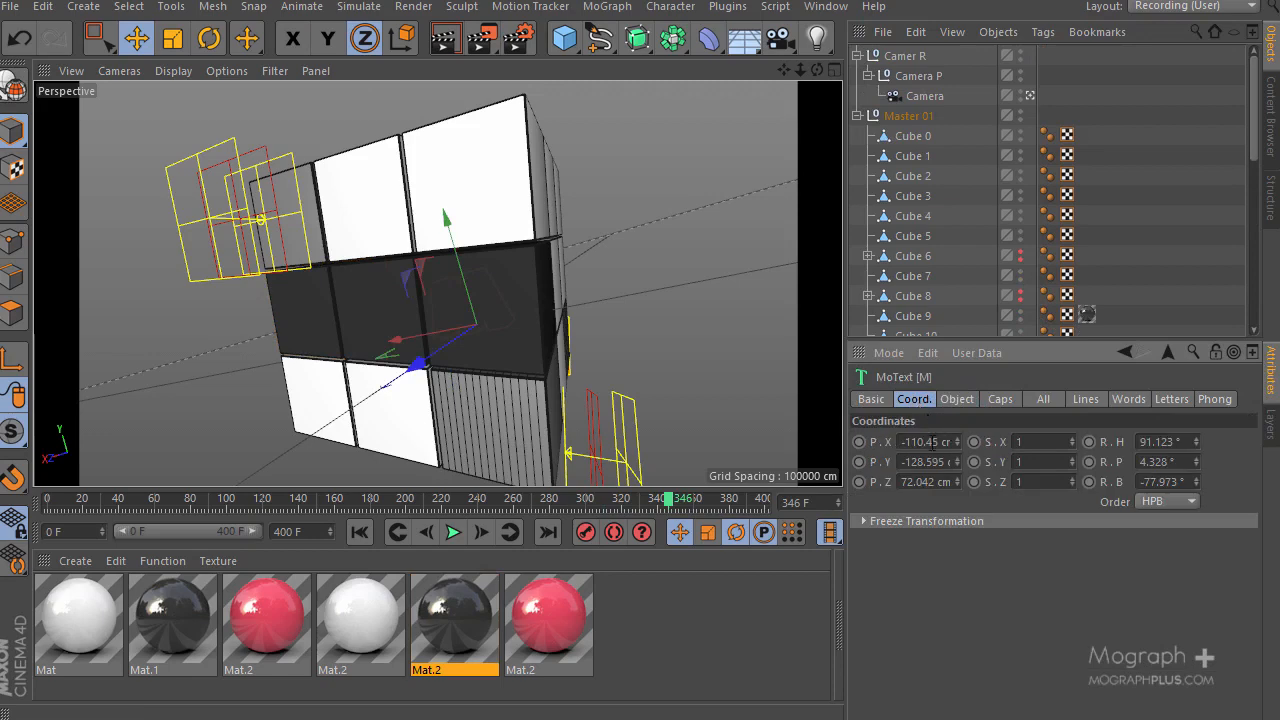
pyautogui.click(928, 441)
pyautogui.write('0')
pyautogui.press('Tab')
pyautogui.write('0')
pyautogui.press('Tab')
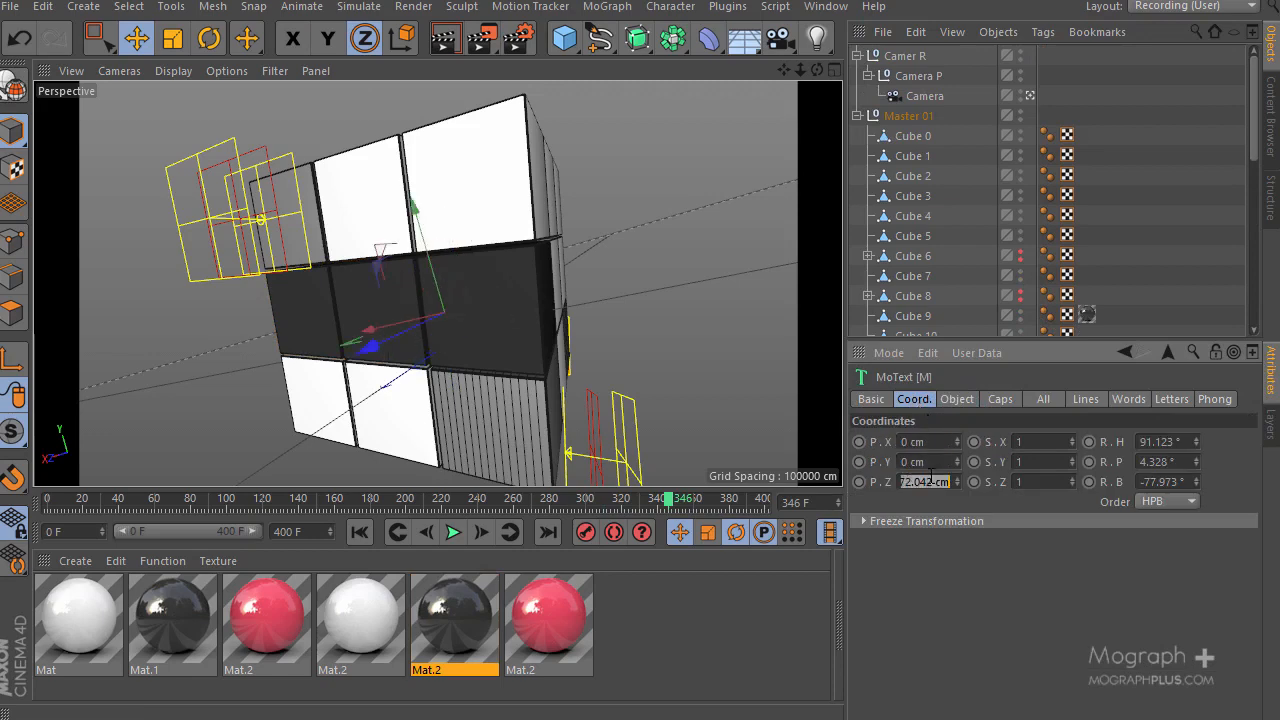
pyautogui.write('0')
pyautogui.press('Tab')
# Set the letter M's heading, pitch and bank rotation to 0°
pyautogui.click(1144, 441)
pyautogui.write('0')
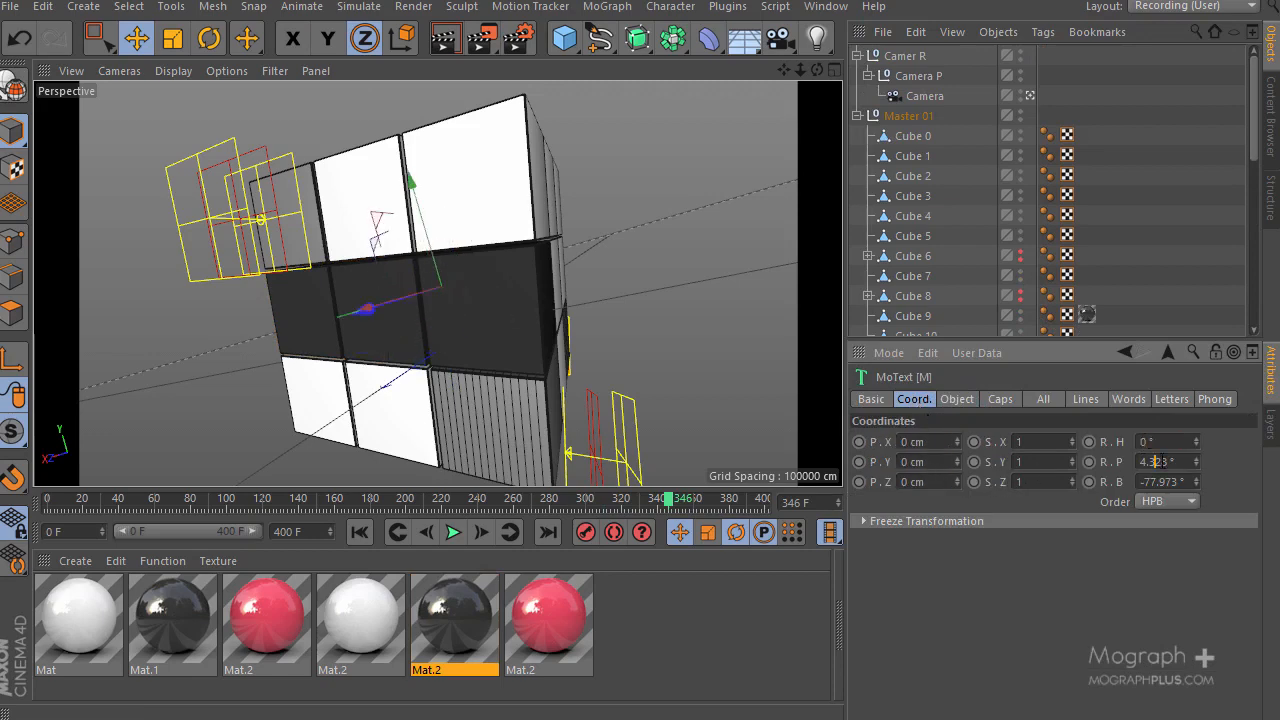
pyautogui.press('Tab')
pyautogui.write('0')
pyautogui.press('Tab')
pyautogui.write('0')
pyautogui.press('Tab')
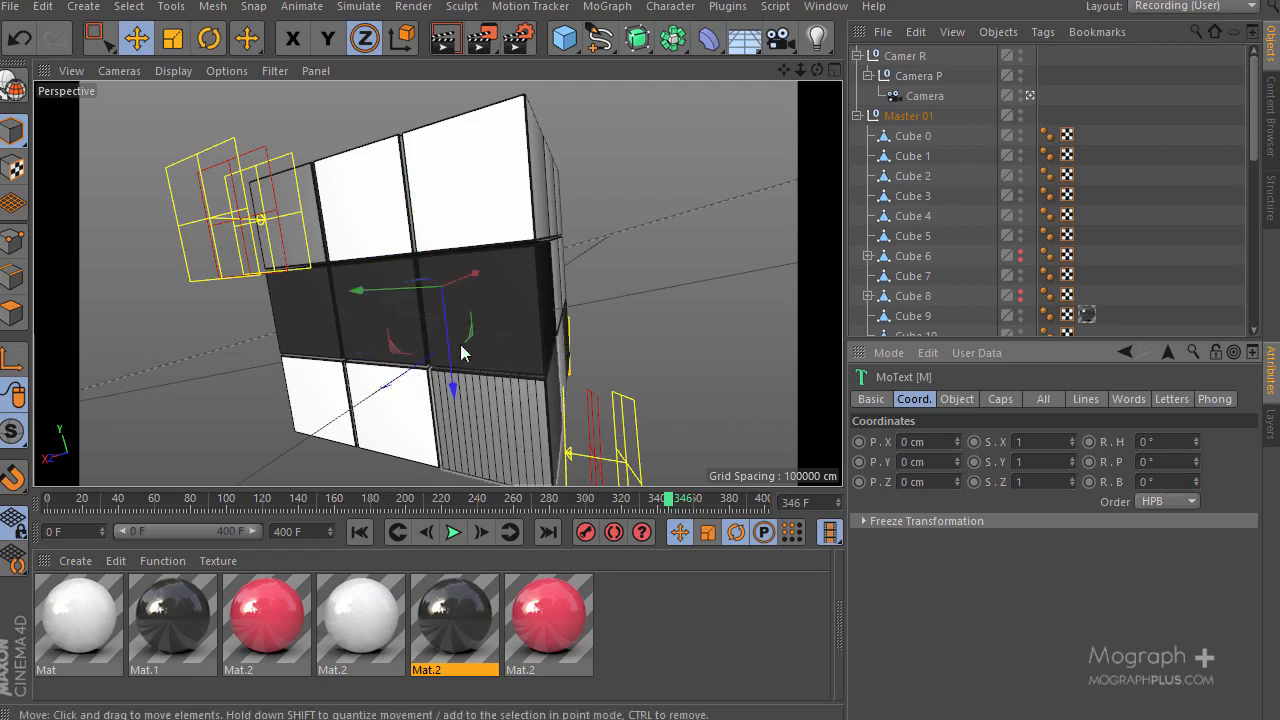
# Move the letter M out of Cube 15 to about X -354 cm, Y 86 cm and apply the white Mat.2 material
pyautogui.moveTo(452, 281); pyautogui.dragTo(255, 320)
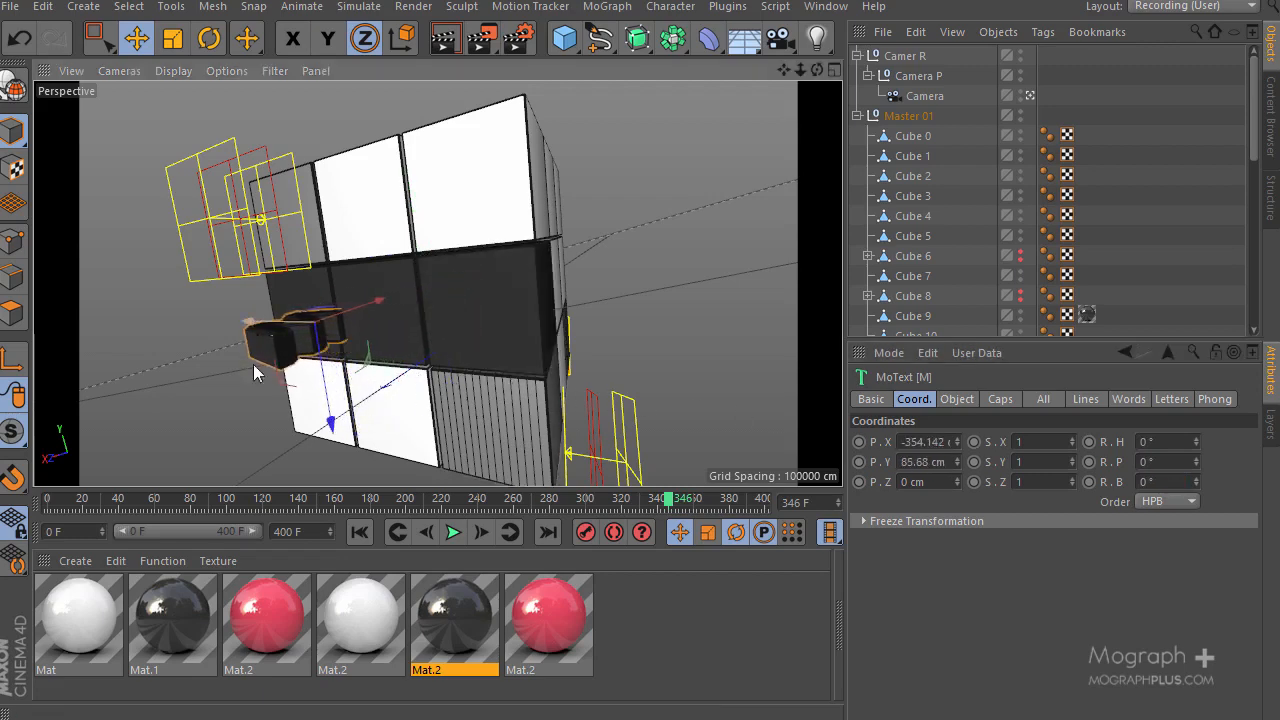
pyautogui.rightClick(354, 605)
pyautogui.click(430, 431)
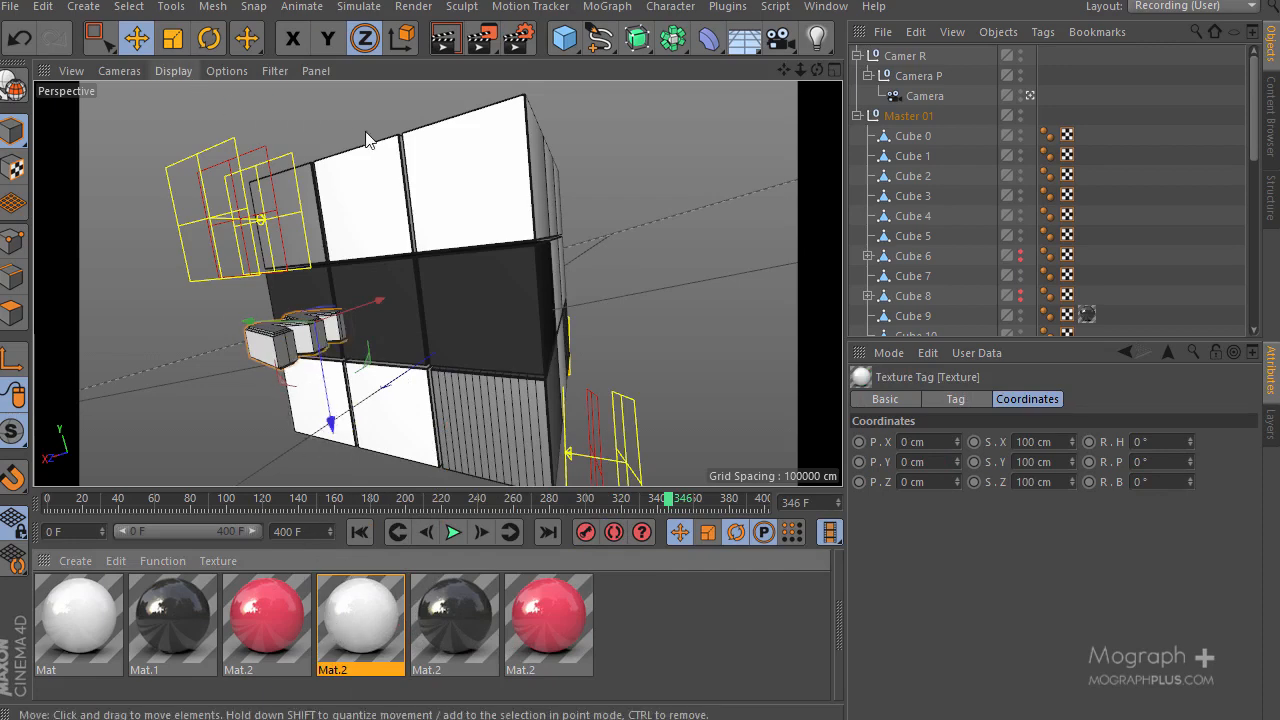
# Leave the scene camera and rotate the letter M to heading -90° and bank 90° so it stands upright facing outward
pyautogui.click(1031, 95)
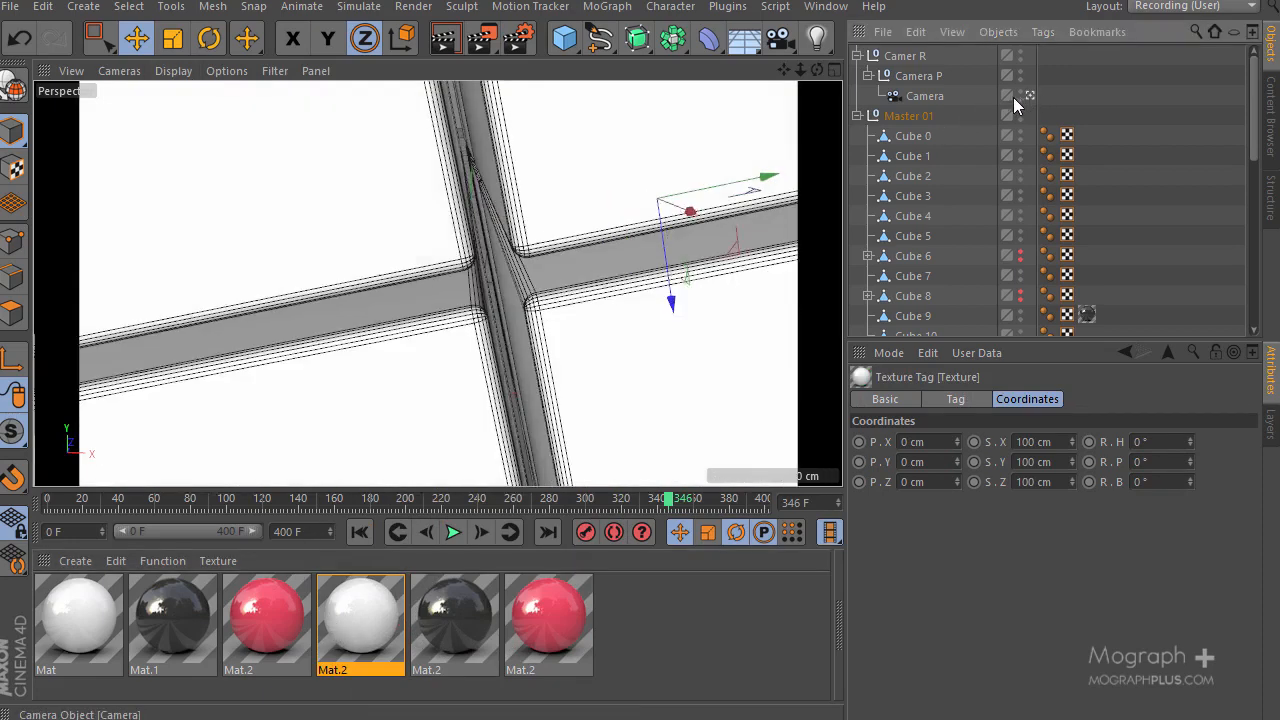
pyautogui.keyDown('alt'); pyautogui.moveTo(517, 283); pyautogui.dragTo(397, 330, button='right'); pyautogui.keyUp('alt')
pyautogui.keyDown('alt'); pyautogui.moveTo(397, 330); pyautogui.dragTo(672, 328); pyautogui.keyUp('alt')
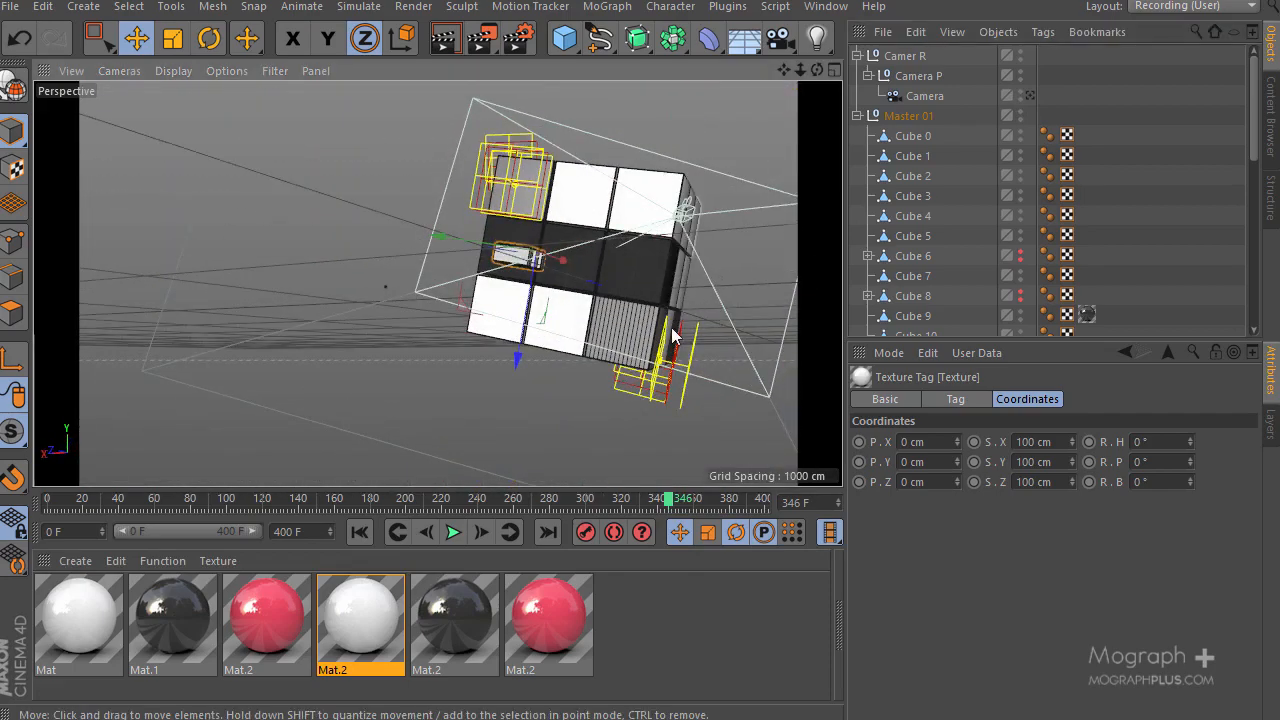
pyautogui.keyDown('alt'); pyautogui.moveTo(510, 226); pyautogui.dragTo(434, 326, button='middle'); pyautogui.keyUp('alt')
pyautogui.keyDown('alt'); pyautogui.moveTo(434, 326); pyautogui.dragTo(563, 361, button='right'); pyautogui.keyUp('alt')
pyautogui.keyDown('alt'); pyautogui.moveTo(563, 361); pyautogui.dragTo(465, 357); pyautogui.keyUp('alt')
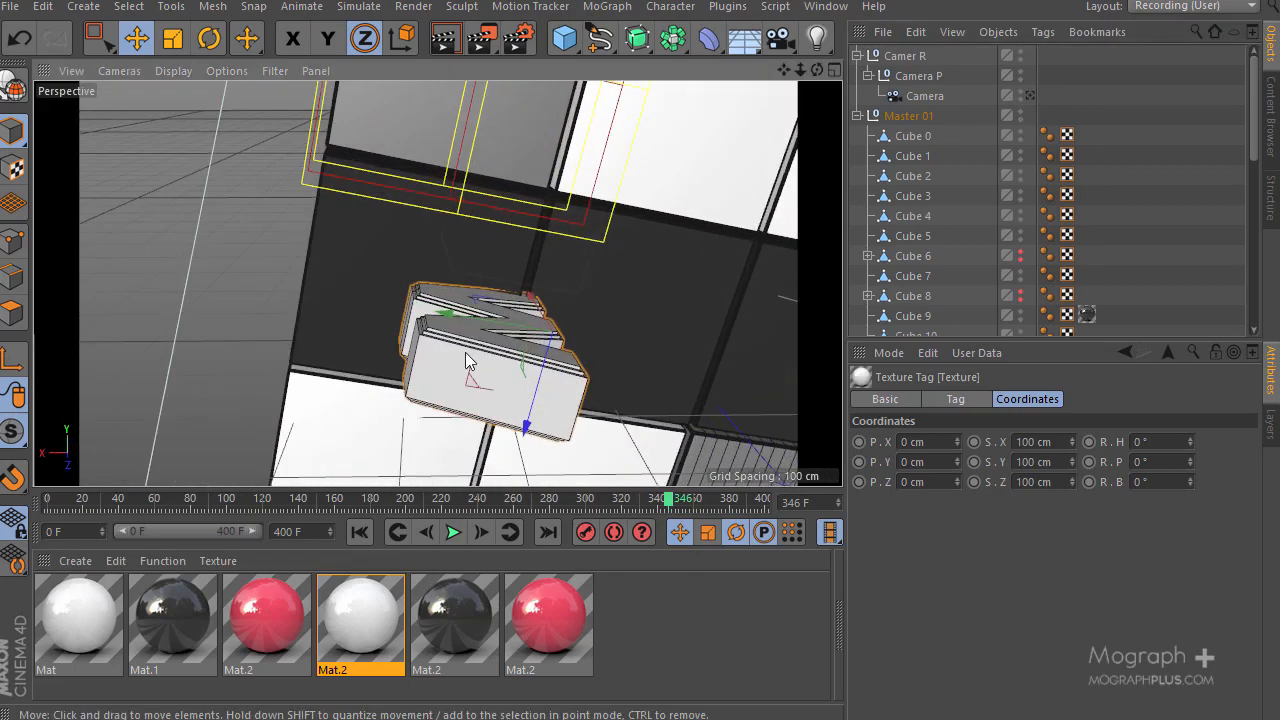
pyautogui.keyDown('alt'); pyautogui.moveTo(465, 357); pyautogui.dragTo(481, 269, button='middle'); pyautogui.keyUp('alt')
pyautogui.moveTo(481, 269)
pyautogui.keyDown('alt'); pyautogui.mouseDown()
pyautogui.moveTo(521, 320)
pyautogui.moveTo(487, 283)
pyautogui.mouseUp(); pyautogui.keyUp('alt')
pyautogui.keyDown('alt'); pyautogui.moveTo(487, 283); pyautogui.dragTo(495, 319, button='middle'); pyautogui.keyUp('alt')
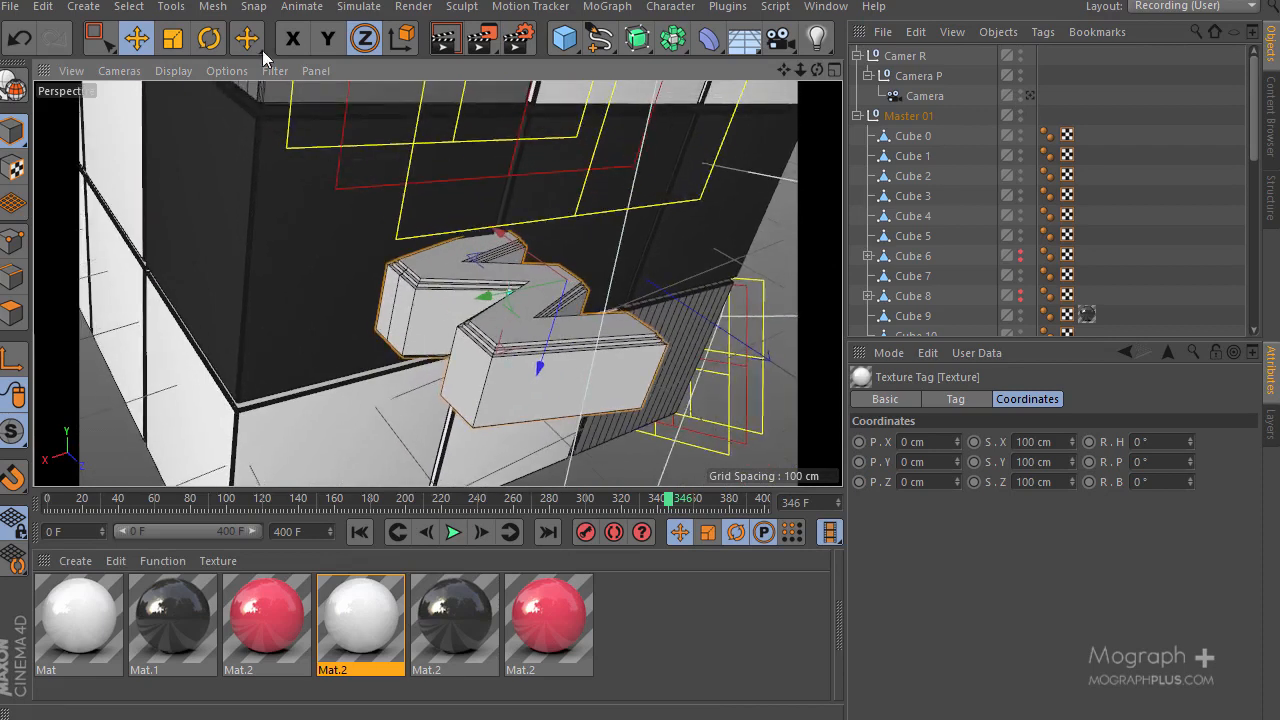
pyautogui.click(207, 40)
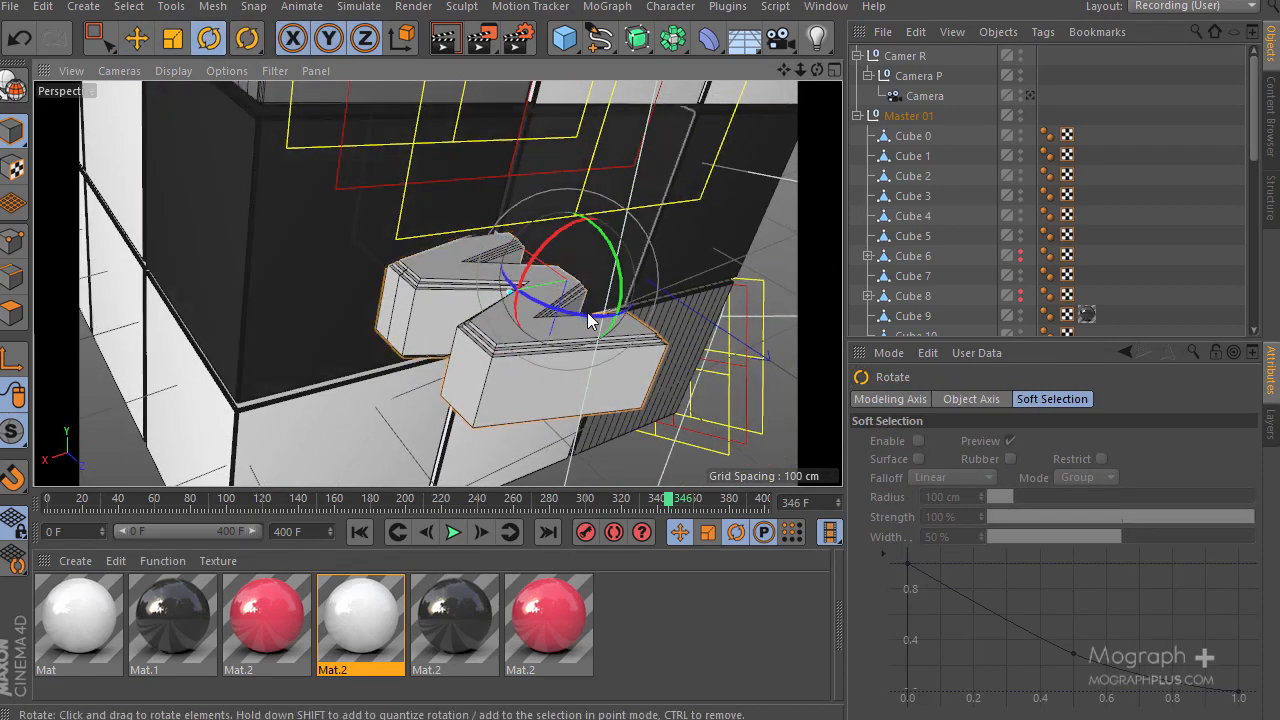
pyautogui.moveTo(589, 322); pyautogui.dragTo(406, 266)
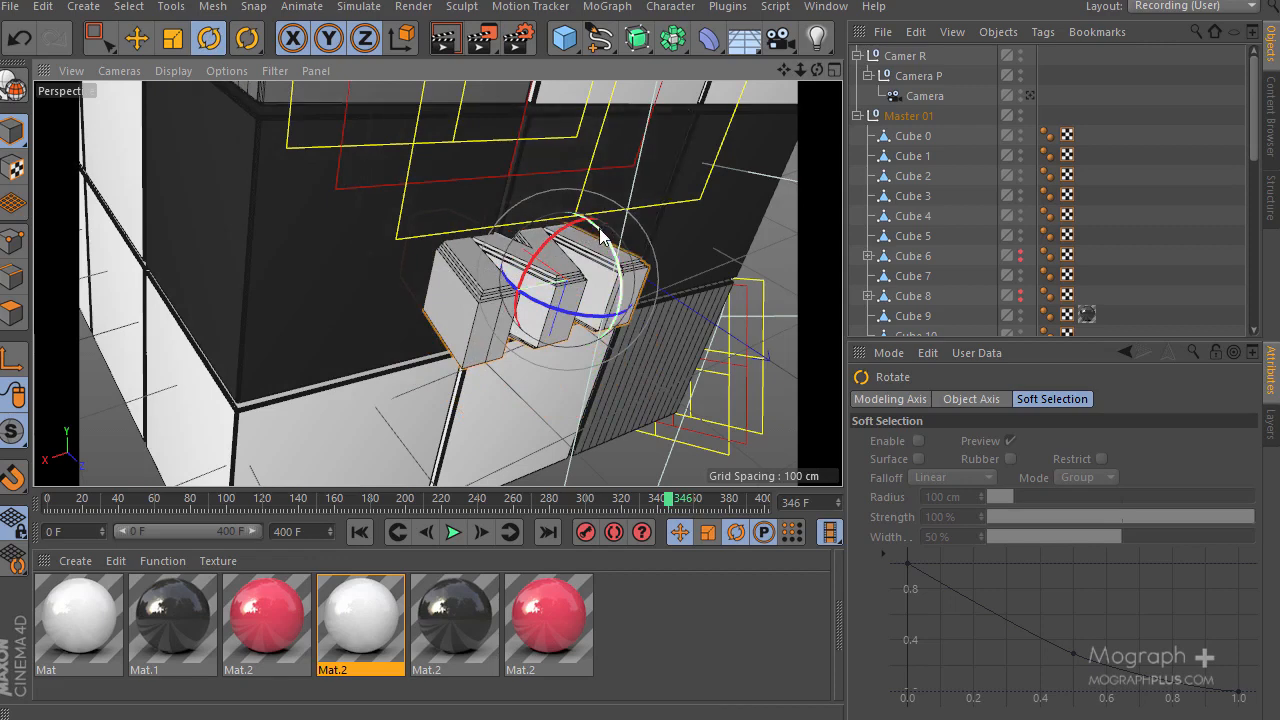
pyautogui.moveTo(600, 233); pyautogui.dragTo(638, 347)
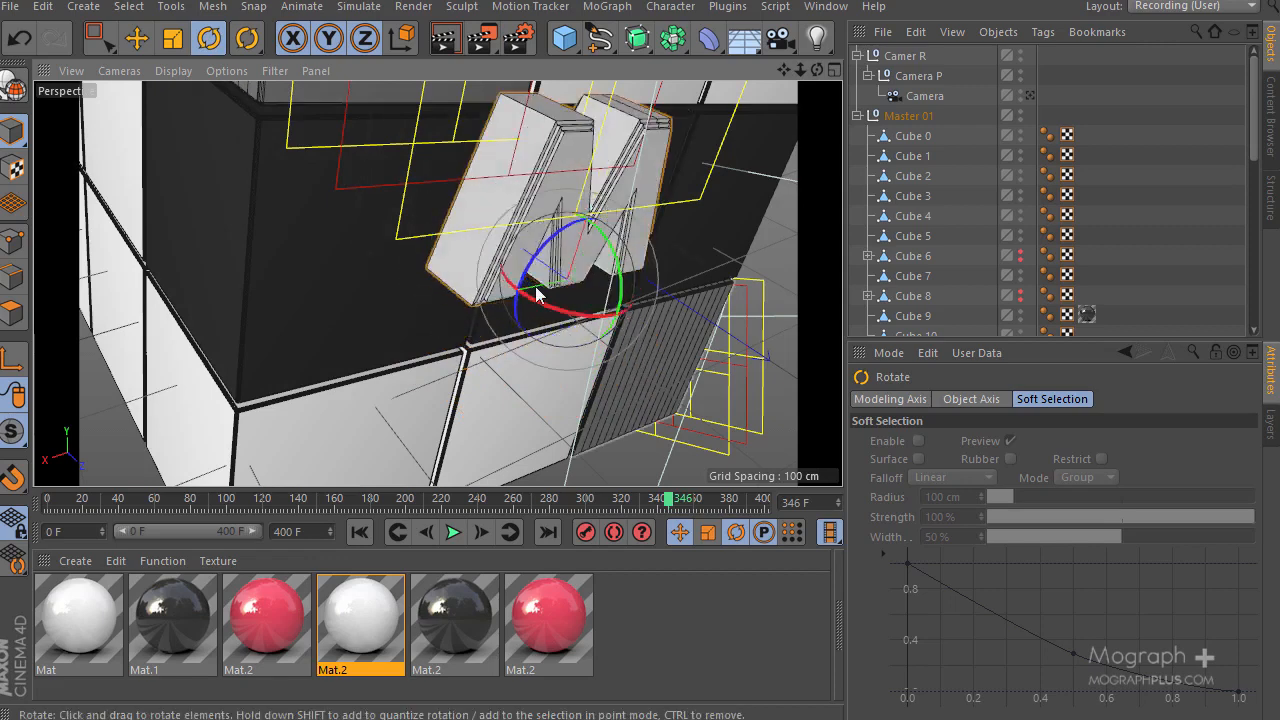
# Move the letter M so it is centred on Cube 15's black front face with its back against the surface
pyautogui.keyDown('alt'); pyautogui.moveTo(470, 204); pyautogui.dragTo(470, 304, button='middle'); pyautogui.keyUp('alt')
pyautogui.keyDown('alt'); pyautogui.moveTo(470, 304); pyautogui.dragTo(606, 272); pyautogui.keyUp('alt')
pyautogui.keyDown('alt'); pyautogui.moveTo(606, 272); pyautogui.dragTo(576, 186, button='middle'); pyautogui.keyUp('alt')
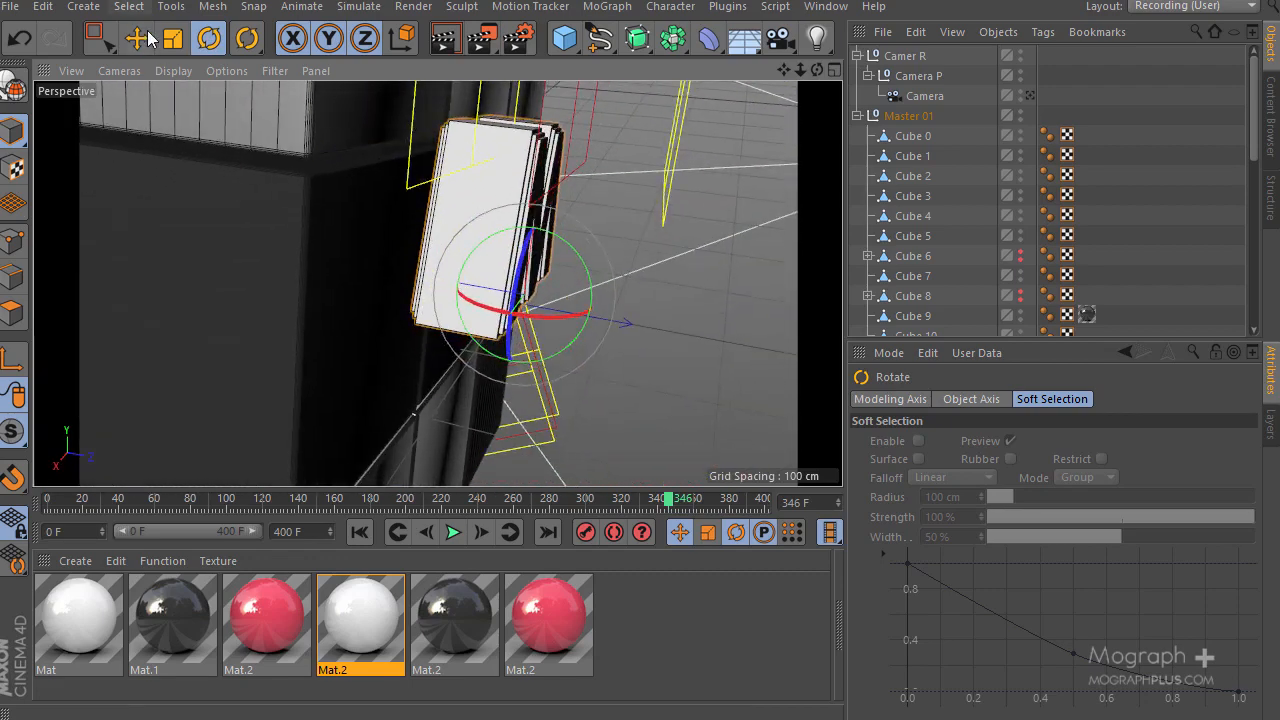
pyautogui.click(140, 40)
pyautogui.keyDown('alt'); pyautogui.moveTo(456, 265); pyautogui.dragTo(328, 194); pyautogui.keyUp('alt')
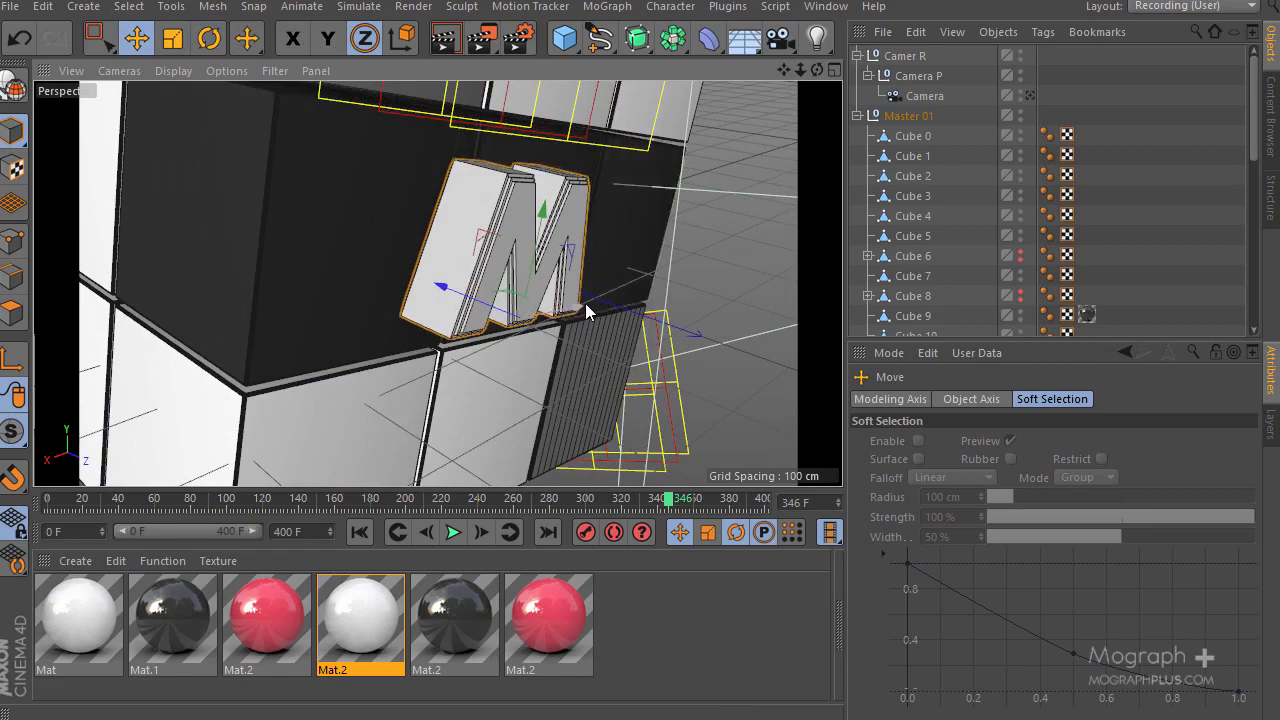
pyautogui.keyDown('alt'); pyautogui.moveTo(586, 312); pyautogui.dragTo(431, 256); pyautogui.keyUp('alt')
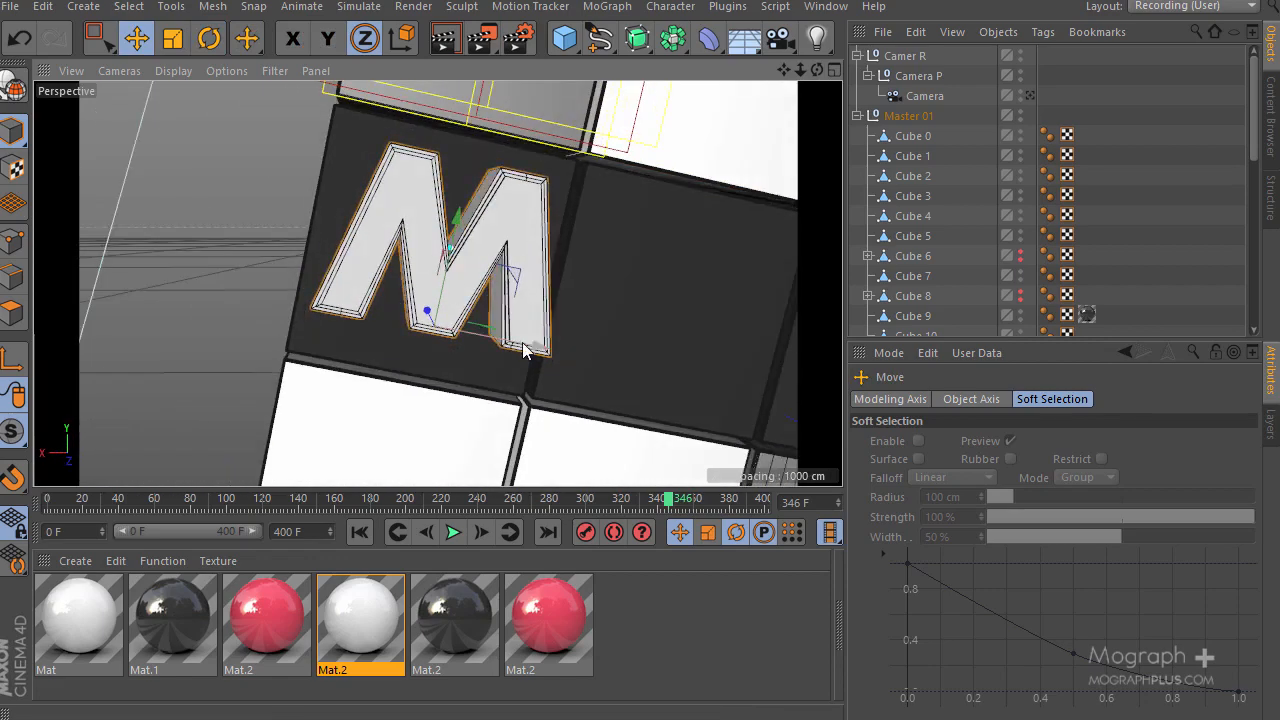
pyautogui.moveTo(523, 344); pyautogui.dragTo(514, 343)
pyautogui.keyDown('alt'); pyautogui.moveTo(443, 248); pyautogui.dragTo(380, 297); pyautogui.keyUp('alt')
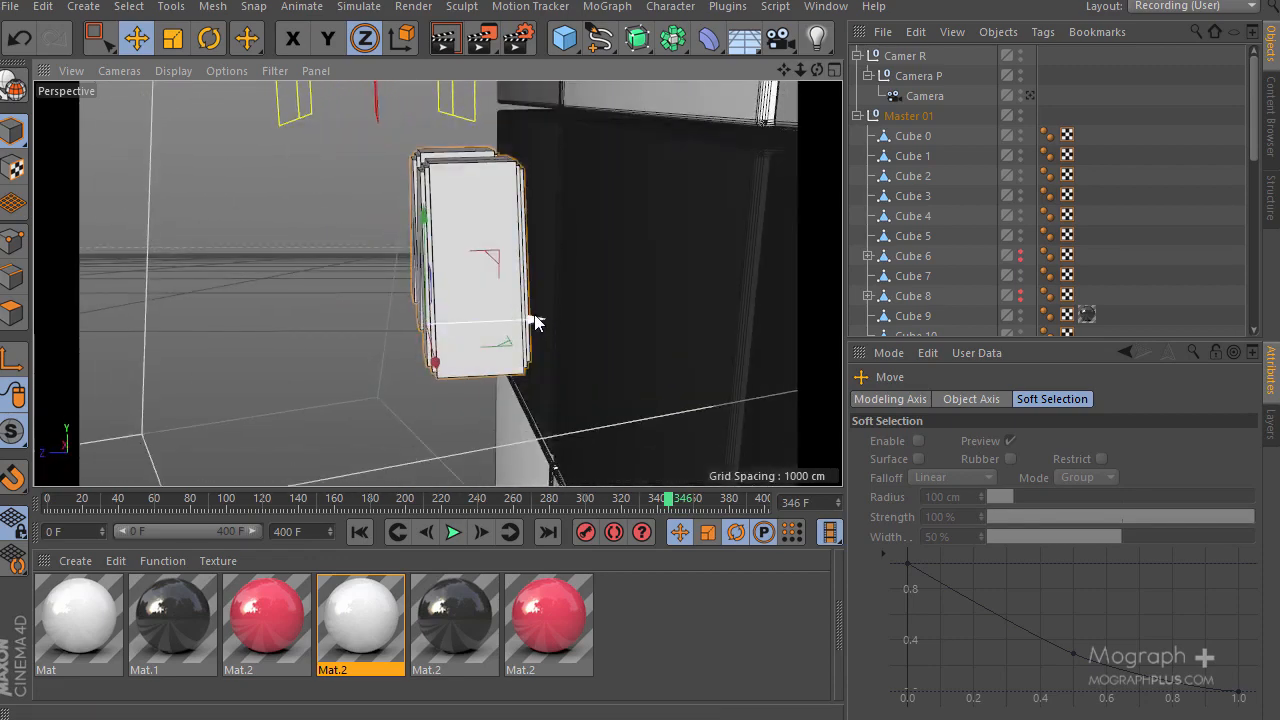
pyautogui.moveTo(535, 321); pyautogui.dragTo(472, 226)
pyautogui.keyDown('alt'); pyautogui.moveTo(460, 250); pyautogui.dragTo(516, 284); pyautogui.keyUp('alt')
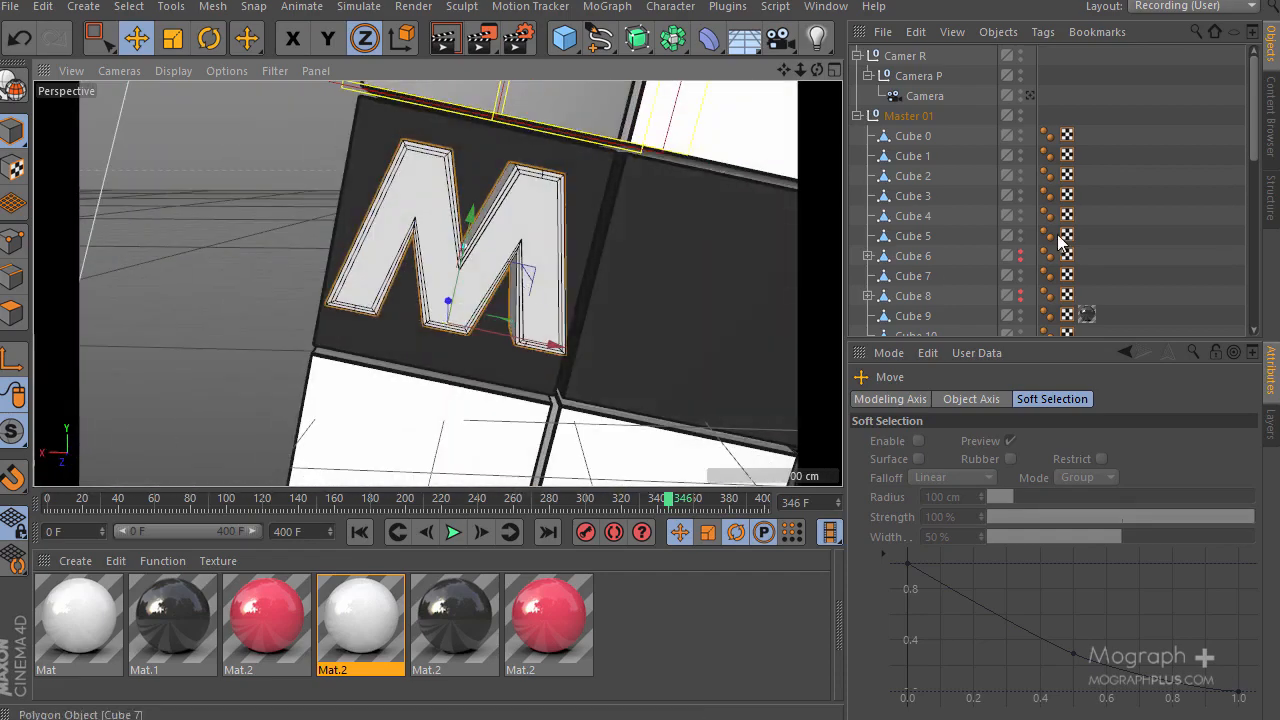
# Look through the scene camera at frame 339 and duplicate the letter M about 201.5 cm along X onto the middle black cube
pyautogui.click(1031, 95)
pyautogui.moveTo(657, 490); pyautogui.dragTo(656, 525)
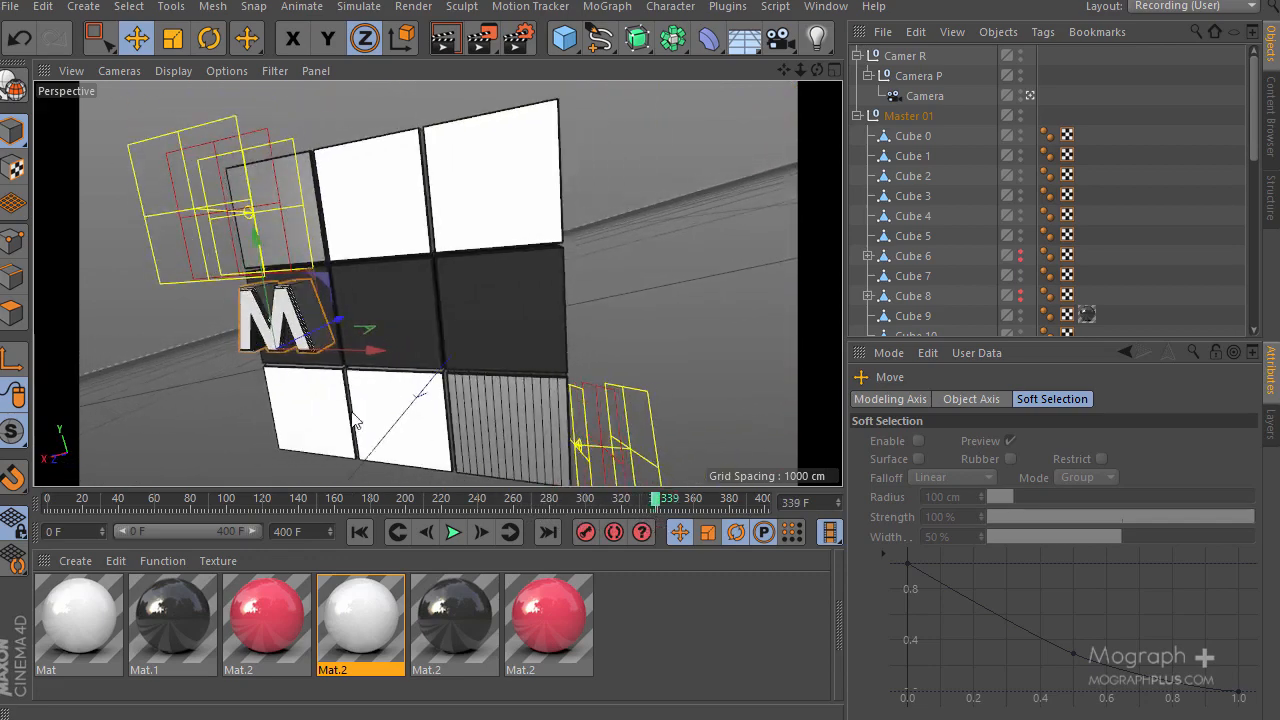
pyautogui.click(384, 293)
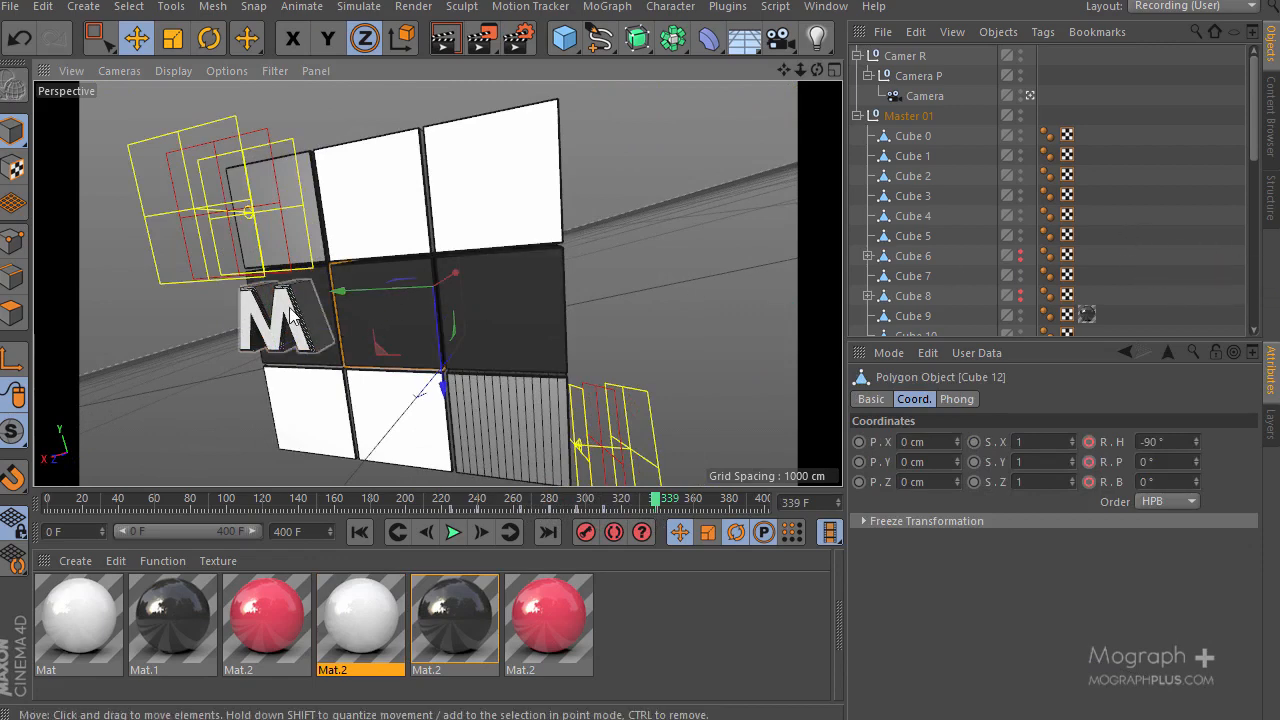
pyautogui.click(318, 355)
pyautogui.keyDown('ctrl'); pyautogui.moveTo(364, 348); pyautogui.dragTo(477, 345); pyautogui.keyUp('ctrl')
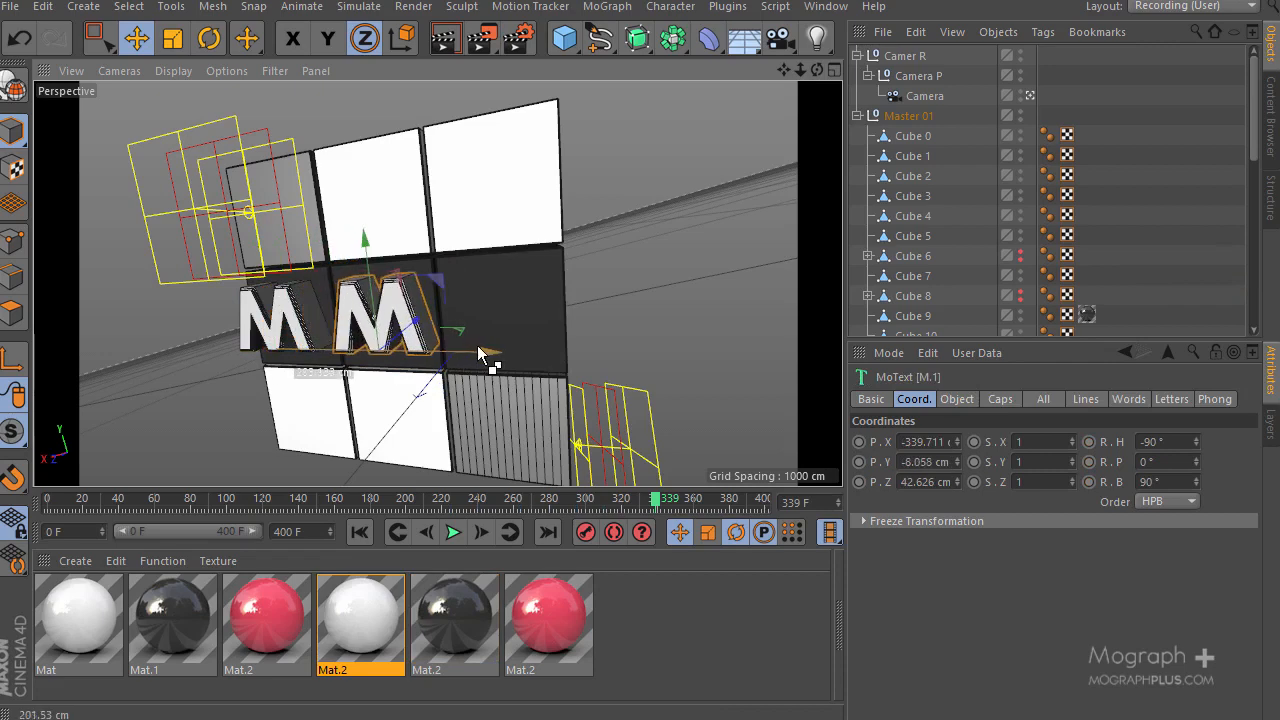
# Make the duplicated letter a child of Cube 12 and rename it G
pyautogui.scroll(-3, 1004, 197)
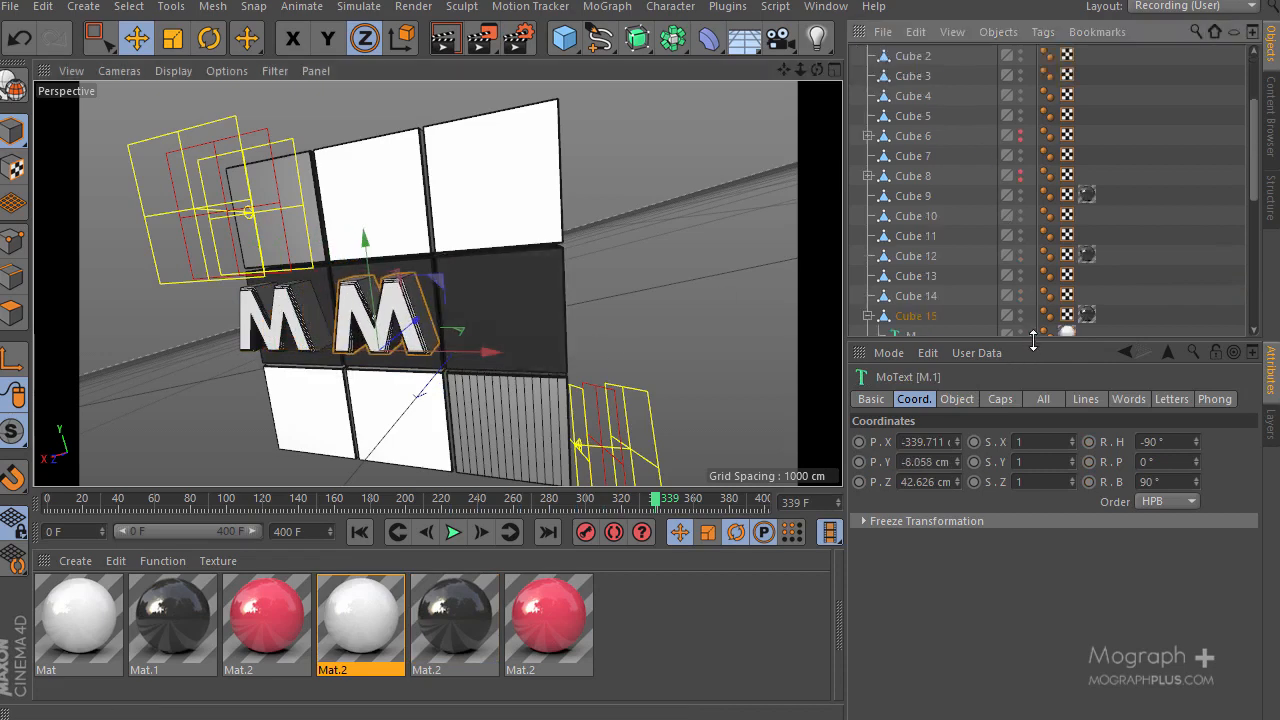
pyautogui.moveTo(1033, 344); pyautogui.dragTo(1033, 482)
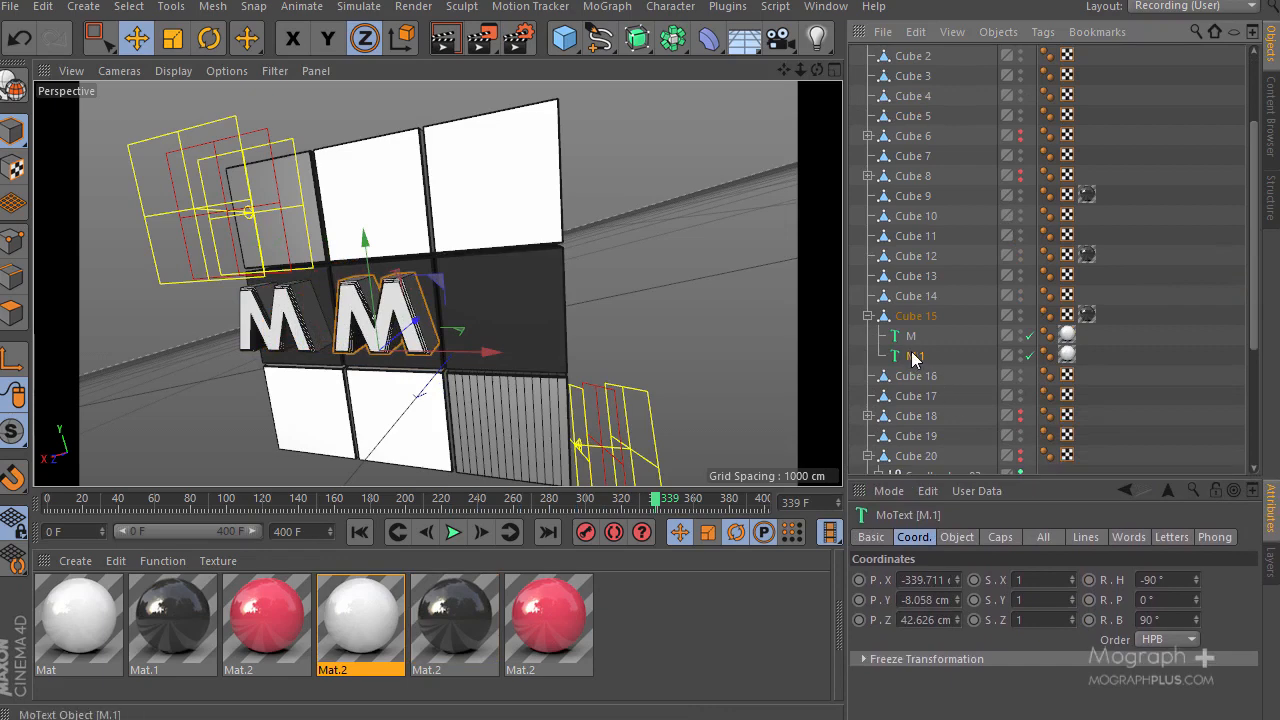
pyautogui.moveTo(914, 256); pyautogui.dragTo(916, 258)
pyautogui.doubleClick(918, 276)
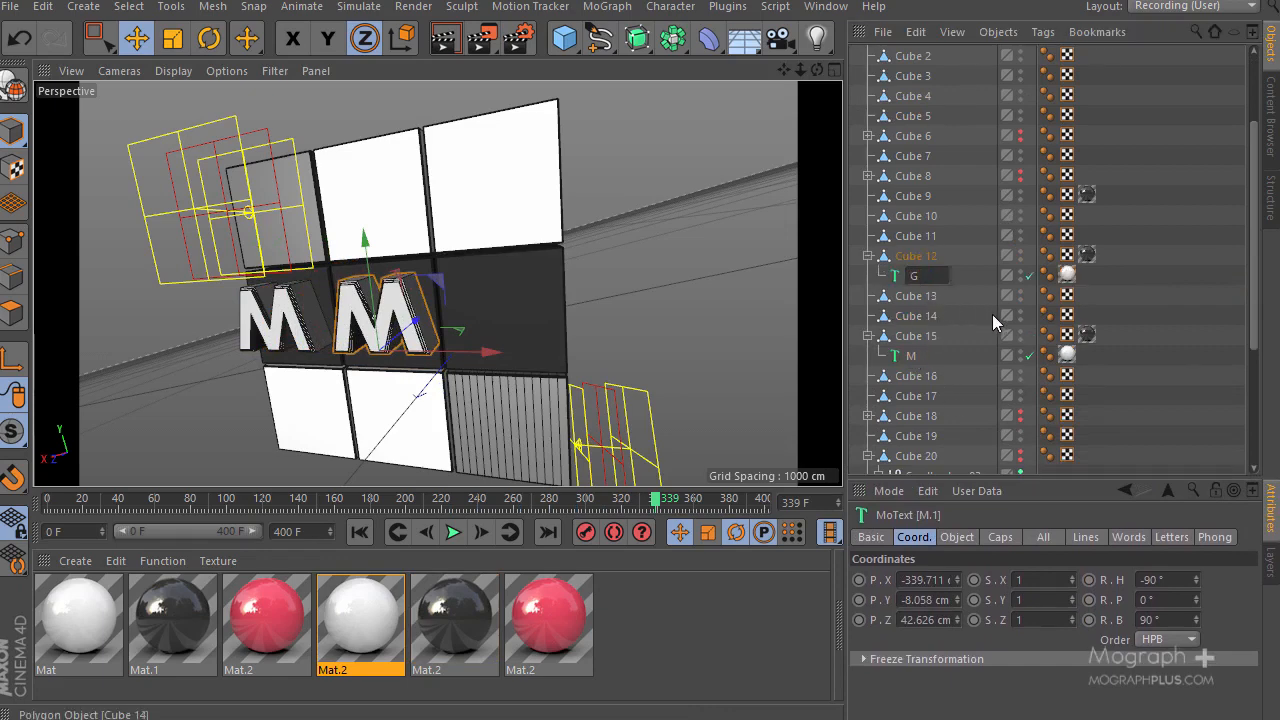
pyautogui.write('G')
pyautogui.press('Return')
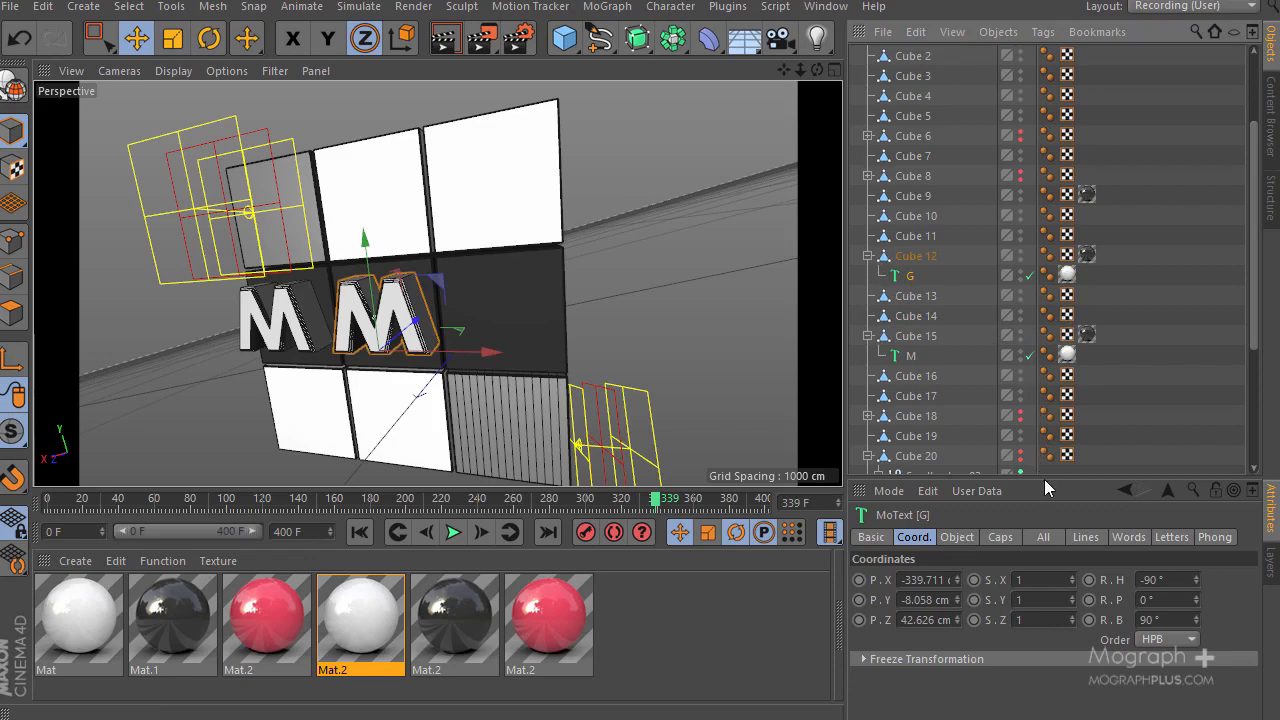
pyautogui.moveTo(1050, 481); pyautogui.dragTo(1057, 448)
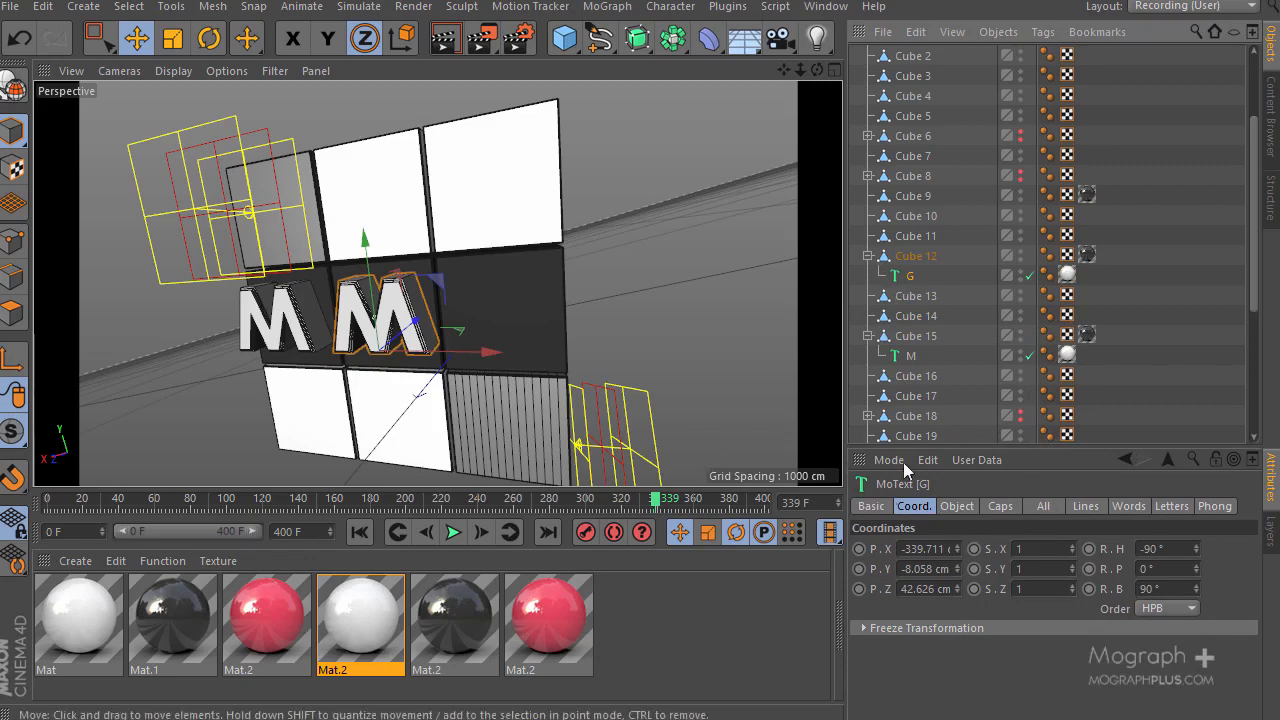
# Change the duplicated letter's text to G, then leave the scene camera and nudge it to the centre of the middle black cube
pyautogui.click(957, 506)
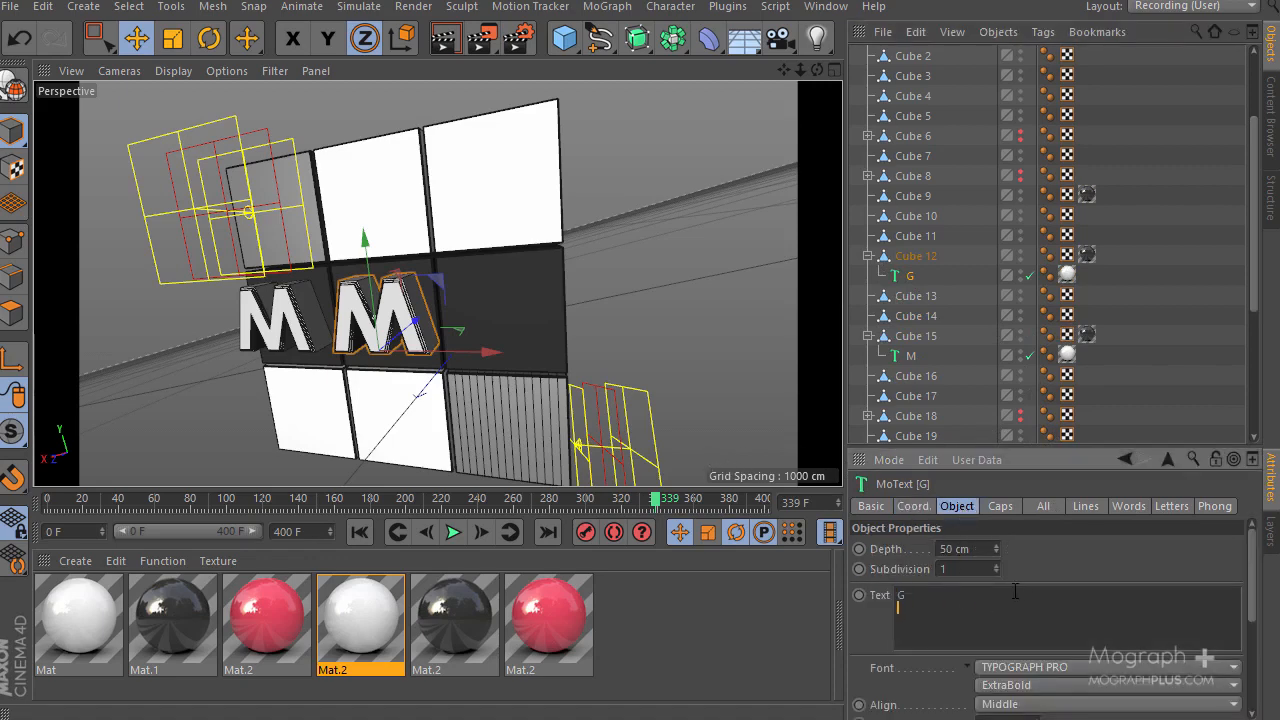
pyautogui.click(1048, 561)
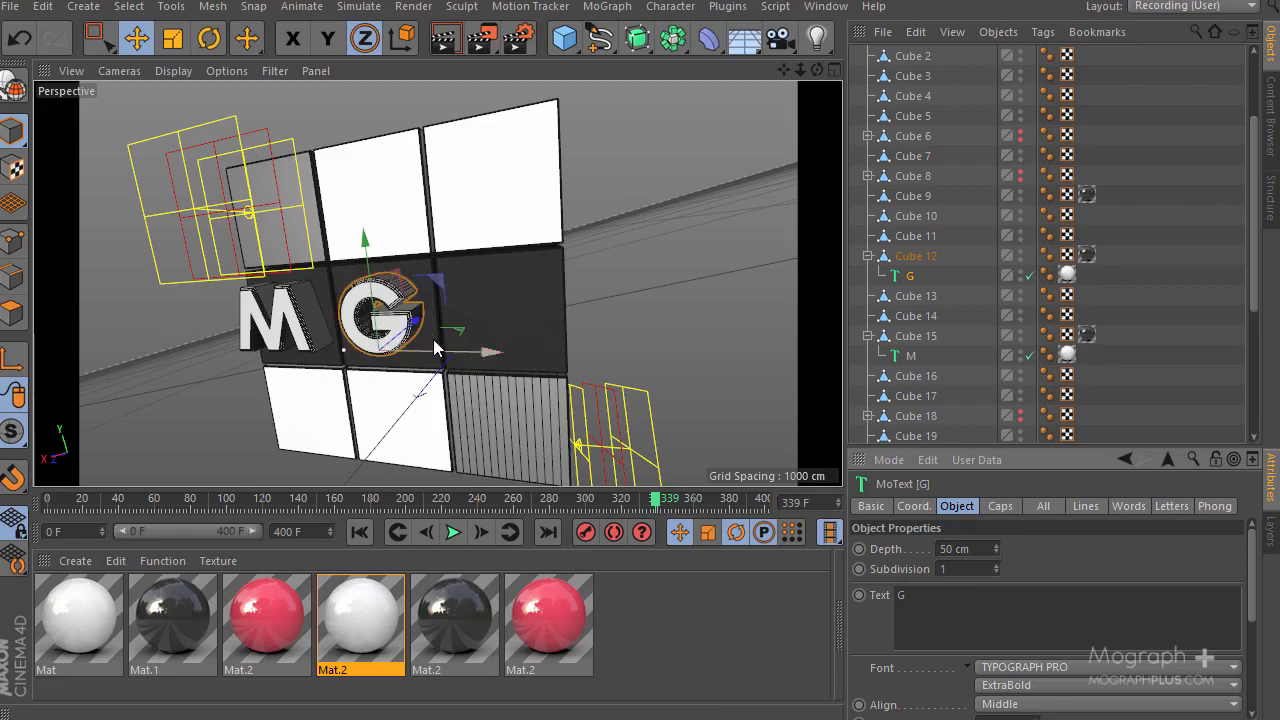
pyautogui.scroll(3, 1007, 194)
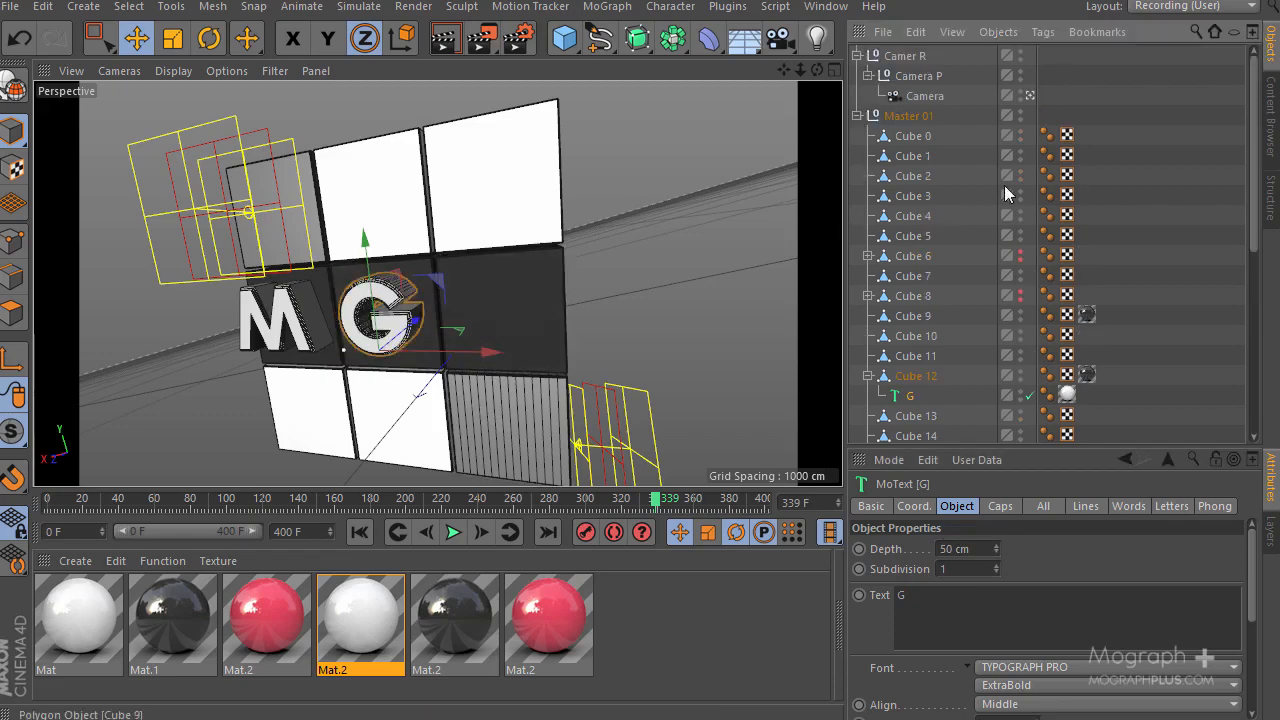
pyautogui.click(1030, 95)
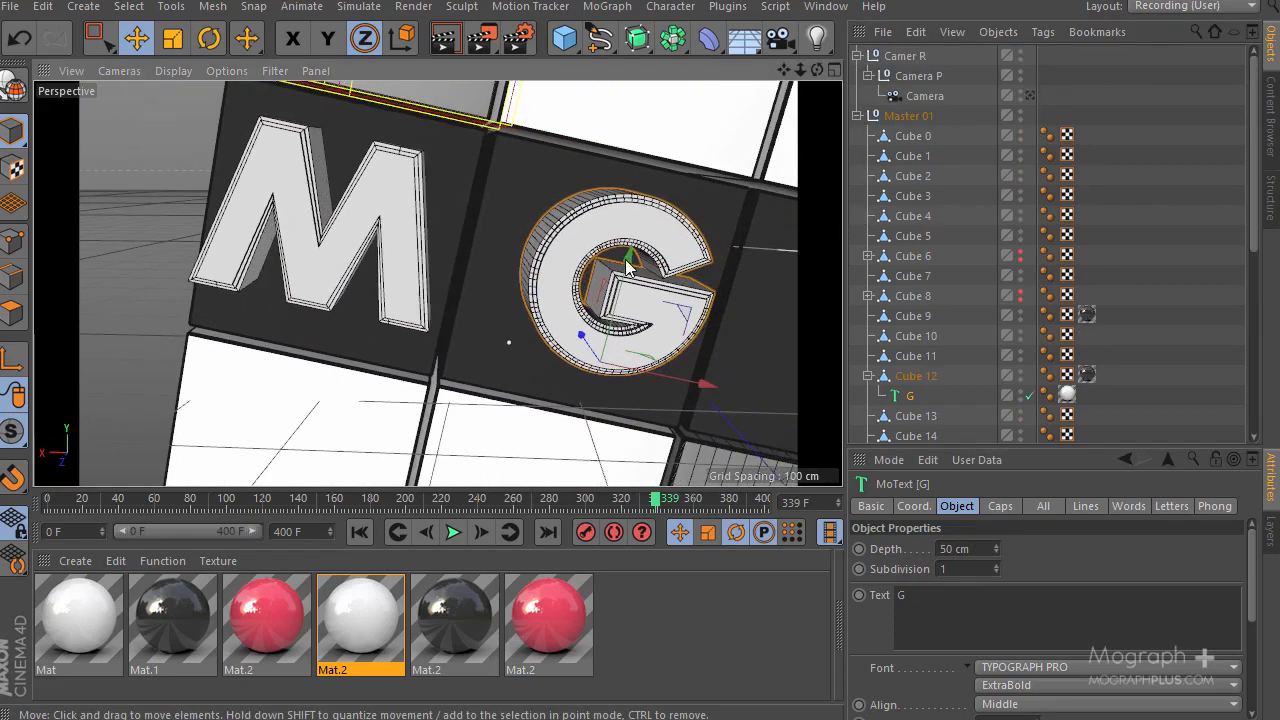
pyautogui.keyDown('alt'); pyautogui.moveTo(626, 266); pyautogui.dragTo(512, 258); pyautogui.keyUp('alt')
pyautogui.keyDown('alt'); pyautogui.moveTo(350, 242); pyautogui.dragTo(508, 278); pyautogui.keyUp('alt')
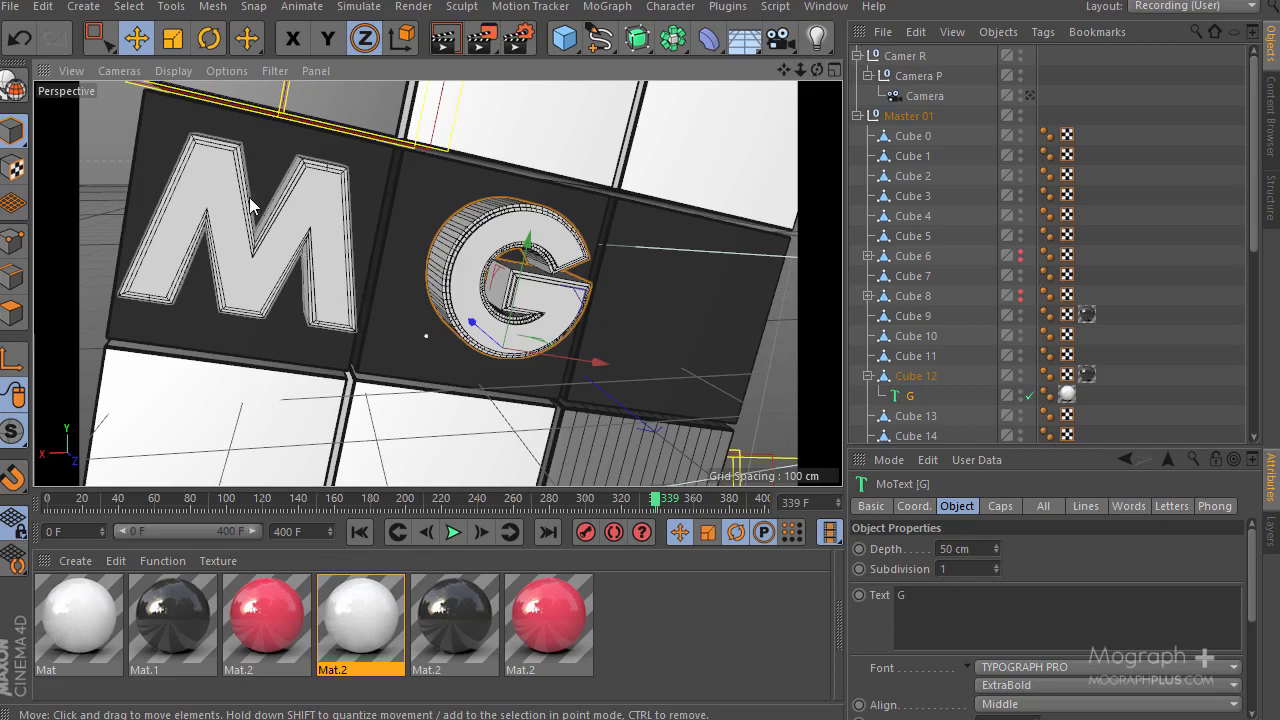
pyautogui.keyDown('alt'); pyautogui.moveTo(507, 260); pyautogui.dragTo(455, 259); pyautogui.keyUp('alt')
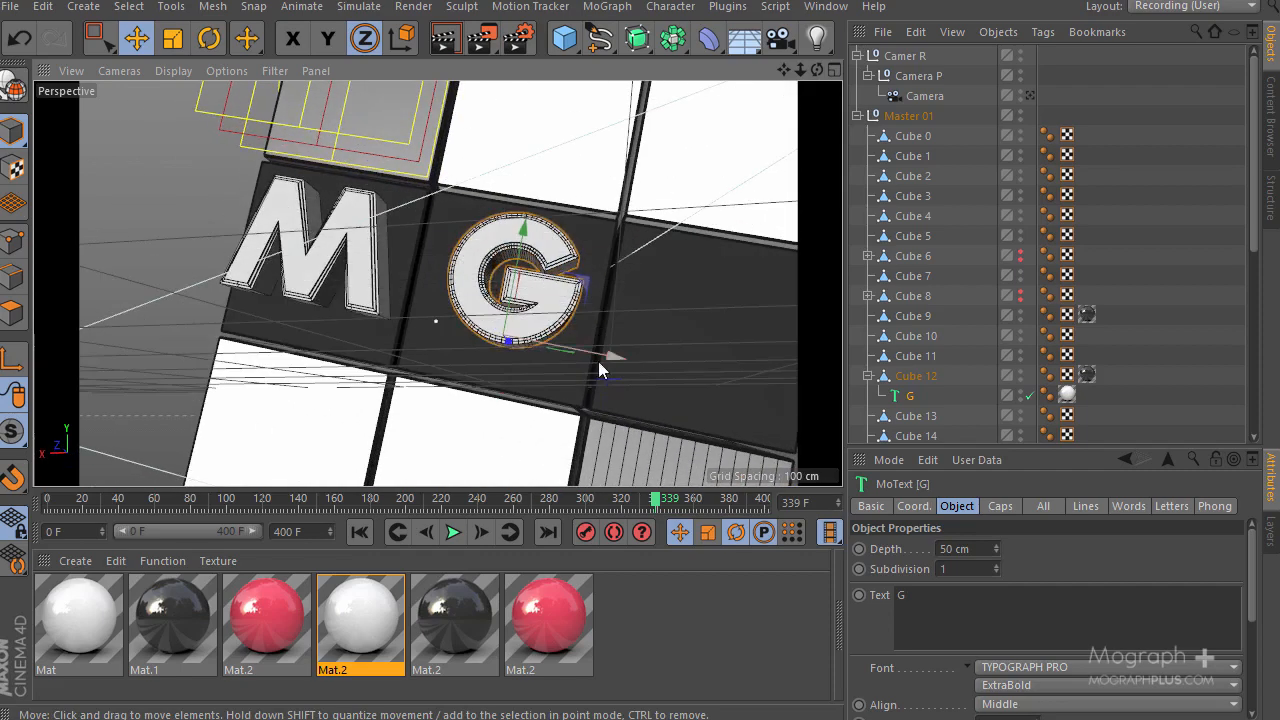
pyautogui.moveTo(613, 356); pyautogui.dragTo(609, 353)
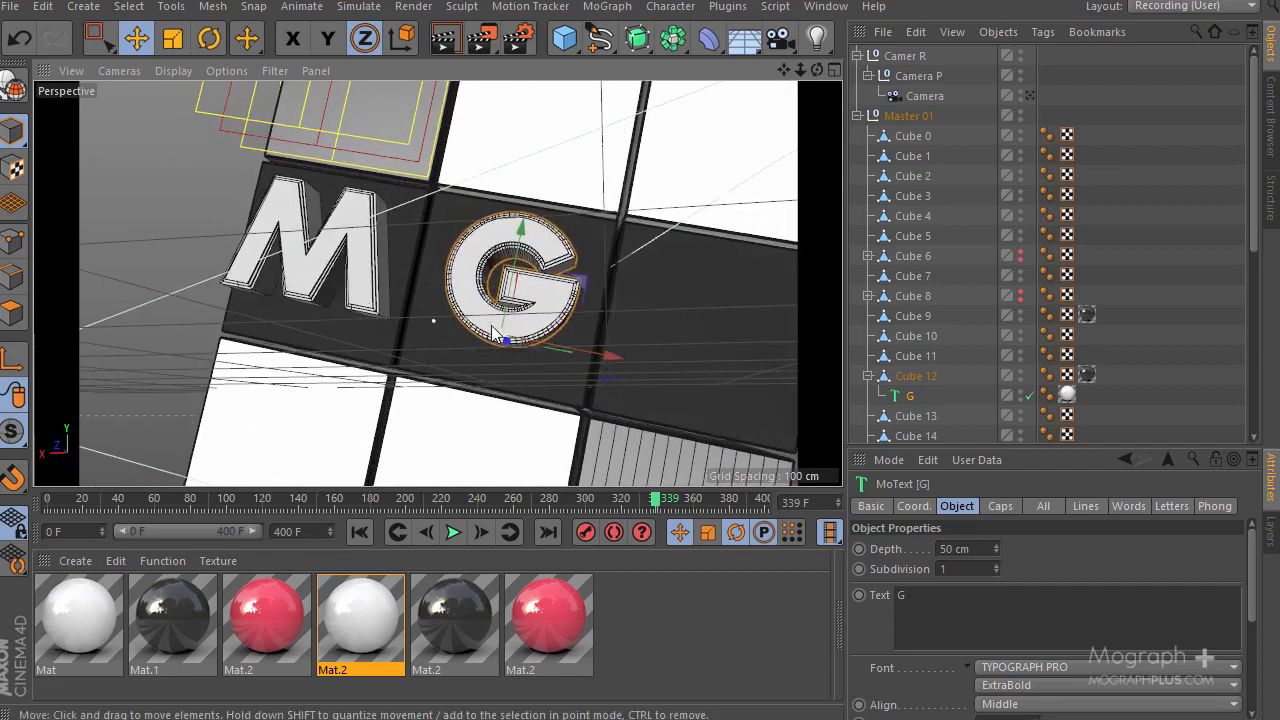
pyautogui.keyDown('alt'); pyautogui.moveTo(508, 303); pyautogui.dragTo(514, 347); pyautogui.keyUp('alt')
pyautogui.moveTo(526, 231); pyautogui.dragTo(527, 237)
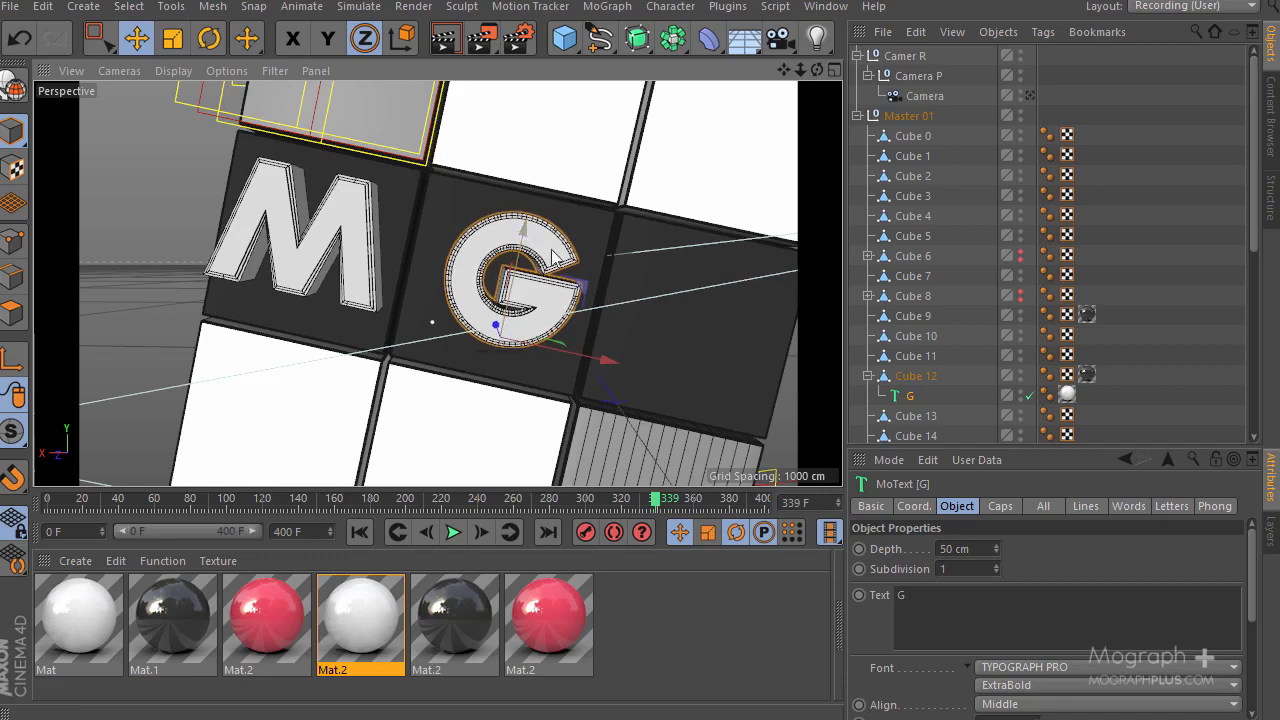
pyautogui.keyDown('alt'); pyautogui.moveTo(453, 262); pyautogui.dragTo(437, 233, button='middle'); pyautogui.keyUp('alt')
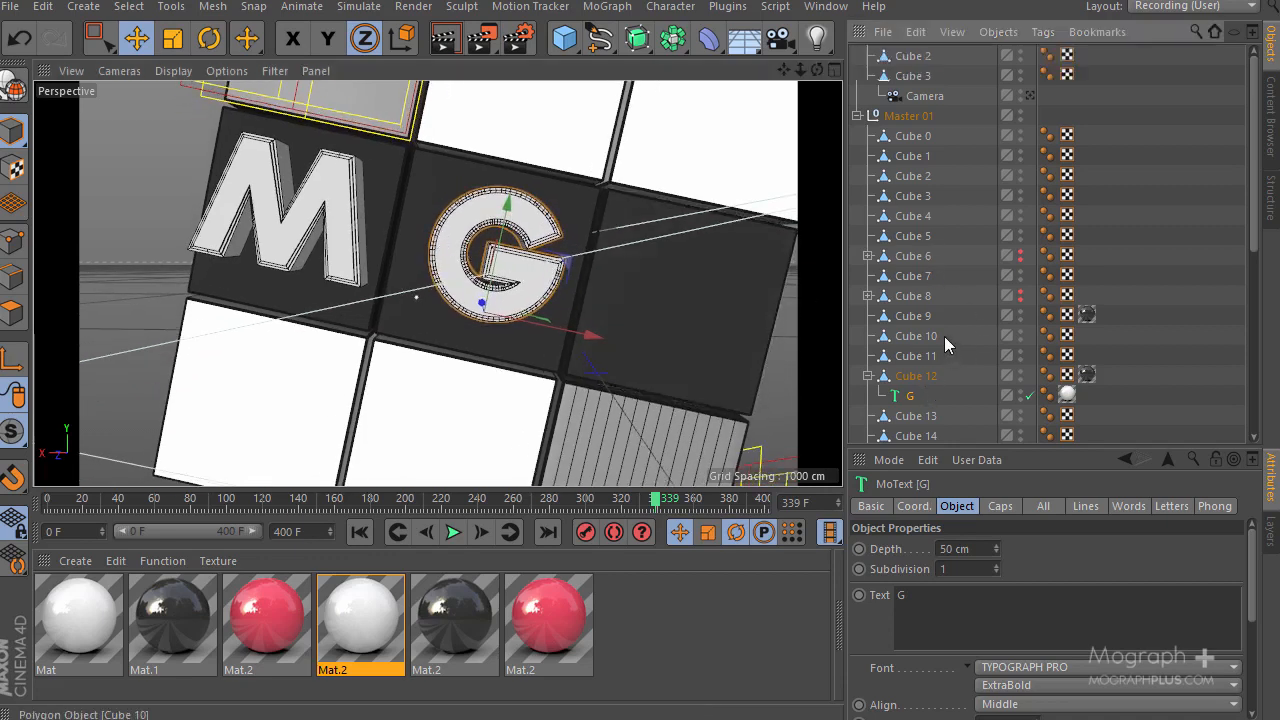
# Rename the two letter objects under Cube 15 and Cube 12 to M 02 and G 02
pyautogui.scroll(-3, 935, 340)
pyautogui.click(916, 356)
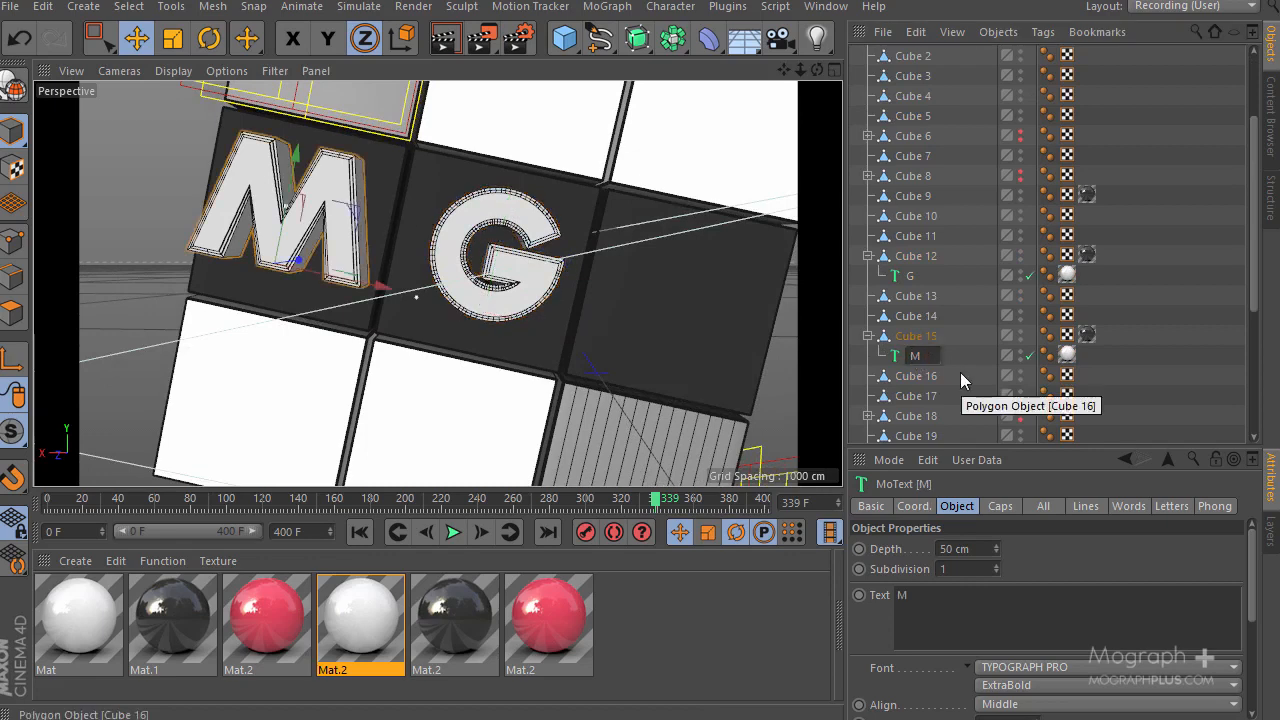
pyautogui.write('02')
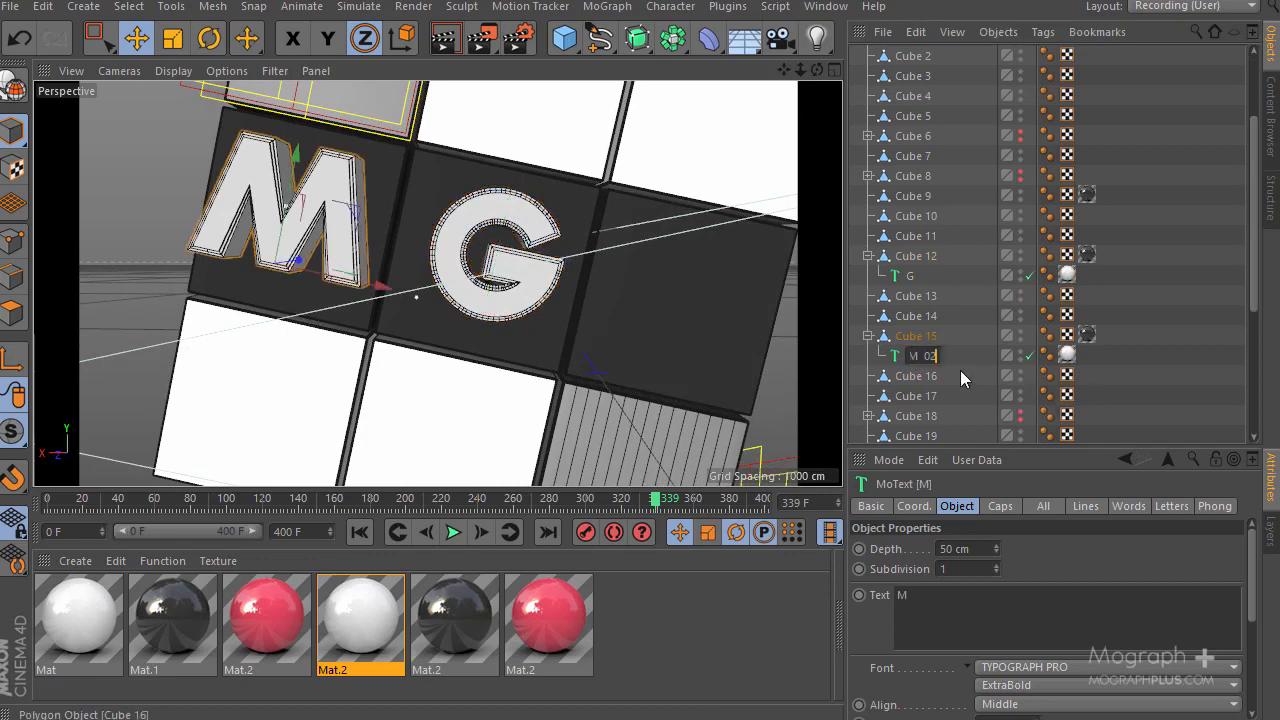
pyautogui.press('Return')
pyautogui.doubleClick(912, 277)
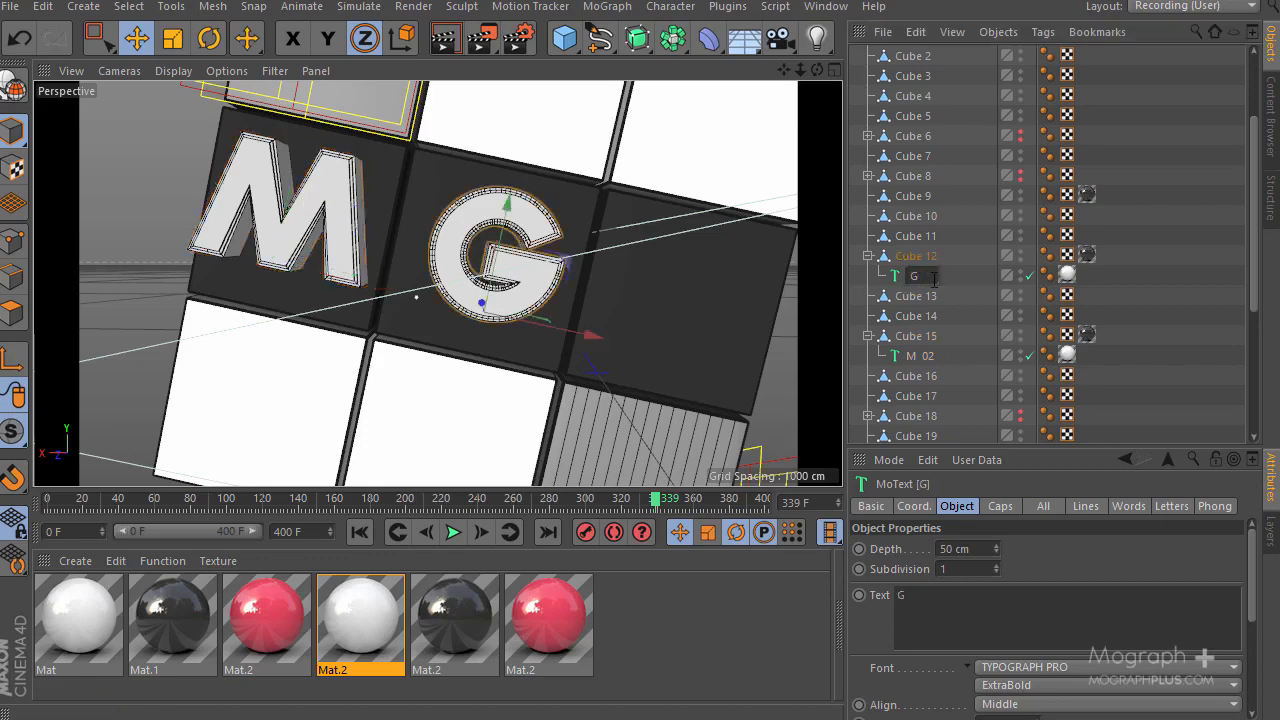
pyautogui.press('Escape')
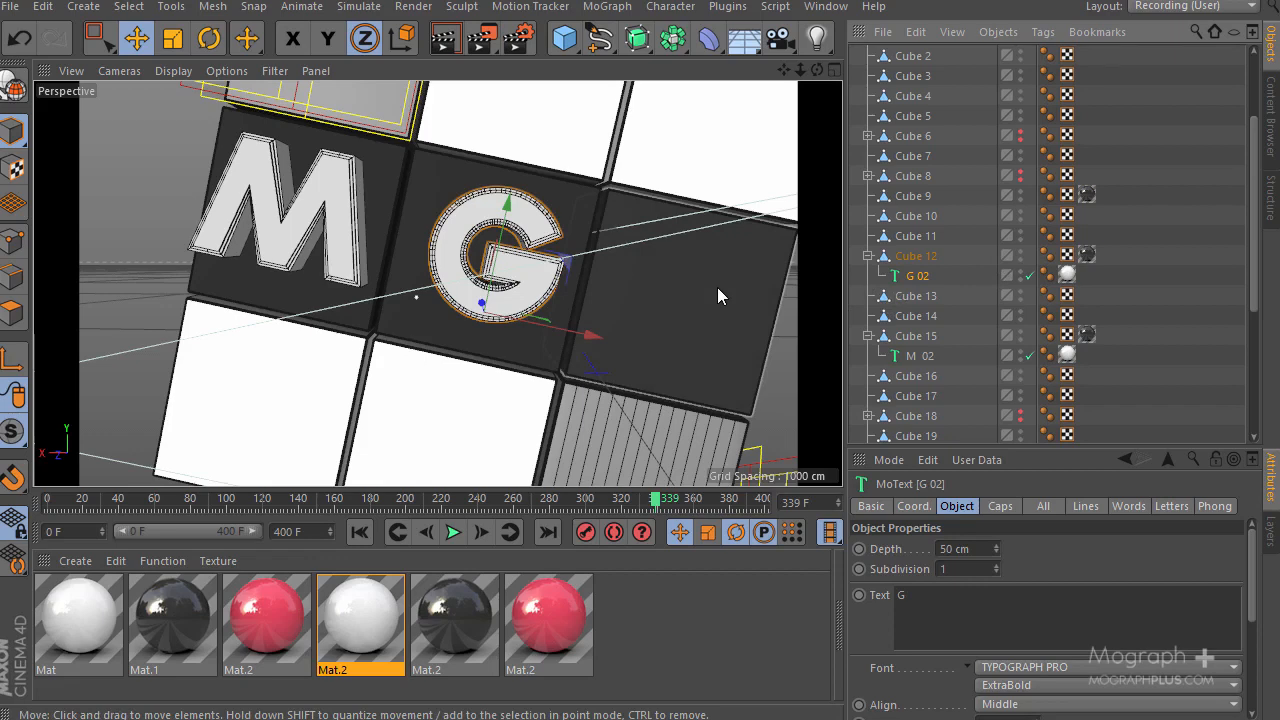
# Copy G 02 into Cube 9 as a child and rename the copy +
pyautogui.click(680, 265)
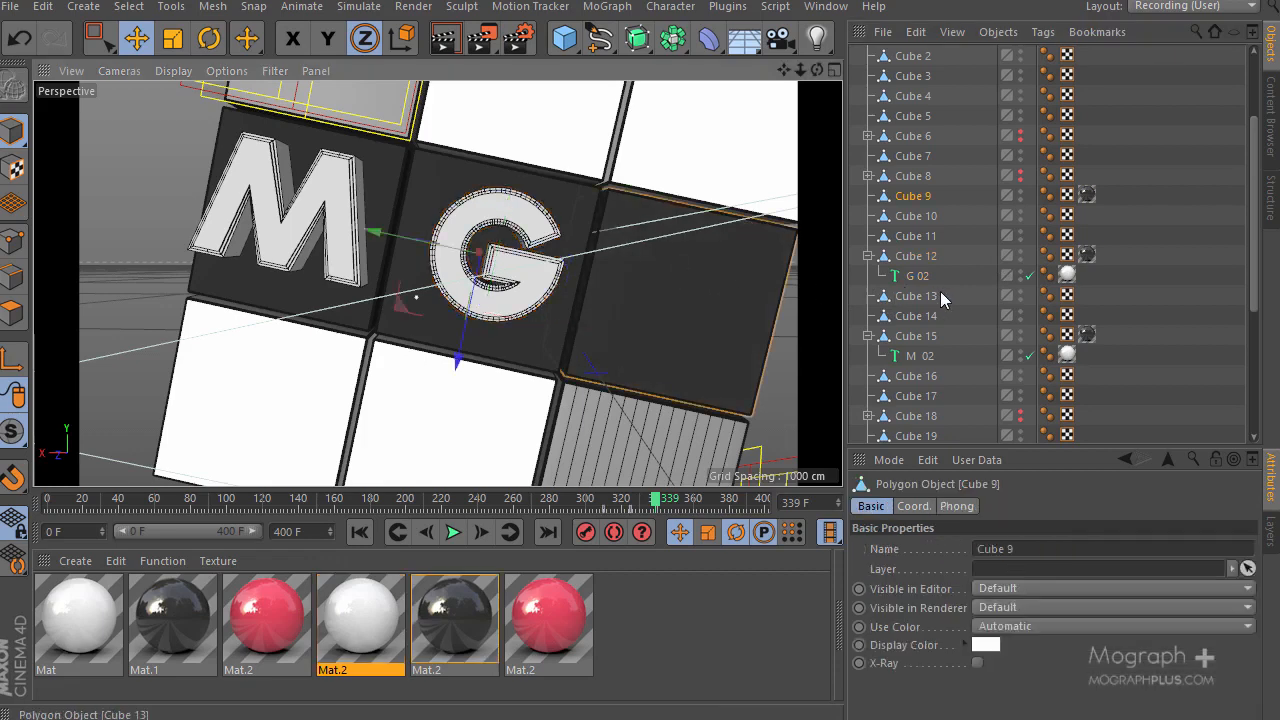
pyautogui.click(918, 279)
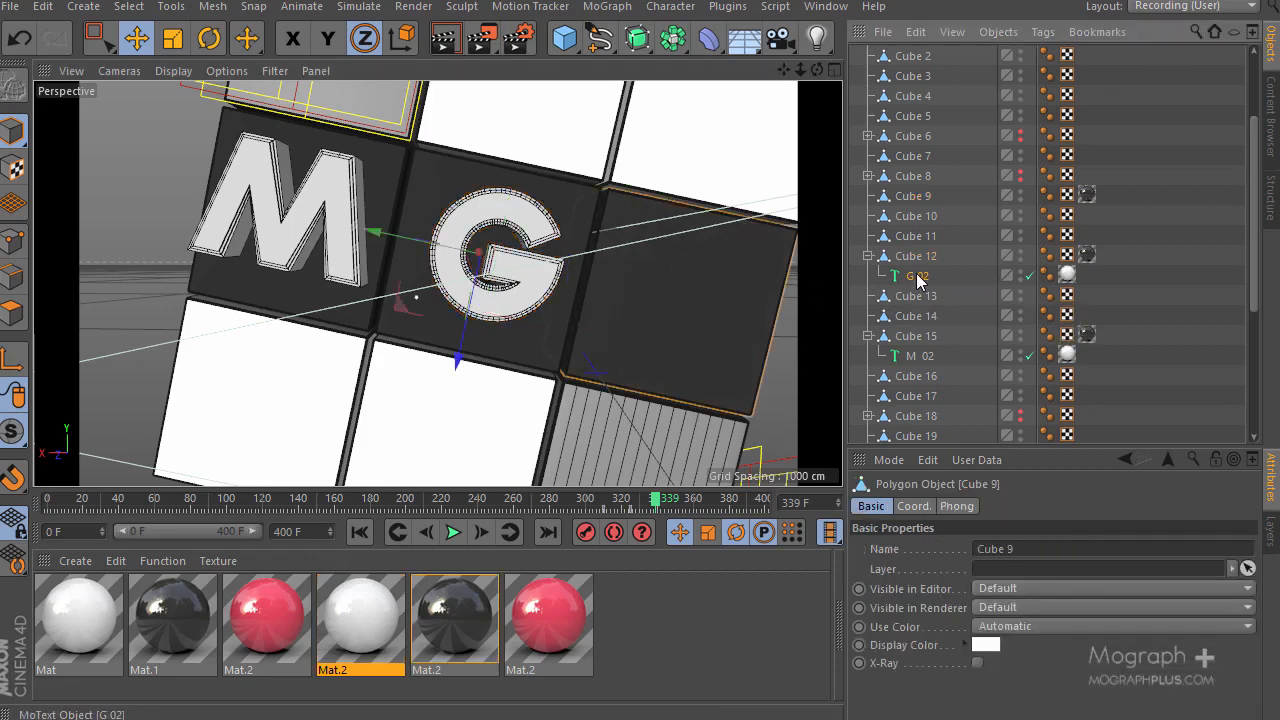
pyautogui.moveTo(912, 200); pyautogui.dragTo(913, 199)
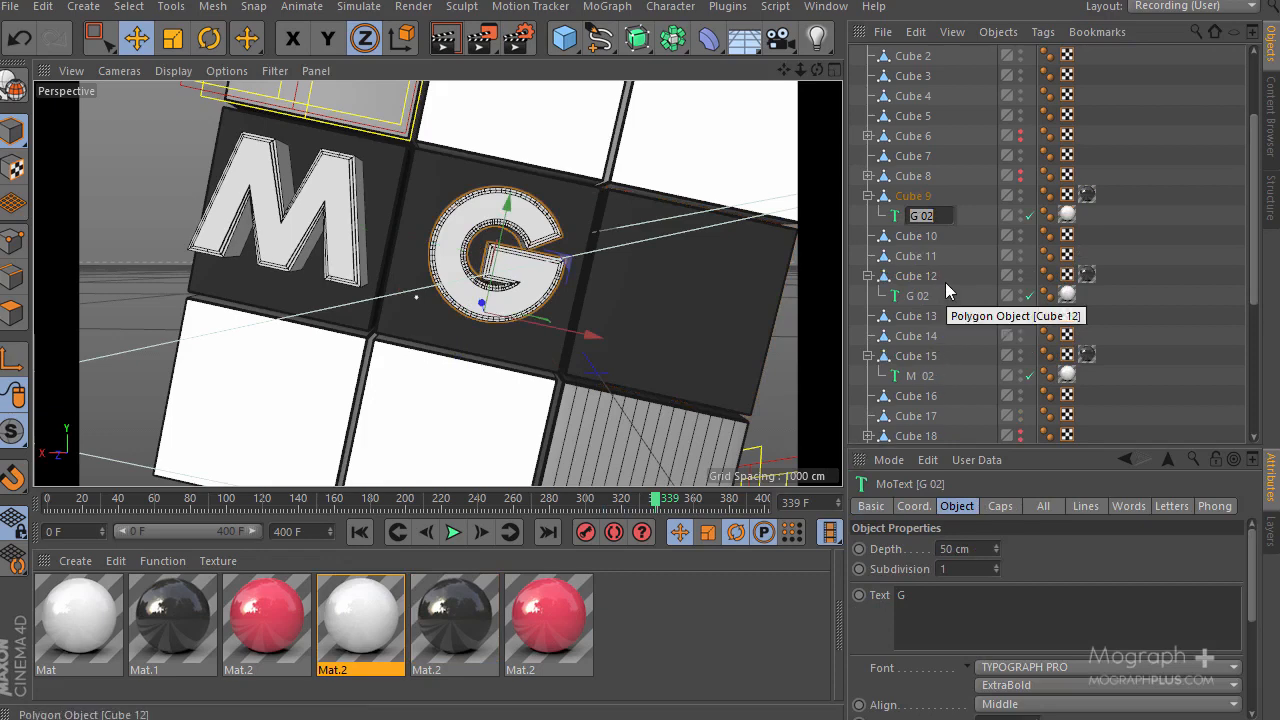
pyautogui.write('+')
pyautogui.press('Return')
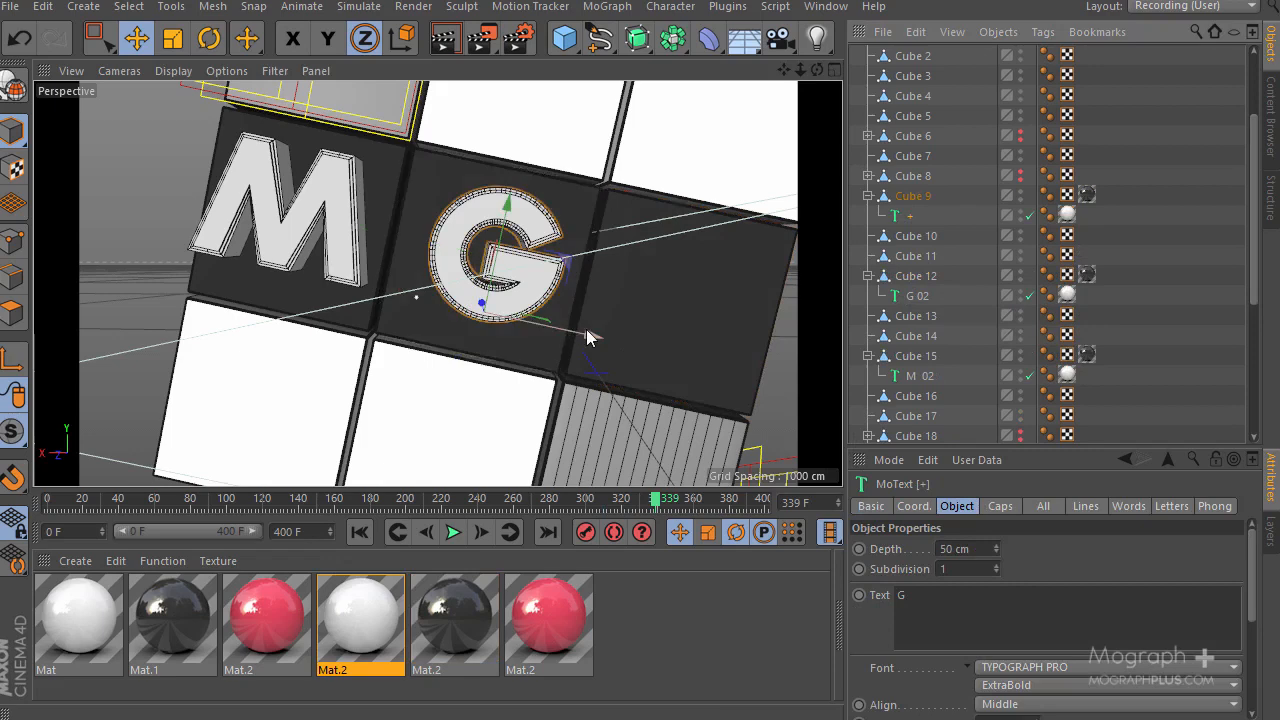
# Change the copy's text to + and move it along X onto the third black cube
pyautogui.doubleClick(941, 597)
pyautogui.write('+')
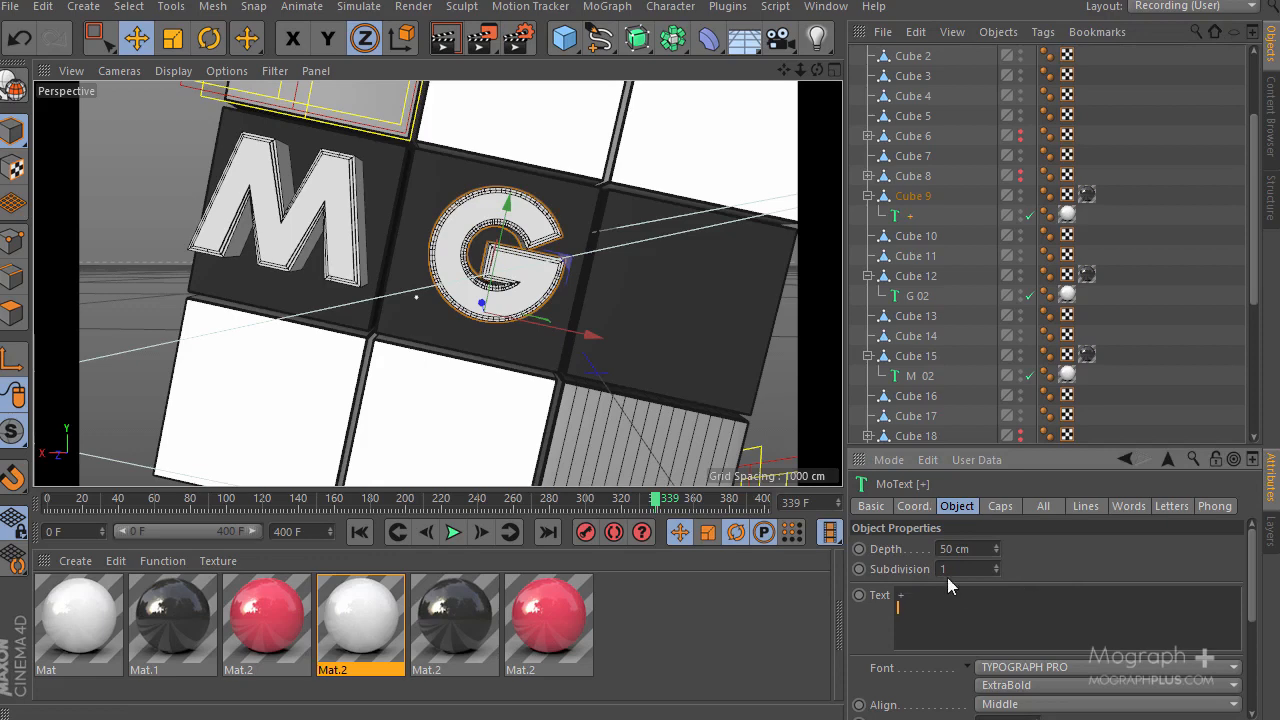
pyautogui.moveTo(588, 338); pyautogui.dragTo(770, 320)
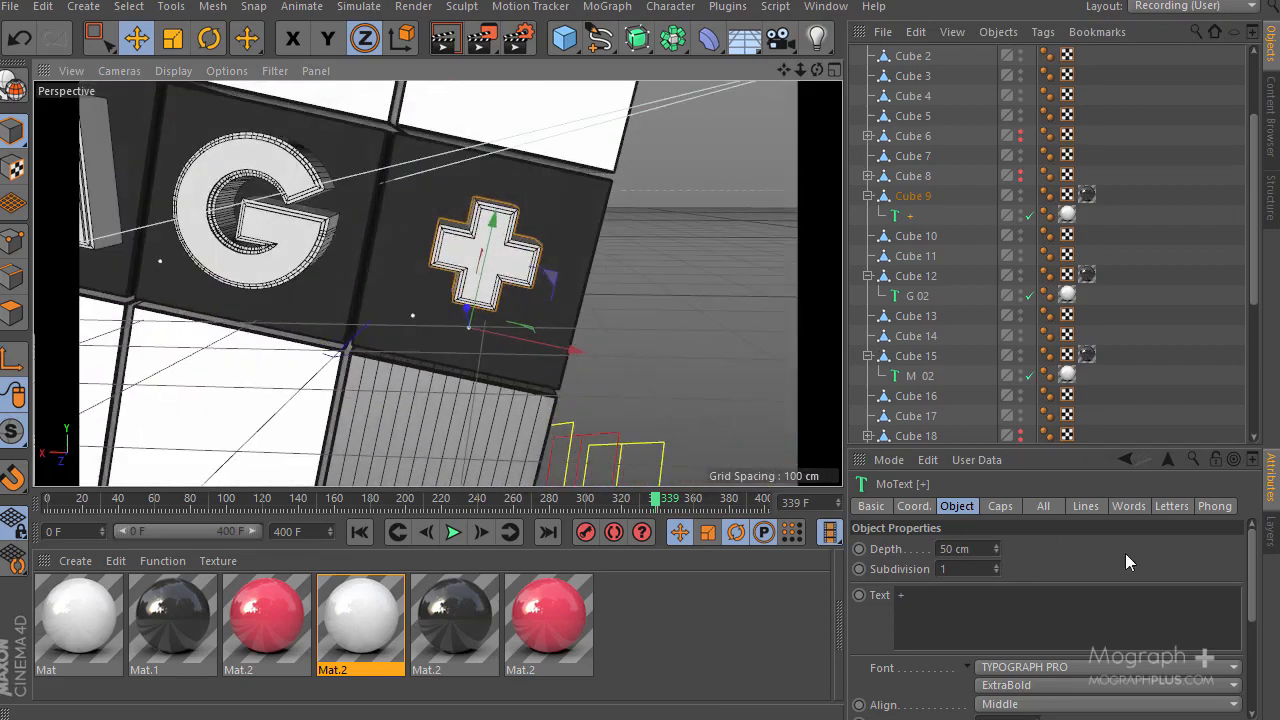
# Set the plus sign's text height to 200 cm and move it down to sit centred on its black cube
pyautogui.moveTo(1071, 452); pyautogui.dragTo(1085, 259)
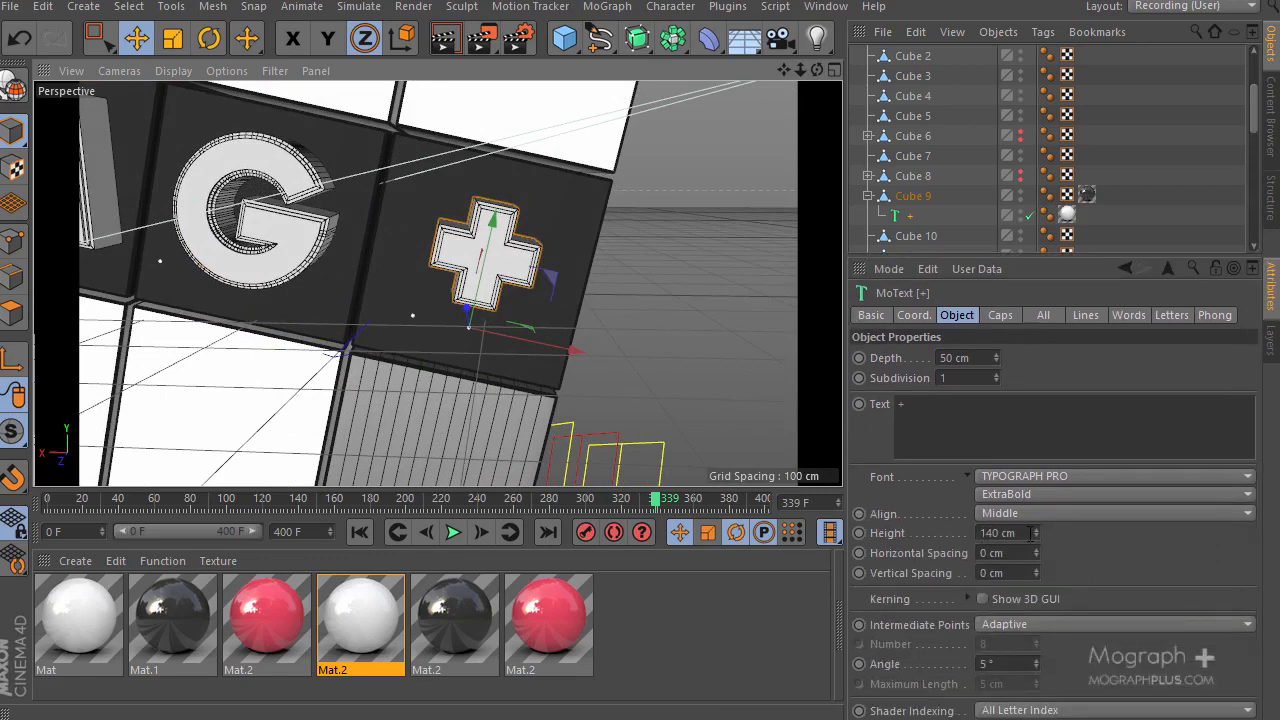
pyautogui.click(990, 532)
pyautogui.write('200')
pyautogui.press('Return')
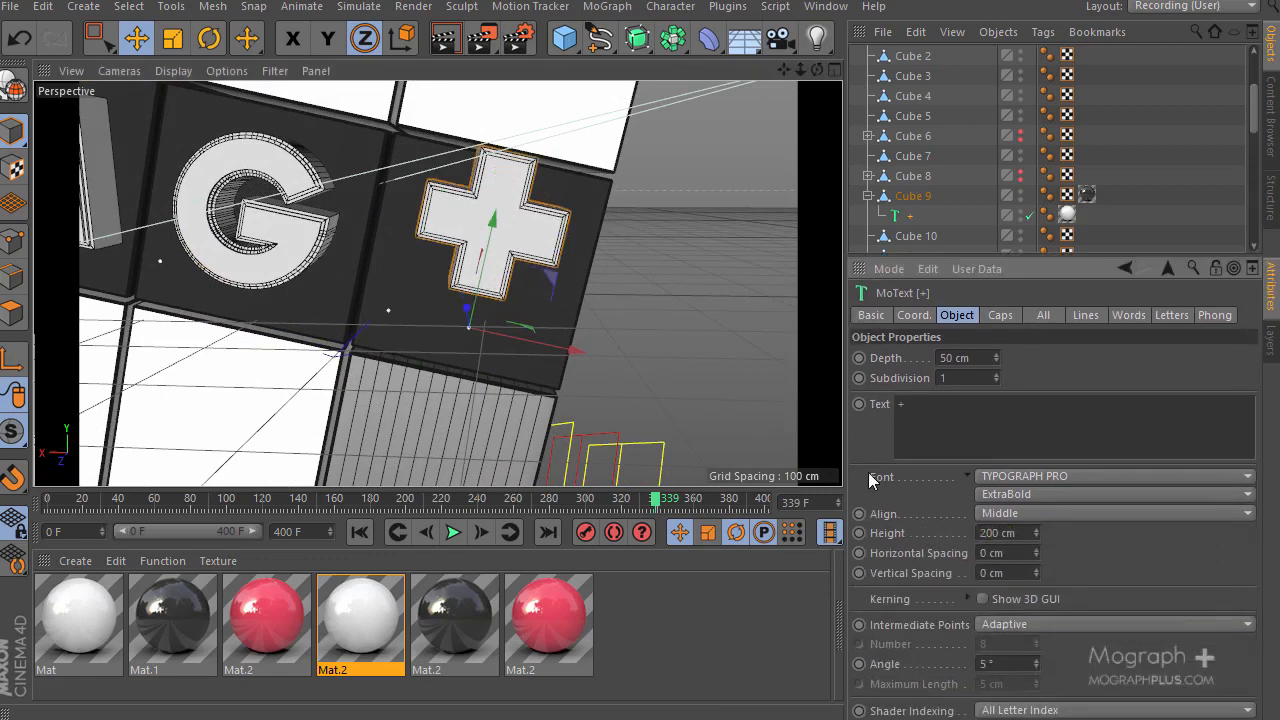
pyautogui.moveTo(491, 230); pyautogui.dragTo(506, 272)
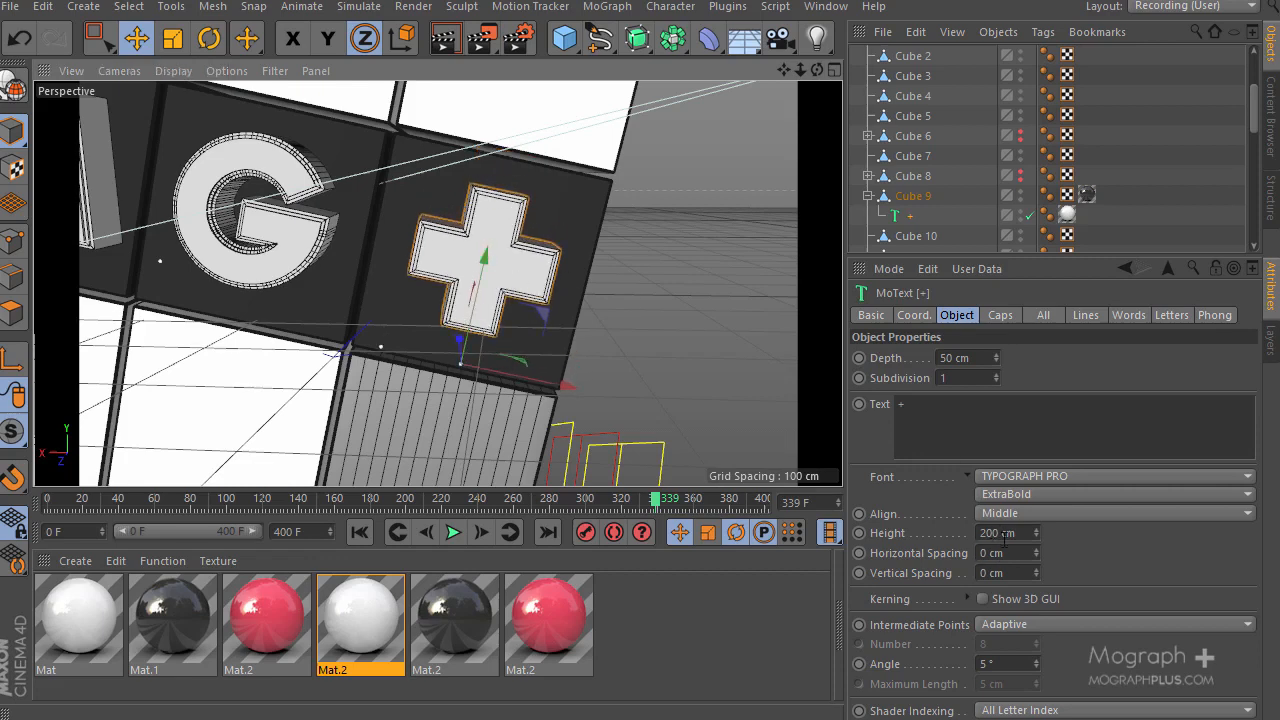
# Set the plus sign's text height to 250 cm and lower it to the middle of Cube 9's front face
pyautogui.click(1005, 535)
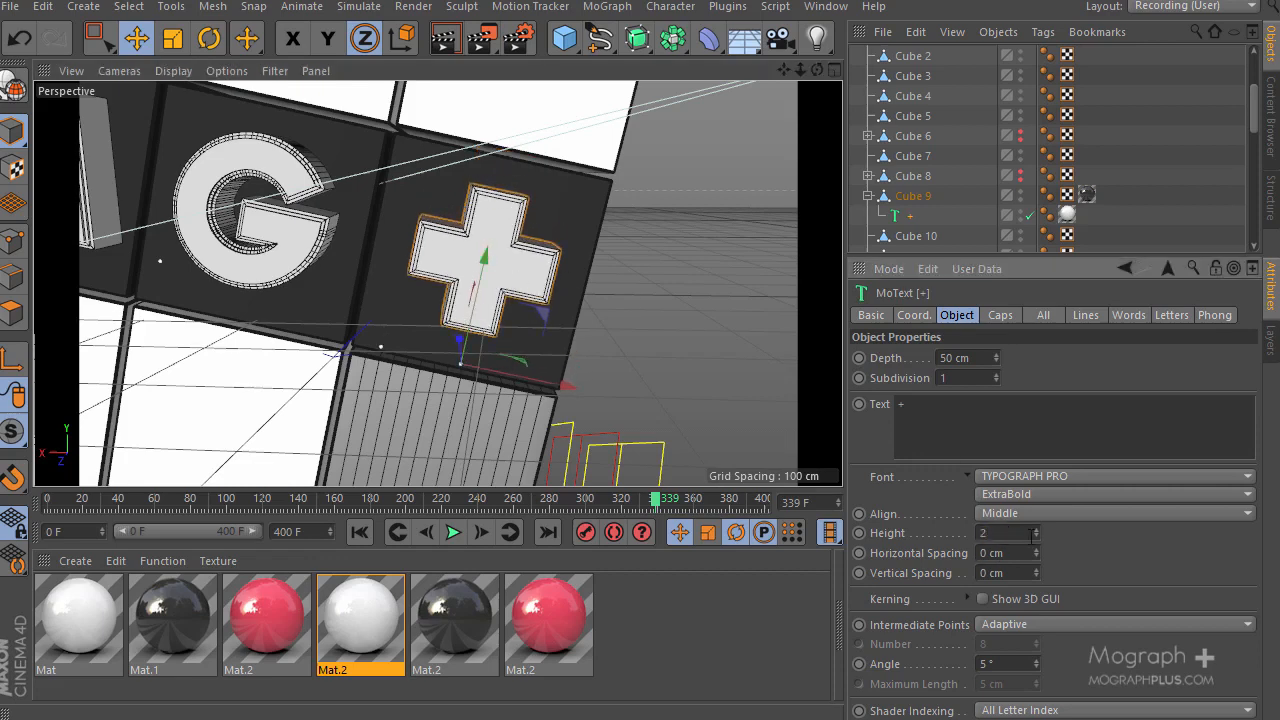
pyautogui.write('250')
pyautogui.press('Return')
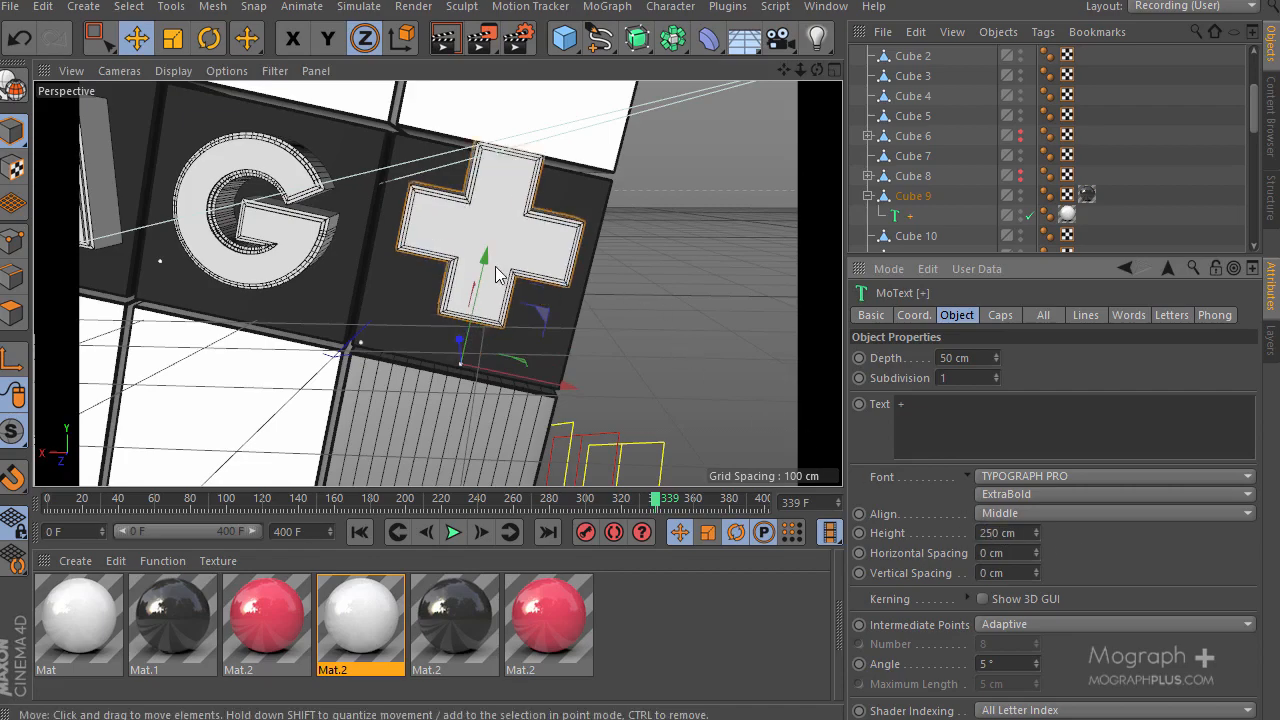
pyautogui.moveTo(488, 263); pyautogui.dragTo(322, 290)
pyautogui.keyDown('alt'); pyautogui.moveTo(432, 255); pyautogui.dragTo(410, 322); pyautogui.keyUp('alt')
pyautogui.scroll(2, 409, 309)
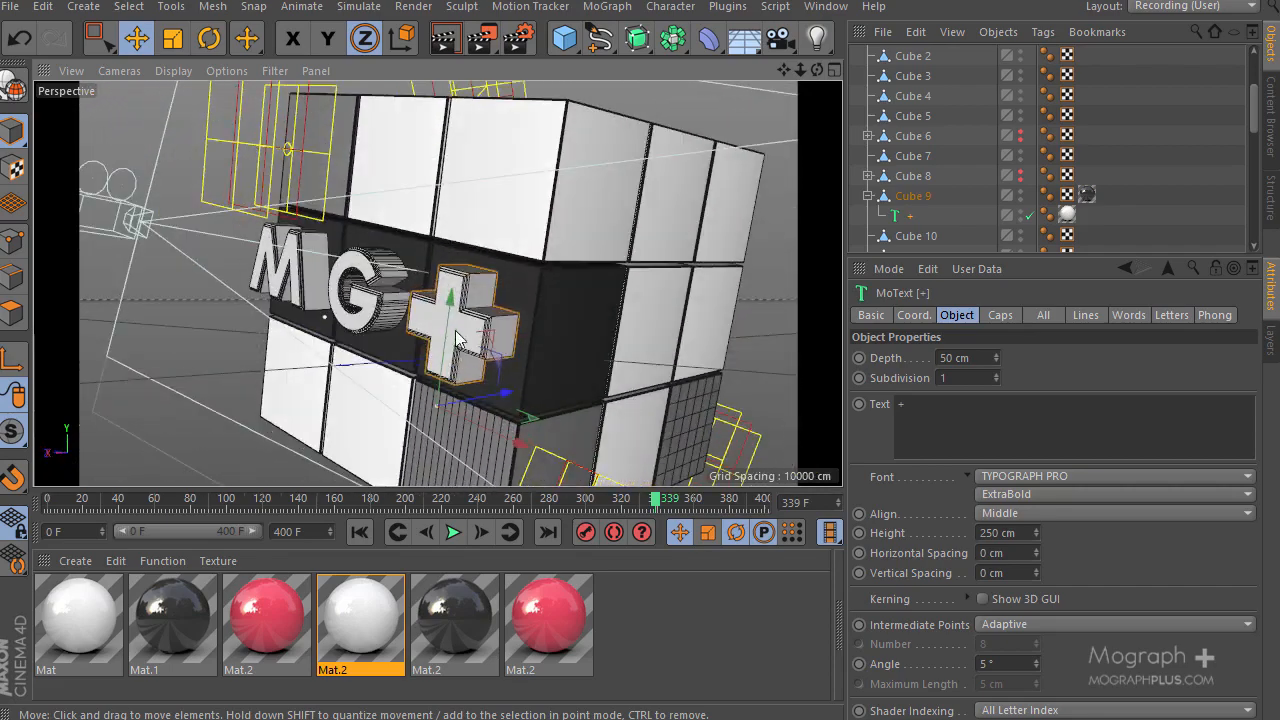
pyautogui.scroll(3, 411, 349)
pyautogui.keyDown('alt'); pyautogui.moveTo(450, 223); pyautogui.dragTo(441, 324); pyautogui.keyUp('alt')
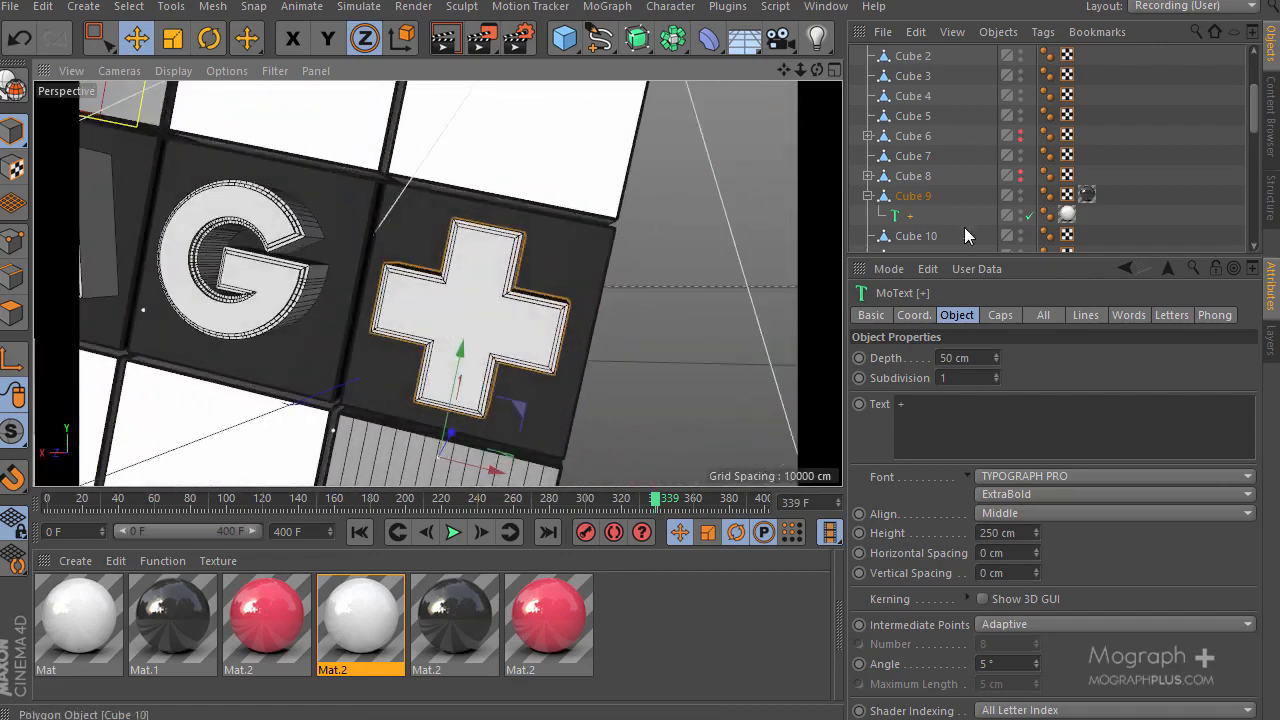
# Rename the plus sign object under Cube 9 to + 02
pyautogui.doubleClick(912, 216)
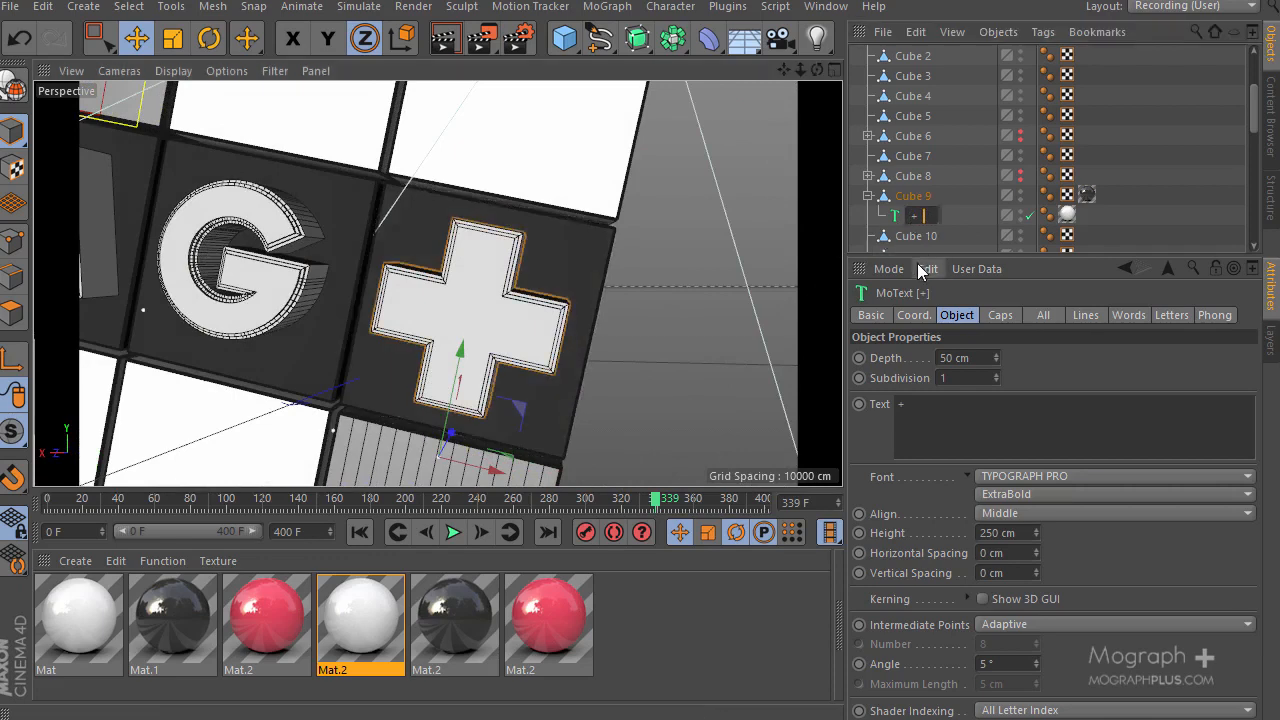
pyautogui.press('Return')
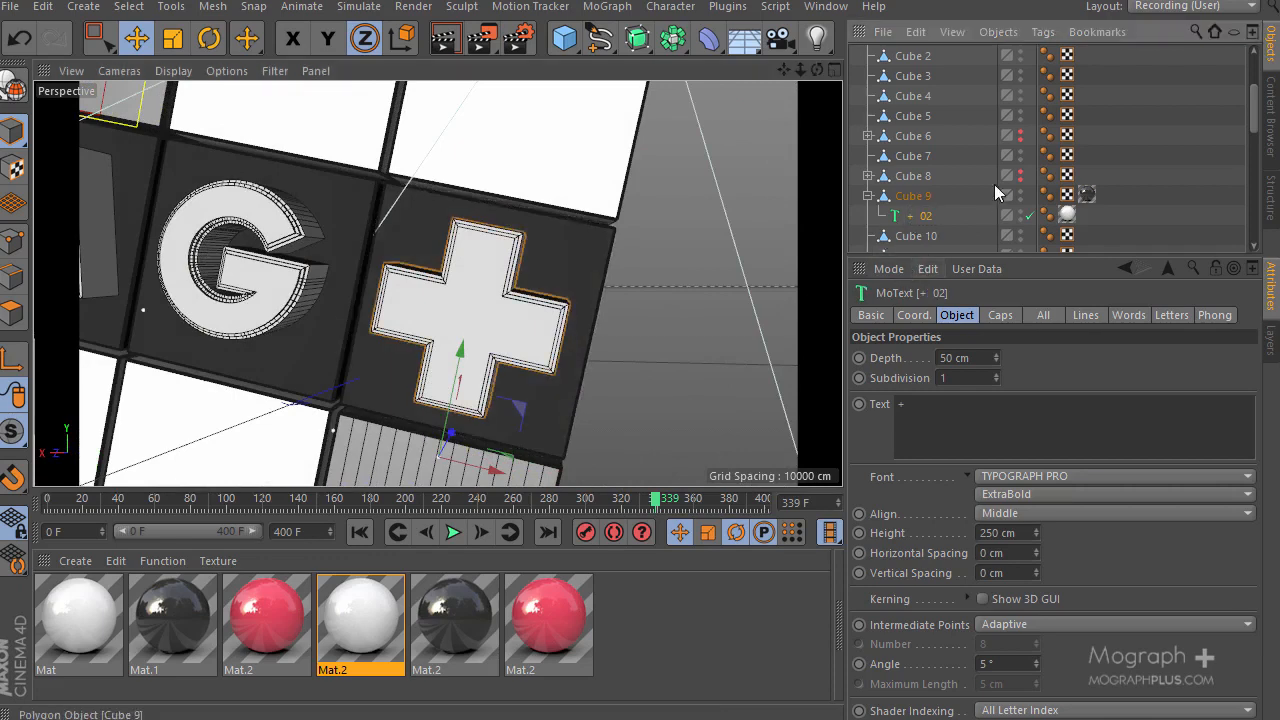
pyautogui.moveTo(1030, 287); pyautogui.dragTo(1030, 461)
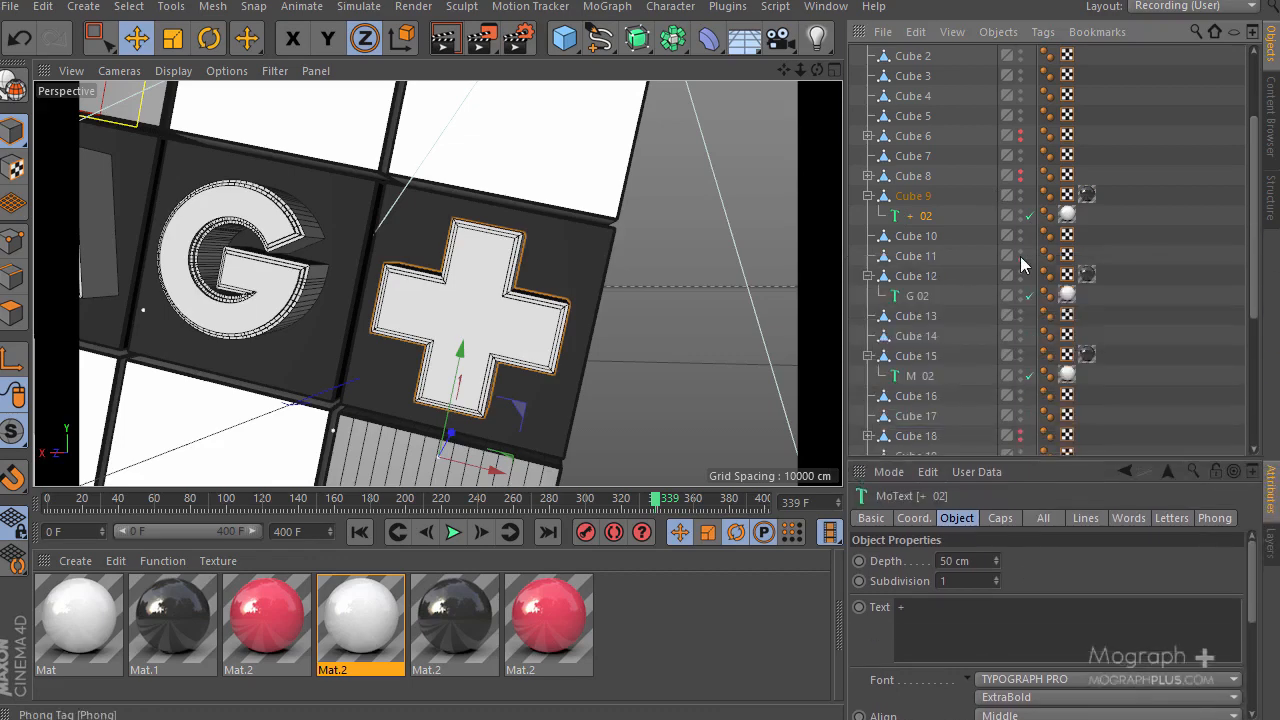
# Look through the scene camera and play the animation from frame 0 to check how the M, G and + letters move
pyautogui.scroll(3, 1022, 259)
pyautogui.click(1031, 94)
pyautogui.click(1031, 95)
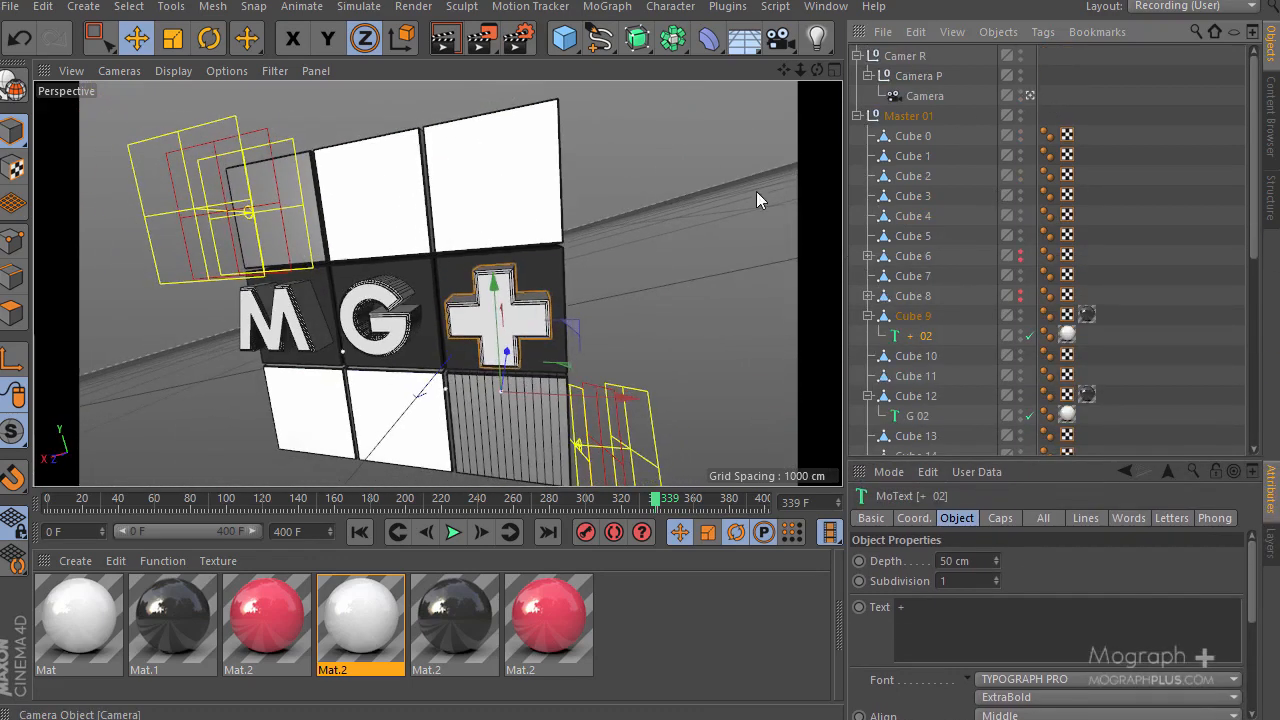
pyautogui.moveTo(139, 502); pyautogui.dragTo(47, 503)
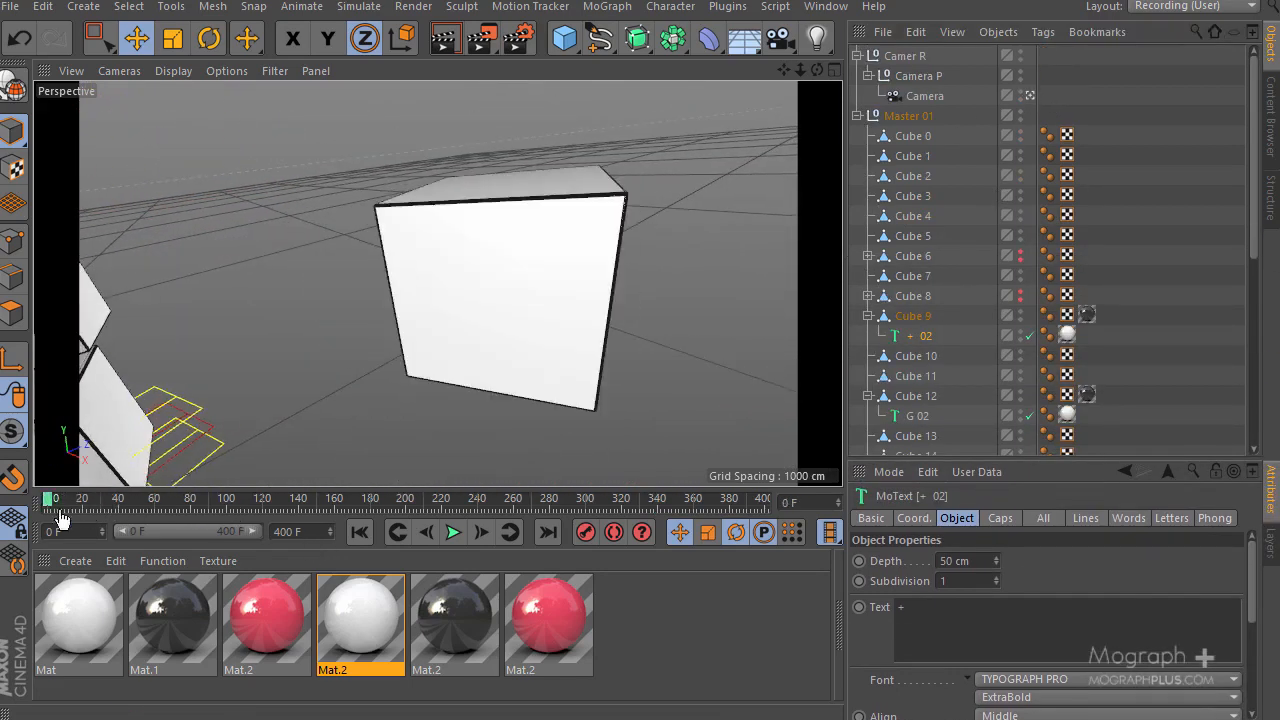
pyautogui.click(451, 533)
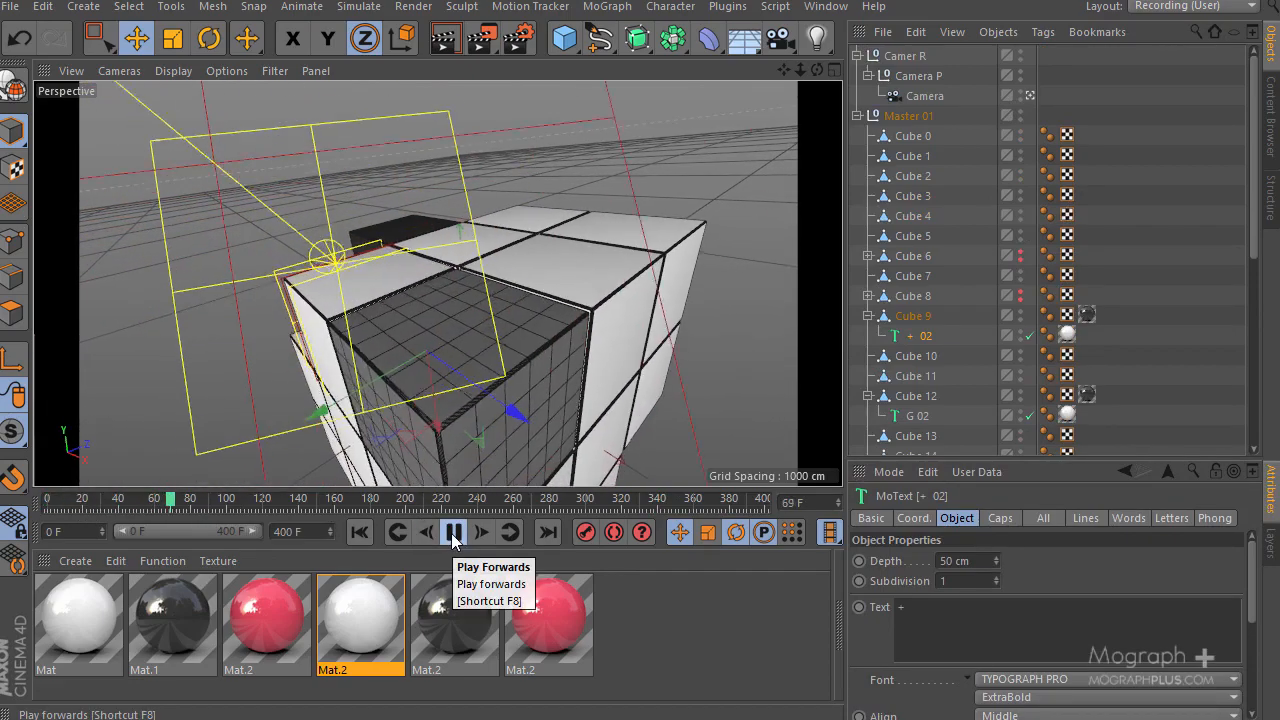
pyautogui.click(451, 533)
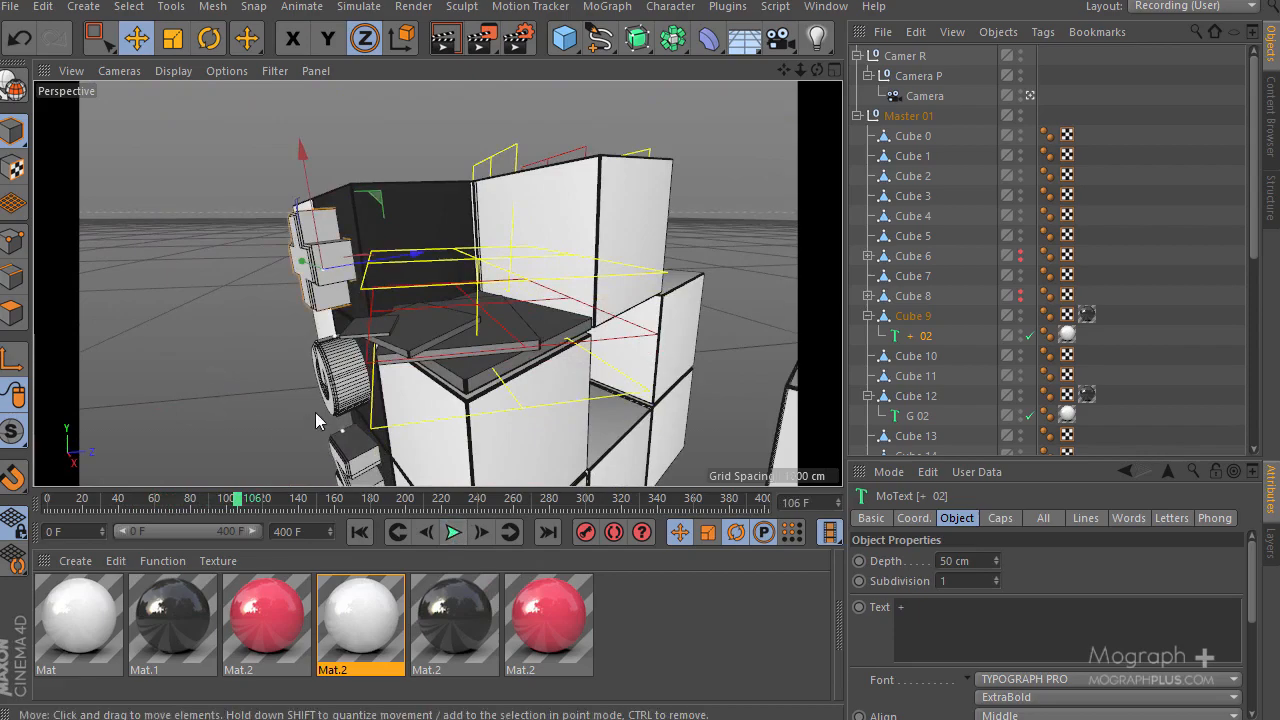
pyautogui.click(456, 533)
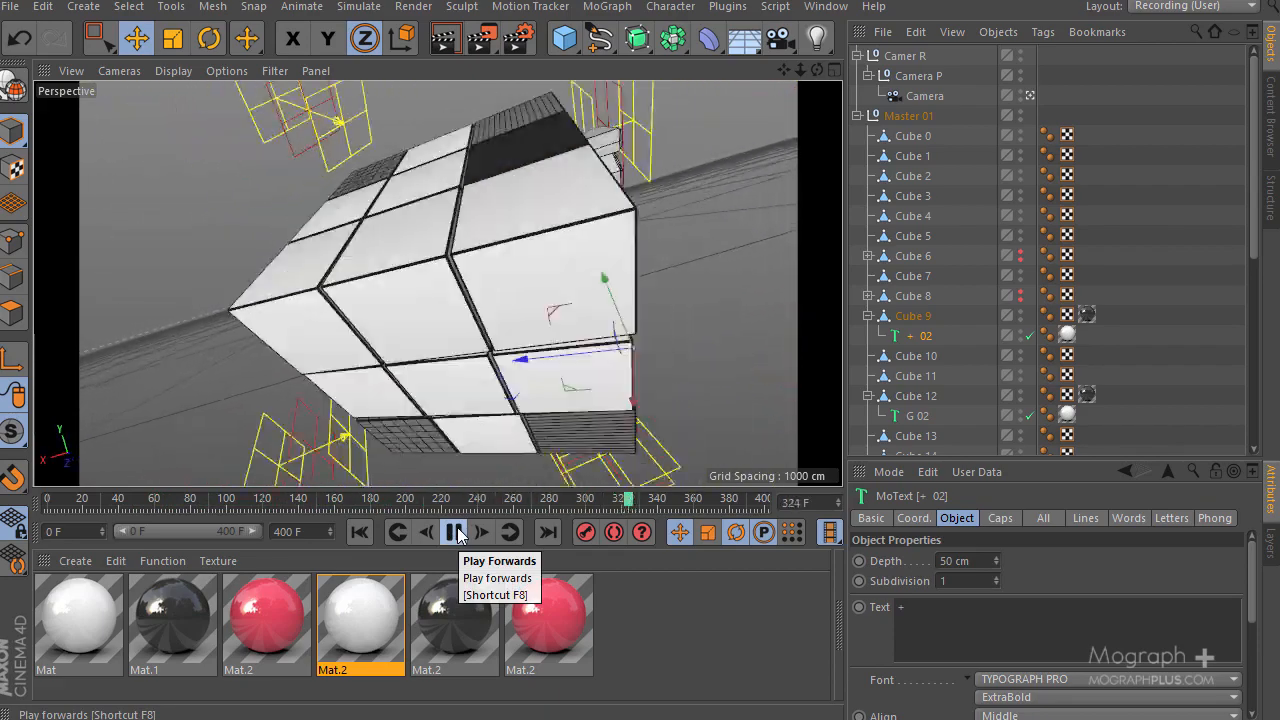
pyautogui.click(455, 532)
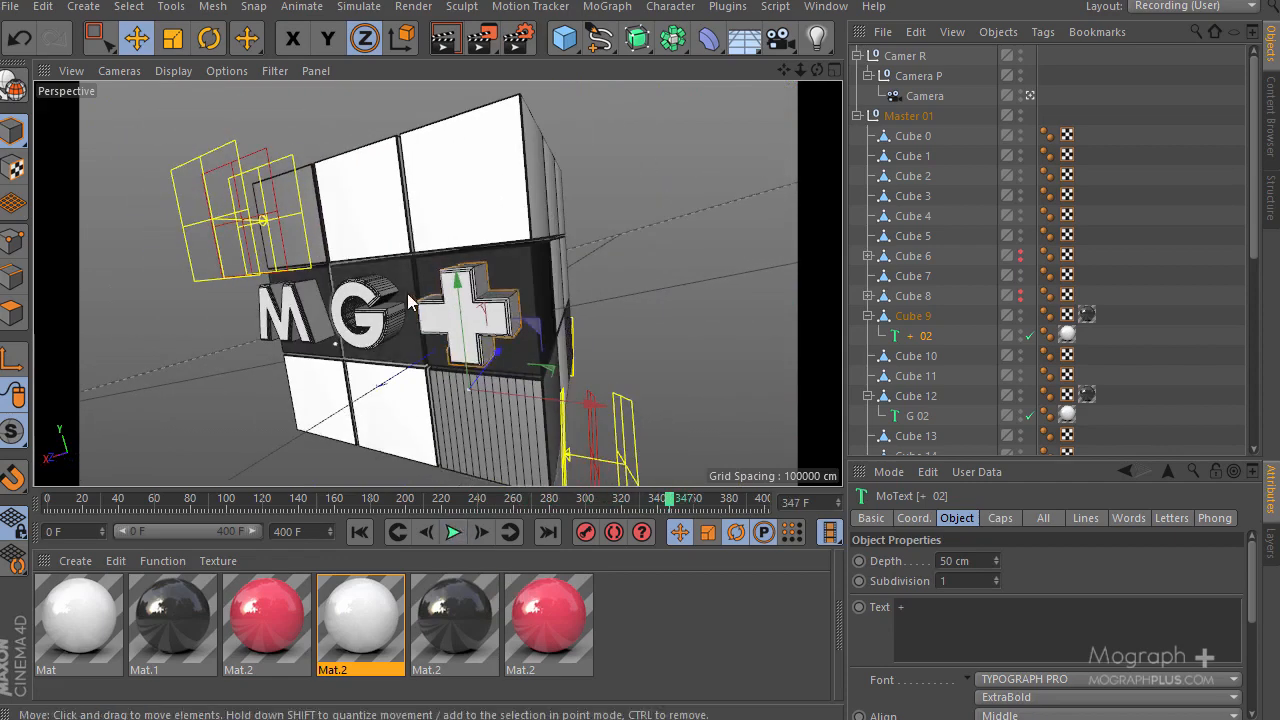
# Scrub the animation between about frames 107 and 347 to examine when the M, G and + letters appear and overlap the cubes
pyautogui.moveTo(670, 498); pyautogui.dragTo(240, 544)
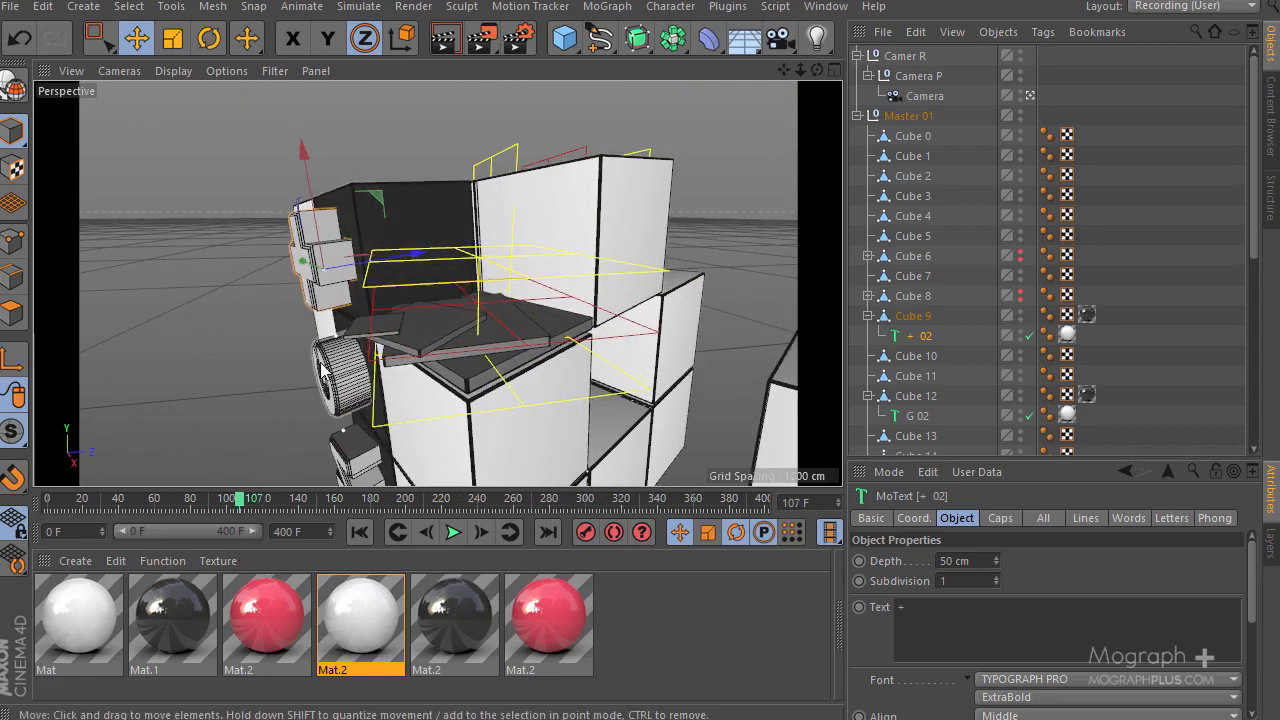
pyautogui.moveTo(244, 499); pyautogui.dragTo(657, 566)
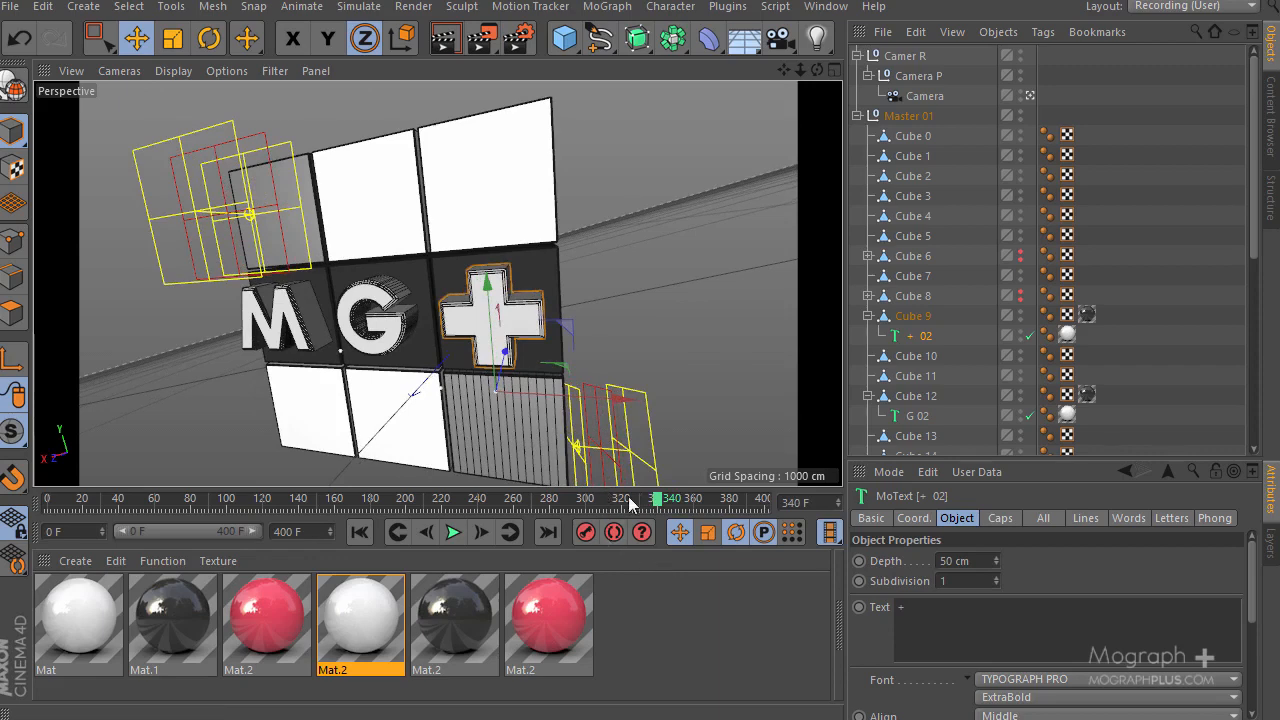
pyautogui.moveTo(628, 498)
pyautogui.mouseDown()
pyautogui.moveTo(660, 504)
pyautogui.moveTo(522, 503)
pyautogui.moveTo(650, 505)
pyautogui.mouseUp()
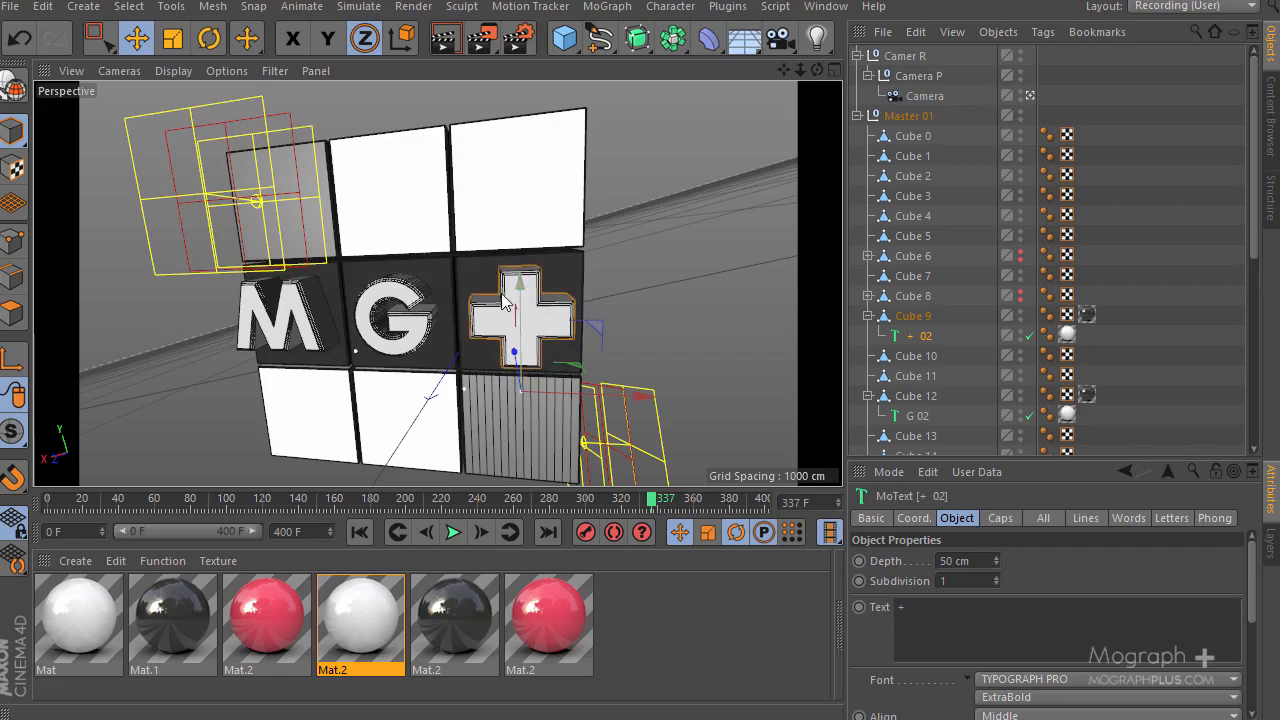
pyautogui.moveTo(639, 499)
pyautogui.mouseDown()
pyautogui.moveTo(608, 500)
pyautogui.moveTo(616, 508)
pyautogui.mouseUp()
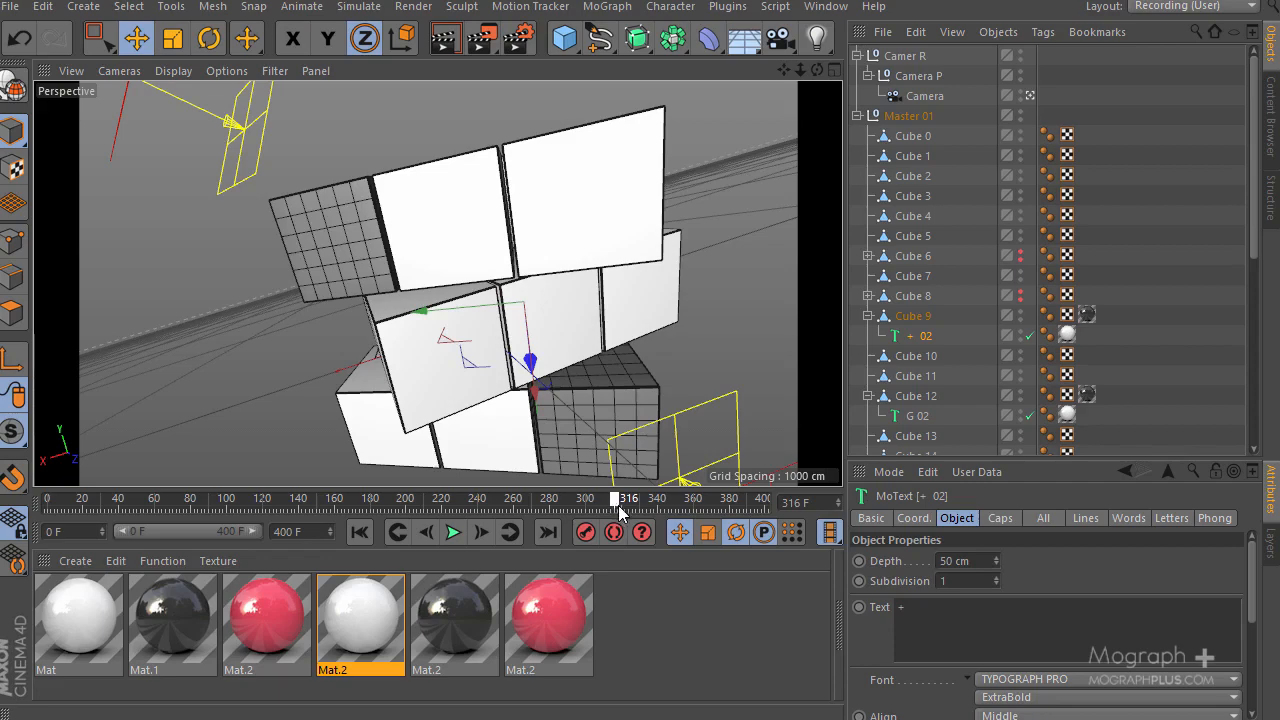
pyautogui.moveTo(617, 507); pyautogui.dragTo(651, 507)
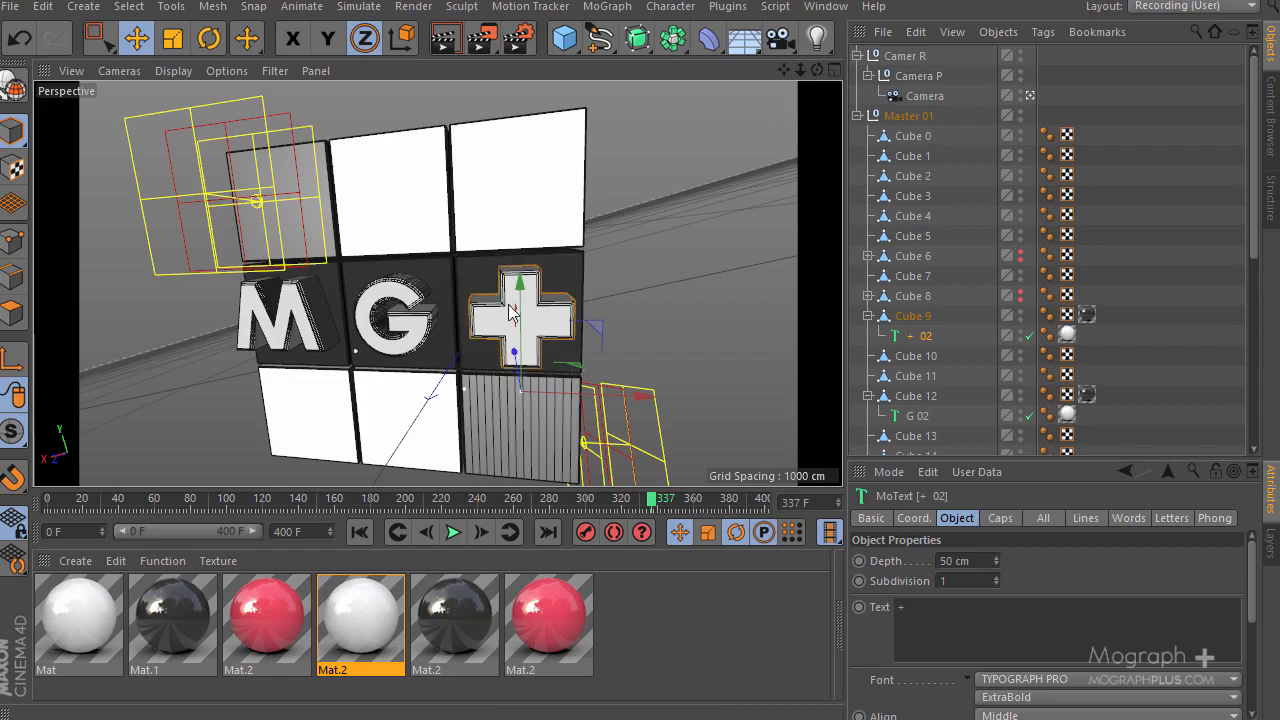
pyautogui.moveTo(425, 507); pyautogui.dragTo(352, 498)
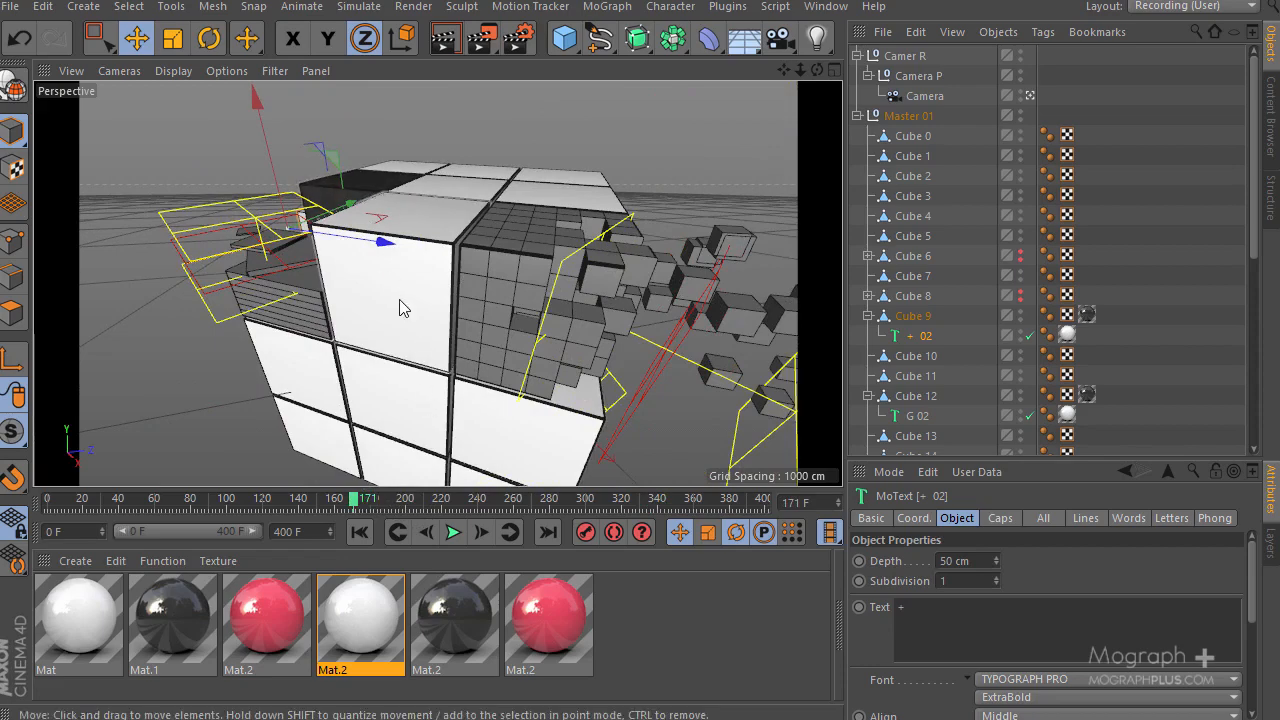
pyautogui.moveTo(356, 499); pyautogui.dragTo(650, 500)
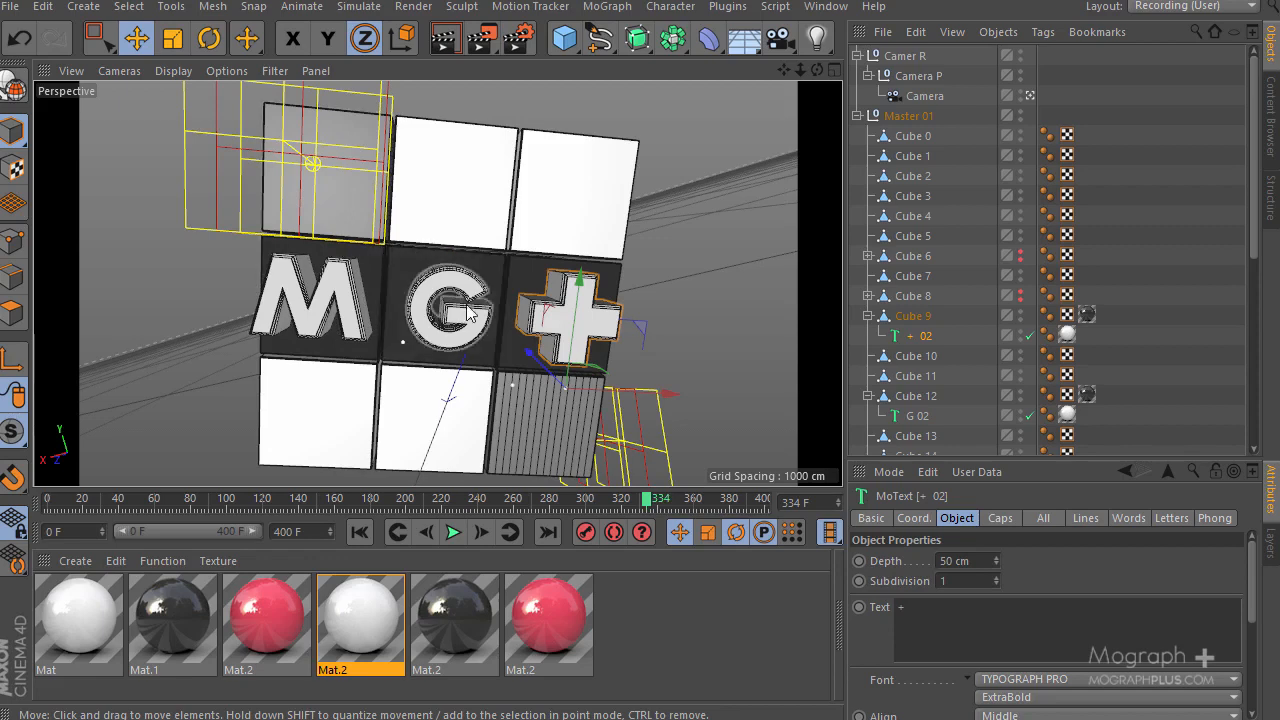
pyautogui.moveTo(614, 490); pyautogui.dragTo(589, 485)
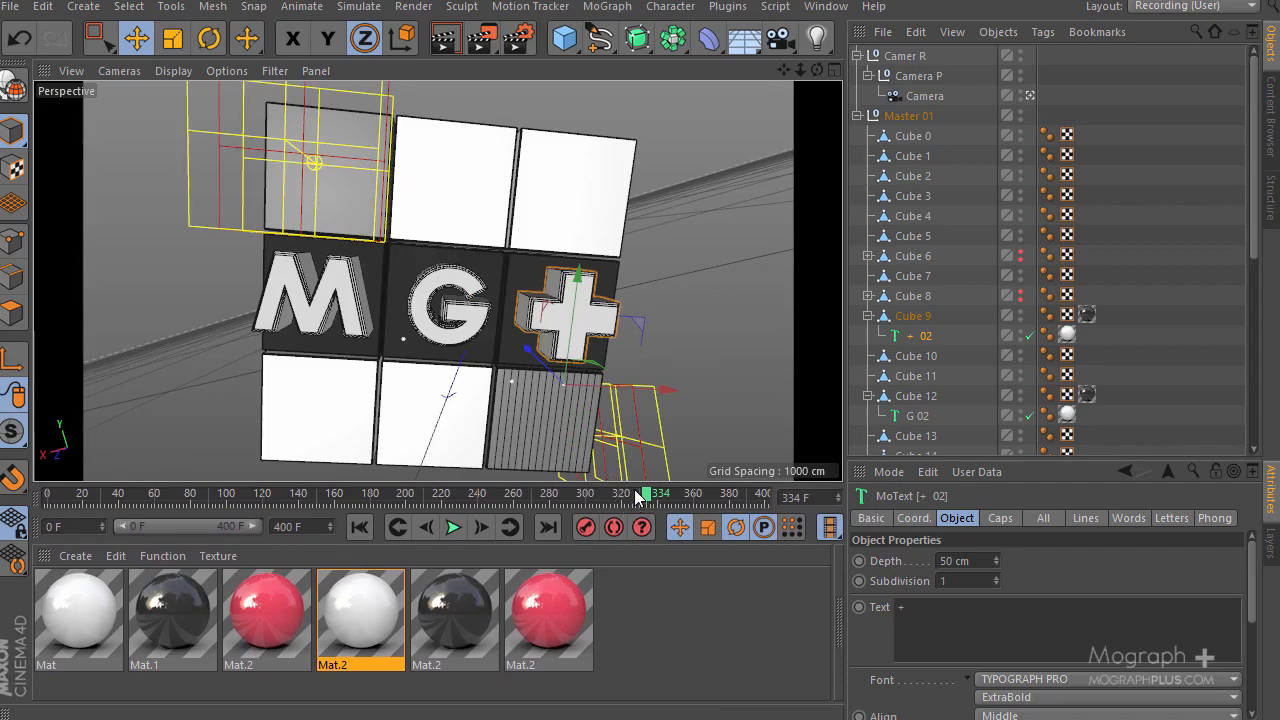
# Add a Display tag to the M 02 text under Cube 15
pyautogui.moveTo(635, 497)
pyautogui.mouseDown()
pyautogui.moveTo(604, 495)
pyautogui.moveTo(657, 497)
pyautogui.moveTo(363, 497)
pyautogui.moveTo(648, 504)
pyautogui.moveTo(617, 506)
pyautogui.mouseUp()
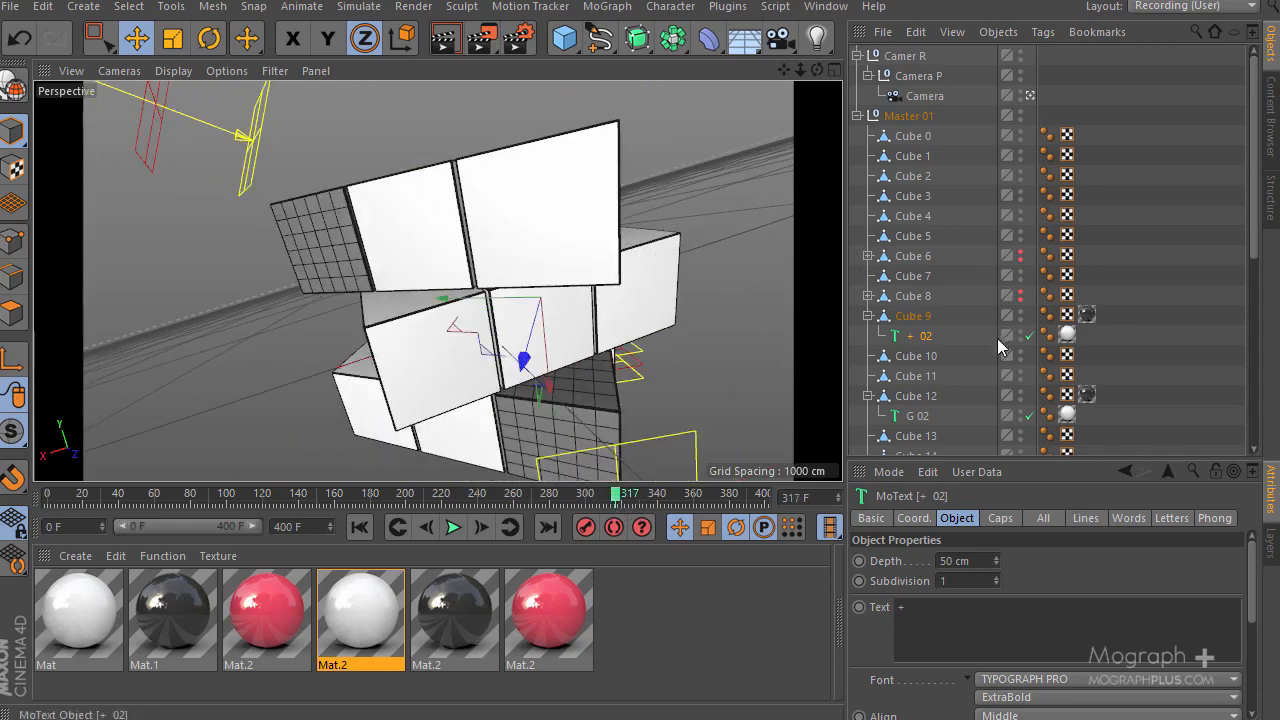
pyautogui.scroll(-3, 945, 345)
pyautogui.rightClick(917, 370)
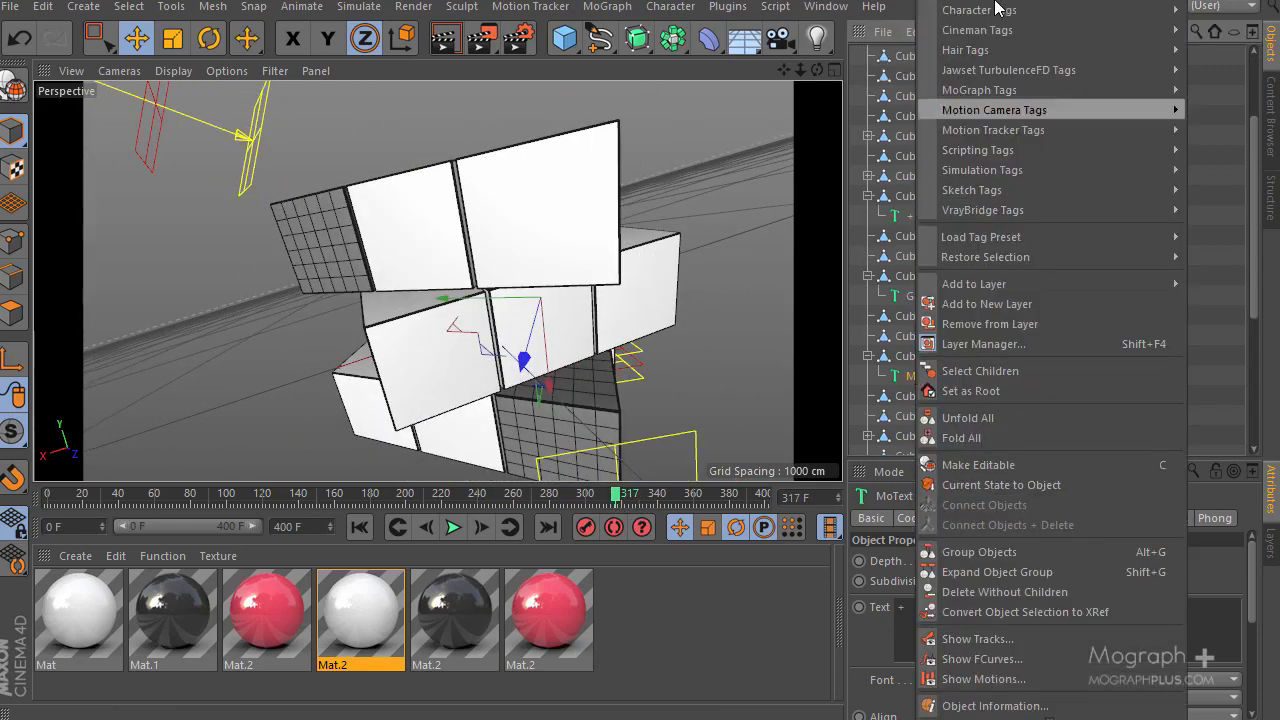
pyautogui.moveTo(990, 109)
pyautogui.click(880, 155)
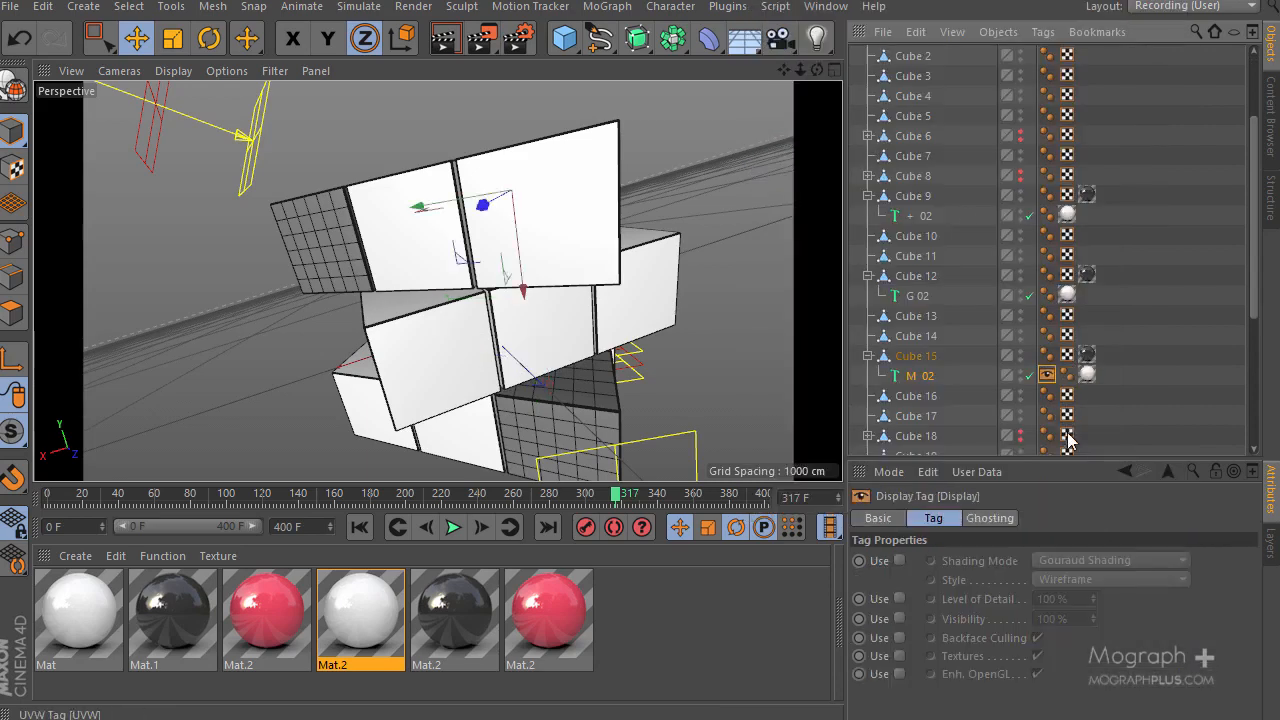
pyautogui.moveTo(1063, 455); pyautogui.dragTo(1035, 362)
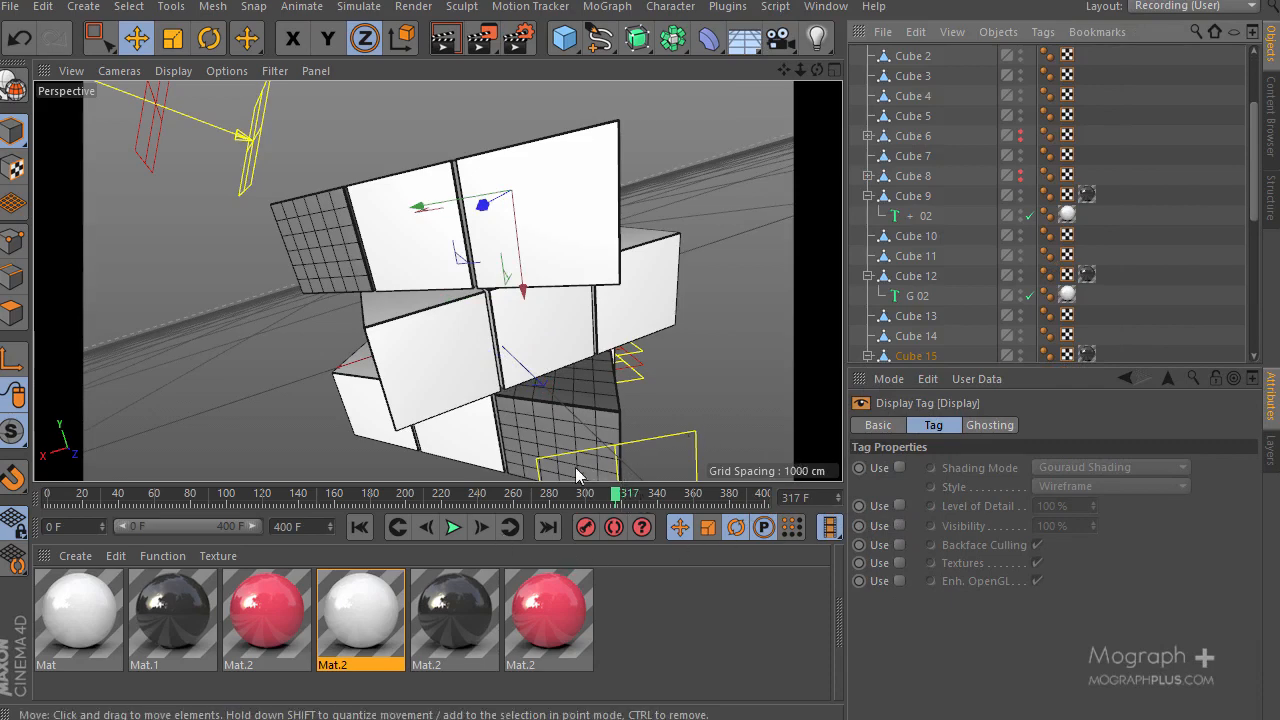
# Enable Visibility in the M 02 Display tag and keyframe it at 0% on frame 316
pyautogui.moveTo(612, 500)
pyautogui.mouseDown()
pyautogui.moveTo(656, 498)
pyautogui.moveTo(615, 518)
pyautogui.mouseUp()
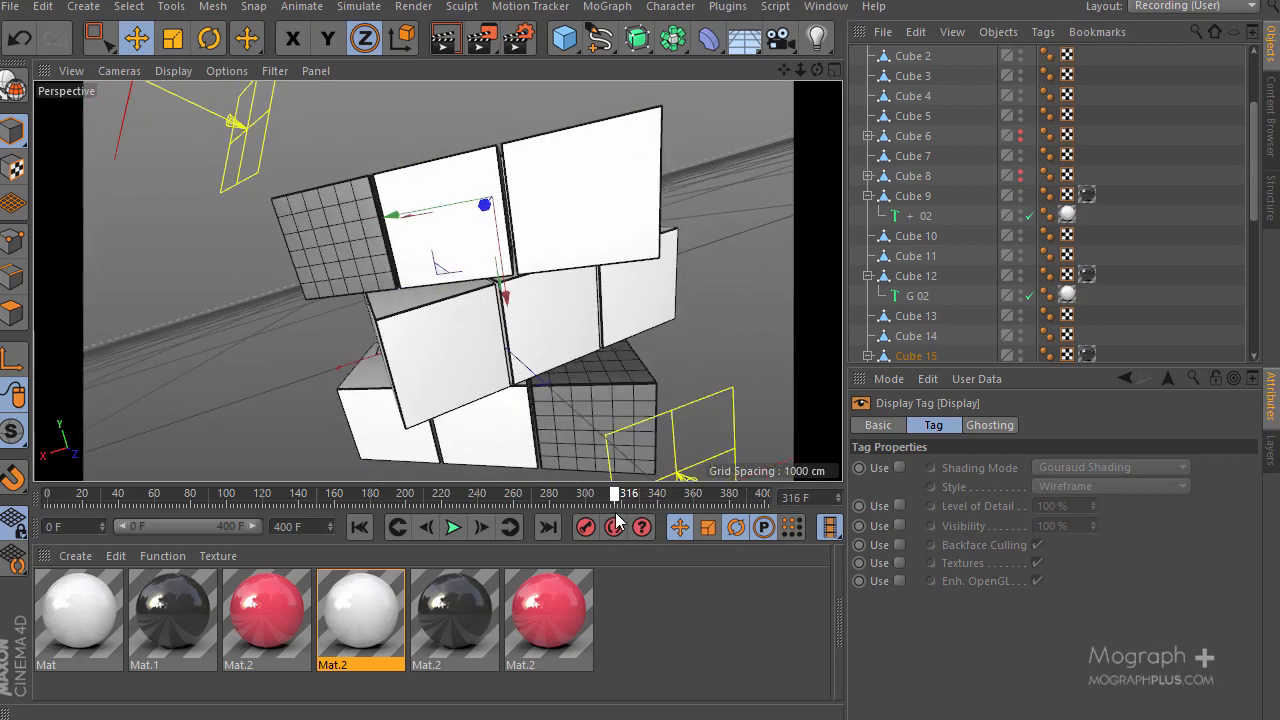
pyautogui.click(899, 525)
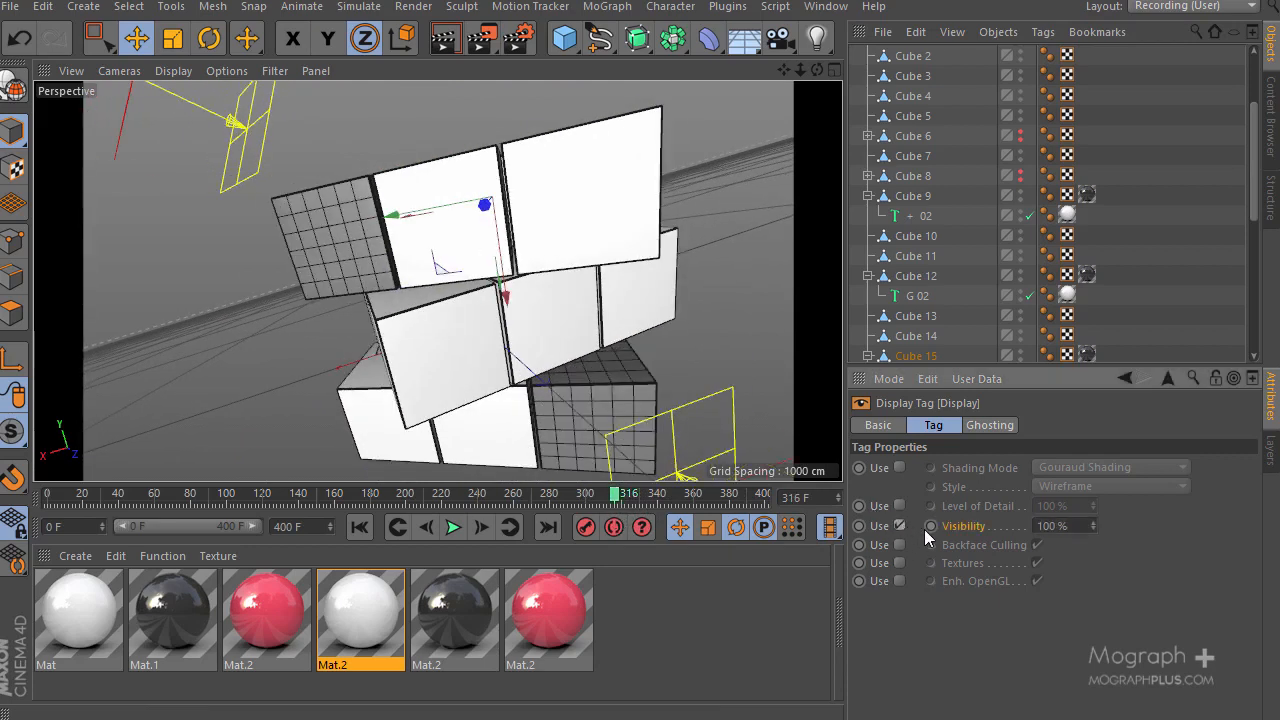
pyautogui.click(1064, 528)
pyautogui.click(934, 526)
# Keyframe the M 02 Display tag's visibility at 100% on frame 317 and scrub through the animation to check it
pyautogui.click(481, 527)
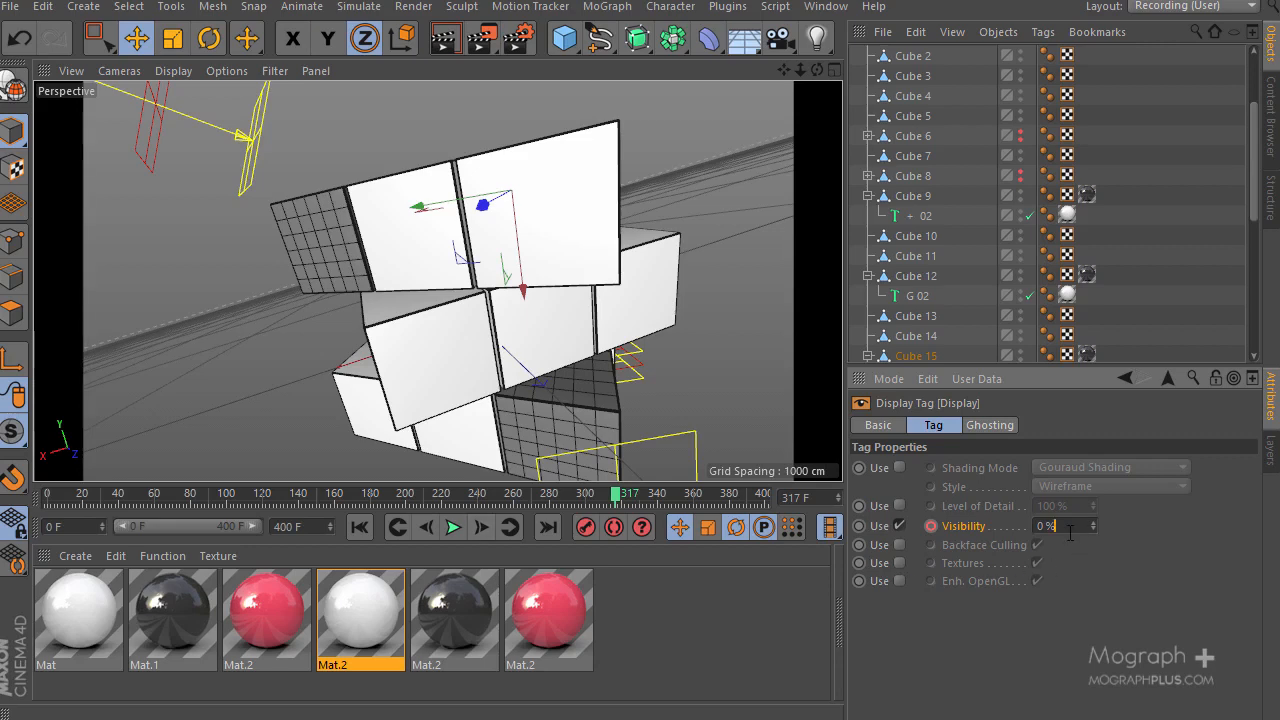
pyautogui.press('Escape')
pyautogui.click(932, 526)
pyautogui.moveTo(618, 497); pyautogui.dragTo(396, 495)
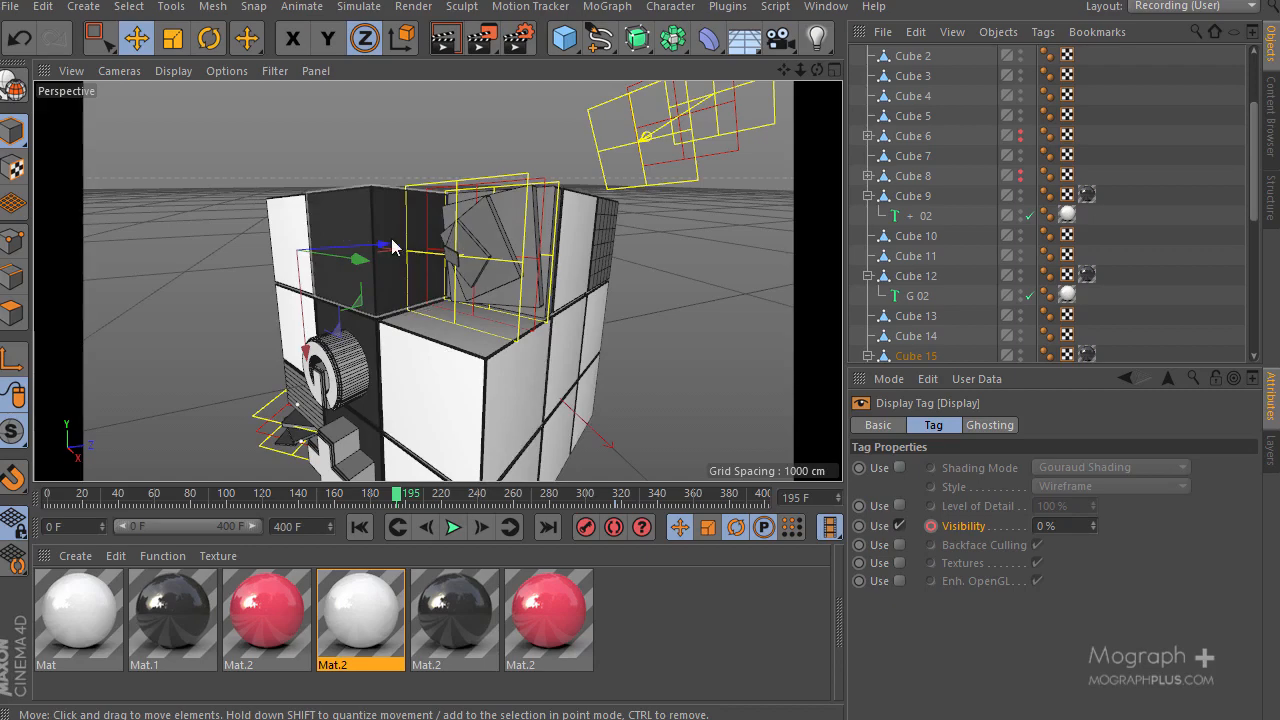
pyautogui.click(606, 493)
pyautogui.moveTo(606, 497)
pyautogui.mouseDown()
pyautogui.moveTo(645, 498)
pyautogui.moveTo(618, 497)
pyautogui.mouseUp()
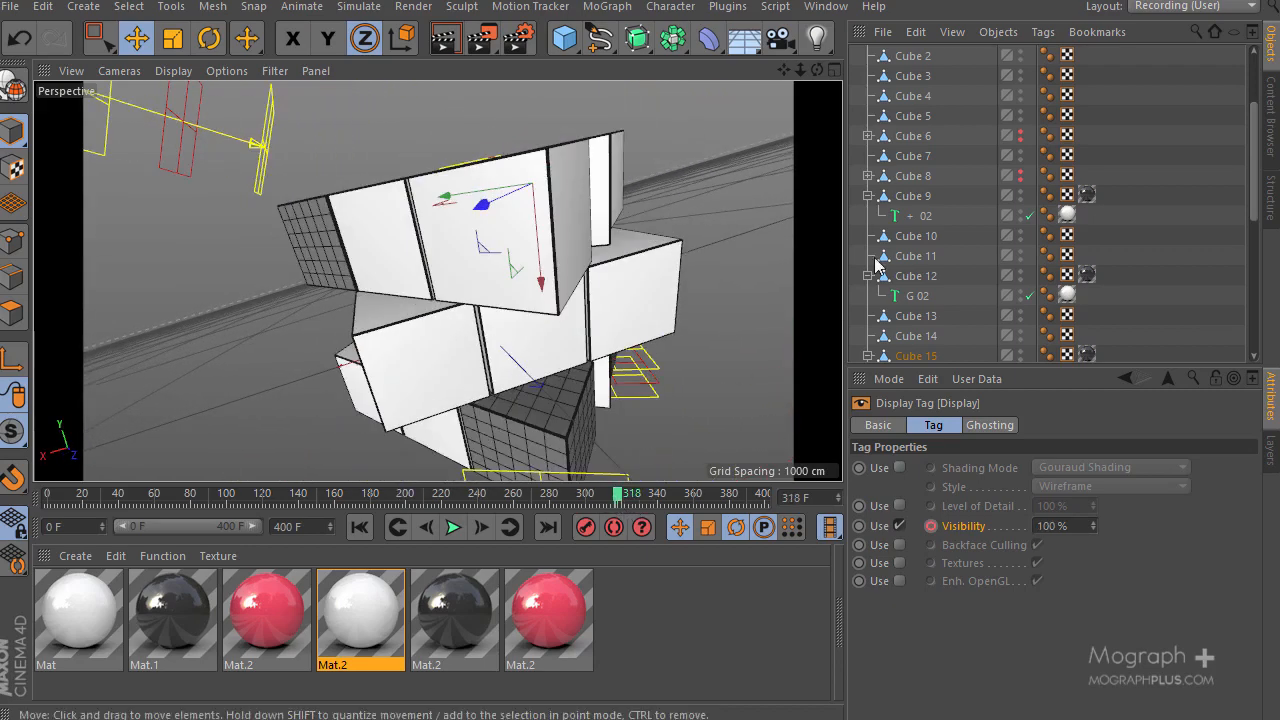
# Leave the scene camera and scrub frames 316 to 330 from the side to check how the M appears on its cube
pyautogui.scroll(3, 958, 271)
pyautogui.click(1025, 95)
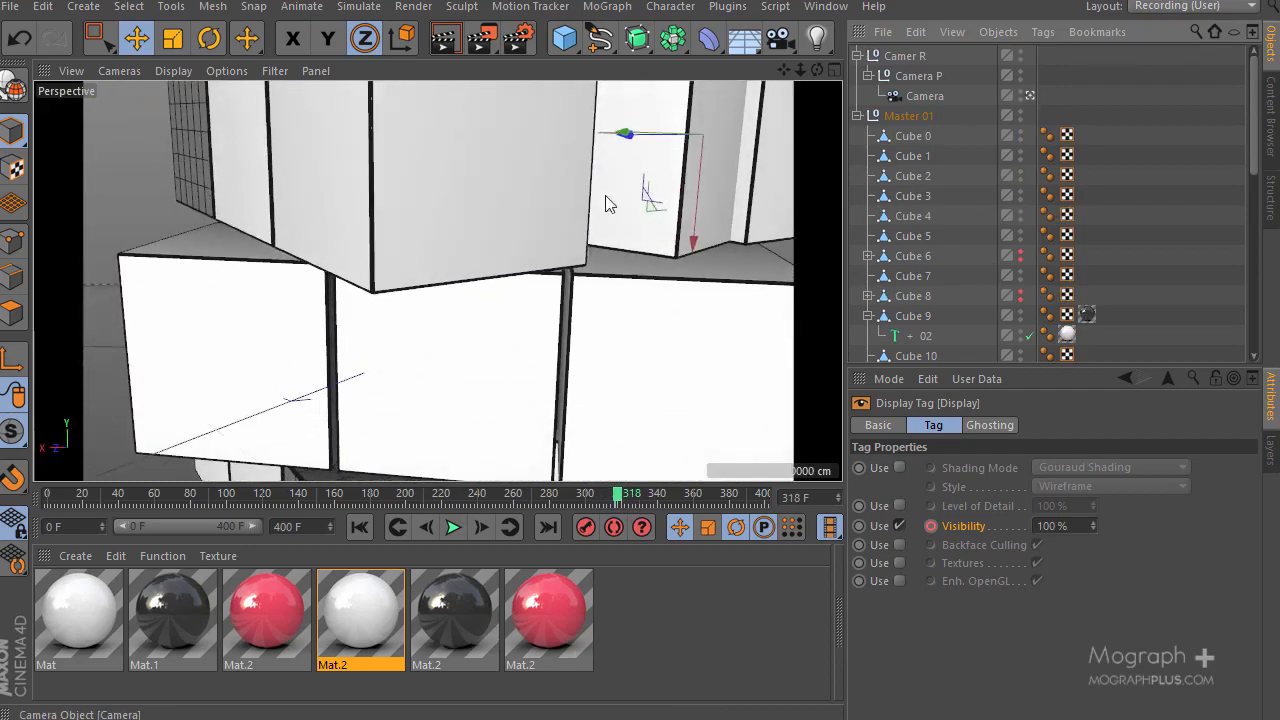
pyautogui.scroll(-5, 517, 274)
pyautogui.keyDown('alt'); pyautogui.moveTo(476, 290); pyautogui.dragTo(526, 418); pyautogui.keyUp('alt')
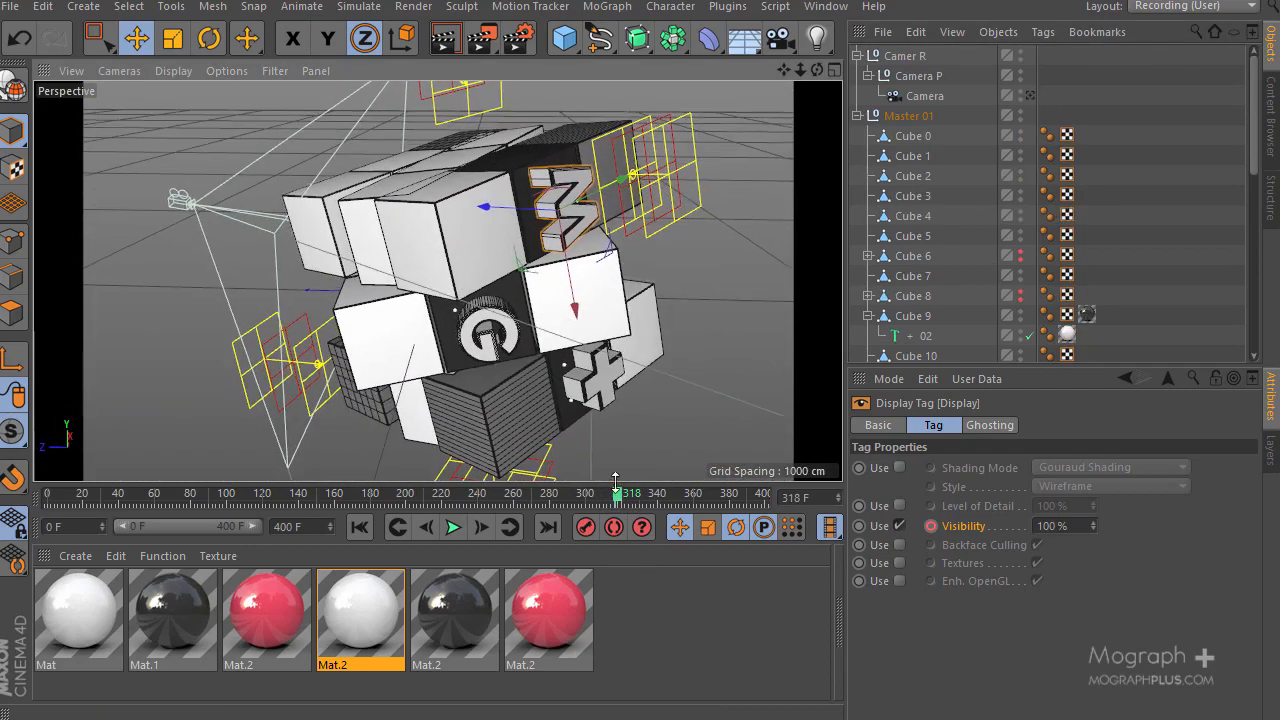
pyautogui.moveTo(614, 500)
pyautogui.mouseDown()
pyautogui.moveTo(626, 504)
pyautogui.moveTo(614, 505)
pyautogui.mouseUp()
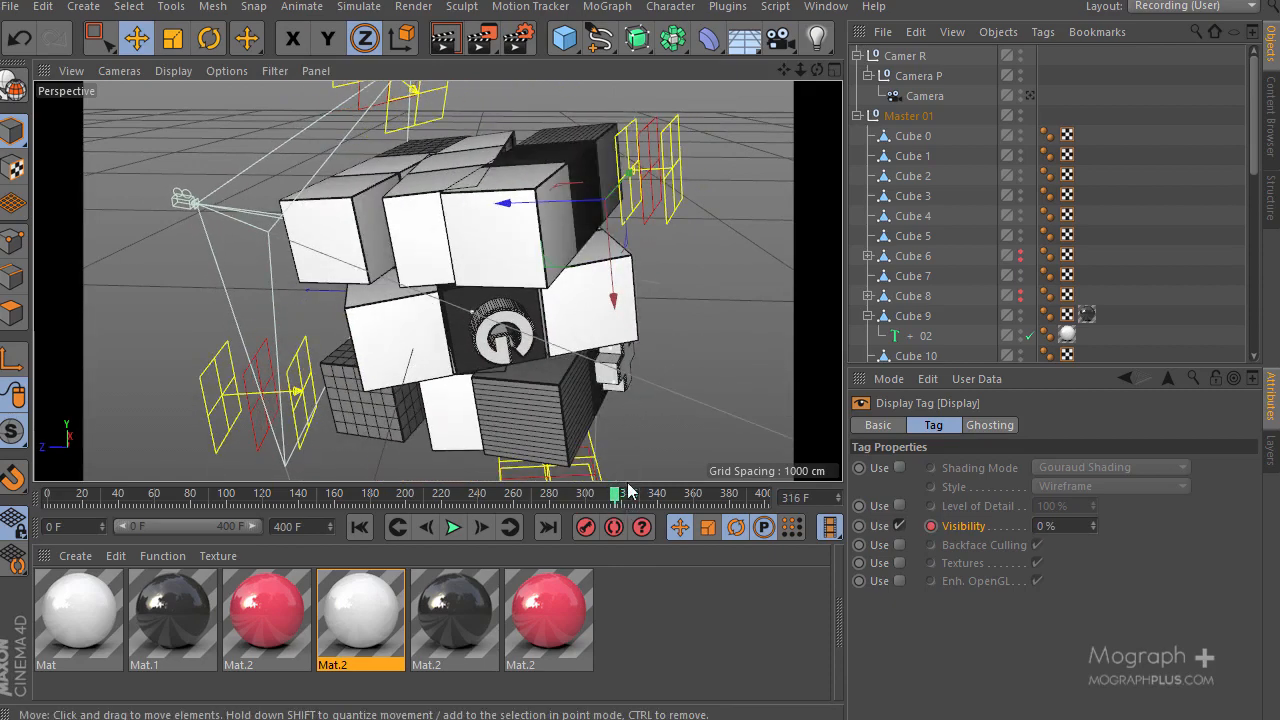
pyautogui.moveTo(619, 500)
pyautogui.mouseDown()
pyautogui.moveTo(672, 498)
pyautogui.moveTo(612, 498)
pyautogui.moveTo(651, 496)
pyautogui.moveTo(623, 496)
pyautogui.moveTo(638, 496)
pyautogui.mouseUp()
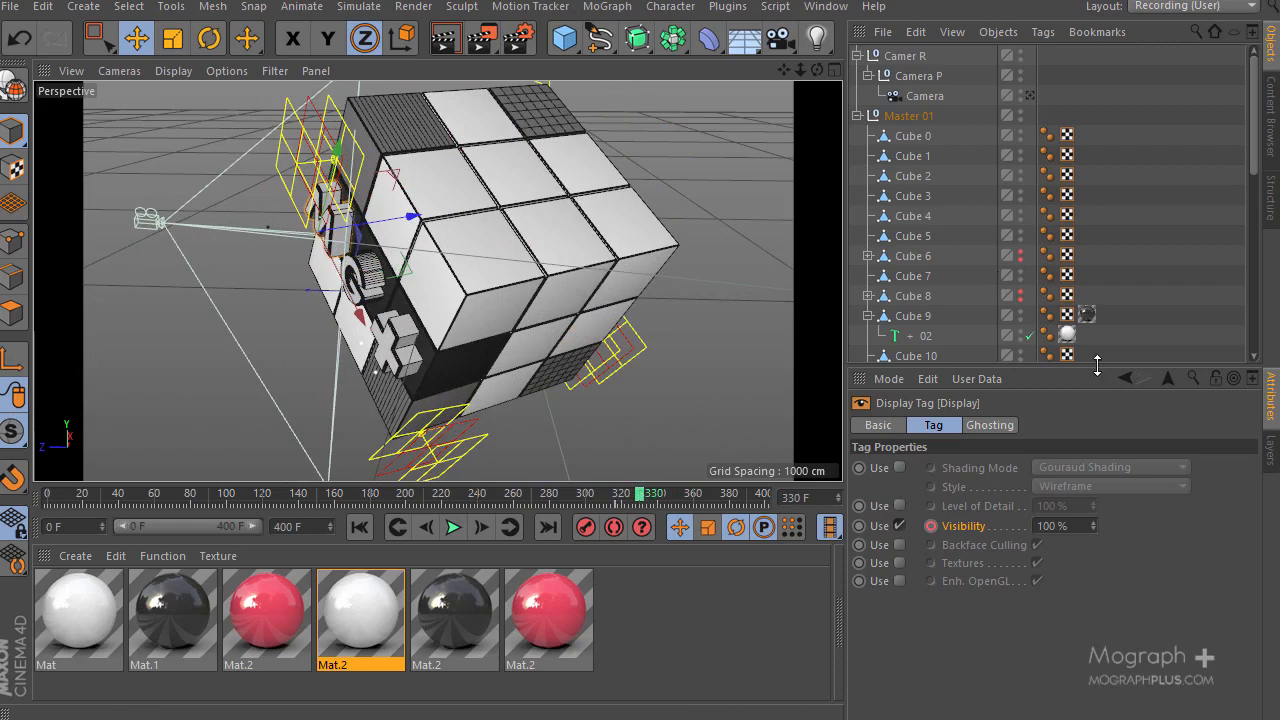
# Copy the M 02 Display tag to the + 02 text under Cube 9 and check its appearance between frames 317 and 323
pyautogui.moveTo(1097, 366); pyautogui.dragTo(1030, 343)
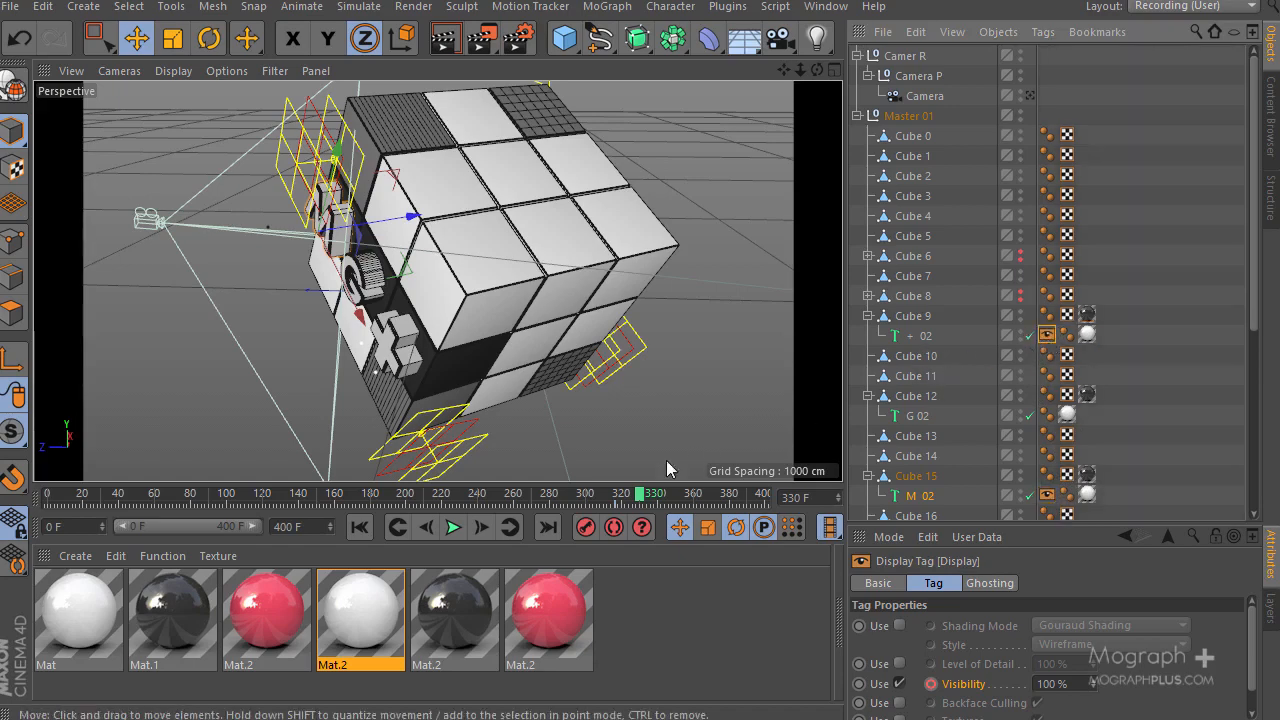
pyautogui.moveTo(631, 498); pyautogui.dragTo(618, 500)
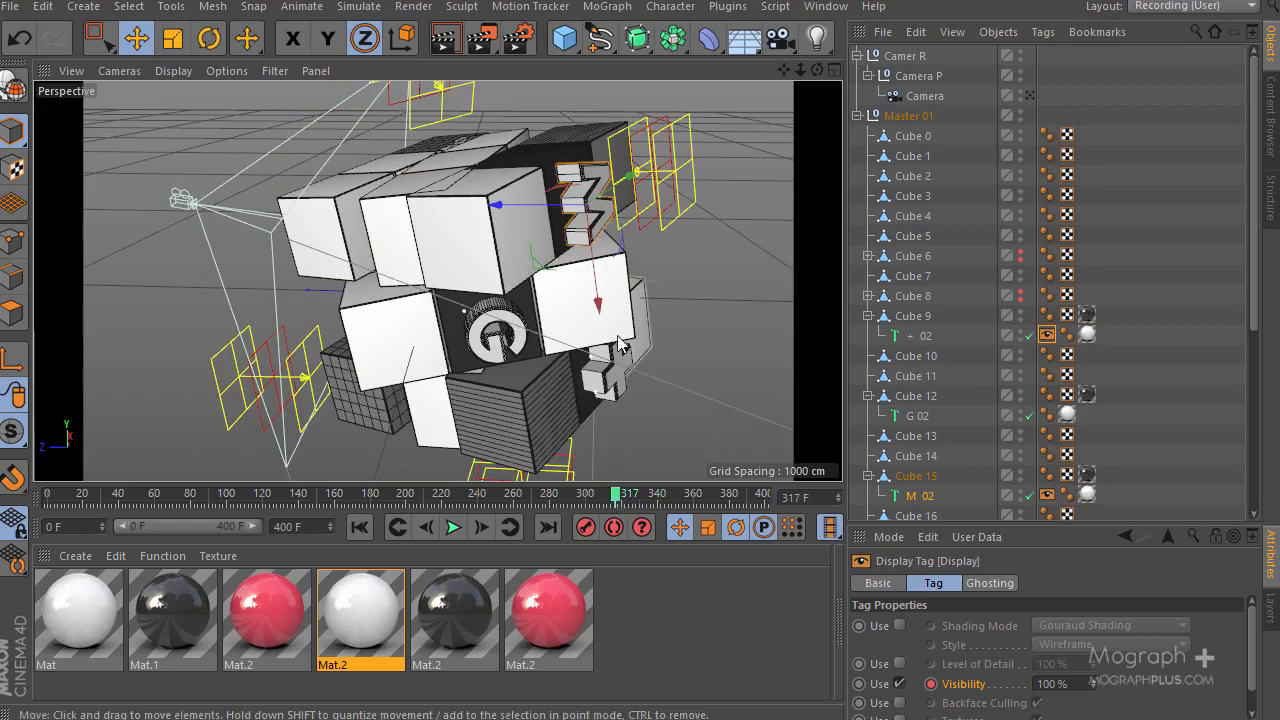
pyautogui.keyDown('alt'); pyautogui.moveTo(624, 345); pyautogui.dragTo(545, 318); pyautogui.keyUp('alt')
pyautogui.moveTo(618, 500)
pyautogui.mouseDown()
pyautogui.moveTo(606, 505)
pyautogui.moveTo(628, 503)
pyautogui.moveTo(617, 496)
pyautogui.mouseUp()
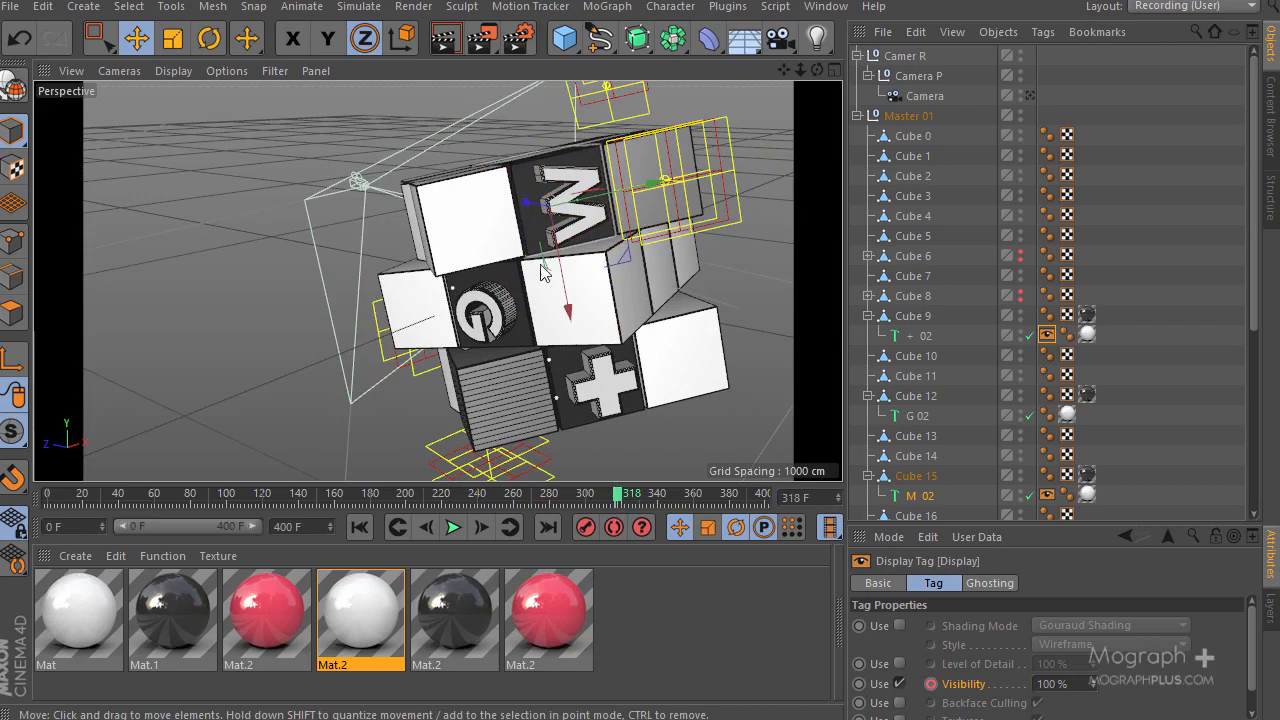
pyautogui.moveTo(618, 496); pyautogui.dragTo(628, 505)
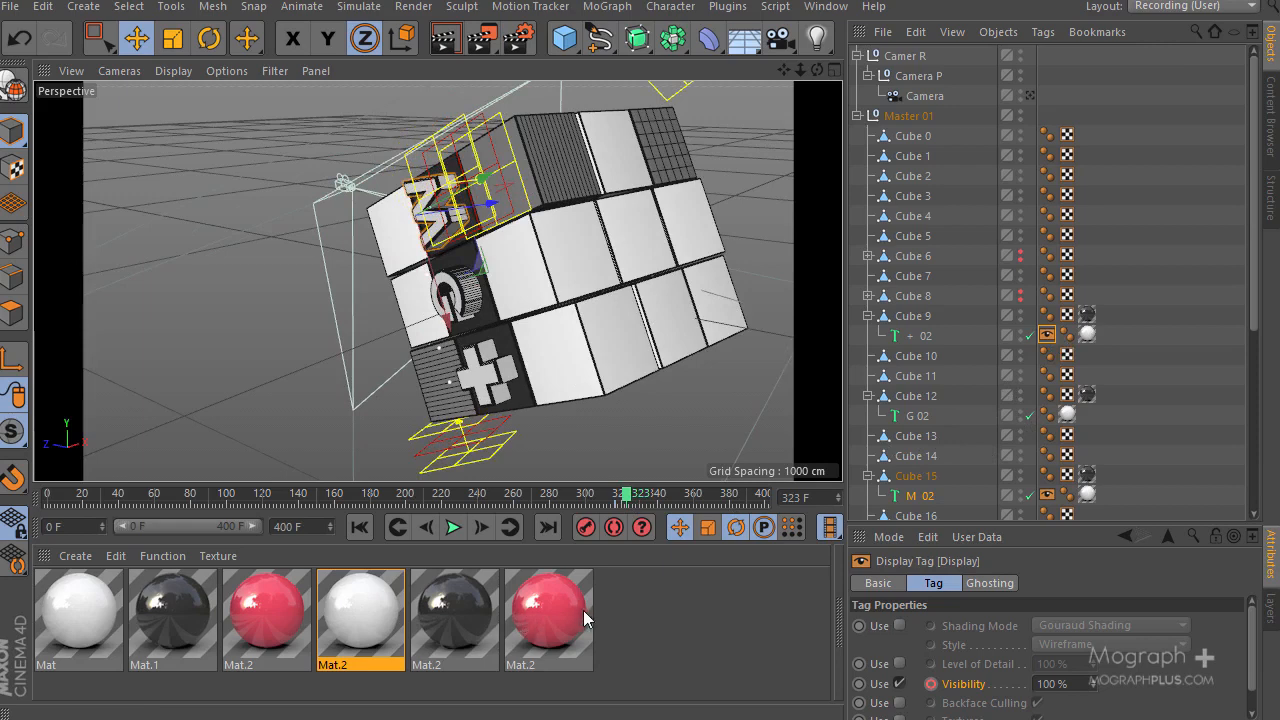
# Replace the white material on + 02 with the second glossy red Mat.2 and go to the visibility keyframe at frame 316
pyautogui.moveTo(570, 606); pyautogui.dragTo(1088, 336)
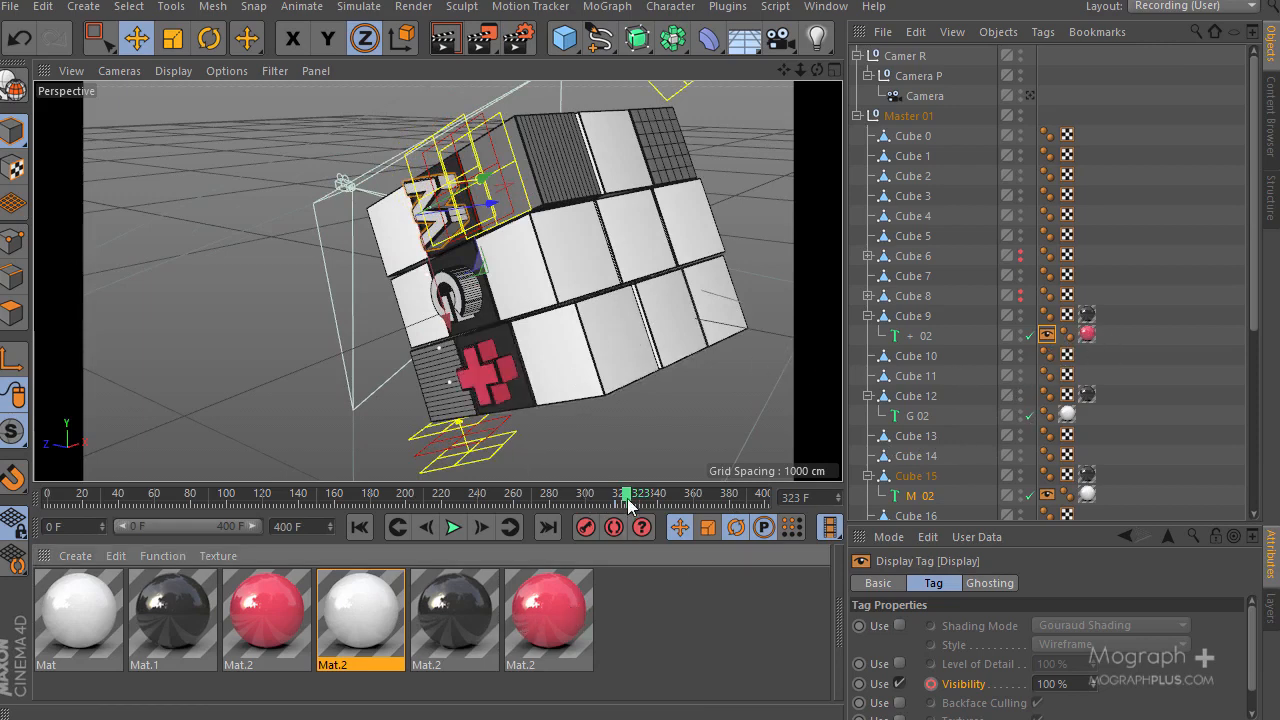
pyautogui.moveTo(626, 500); pyautogui.dragTo(599, 496)
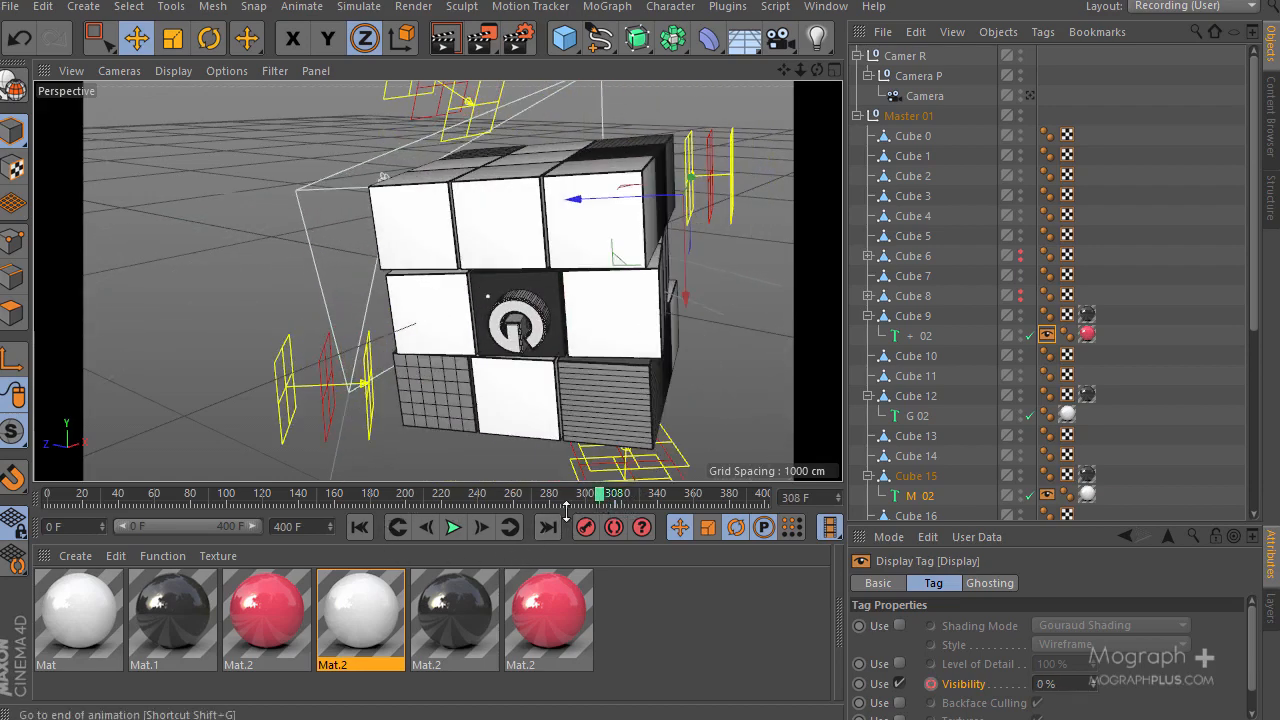
pyautogui.click(510, 527)
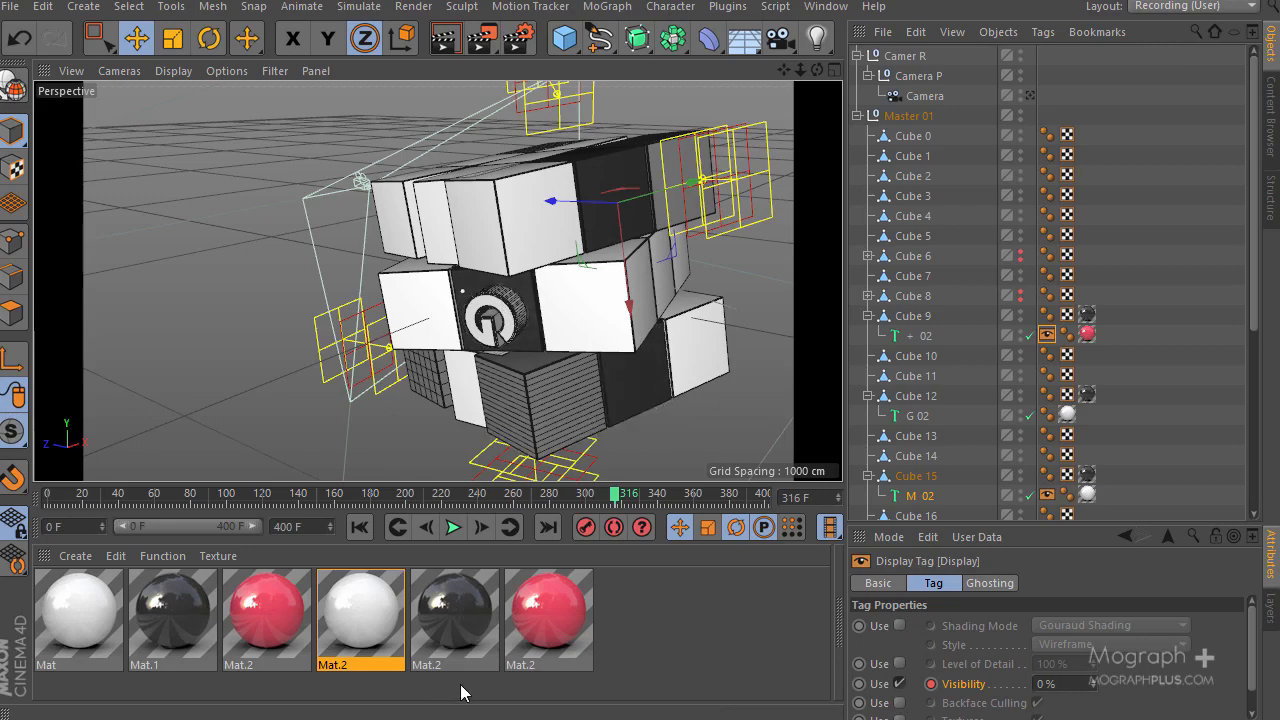
# Duplicate the white and black Mat.2 materials used on the letters and their cubes, and name the copies G W and G B
pyautogui.moveTo(469, 681); pyautogui.dragTo(598, 640)
pyautogui.click(630, 668)
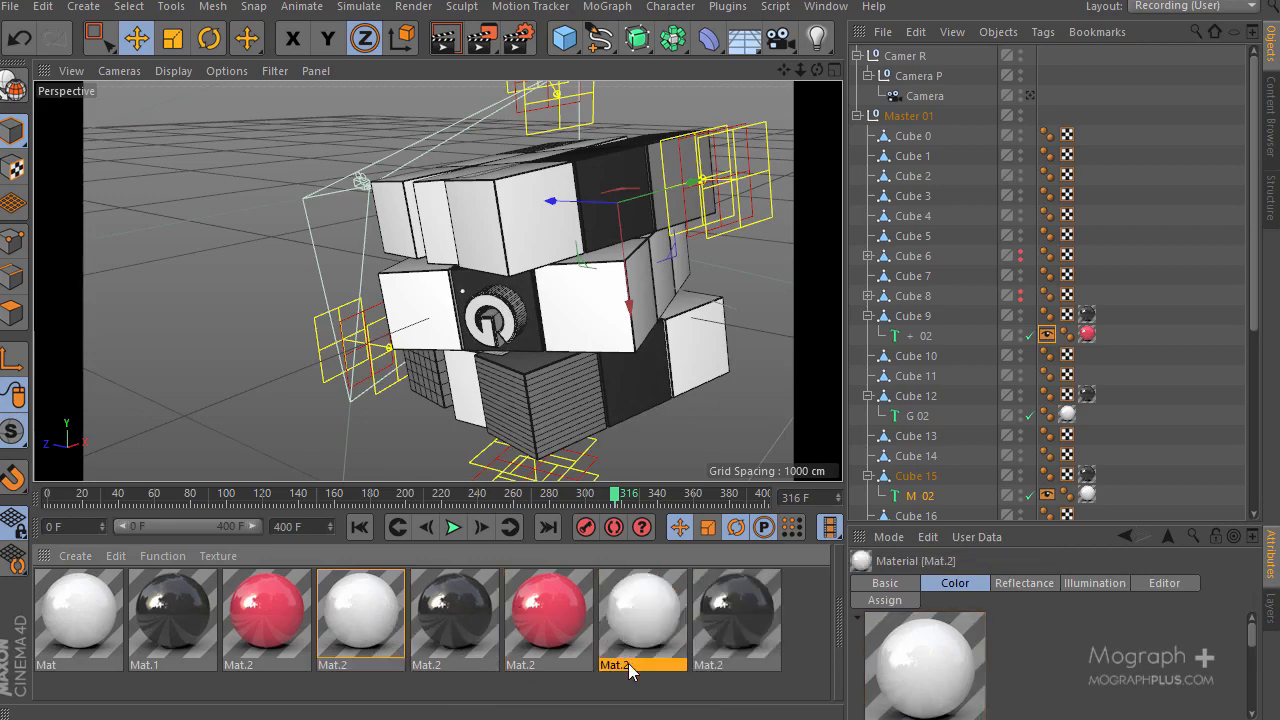
pyautogui.doubleClick(631, 666)
pyautogui.write('G')
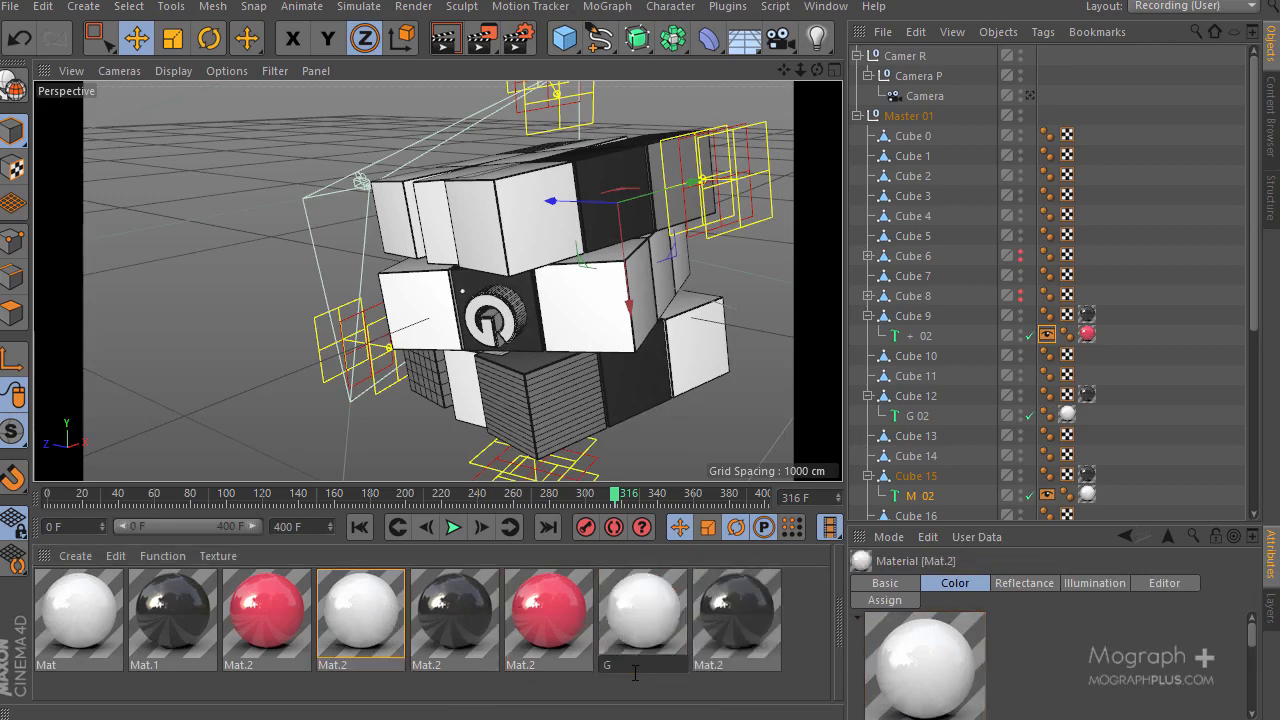
pyautogui.write(' W')
pyautogui.doubleClick(710, 664)
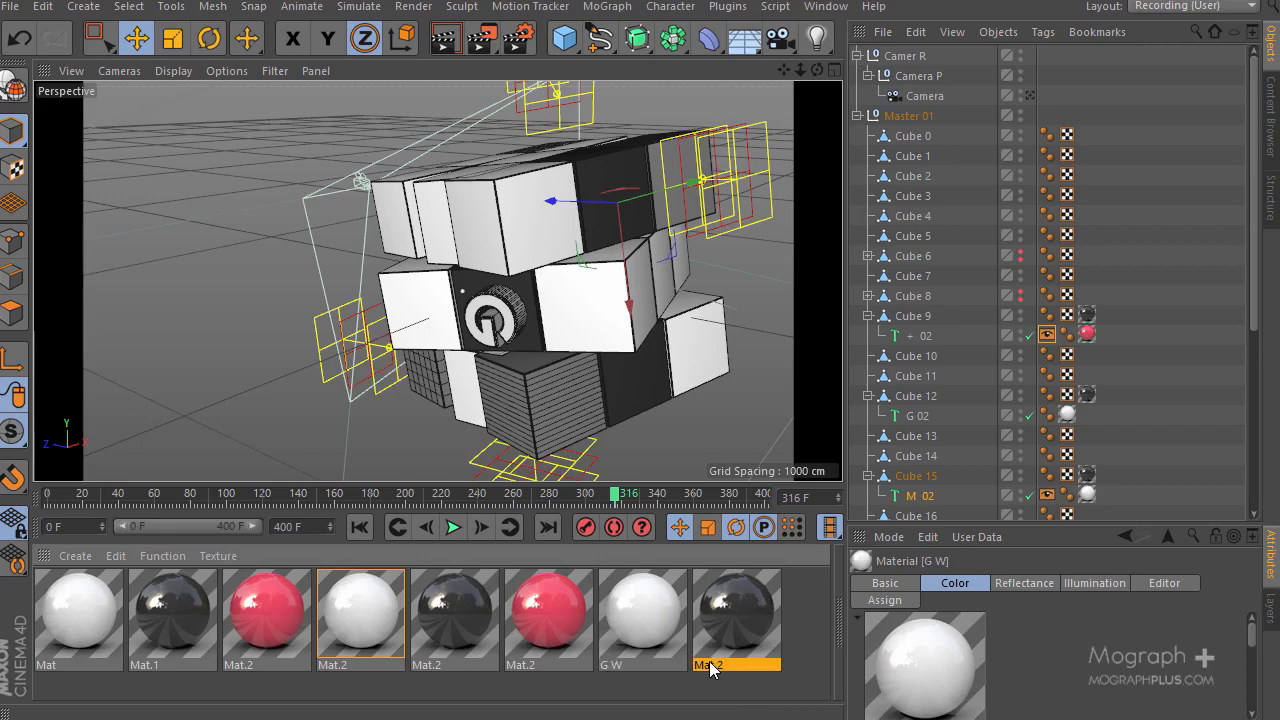
pyautogui.write('G B')
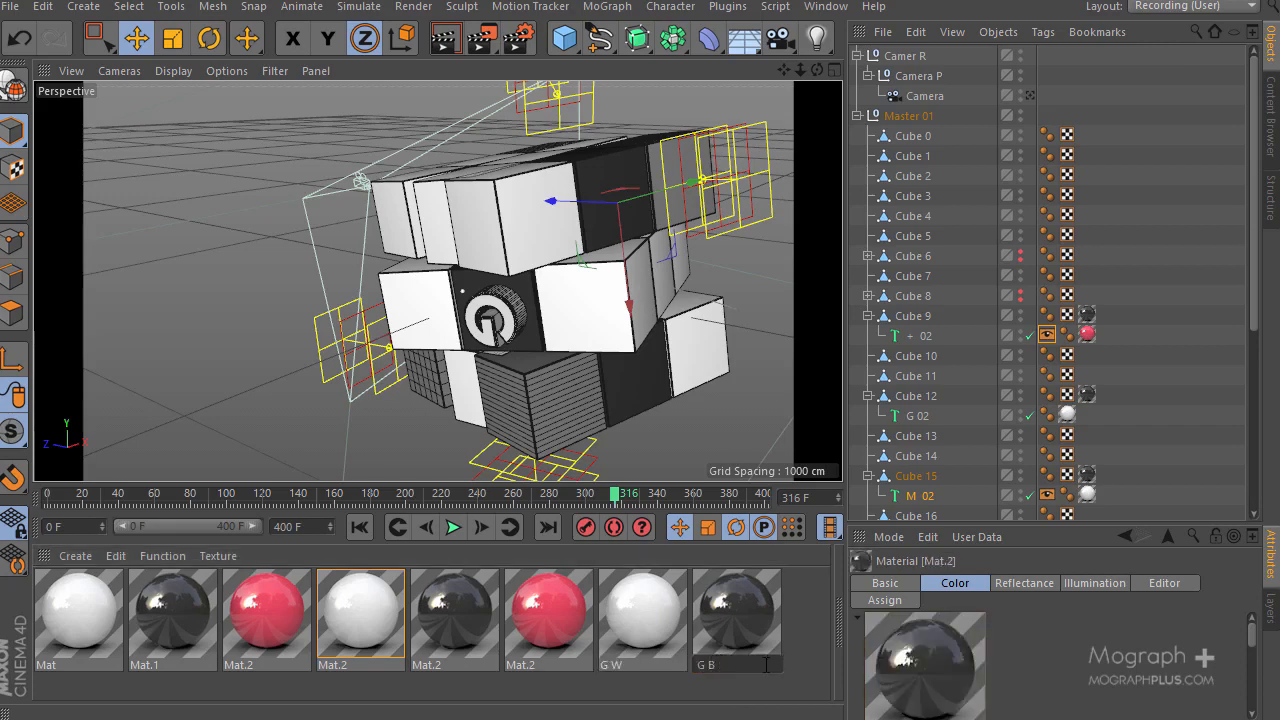
pyautogui.press('Return')
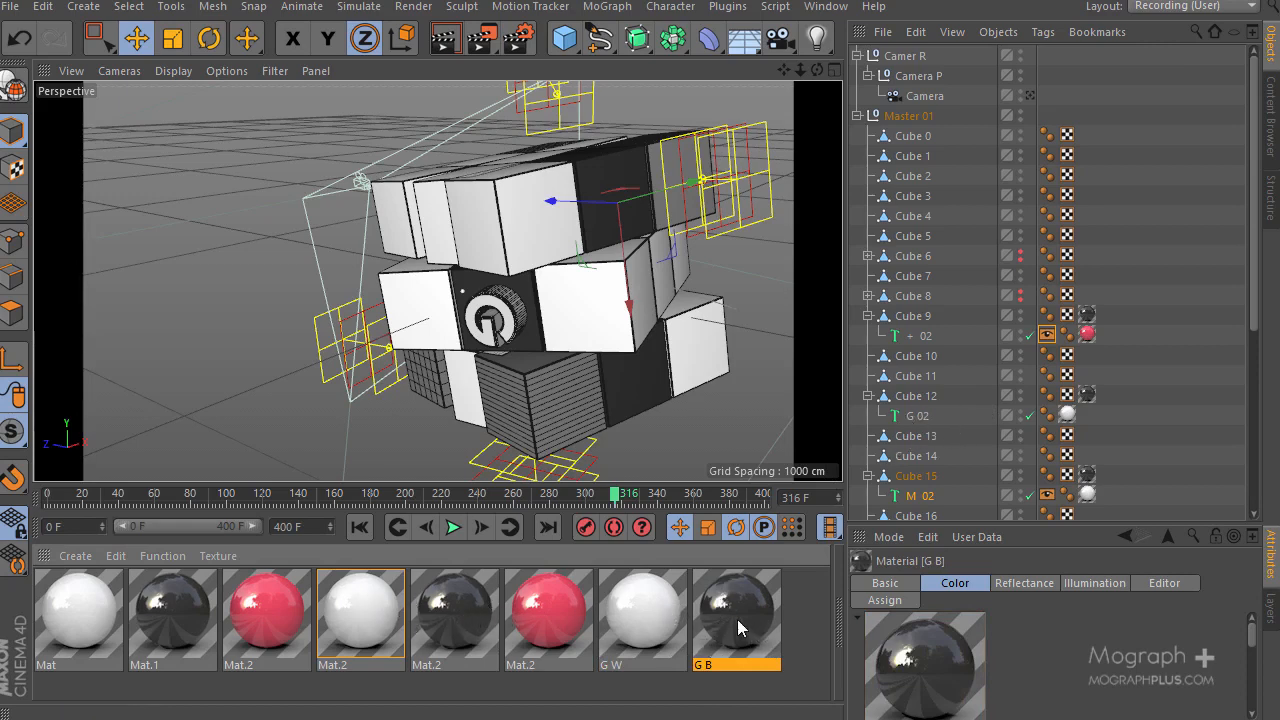
# Replace the material on Cube 12 with G B and the material on its G 02 text with G W
pyautogui.moveTo(737, 619); pyautogui.dragTo(1088, 392)
pyautogui.moveTo(681, 592); pyautogui.dragTo(1066, 410)
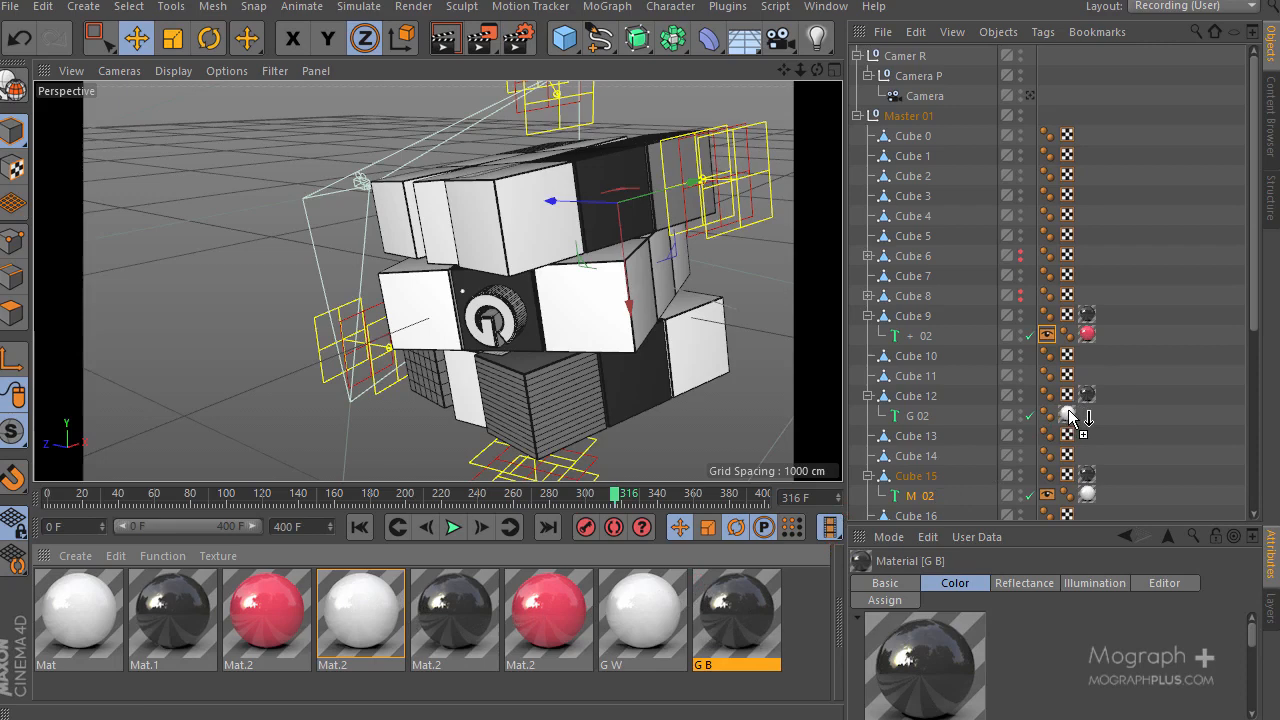
pyautogui.click(434, 612)
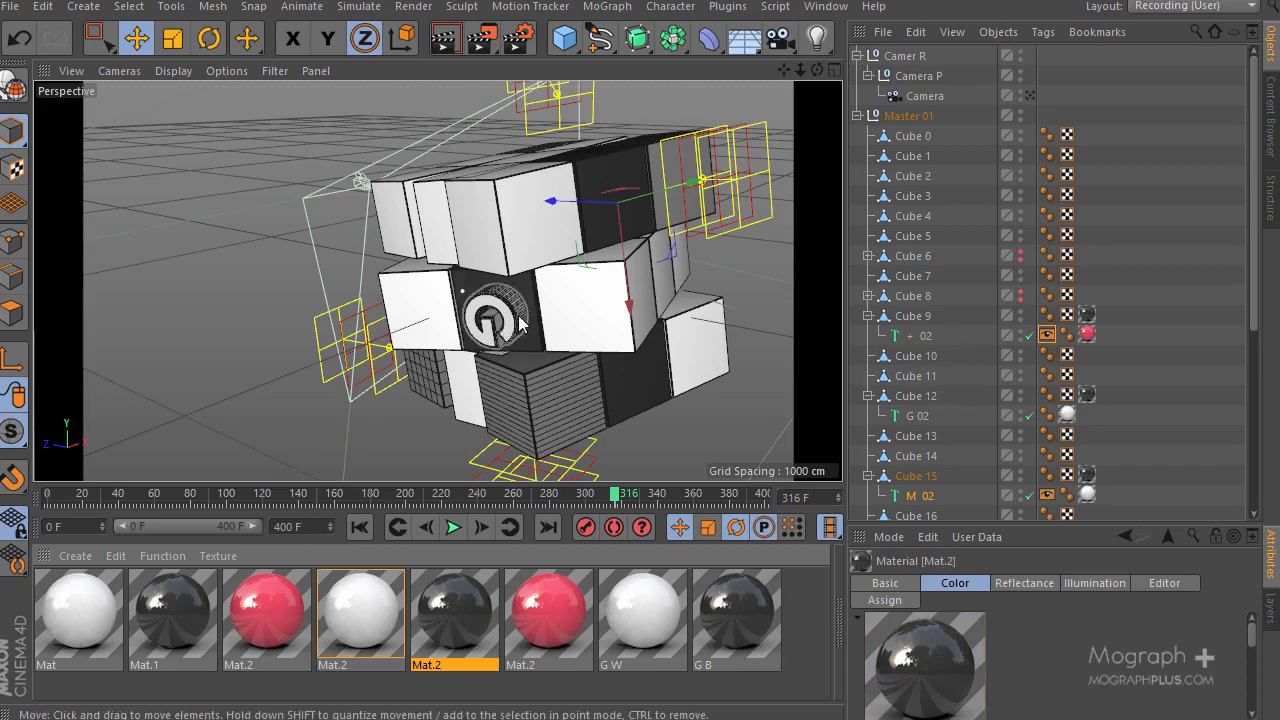
# Check the letters and their cubes between frames 311 and 334 in the free view and through the camera
pyautogui.moveTo(616, 494)
pyautogui.mouseDown()
pyautogui.moveTo(652, 494)
pyautogui.moveTo(562, 494)
pyautogui.moveTo(650, 494)
pyautogui.moveTo(606, 494)
pyautogui.mouseUp()
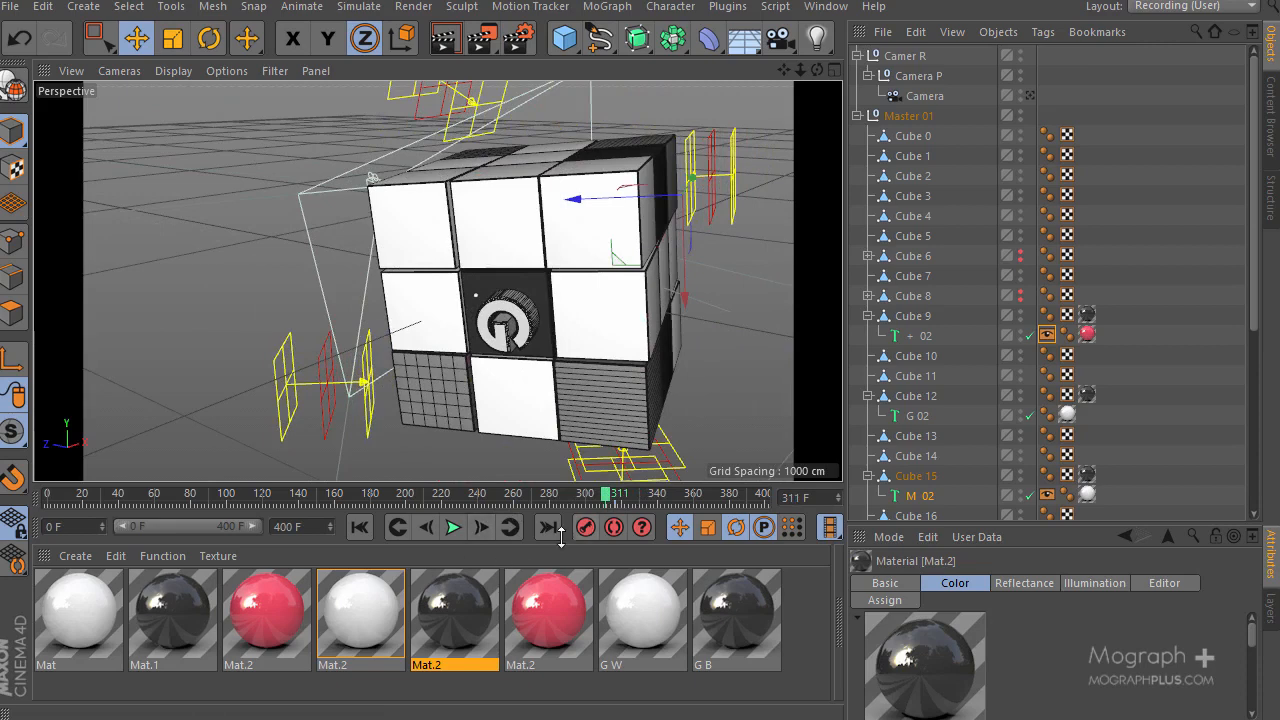
pyautogui.click(482, 528)
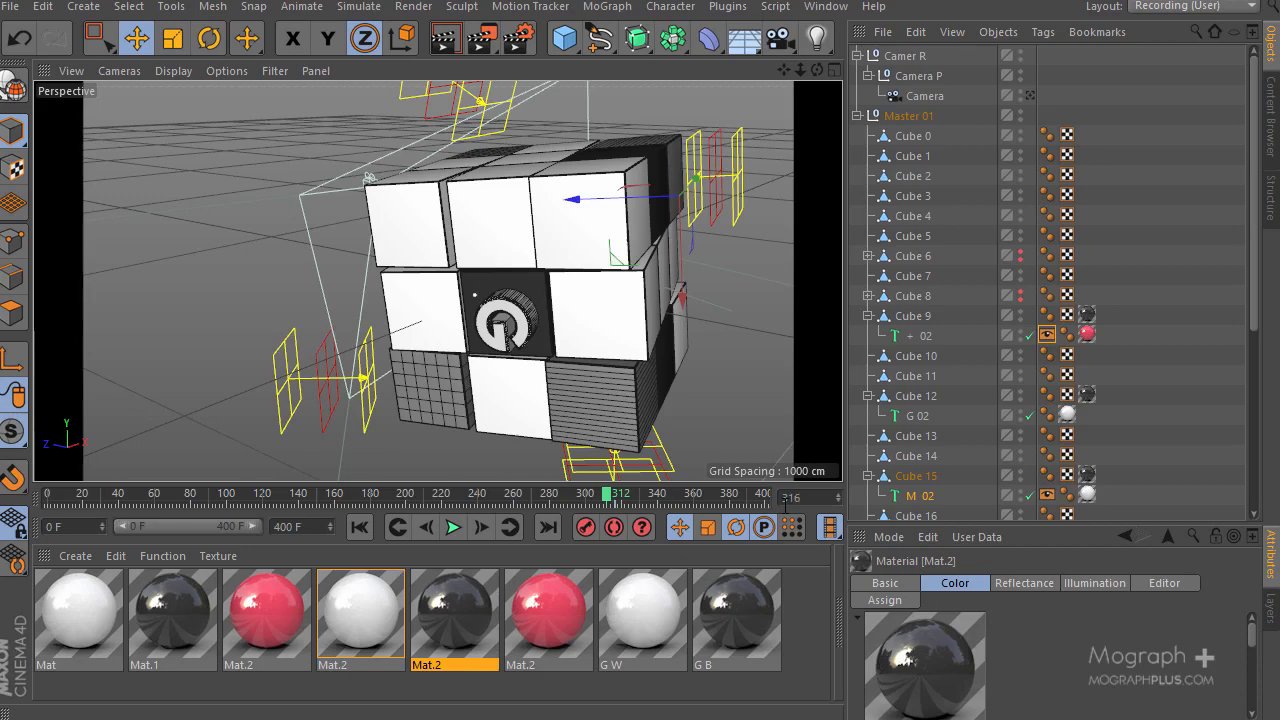
pyautogui.press('Return')
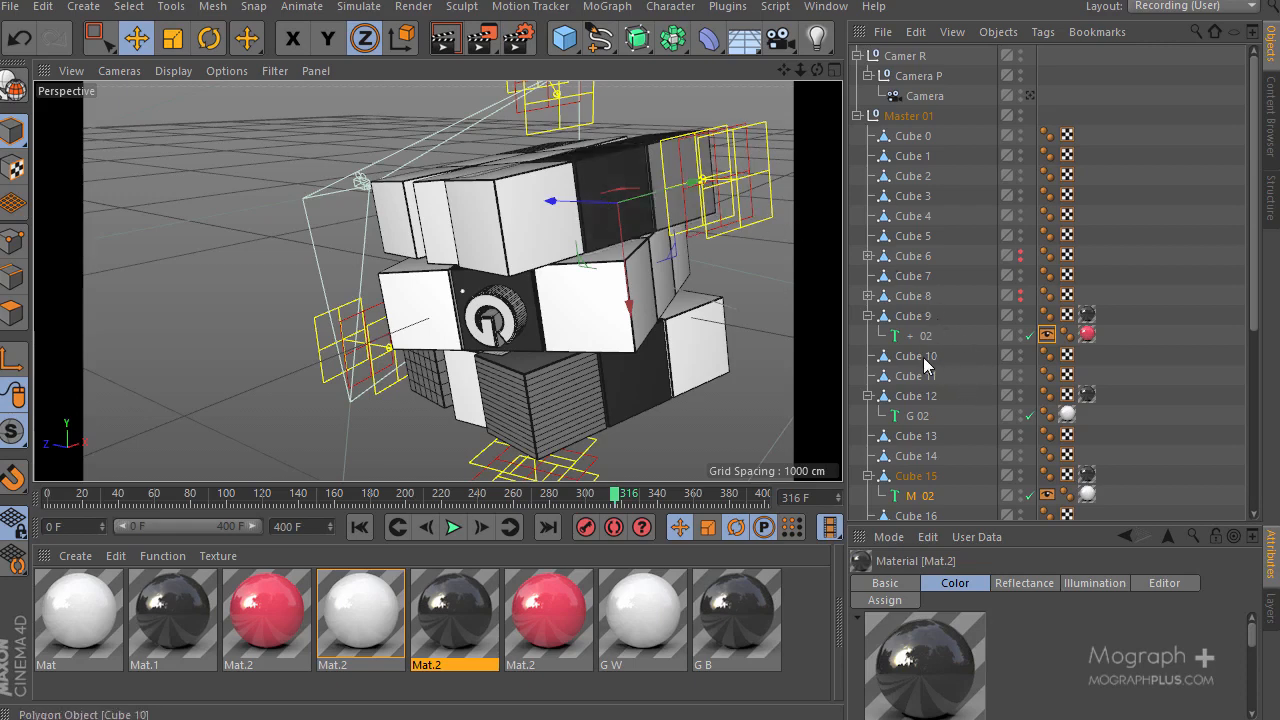
pyautogui.scroll(-3, 924, 366)
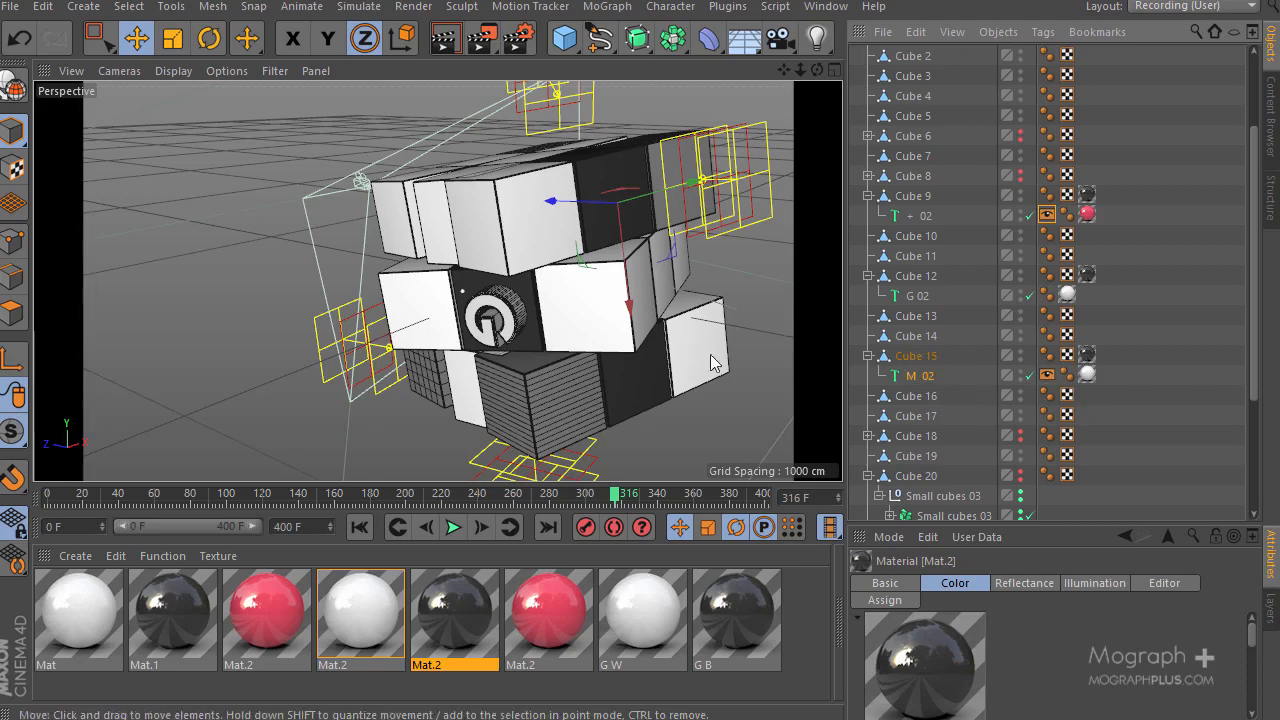
pyautogui.moveTo(622, 483); pyautogui.dragTo(648, 490)
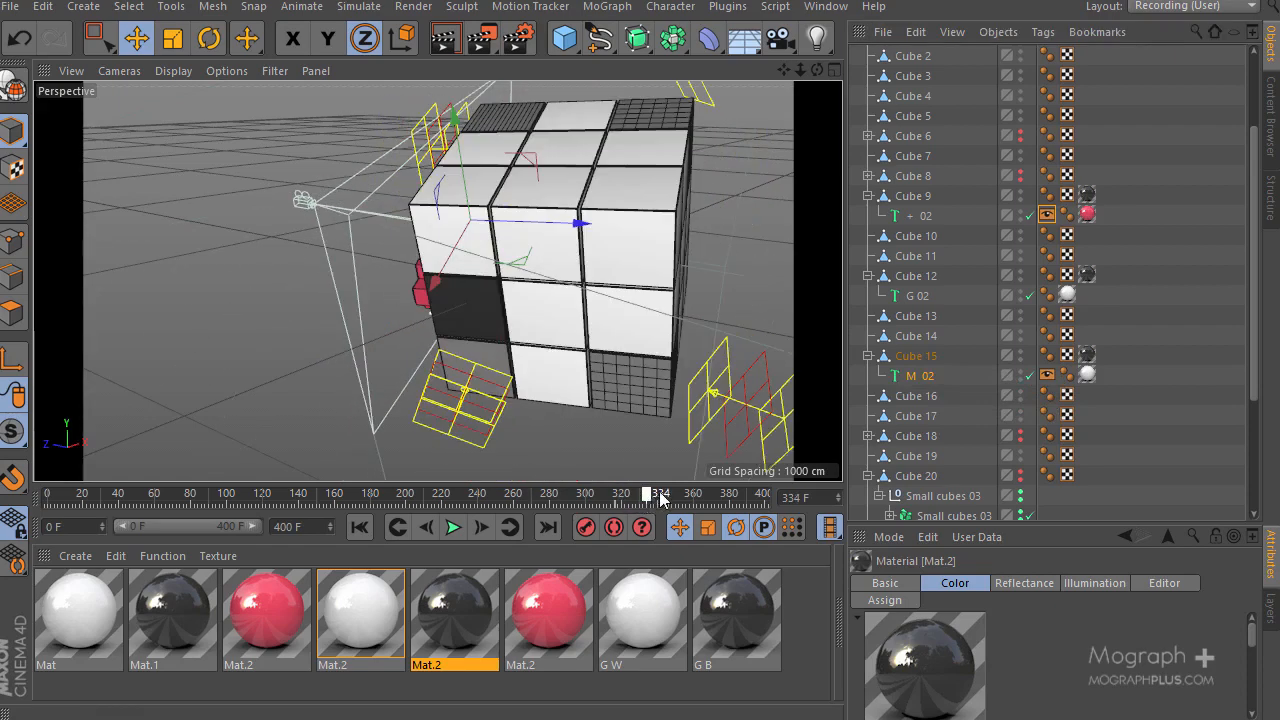
pyautogui.scroll(3, 1000, 180)
pyautogui.click(1030, 95)
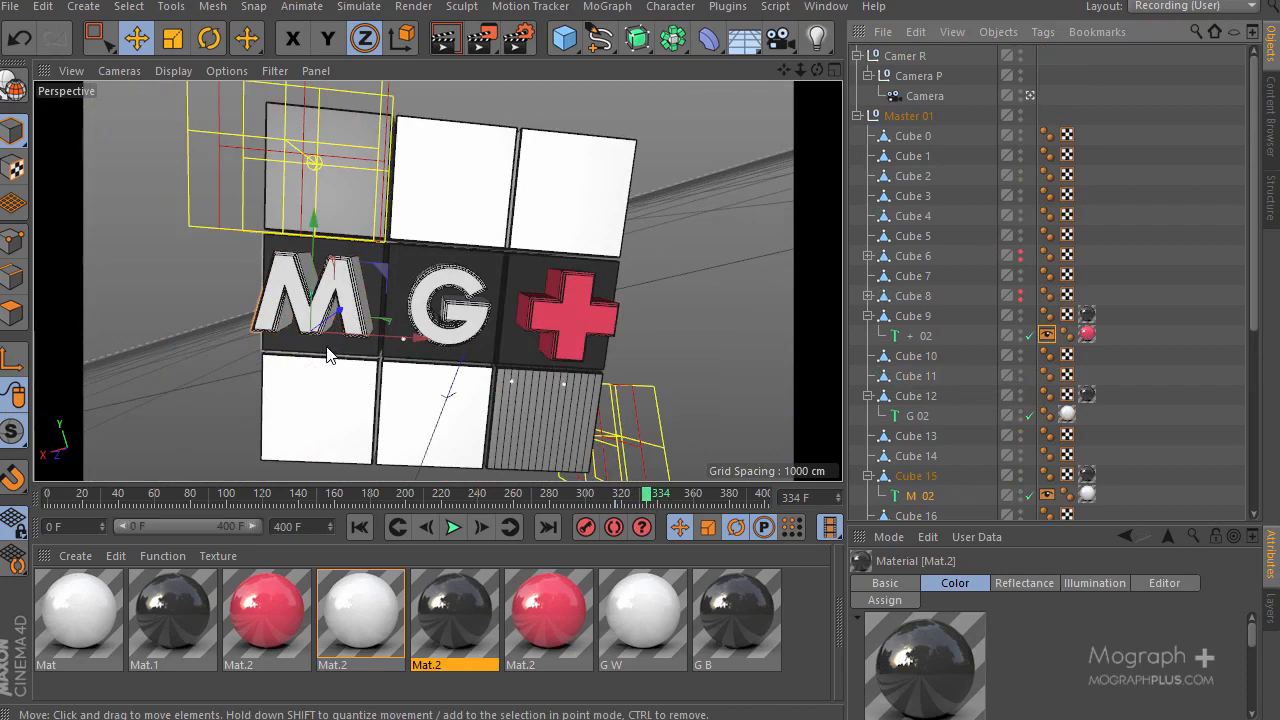
pyautogui.click(328, 353)
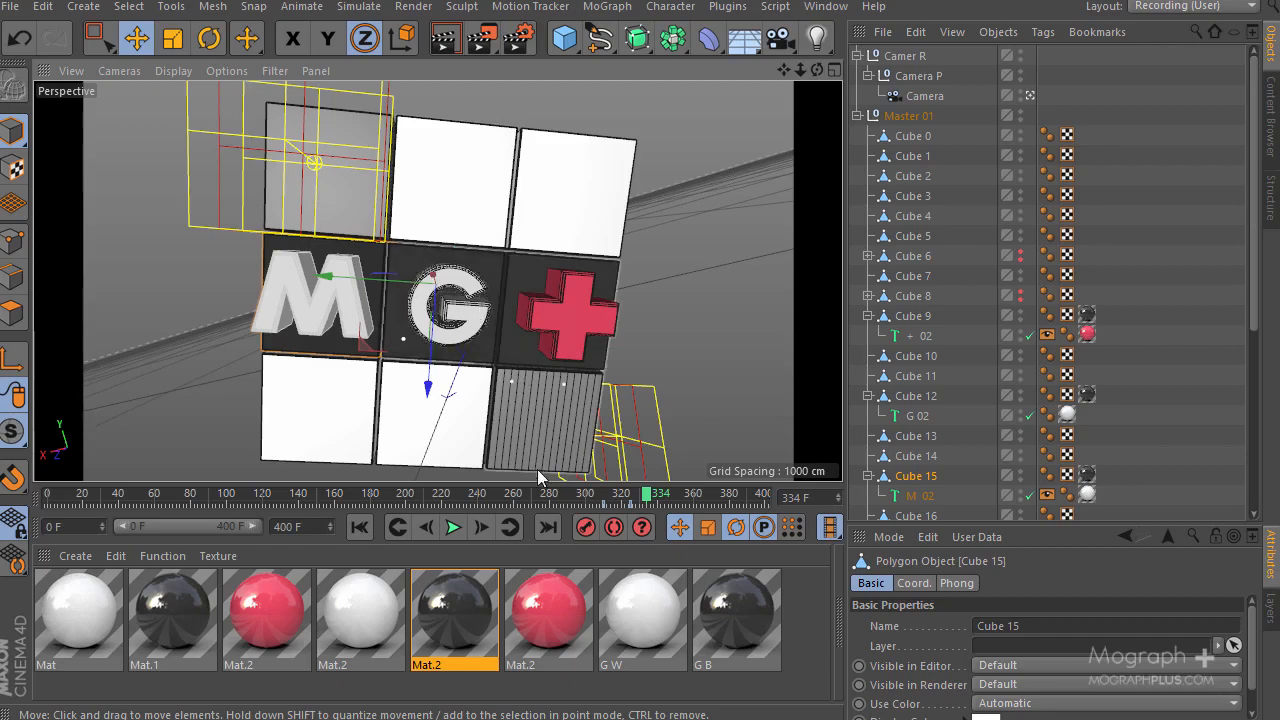
# Open the black Mat.2 used on Cube 15 and keyframe its existing color at frame 317
pyautogui.moveTo(645, 494); pyautogui.dragTo(617, 498)
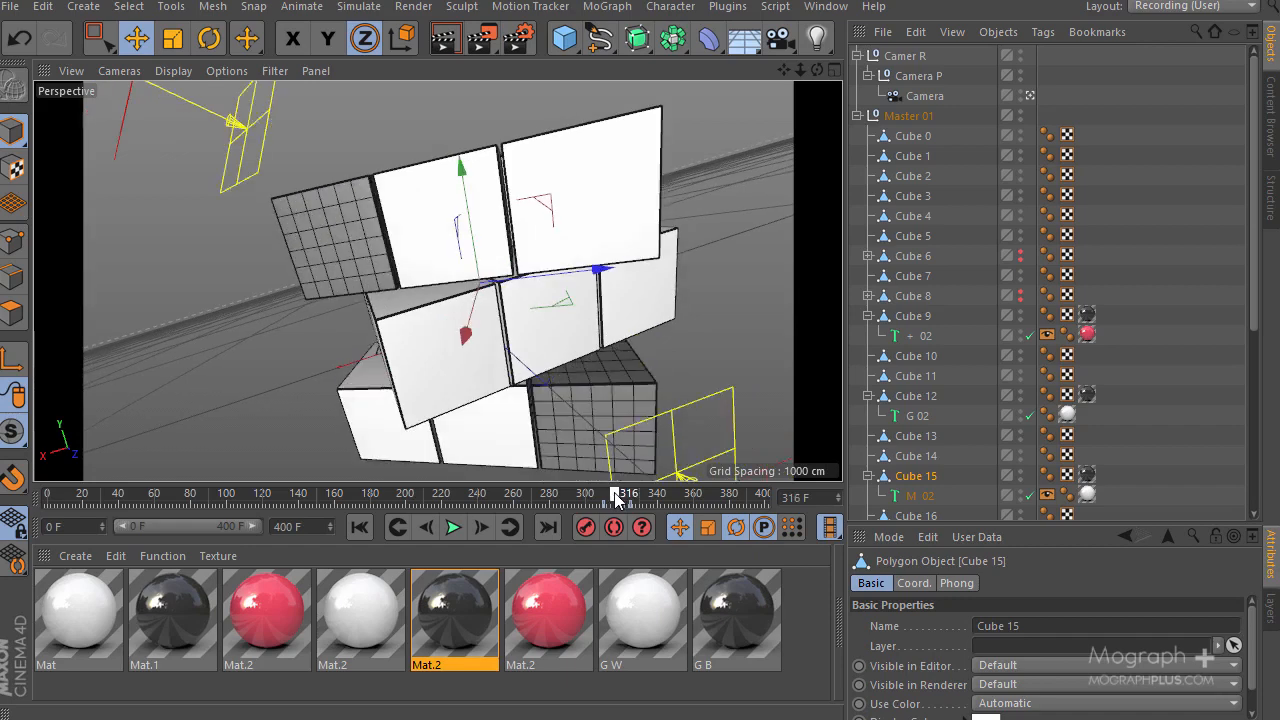
pyautogui.doubleClick(447, 614)
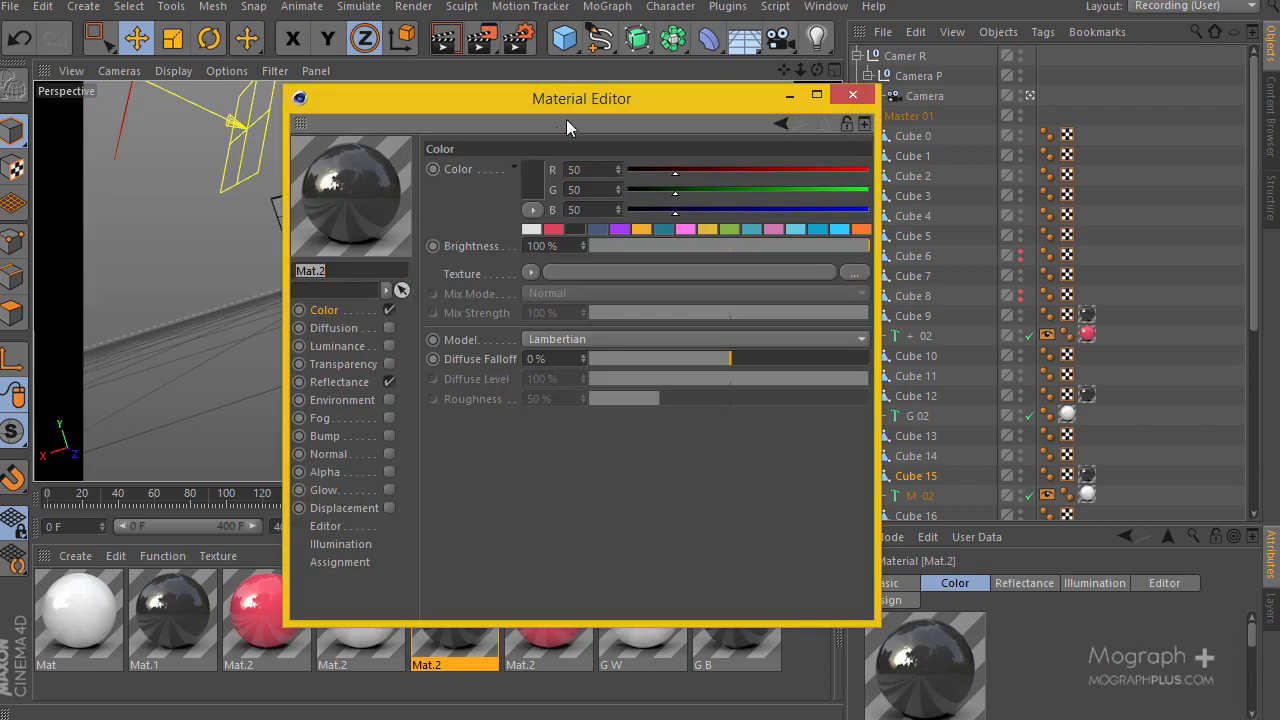
pyautogui.moveTo(571, 105); pyautogui.dragTo(998, 78)
pyautogui.click(481, 527)
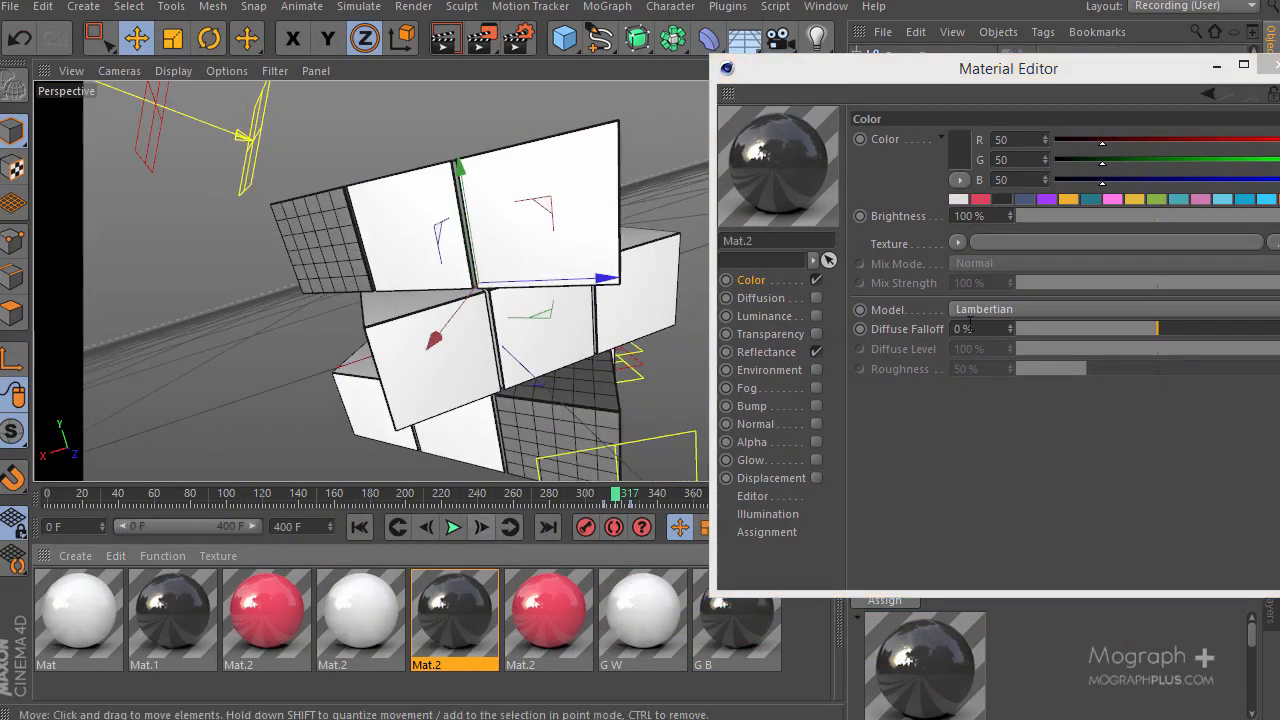
pyautogui.keyDown('ctrl'); pyautogui.click(859, 141); pyautogui.keyUp('ctrl')
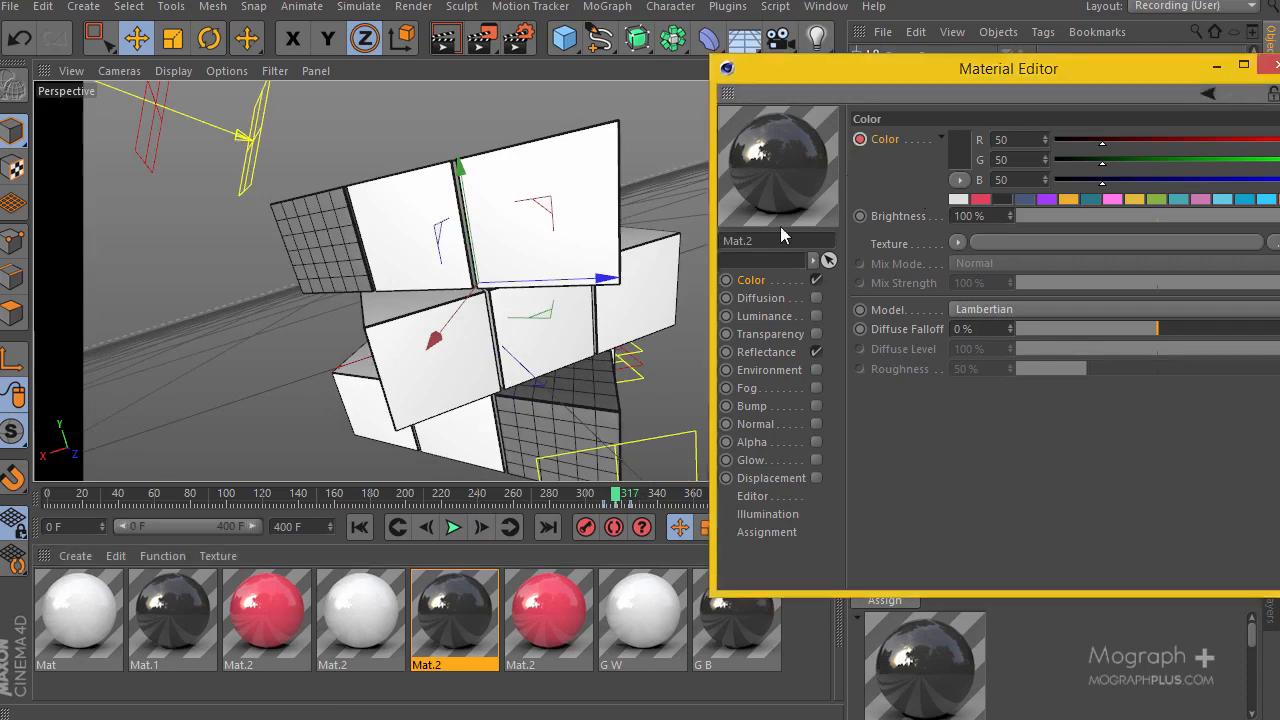
# At frame 316, set the black Mat.2's color to RGB 223, 223, 223 and keyframe it
pyautogui.click(428, 527)
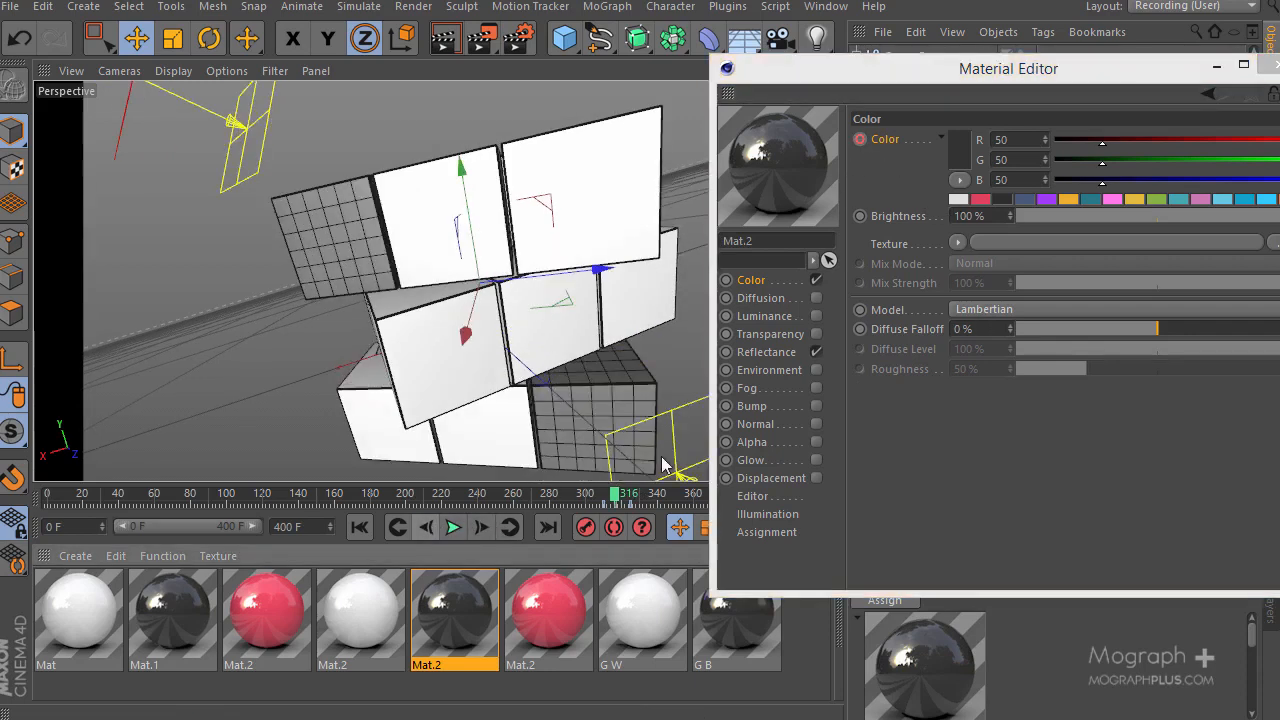
pyautogui.click(1000, 140)
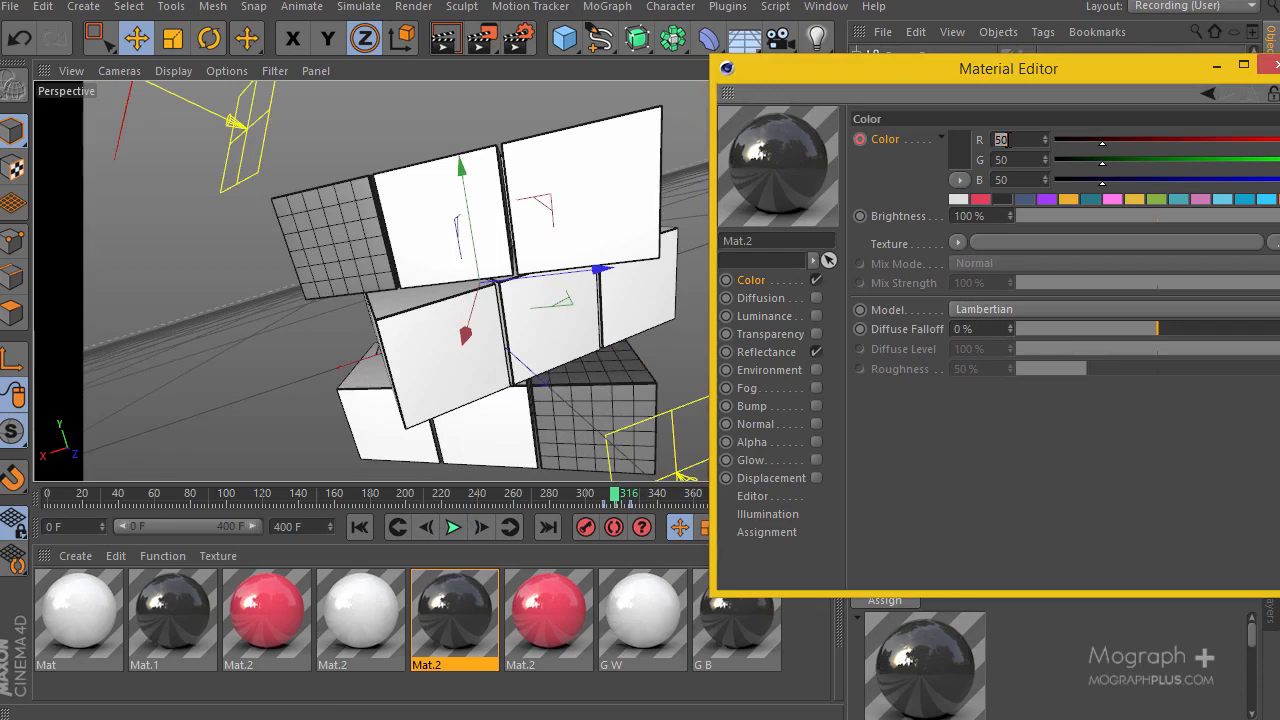
pyautogui.write('223')
pyautogui.click(1003, 160)
pyautogui.write('22')
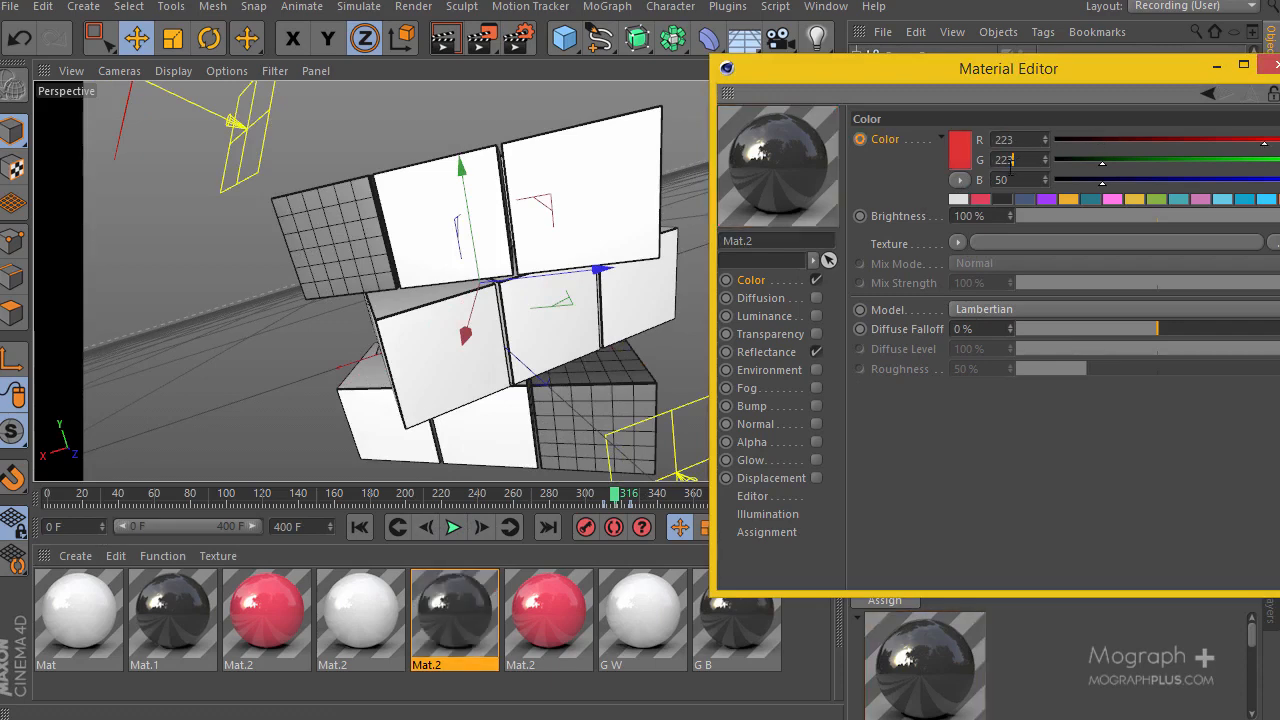
pyautogui.write('3')
pyautogui.click(1010, 180)
pyautogui.write('2')
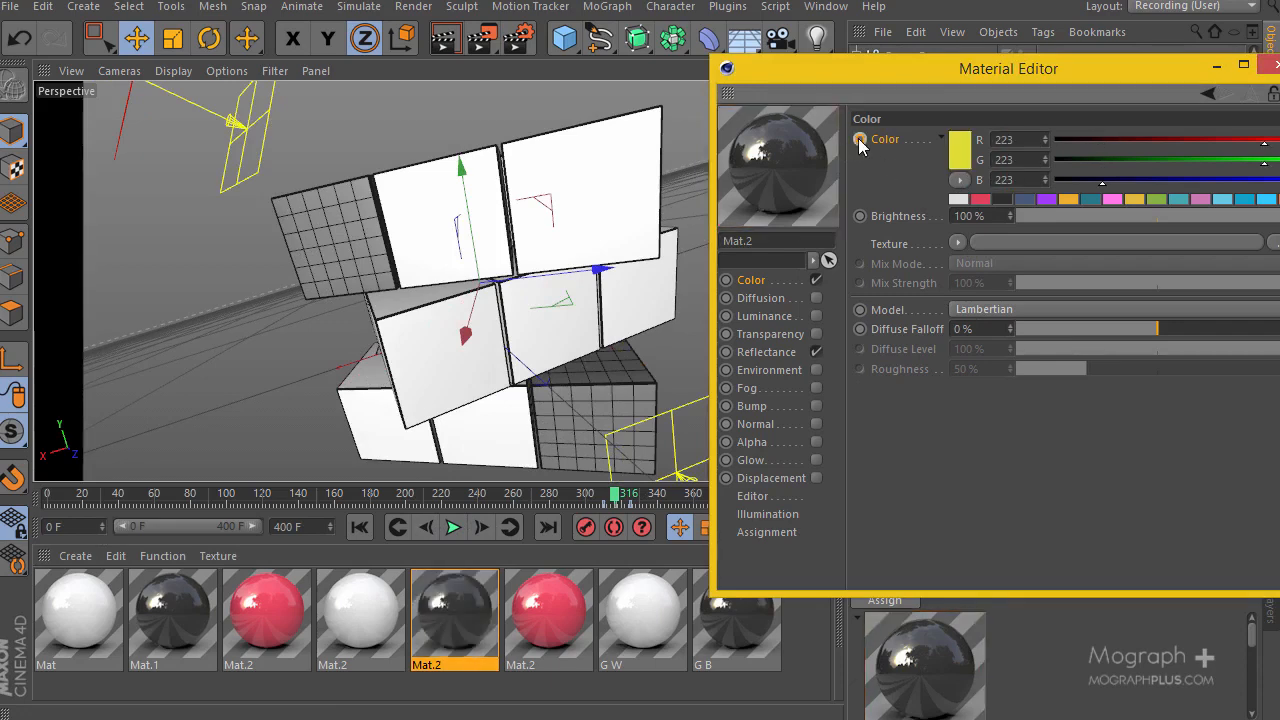
pyautogui.click(860, 140)
# Close the Material Editor and check the animated cube color between frames 316 and 330, in the free view and through the camera
pyautogui.moveTo(617, 497); pyautogui.dragTo(641, 499)
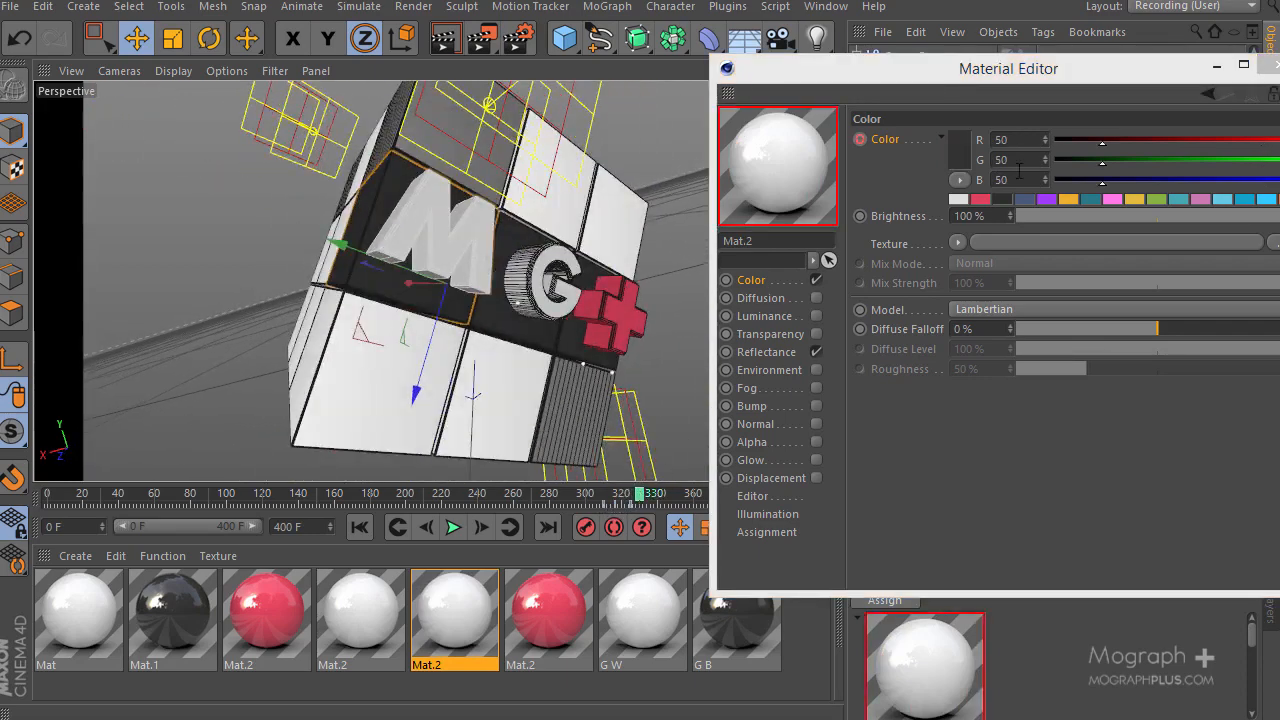
pyautogui.moveTo(1130, 78); pyautogui.dragTo(734, 180)
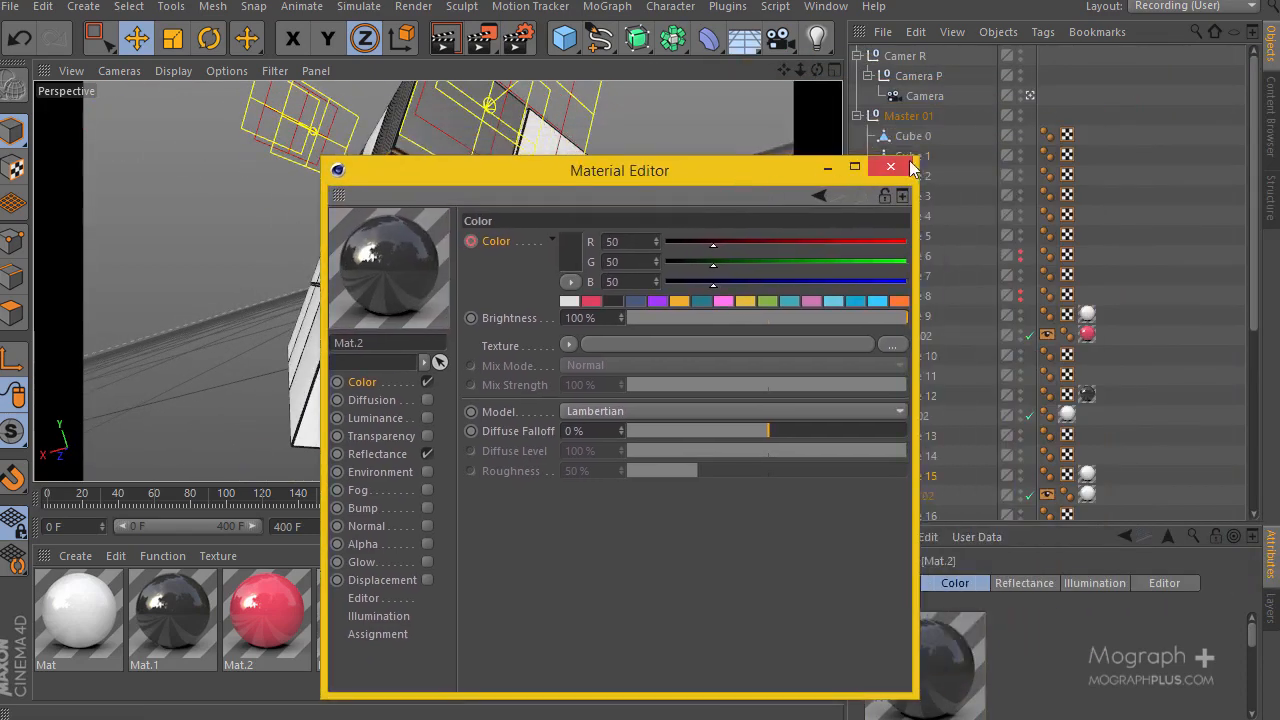
pyautogui.click(892, 168)
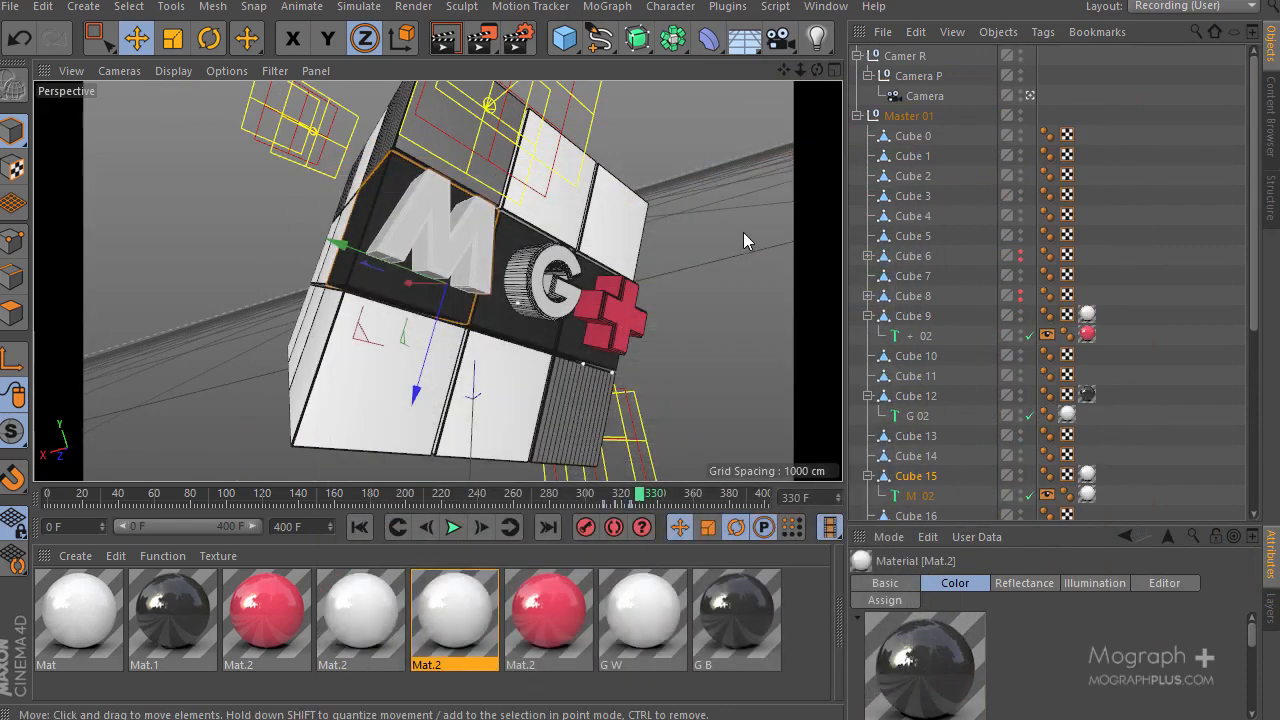
pyautogui.click(1030, 96)
pyautogui.keyDown('alt'); pyautogui.moveTo(507, 296); pyautogui.dragTo(576, 470); pyautogui.keyUp('alt')
pyautogui.moveTo(645, 494); pyautogui.dragTo(493, 265)
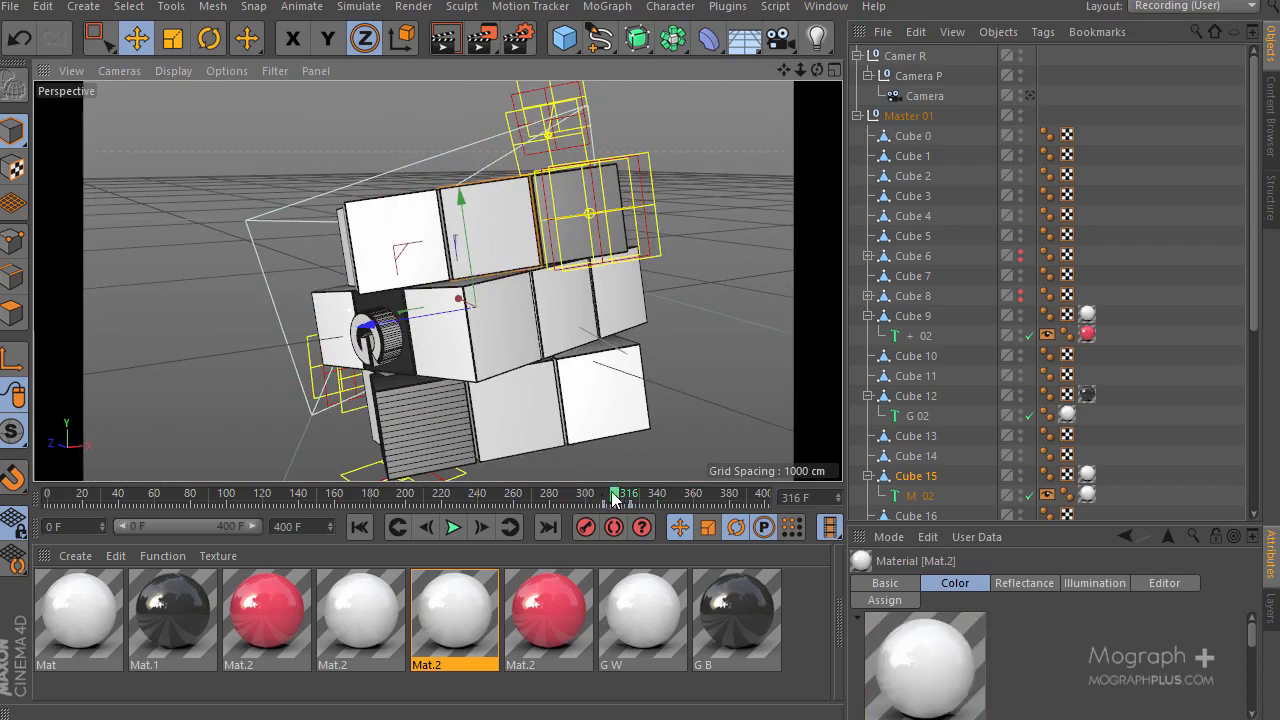
pyautogui.moveTo(613, 494)
pyautogui.mouseDown()
pyautogui.moveTo(649, 493)
pyautogui.moveTo(606, 494)
pyautogui.moveTo(637, 493)
pyautogui.mouseUp()
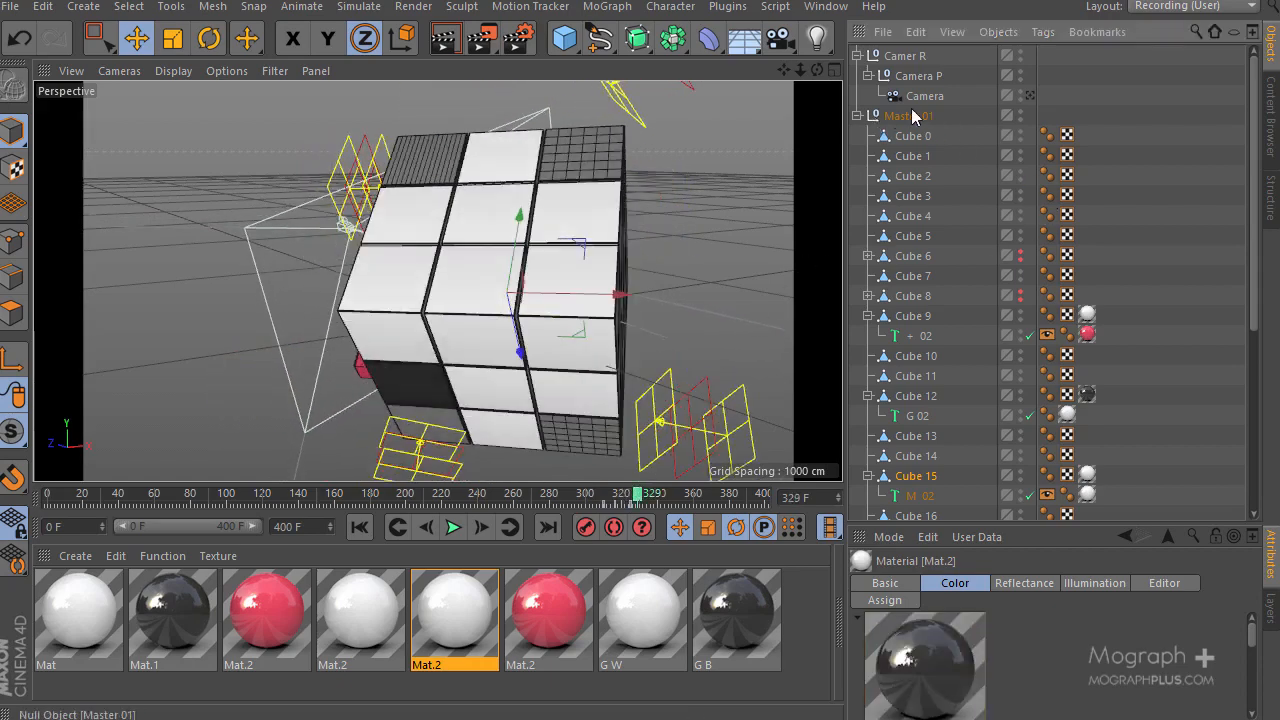
pyautogui.click(1031, 96)
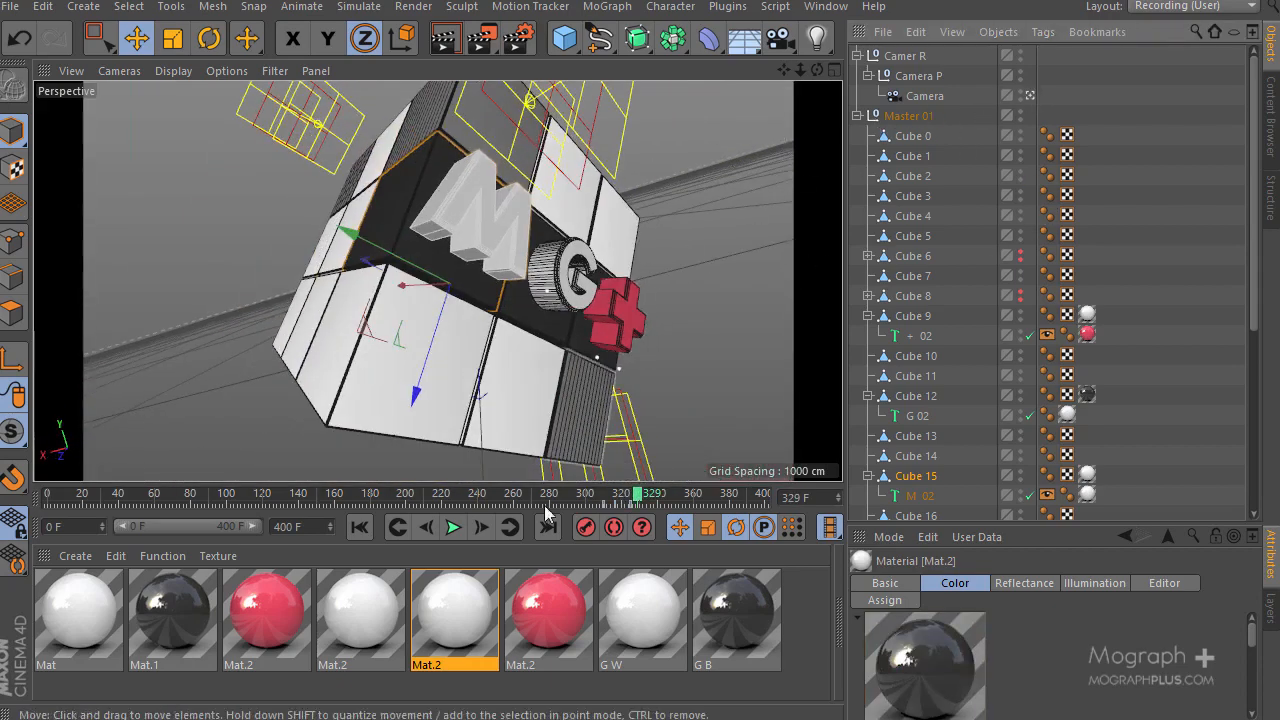
# Examine the cubes at frame 251 through the camera and from other sides in the free view
pyautogui.moveTo(637, 493); pyautogui.dragTo(512, 507)
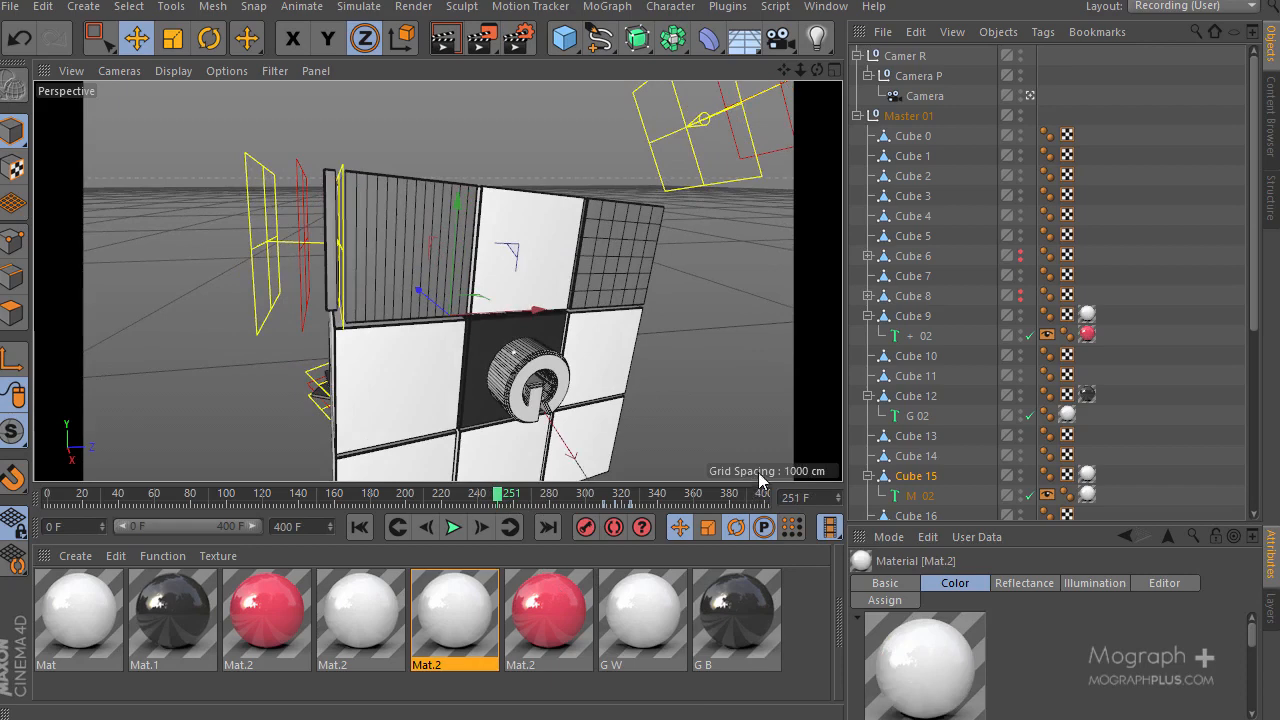
pyautogui.click(945, 376)
pyautogui.click(1030, 95)
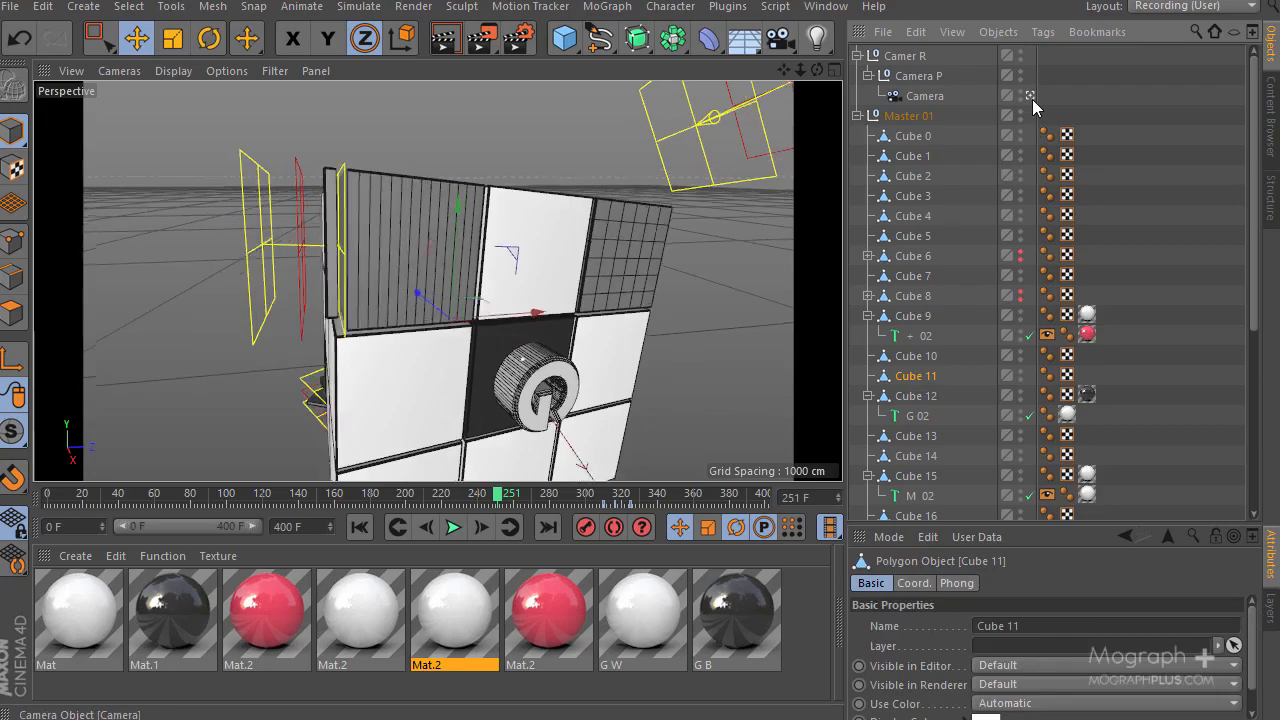
pyautogui.moveTo(577, 320)
pyautogui.keyDown('alt'); pyautogui.mouseDown()
pyautogui.moveTo(757, 246)
pyautogui.moveTo(673, 350)
pyautogui.moveTo(566, 335)
pyautogui.mouseUp(); pyautogui.keyUp('alt')
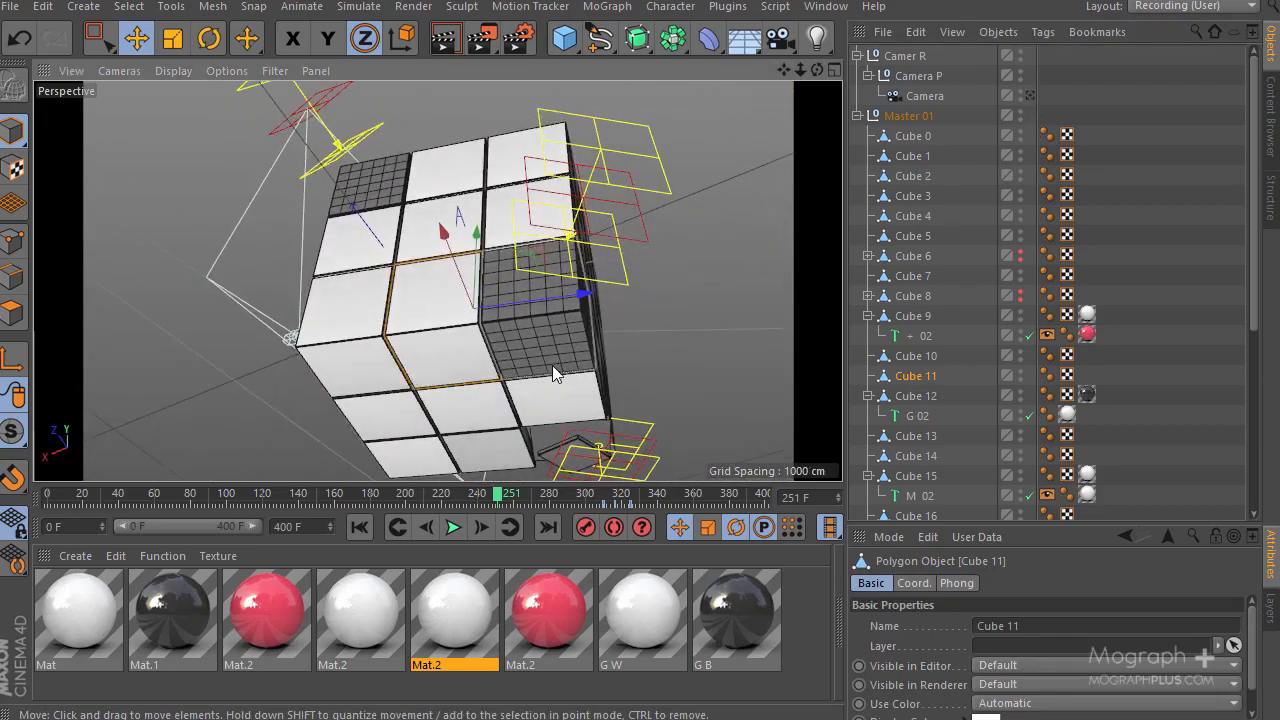
pyautogui.scroll(-3, 944, 455)
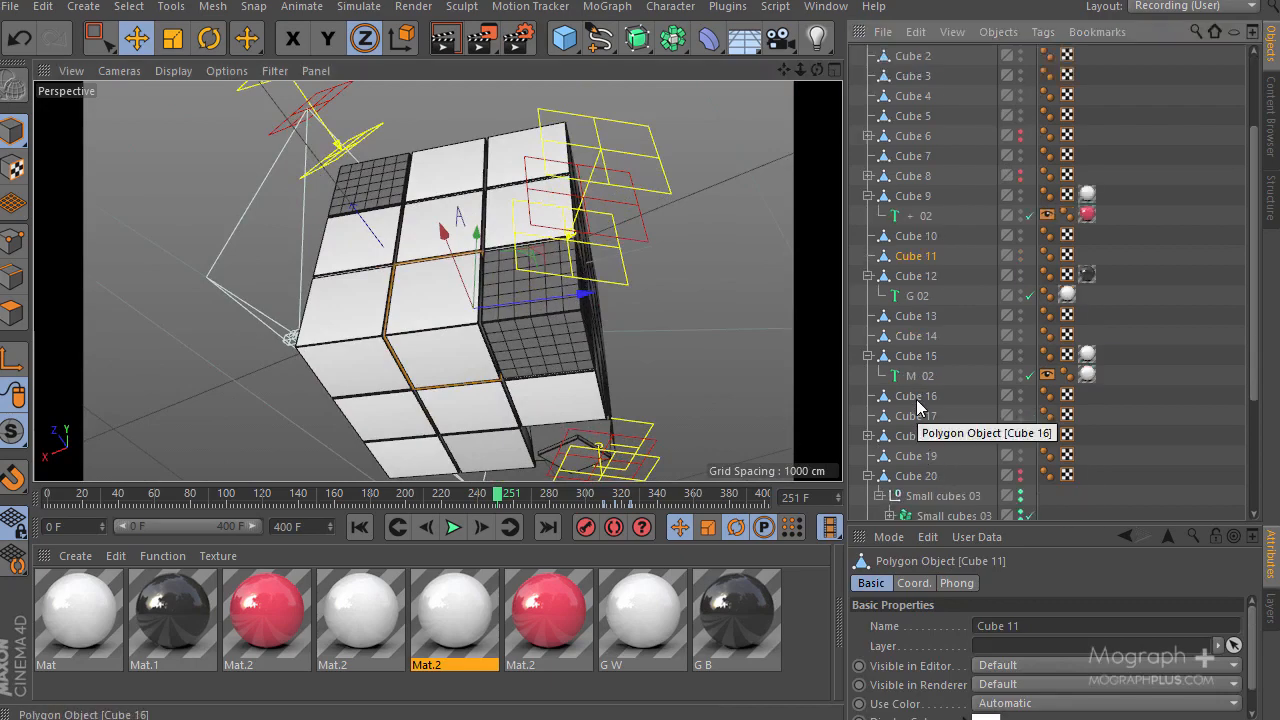
pyautogui.keyDown('alt'); pyautogui.moveTo(680, 377); pyautogui.dragTo(457, 393); pyautogui.keyUp('alt')
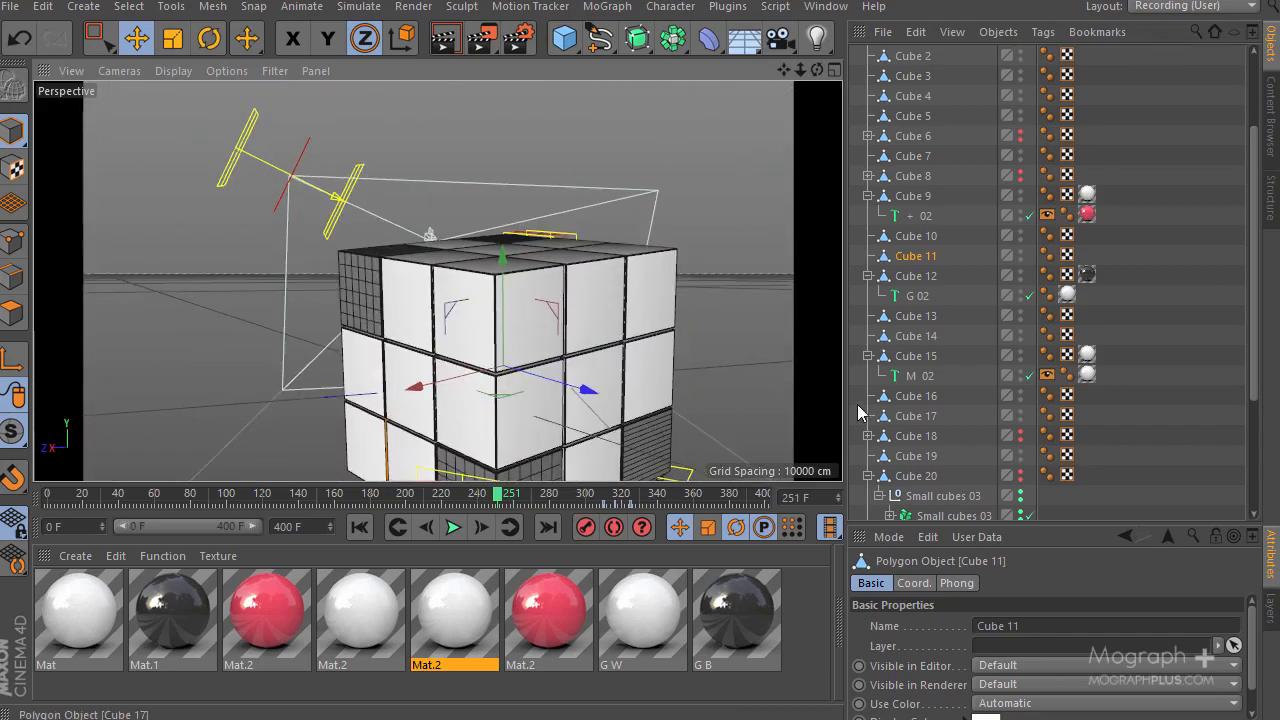
# Return to the camera view, go to frame 66 and copy the M 02 text under Cube 16
pyautogui.moveTo(202, 496); pyautogui.dragTo(38, 490)
pyautogui.scroll(2, 884, 165)
pyautogui.click(1030, 95)
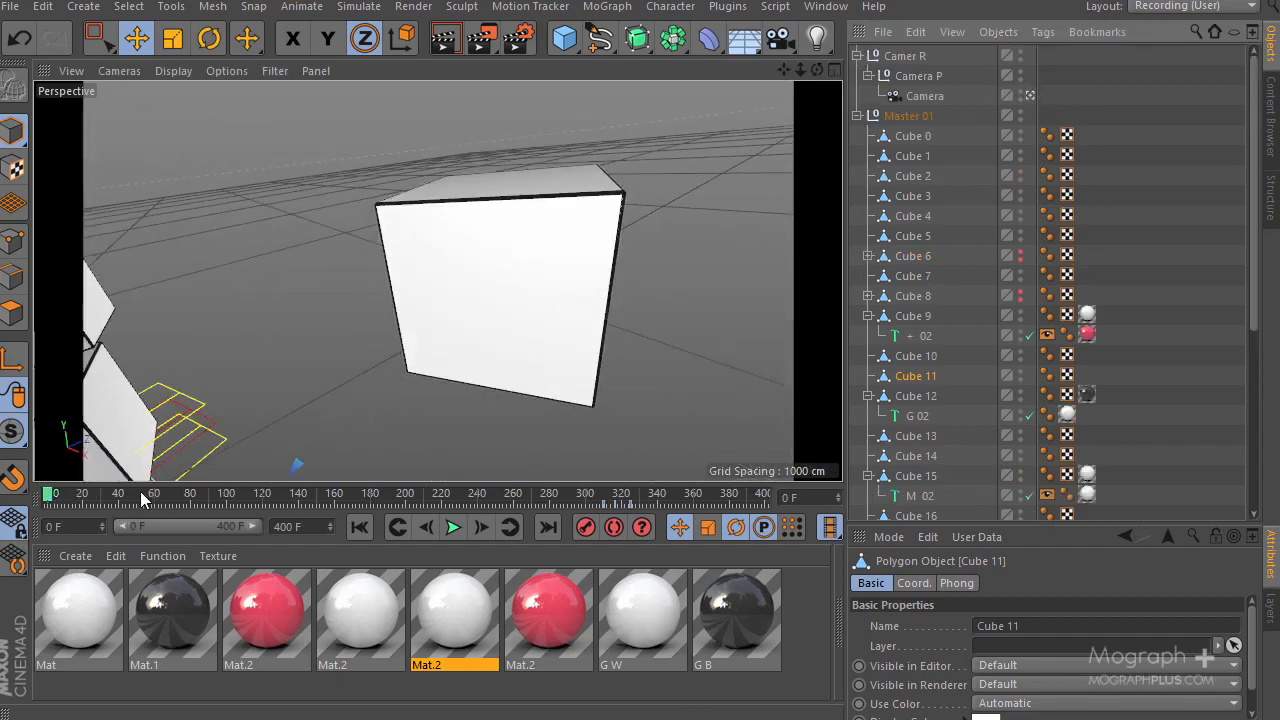
pyautogui.moveTo(142, 496); pyautogui.dragTo(166, 493)
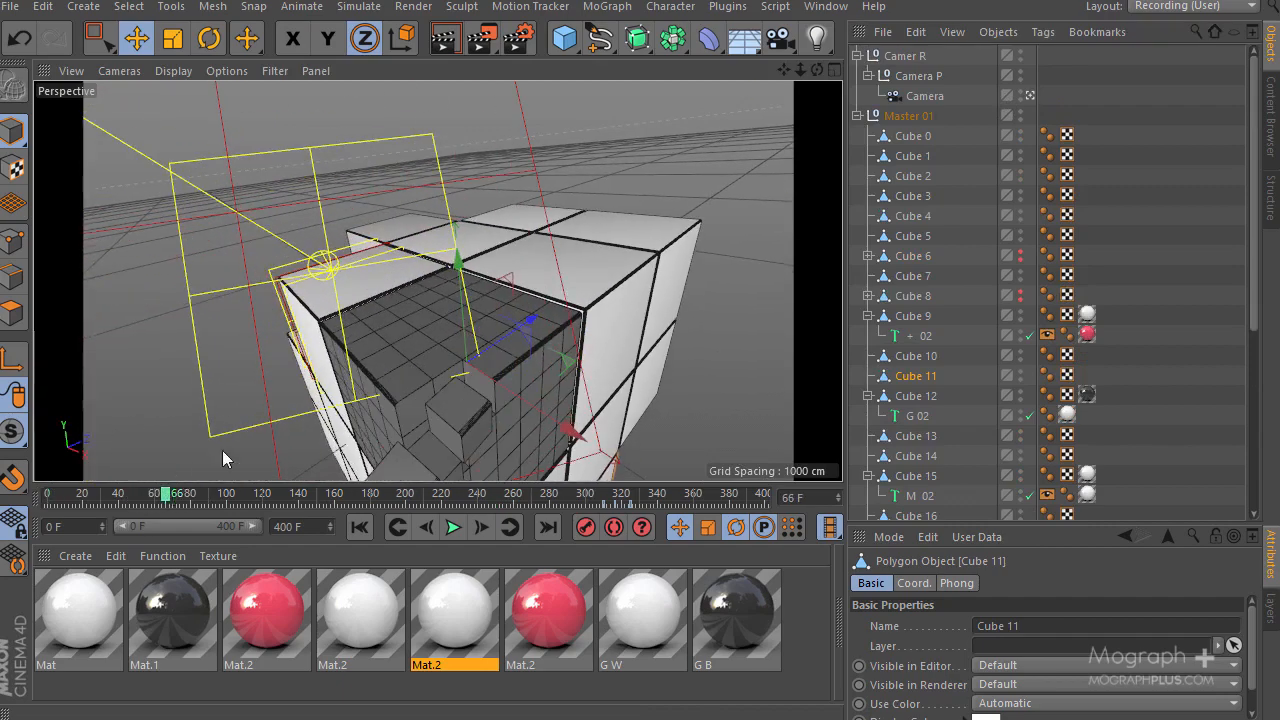
pyautogui.click(489, 236)
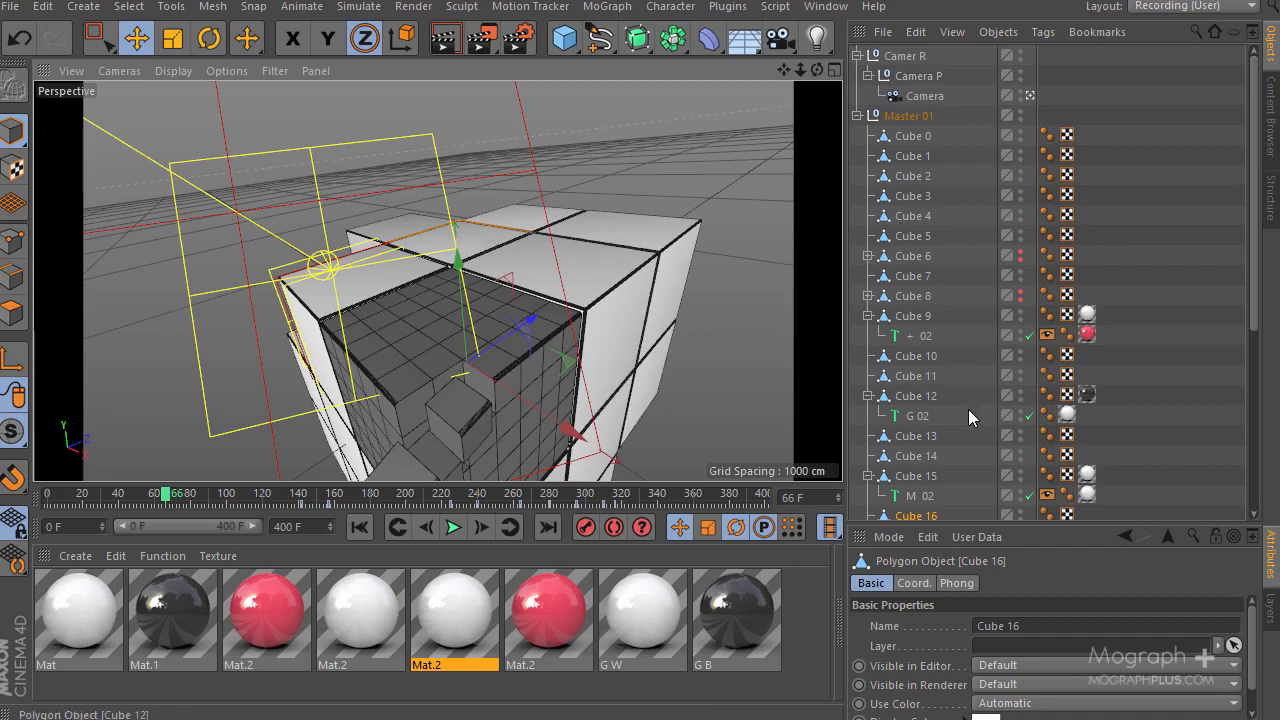
pyautogui.scroll(-3, 961, 420)
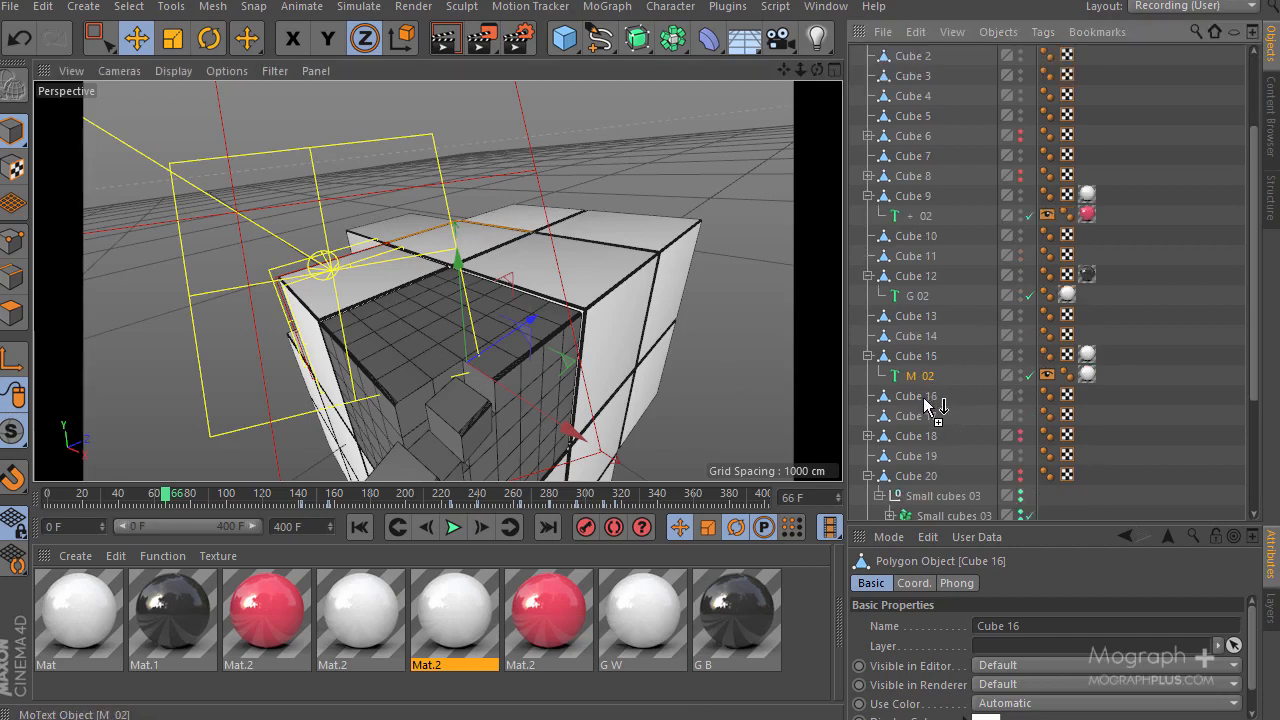
pyautogui.keyDown('ctrl'); pyautogui.moveTo(923, 397); pyautogui.dragTo(923, 397); pyautogui.keyUp('ctrl')
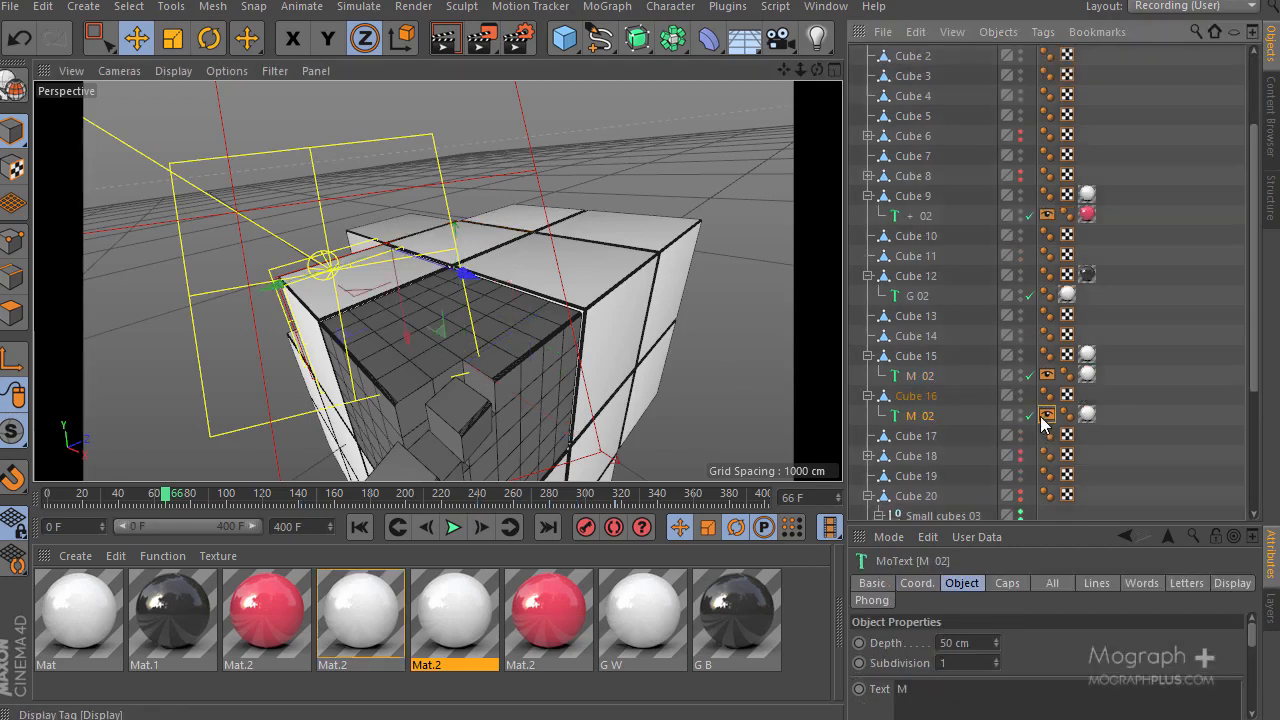
# Delete the Display tag from the M 02 copy under Cube 16 and rename the copy M 01
pyautogui.click(1044, 415)
pyautogui.press('Delete')
pyautogui.doubleClick(923, 416)
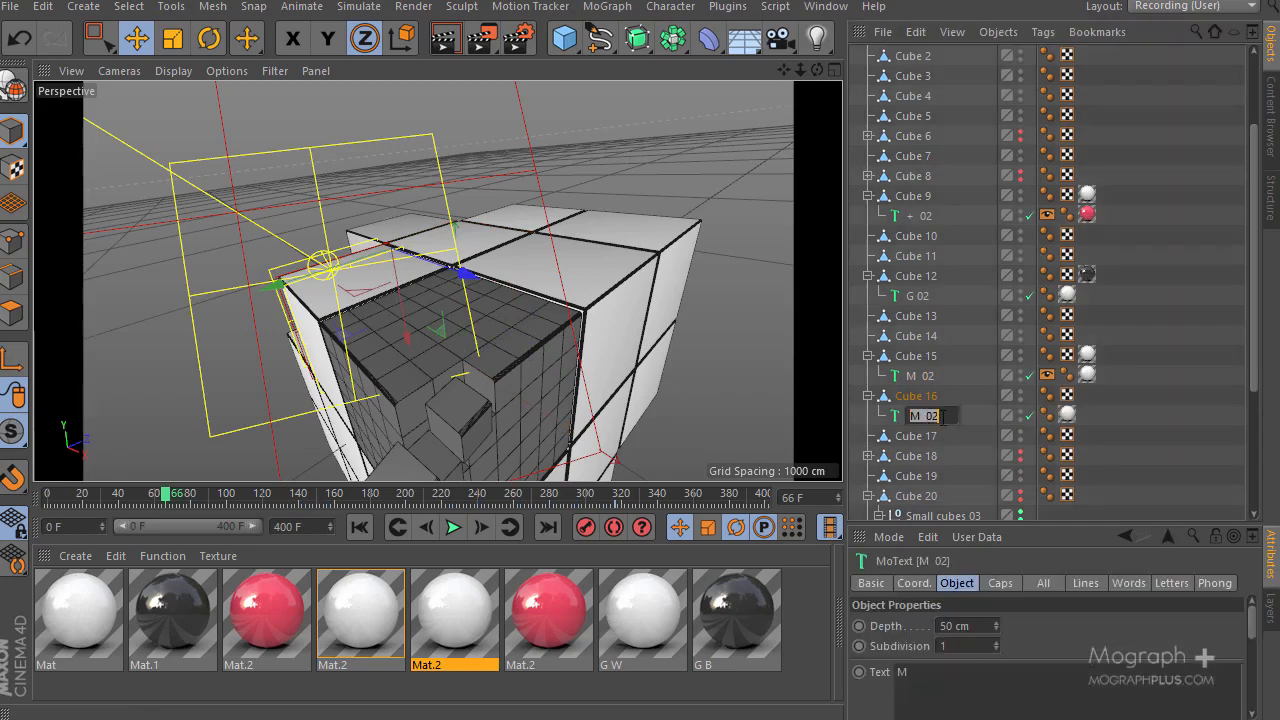
pyautogui.press('BackSpace')
pyautogui.write('1')
pyautogui.press('Return')
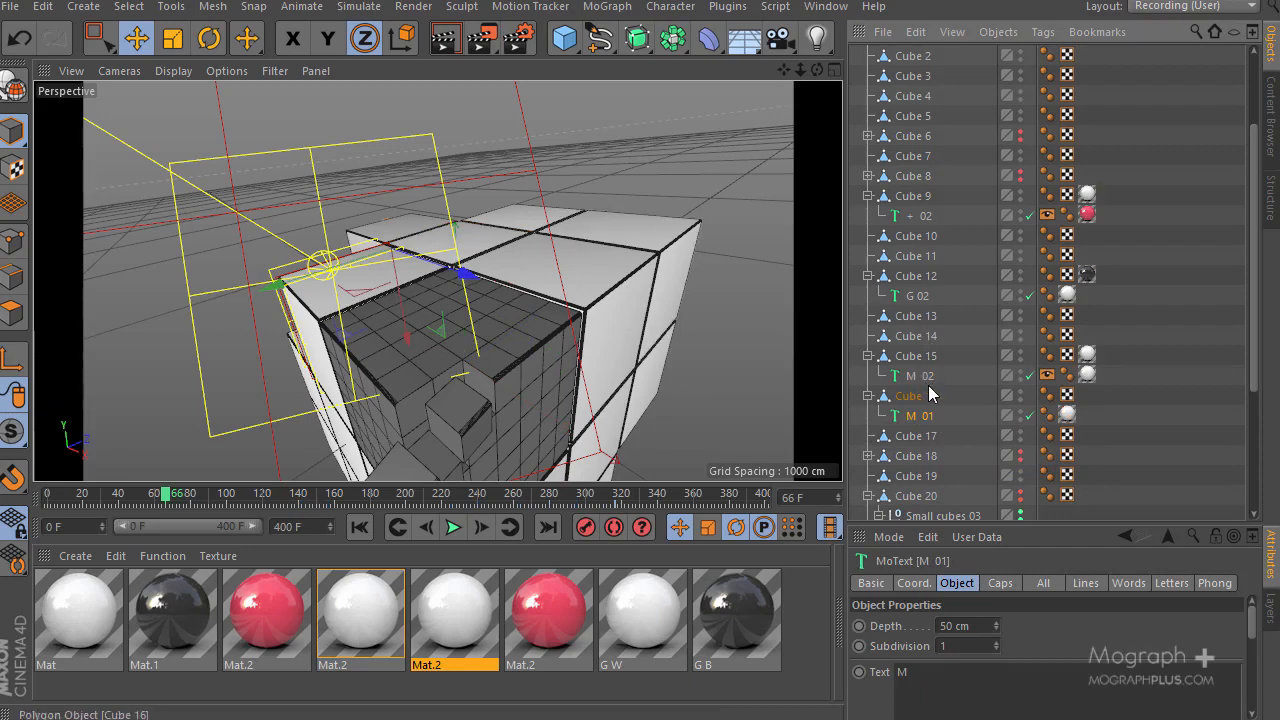
# Remove the white material from the M 01 text and select M 01
pyautogui.click(1066, 415)
pyautogui.press('Delete')
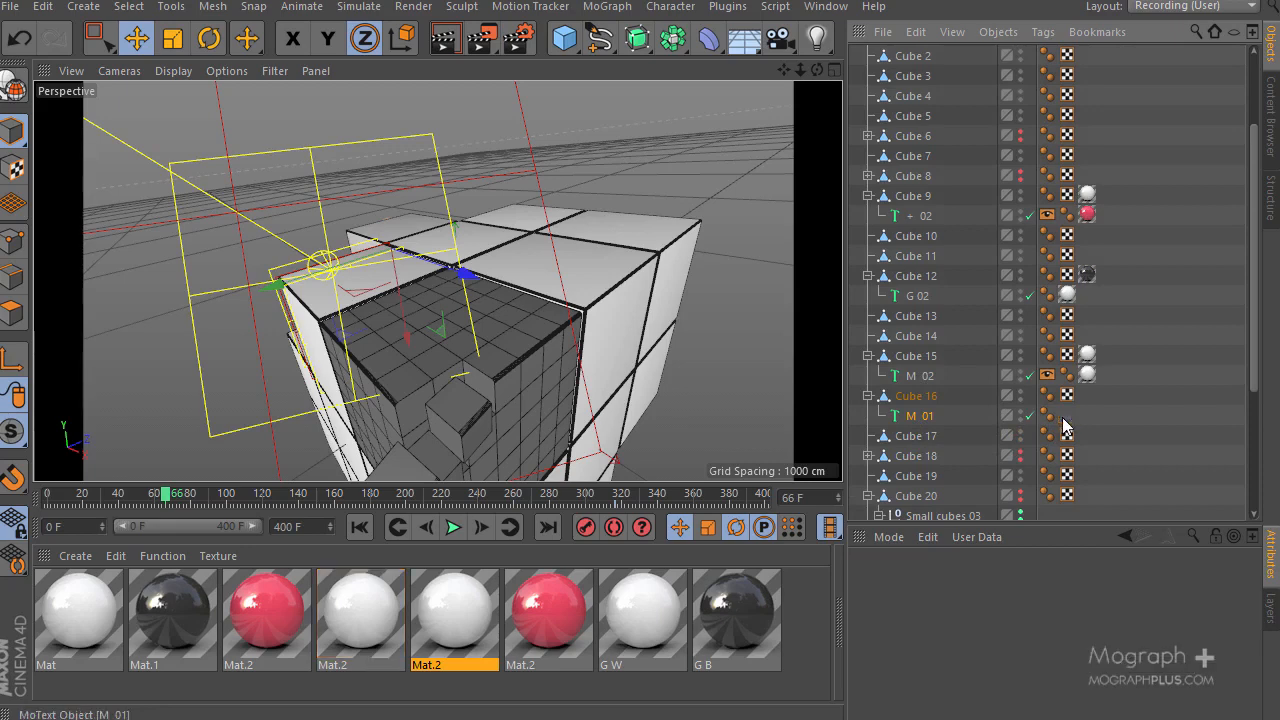
pyautogui.click(925, 418)
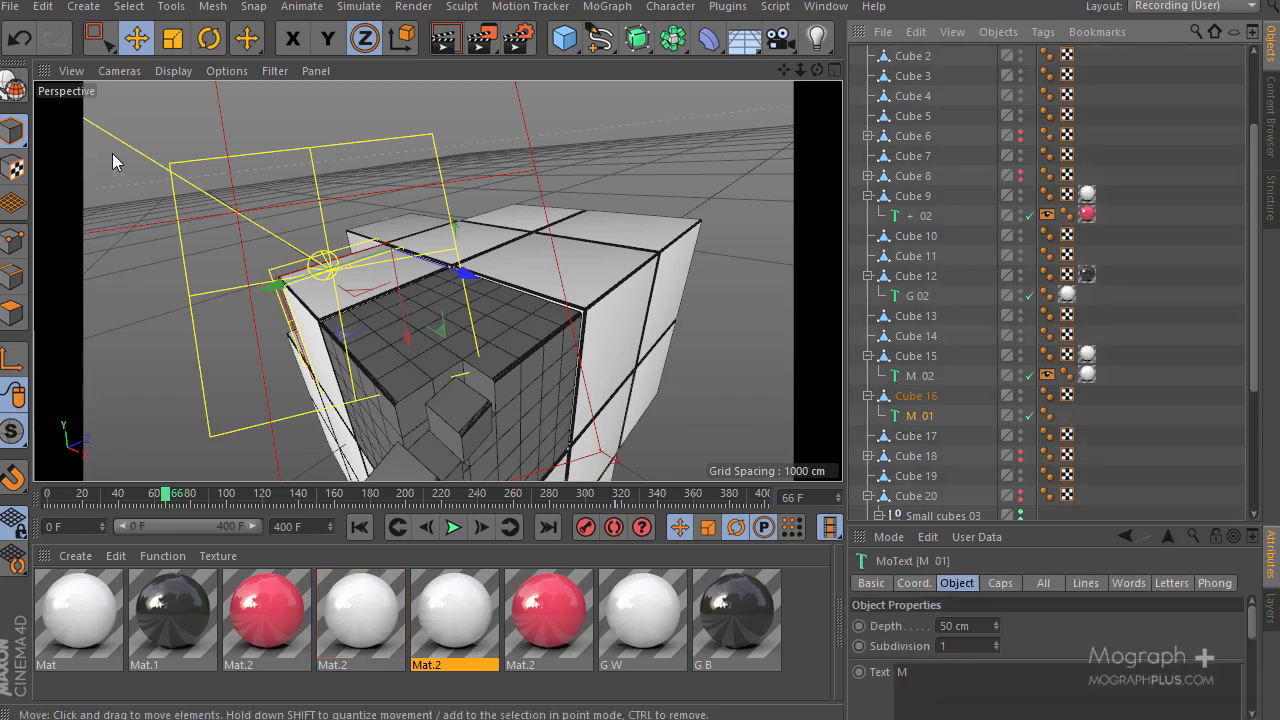
# Reset the M 01 text's position to 0 cm and its rotation to 0° on all three axes
pyautogui.click(913, 583)
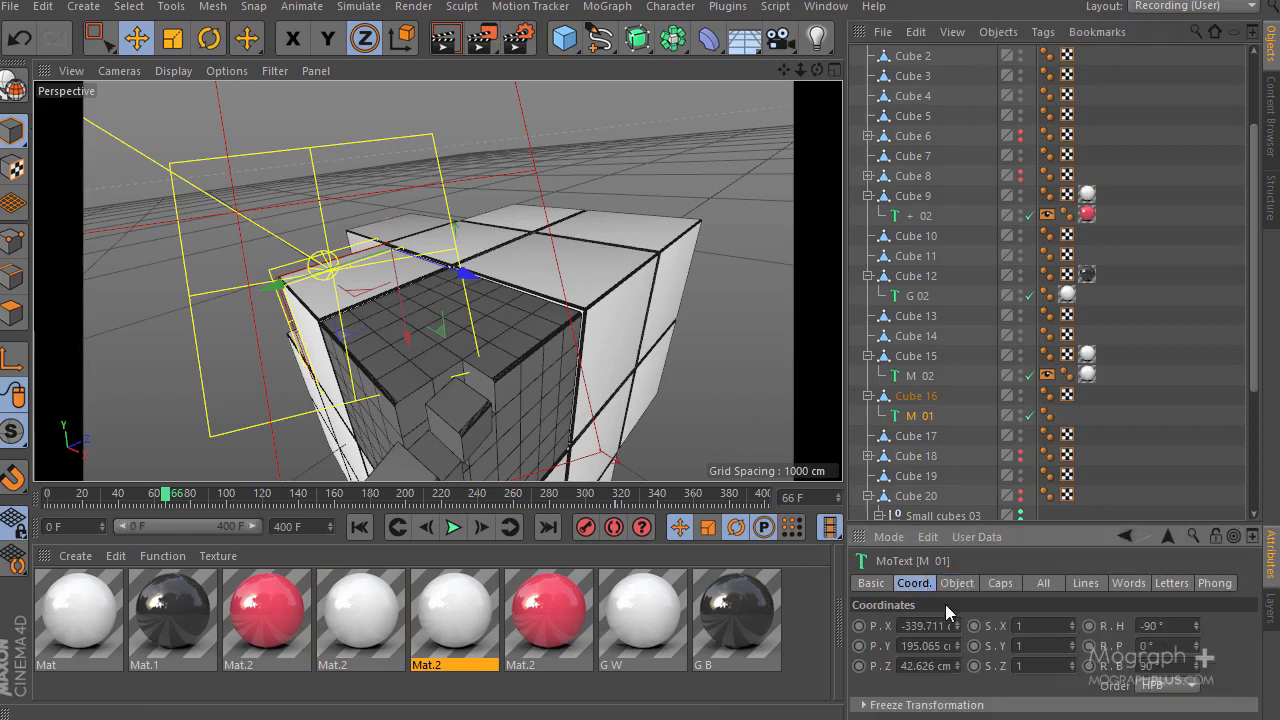
pyautogui.doubleClick(935, 647)
pyautogui.write('0')
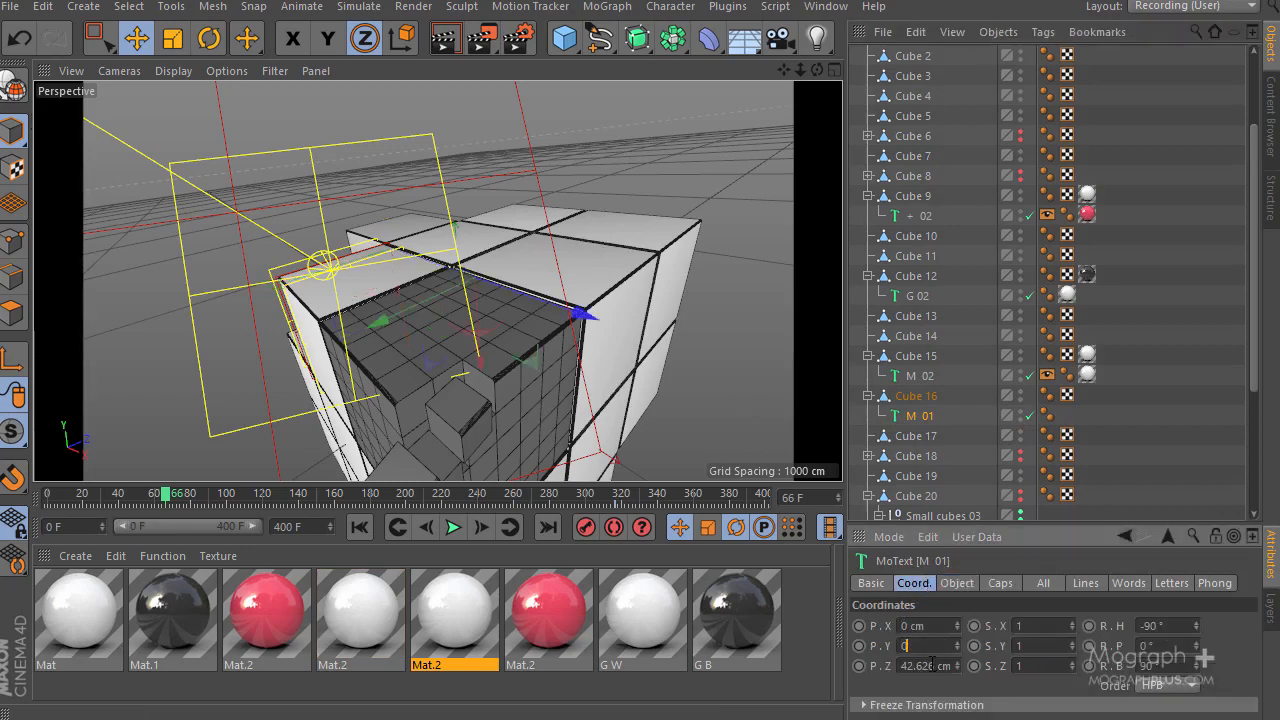
pyautogui.doubleClick(931, 667)
pyautogui.write('0')
pyautogui.press('Return')
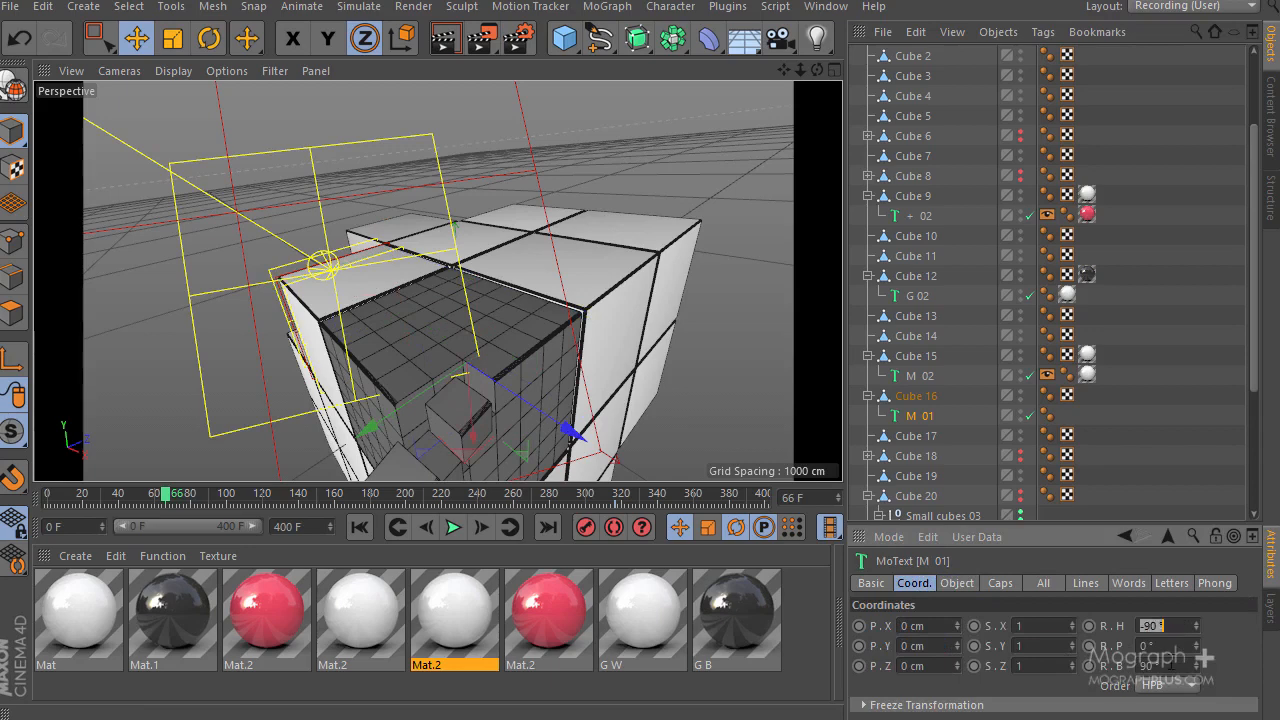
pyautogui.write('0')
pyautogui.press('Return')
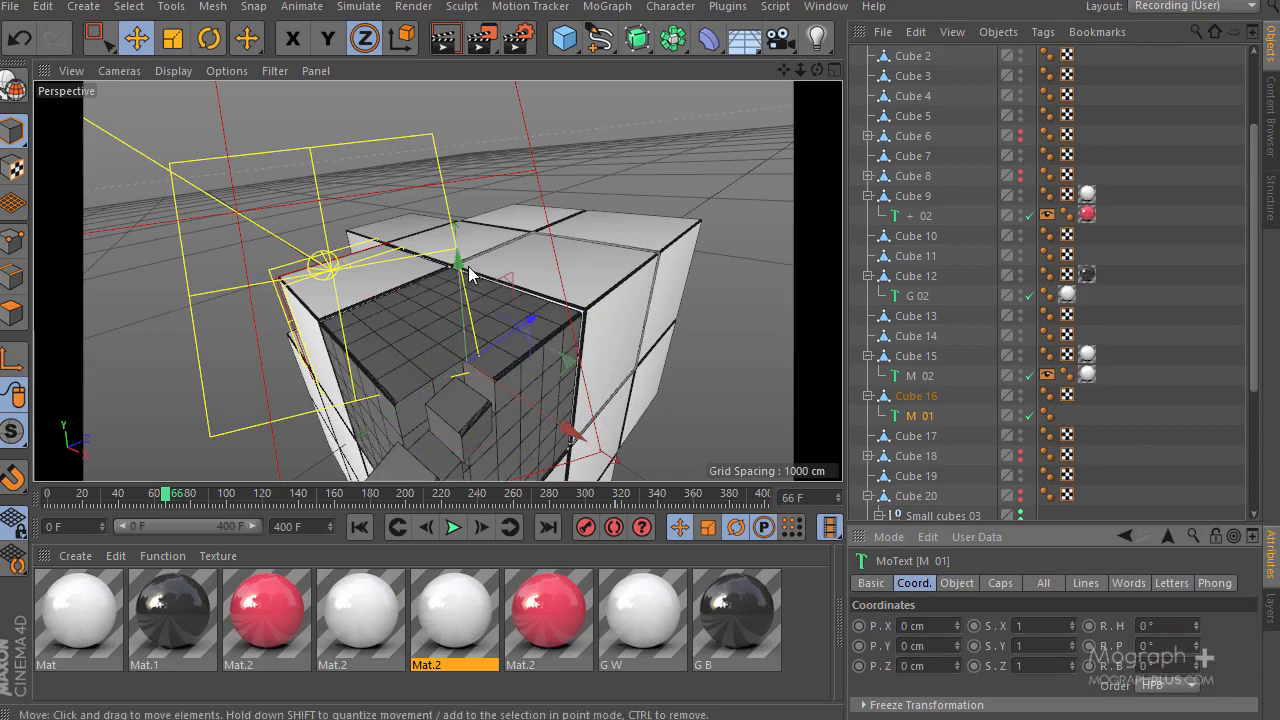
# Raise M 01 above Cube 16 to about 256 cm in Y, leave the camera view and go to frame 73
pyautogui.moveTo(468, 266); pyautogui.dragTo(457, 141)
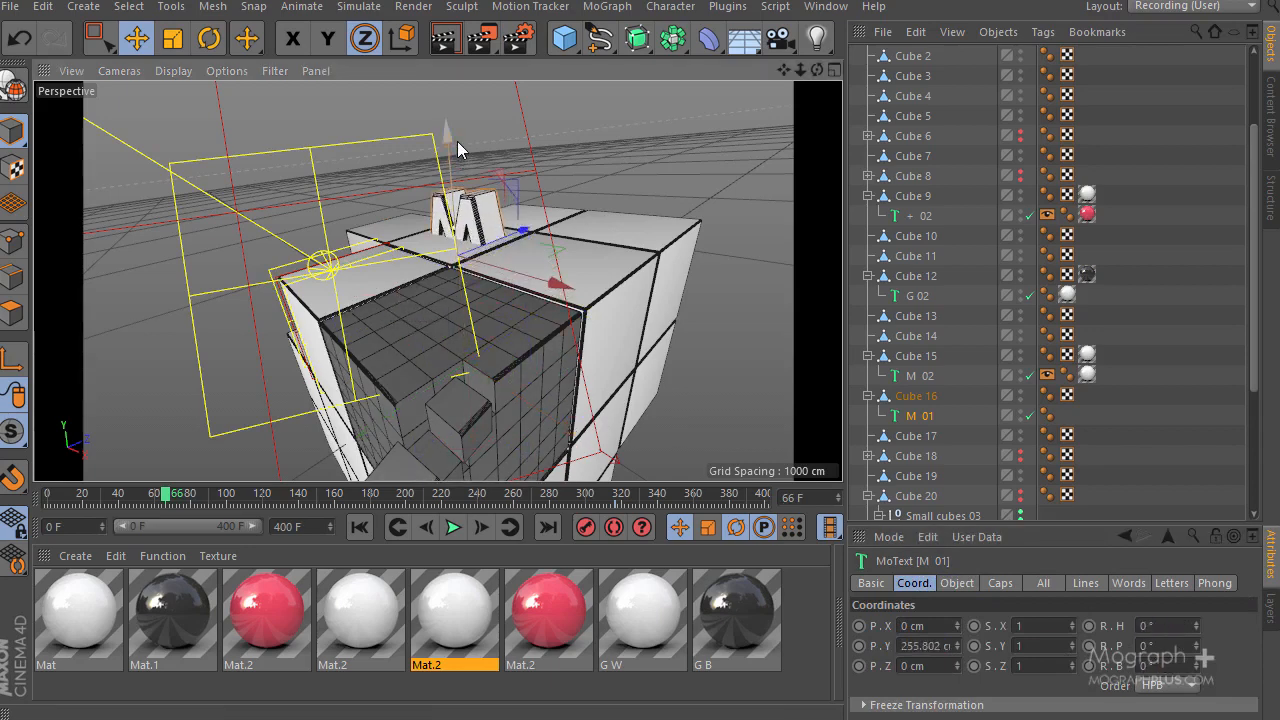
pyautogui.scroll(3, 975, 130)
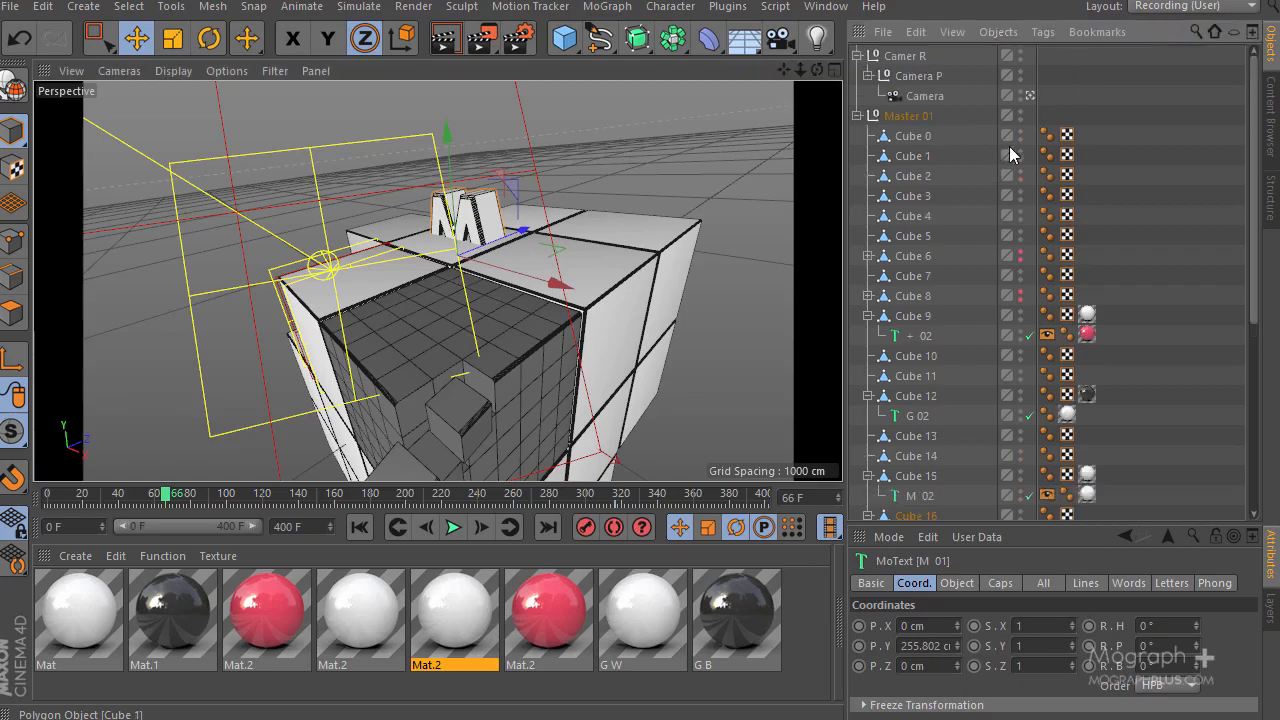
pyautogui.click(1029, 97)
pyautogui.keyDown('alt'); pyautogui.moveTo(610, 240); pyautogui.dragTo(397, 313); pyautogui.keyUp('alt')
pyautogui.keyDown('alt'); pyautogui.moveTo(397, 313); pyautogui.dragTo(499, 245, button='right'); pyautogui.keyUp('alt')
pyautogui.scroll(-8, 506, 286)
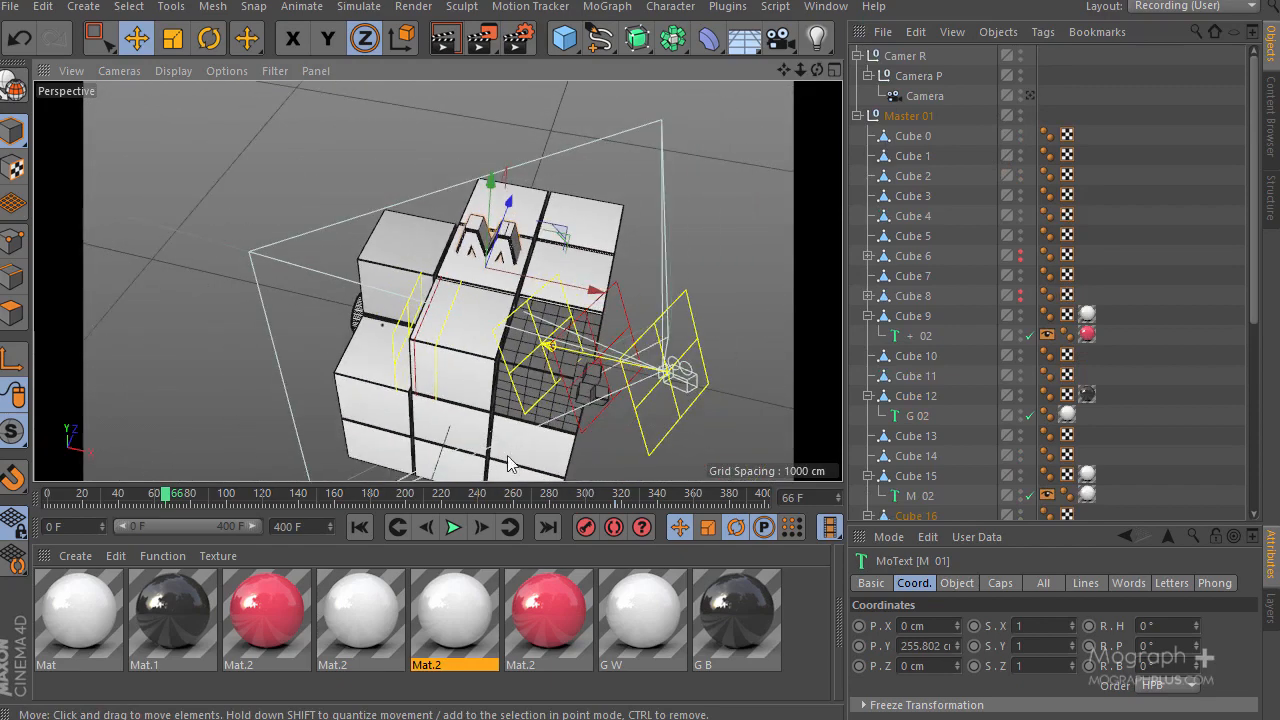
pyautogui.moveTo(165, 503)
pyautogui.mouseDown()
pyautogui.moveTo(101, 494)
pyautogui.moveTo(146, 500)
pyautogui.mouseUp()
pyautogui.moveTo(163, 494); pyautogui.dragTo(176, 494)
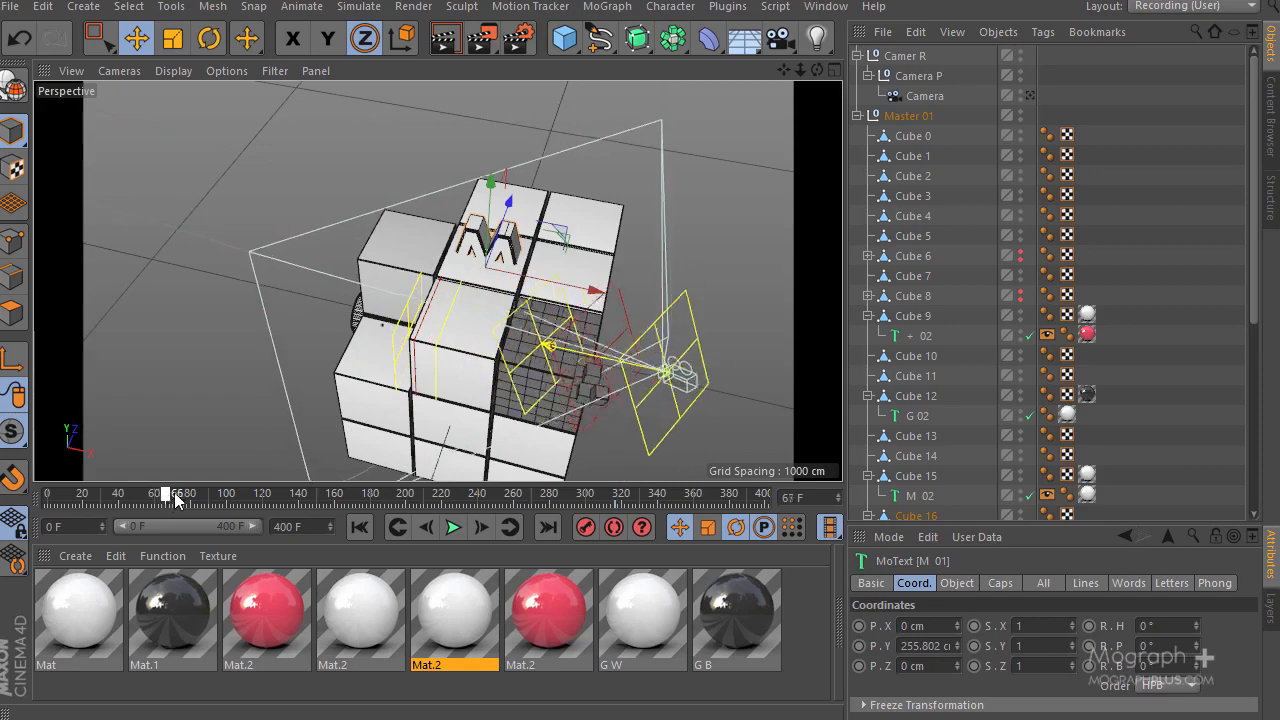
# Rotate M 01 about its red axis so the letter lies flat, parallel to Cube 16's upper face
pyautogui.scroll(5, 483, 184)
pyautogui.scroll(5, 481, 227)
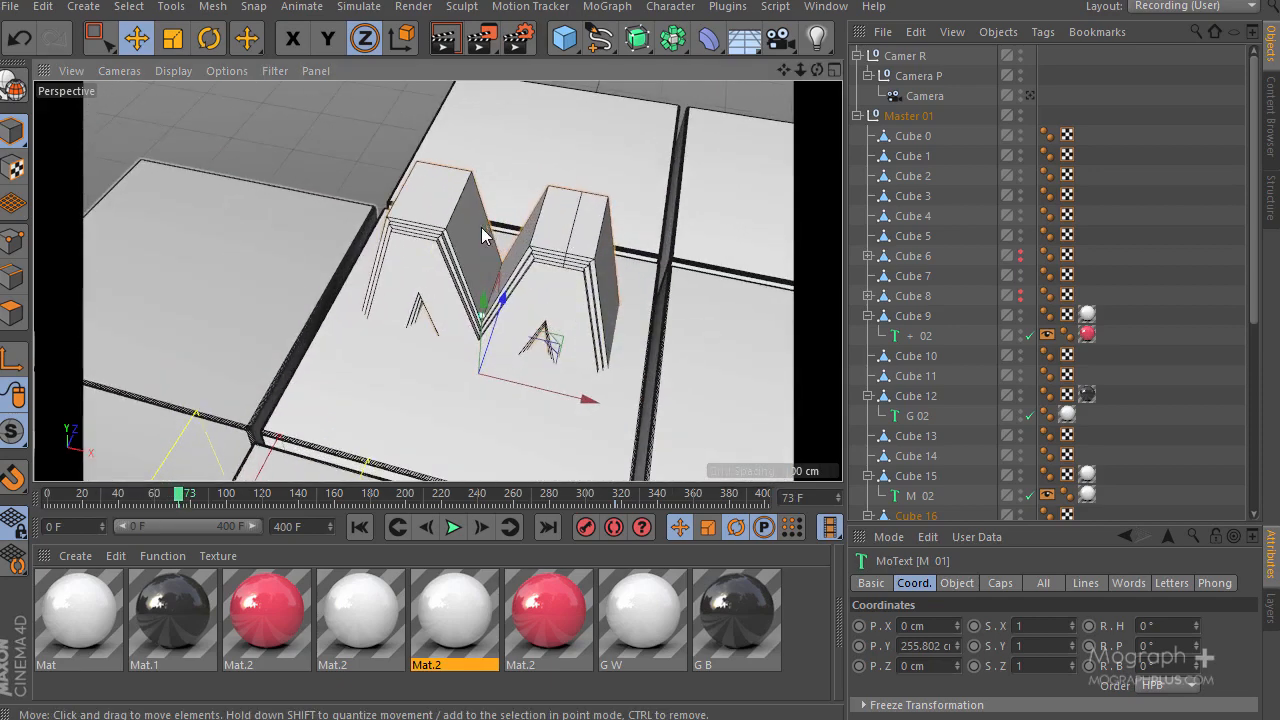
pyautogui.click(220, 41)
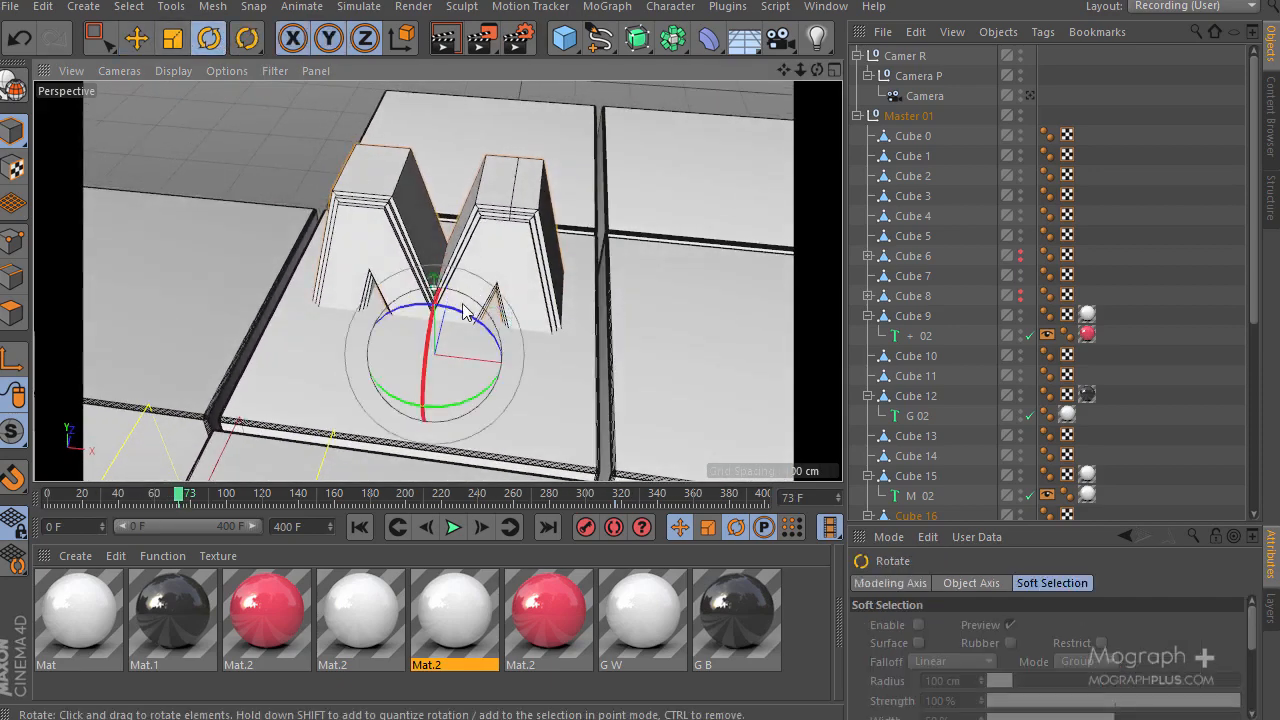
pyautogui.moveTo(426, 344); pyautogui.dragTo(552, 127)
# Lift M 01 out of the cube onto the upper face of Cube 16 and centre it there
pyautogui.keyDown('alt'); pyautogui.moveTo(365, 273); pyautogui.dragTo(628, 213); pyautogui.keyUp('alt')
pyautogui.click(142, 44)
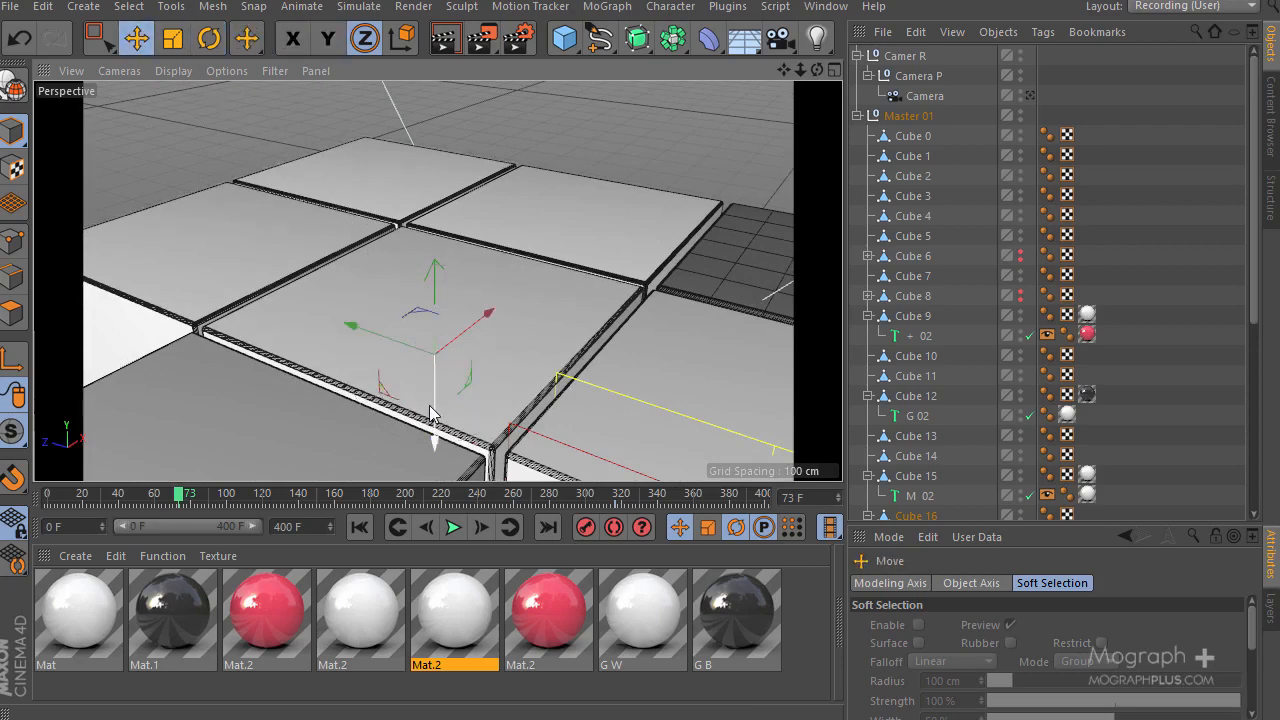
pyautogui.moveTo(434, 405); pyautogui.dragTo(434, 301)
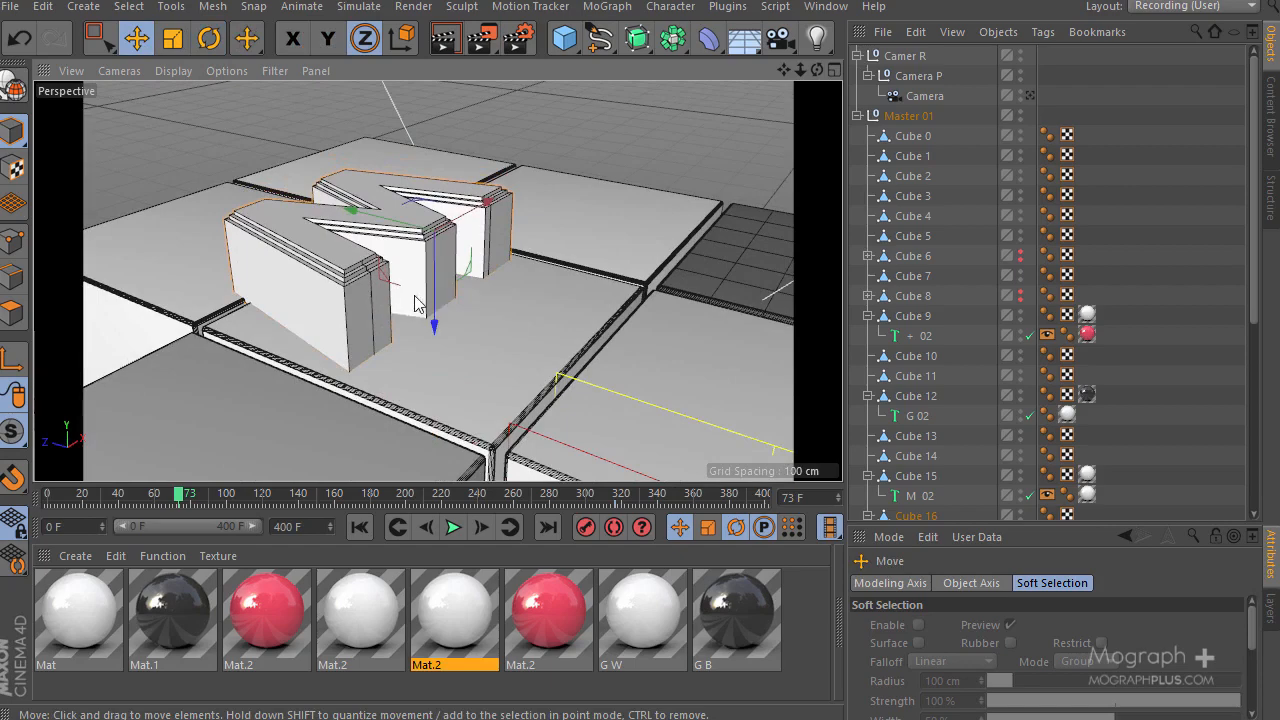
pyautogui.moveTo(365, 209); pyautogui.dragTo(450, 240)
# Apply the white Mat material to M 01 and the black Mat.1 material to Cube 16
pyautogui.keyDown('alt'); pyautogui.moveTo(605, 240); pyautogui.dragTo(459, 337); pyautogui.keyUp('alt')
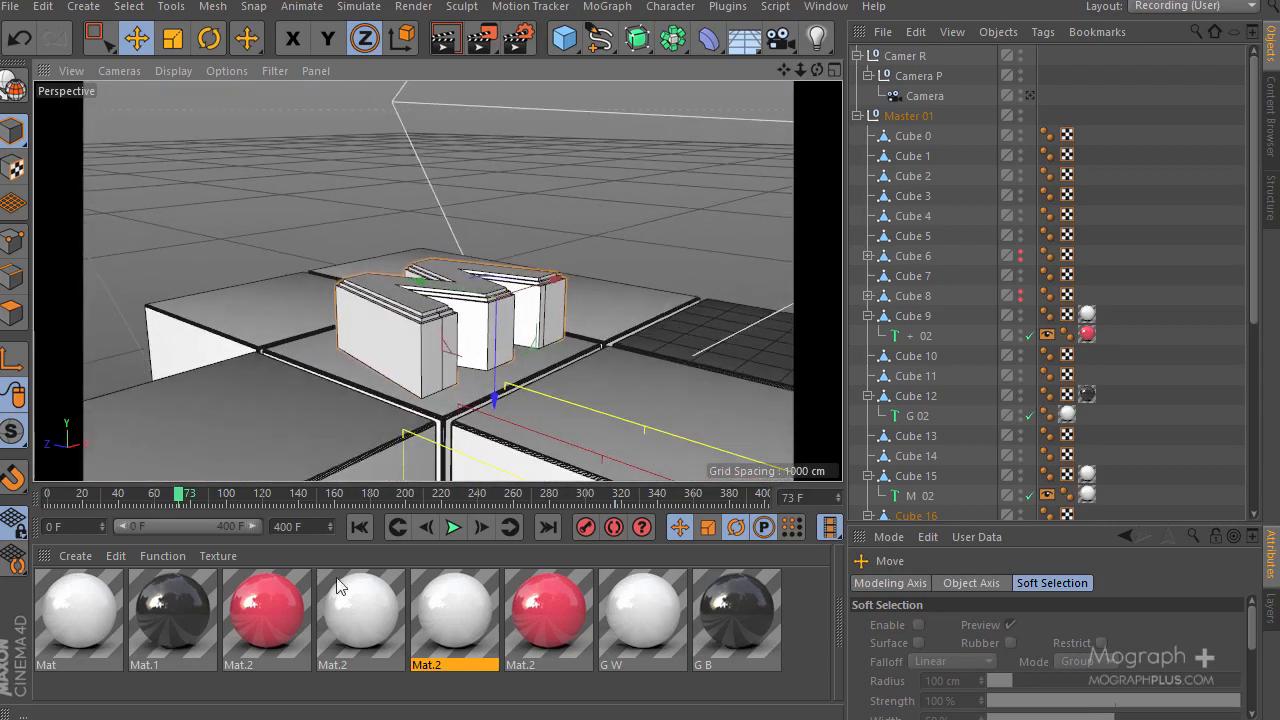
pyautogui.rightClick(73, 609)
pyautogui.click(164, 432)
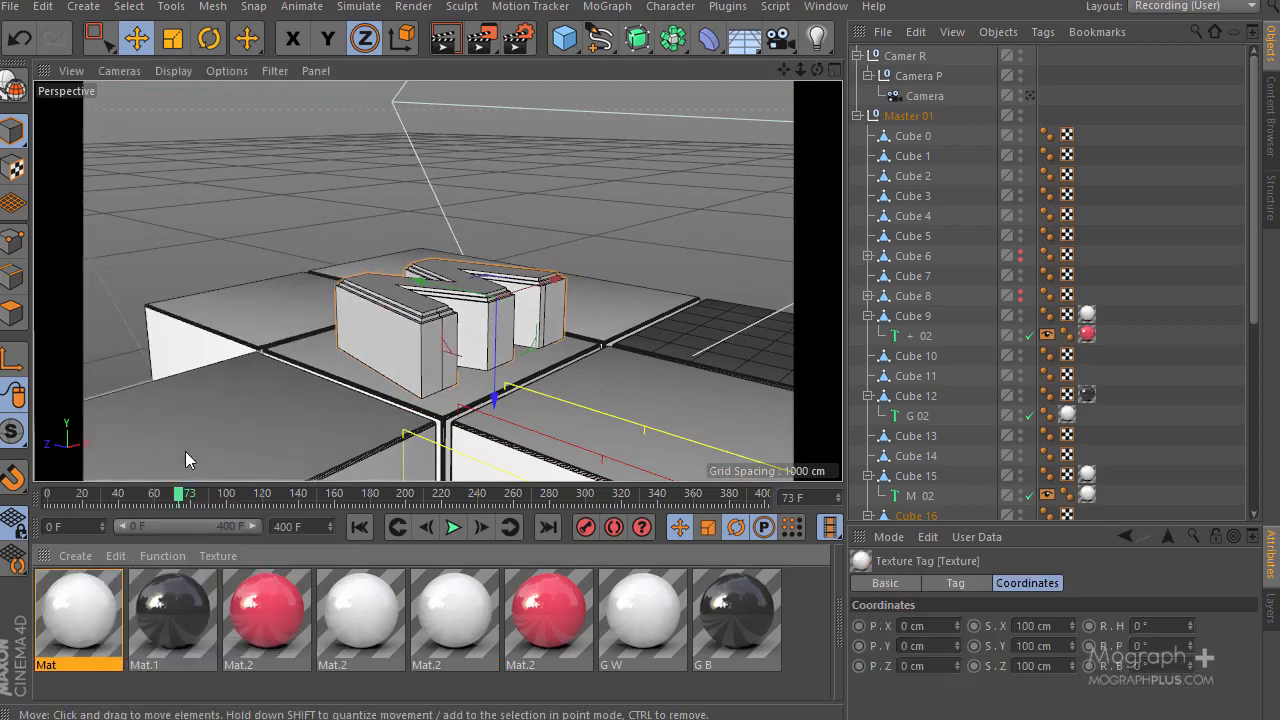
pyautogui.click(344, 366)
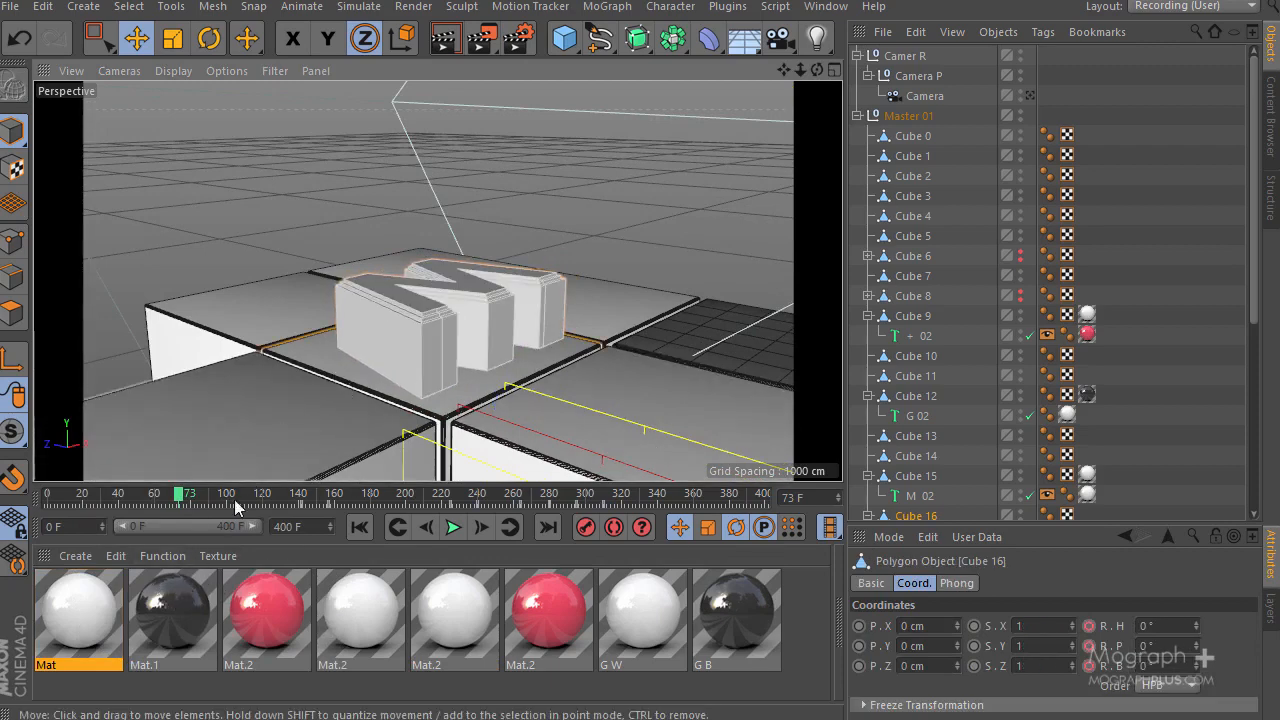
pyautogui.rightClick(176, 602)
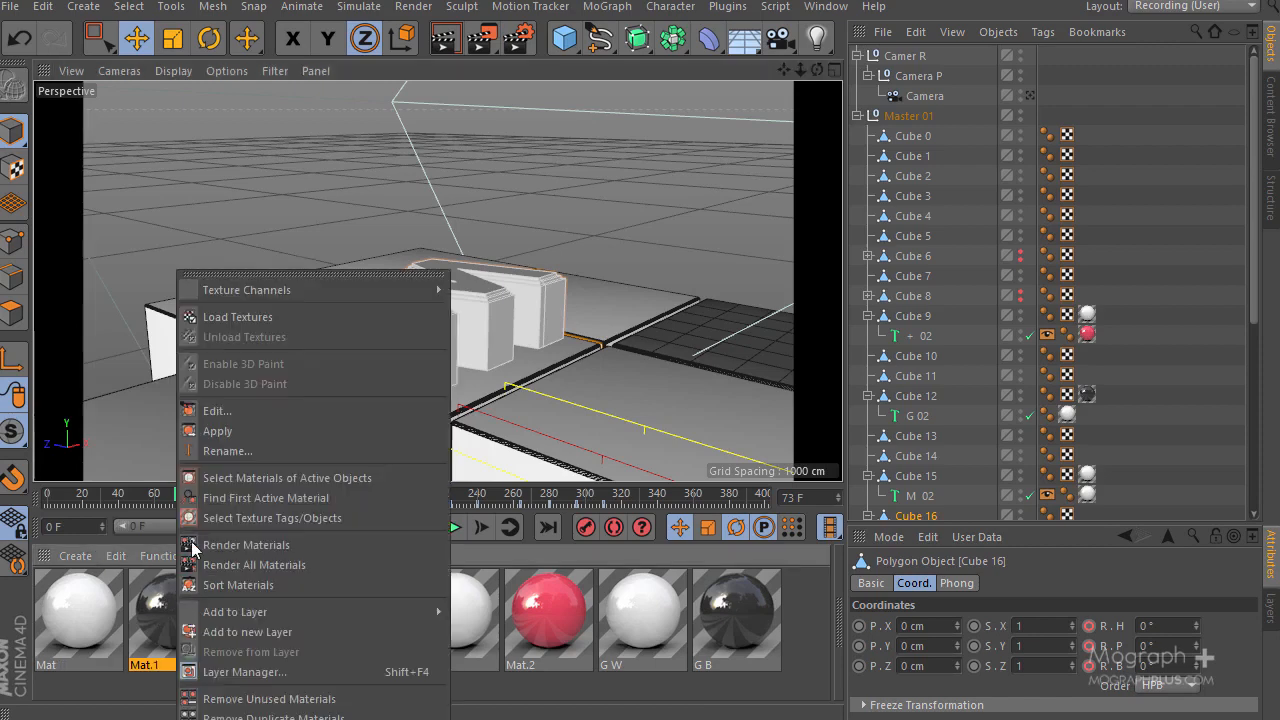
pyautogui.click(258, 437)
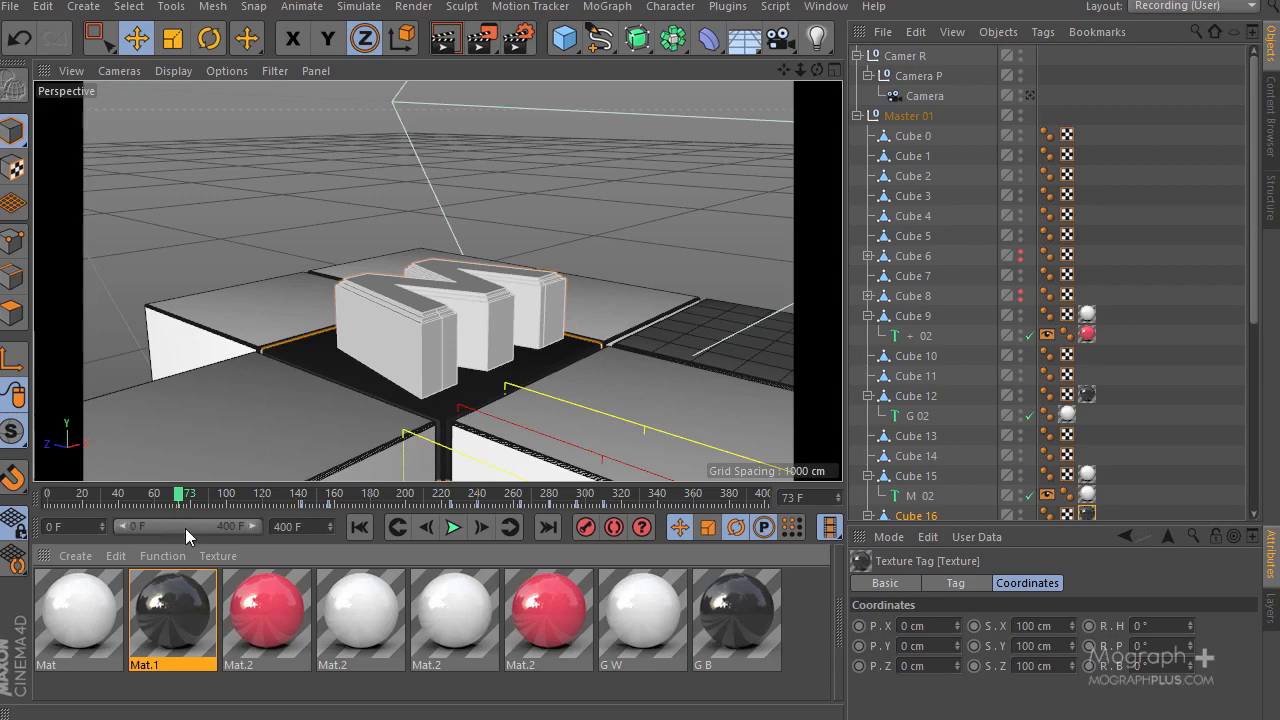
# Return to the camera view, select Cube 11 and go to frame 311
pyautogui.click(1029, 95)
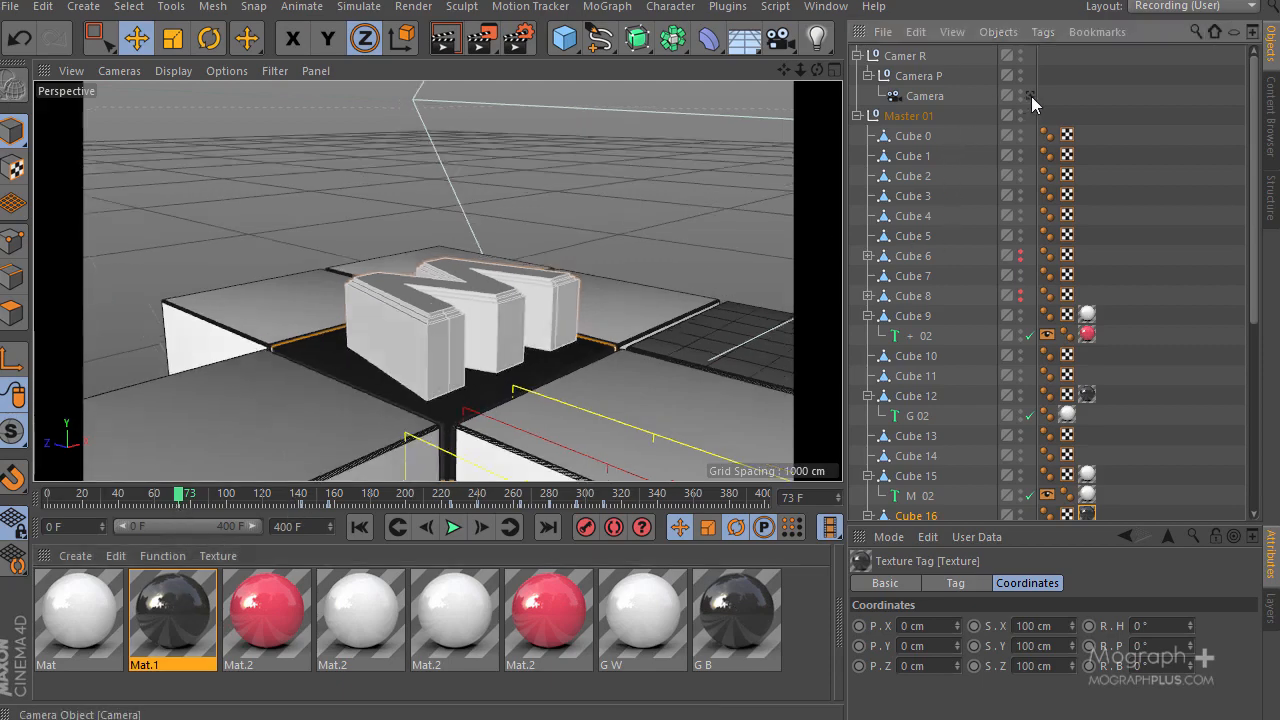
pyautogui.moveTo(175, 493); pyautogui.dragTo(144, 480)
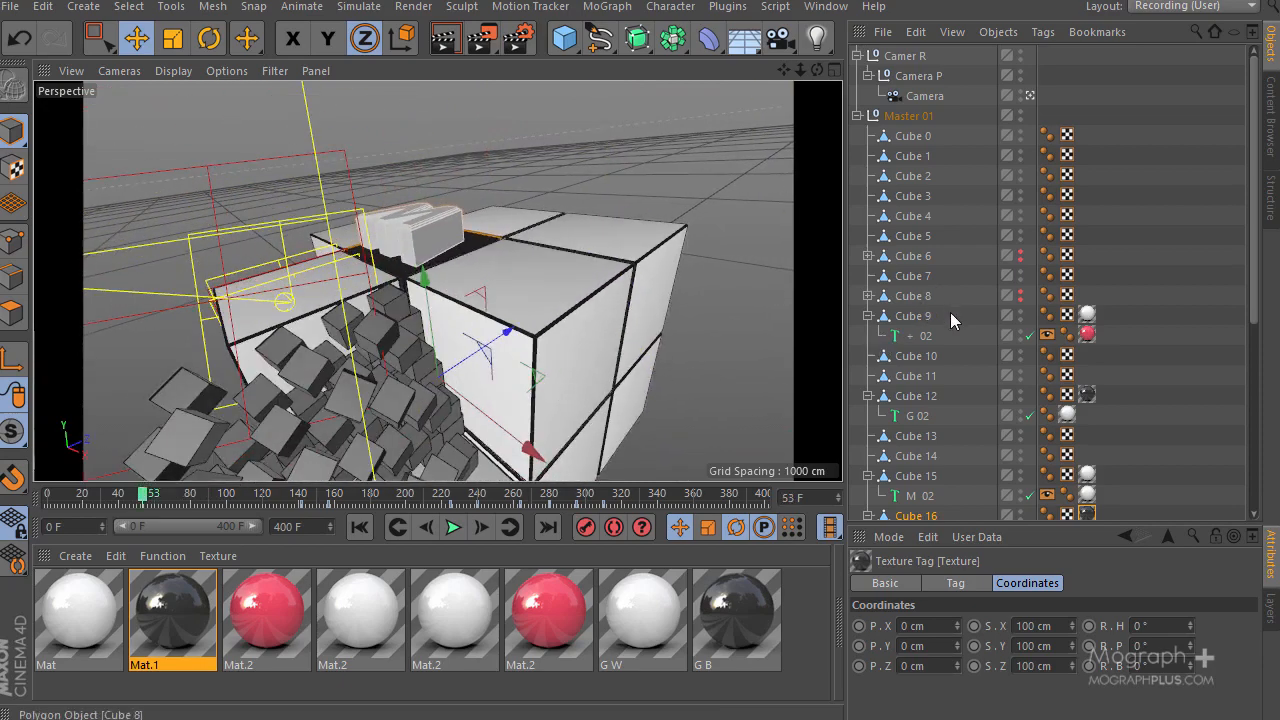
pyautogui.scroll(-3, 955, 335)
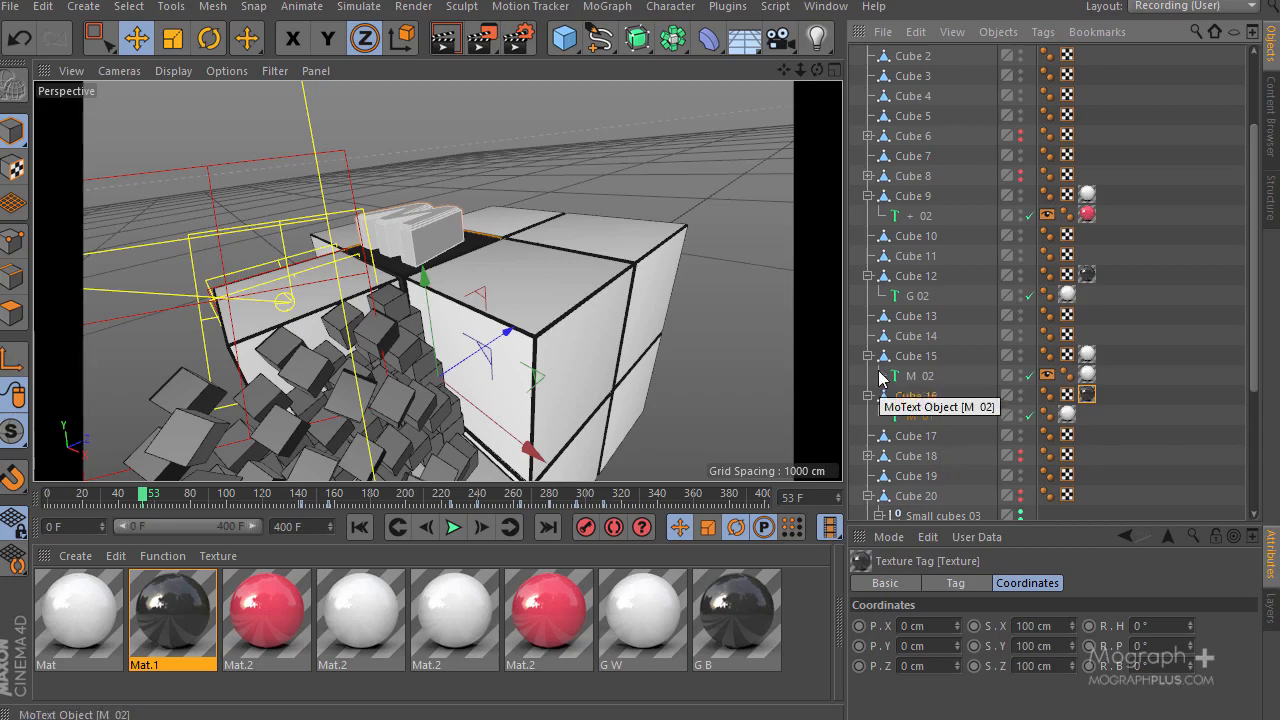
pyautogui.click(918, 263)
pyautogui.scroll(3, 1043, 214)
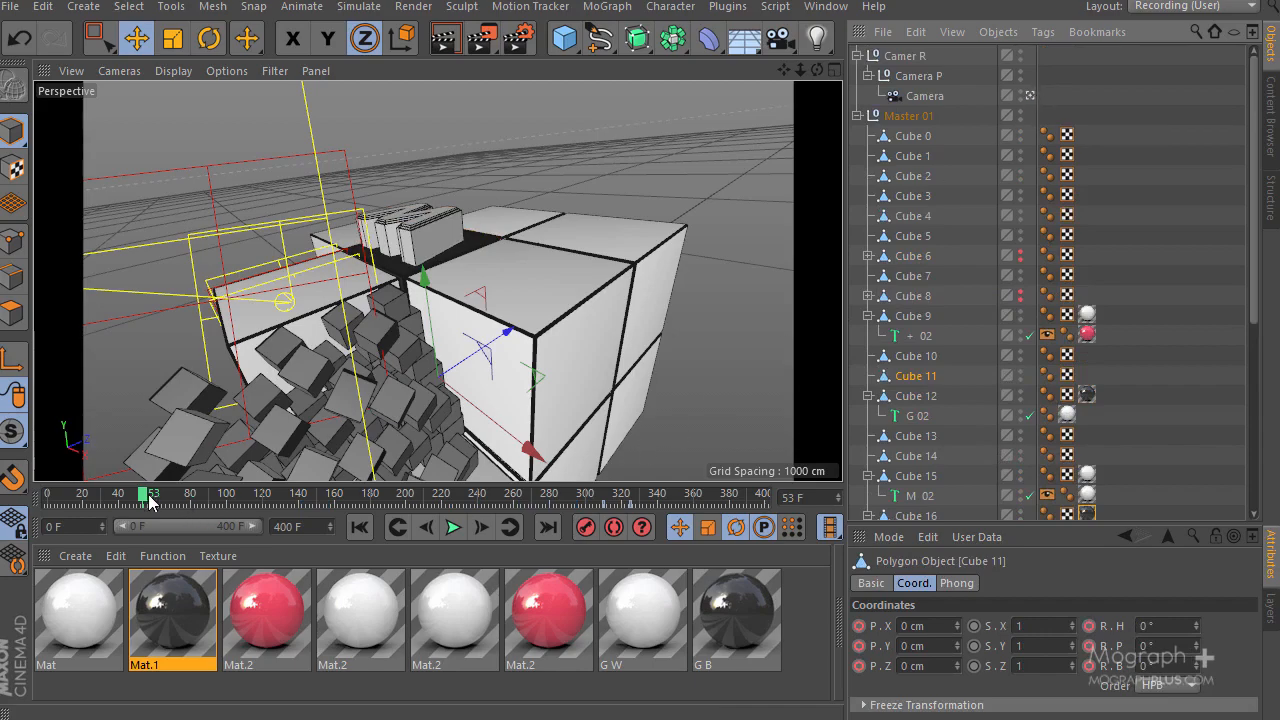
pyautogui.moveTo(150, 500); pyautogui.dragTo(595, 503)
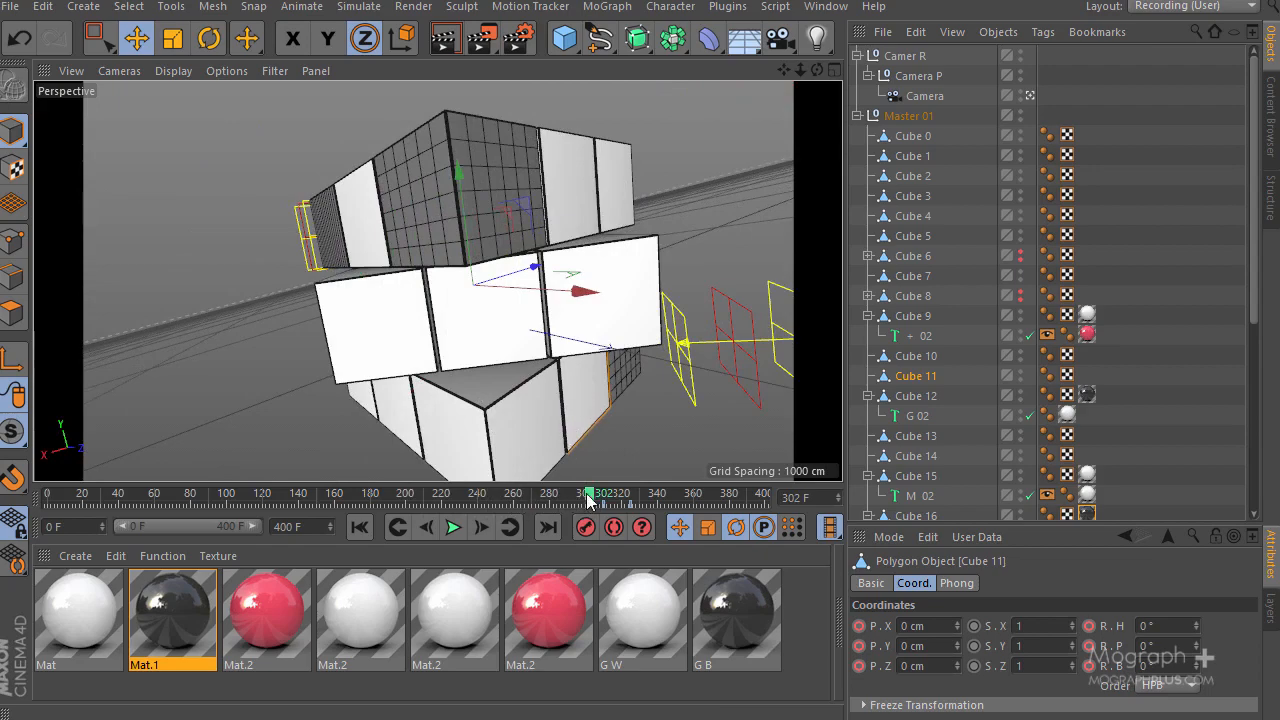
pyautogui.moveTo(595, 497)
pyautogui.mouseDown()
pyautogui.moveTo(622, 497)
pyautogui.moveTo(608, 494)
pyautogui.mouseUp()
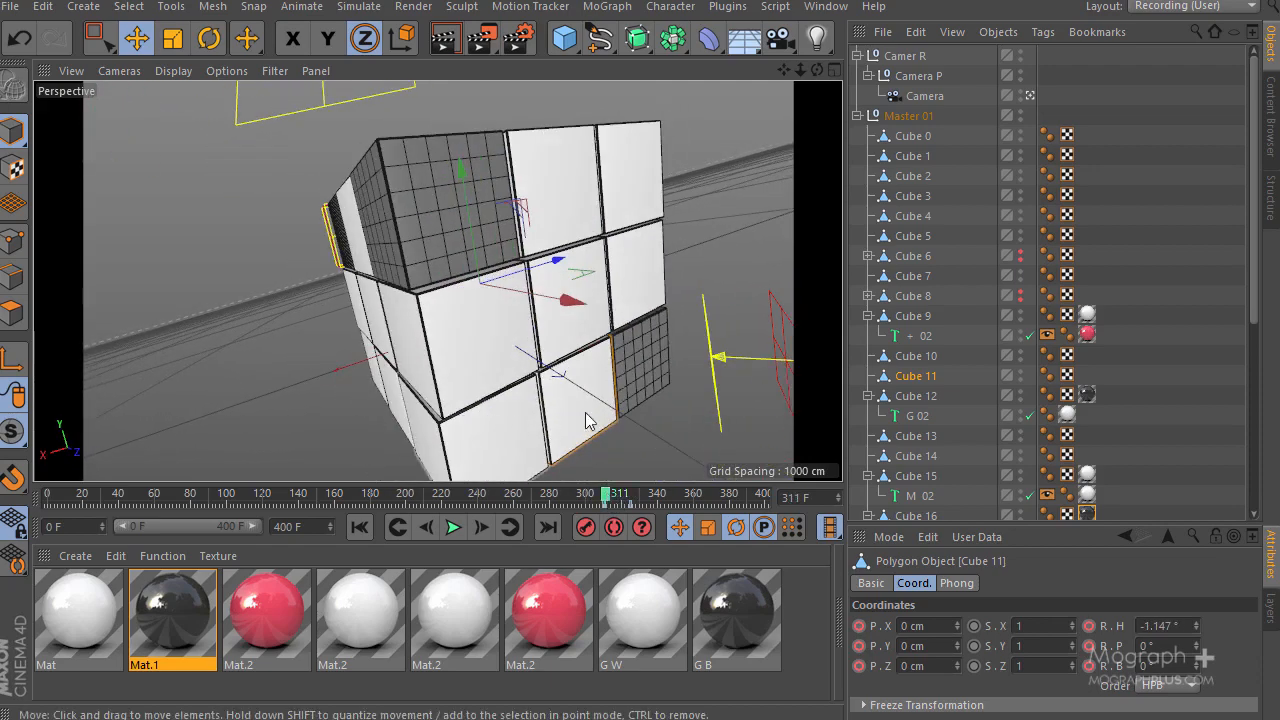
# Copy the + 02 text under Cube 11 and rename the copy + 01
pyautogui.click(928, 338)
pyautogui.keyDown('ctrl'); pyautogui.moveTo(928, 380); pyautogui.dragTo(926, 378); pyautogui.keyUp('ctrl')
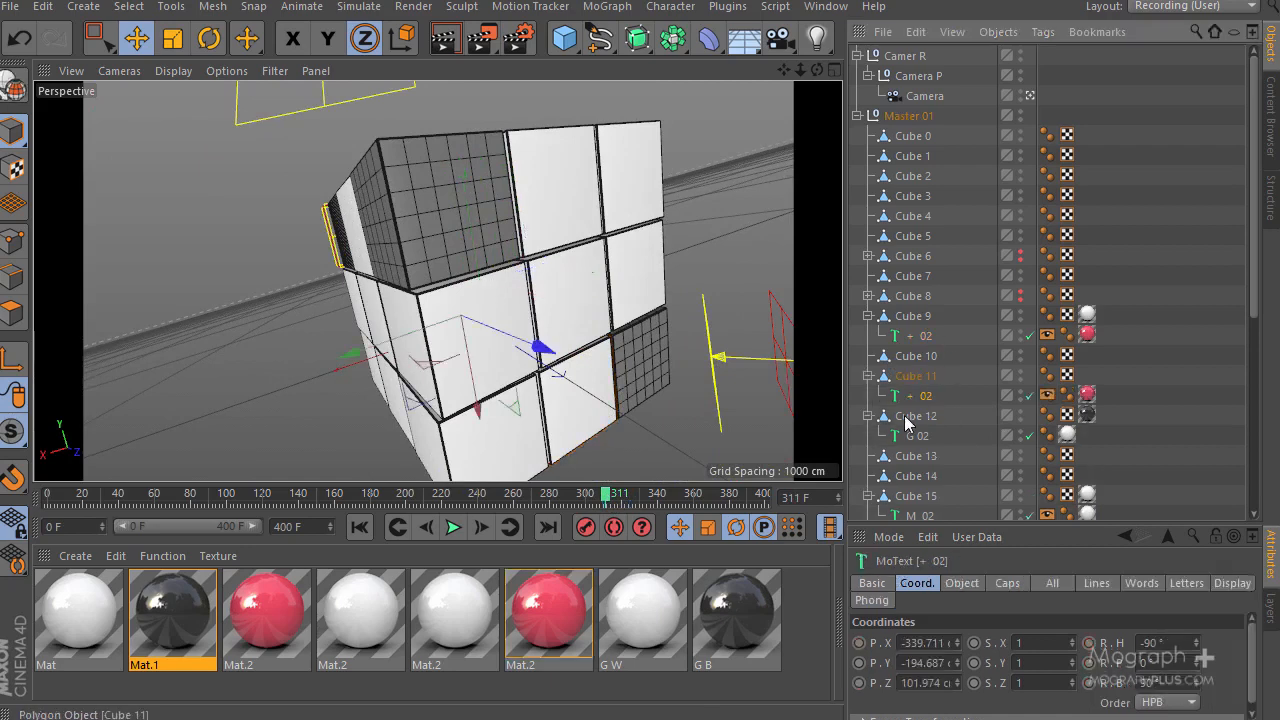
pyautogui.doubleClick(921, 397)
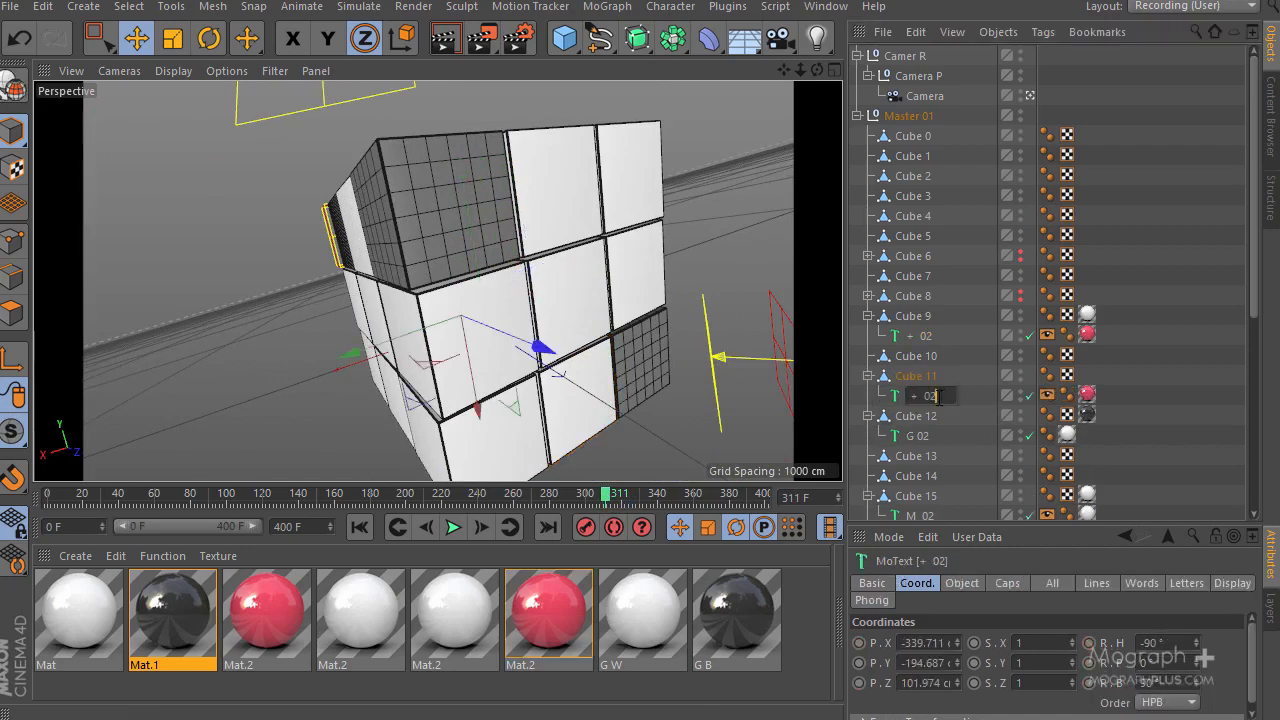
pyautogui.write('1')
pyautogui.press('Return')
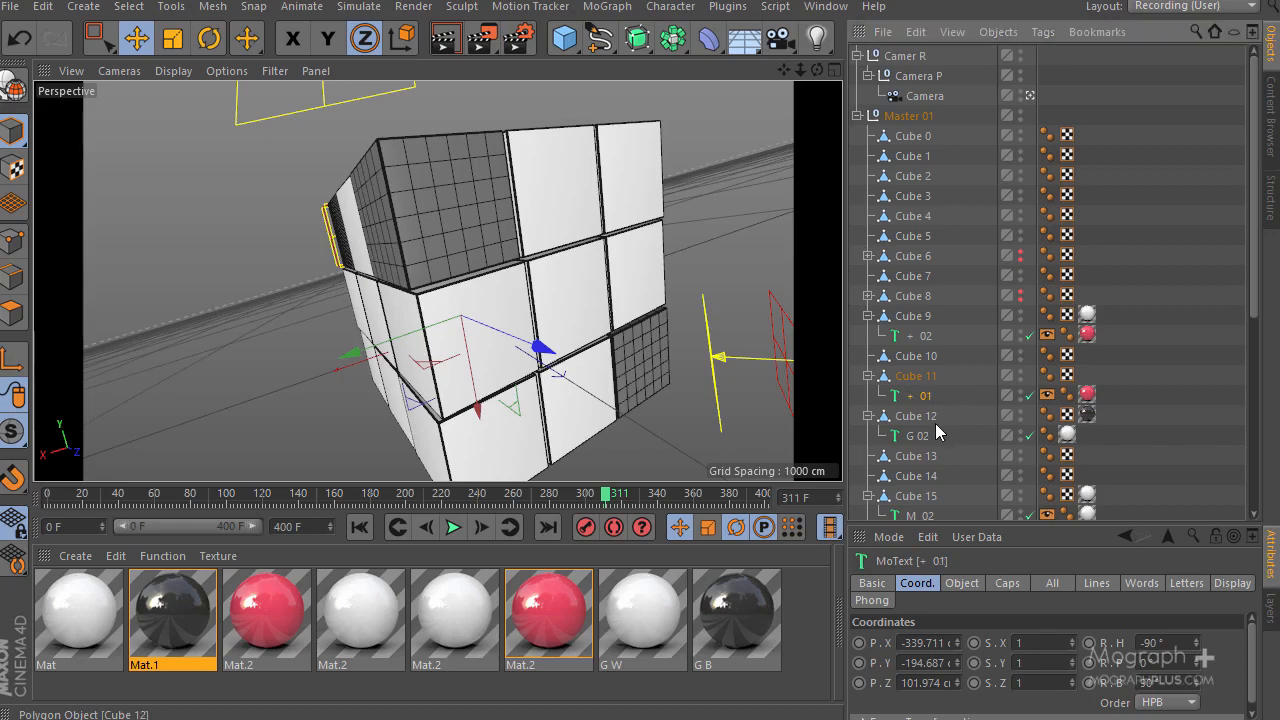
# Replace the material on the + 01 text with the first red Mat.2 material
pyautogui.click(1087, 394)
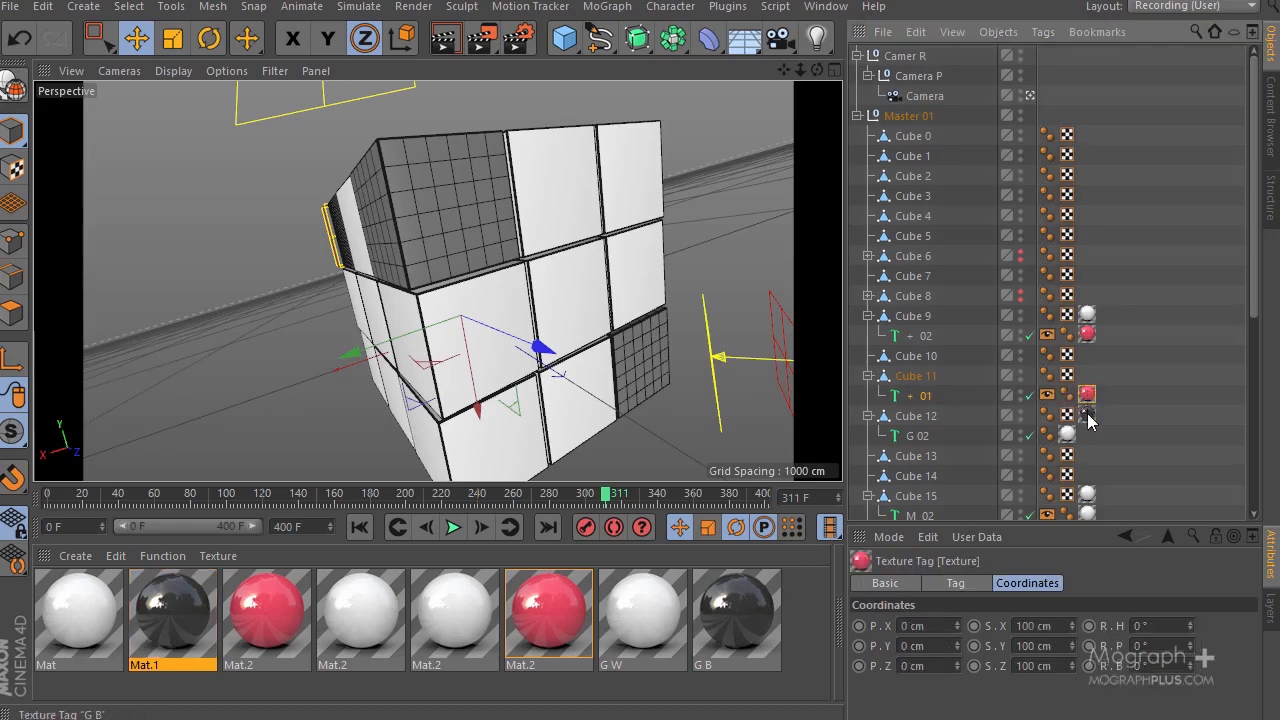
pyautogui.press('Delete')
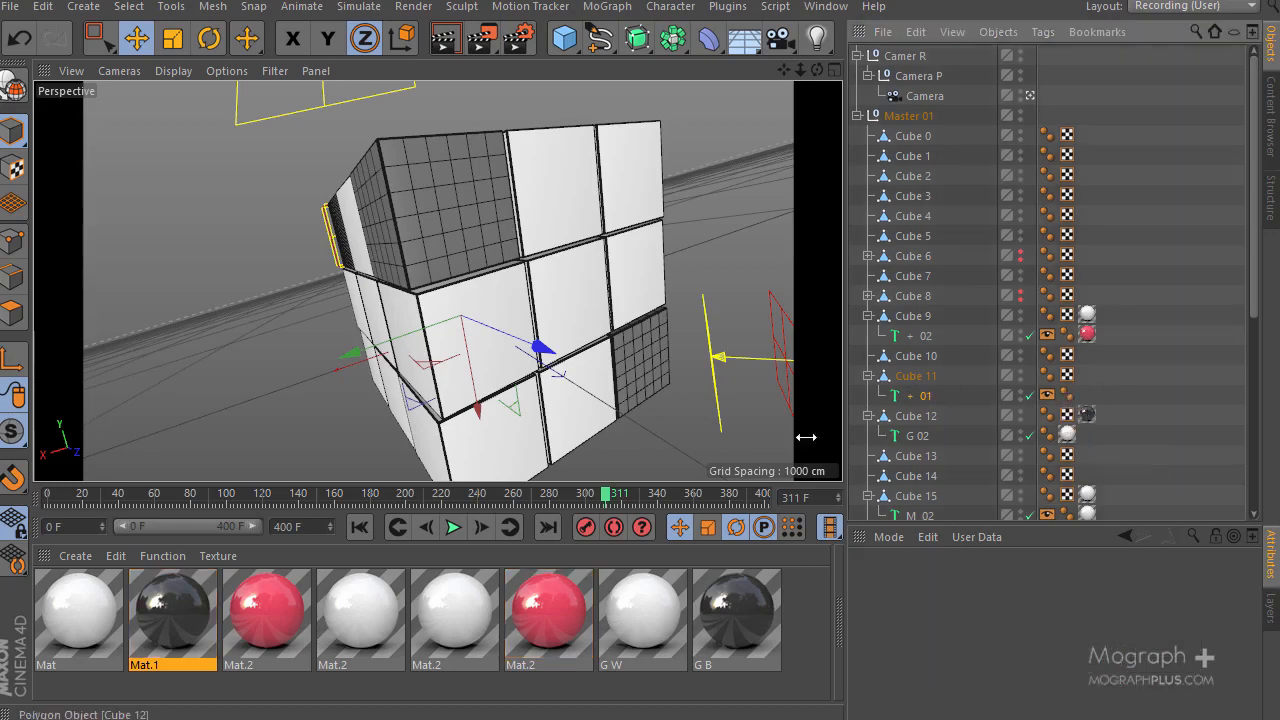
pyautogui.rightClick(279, 601)
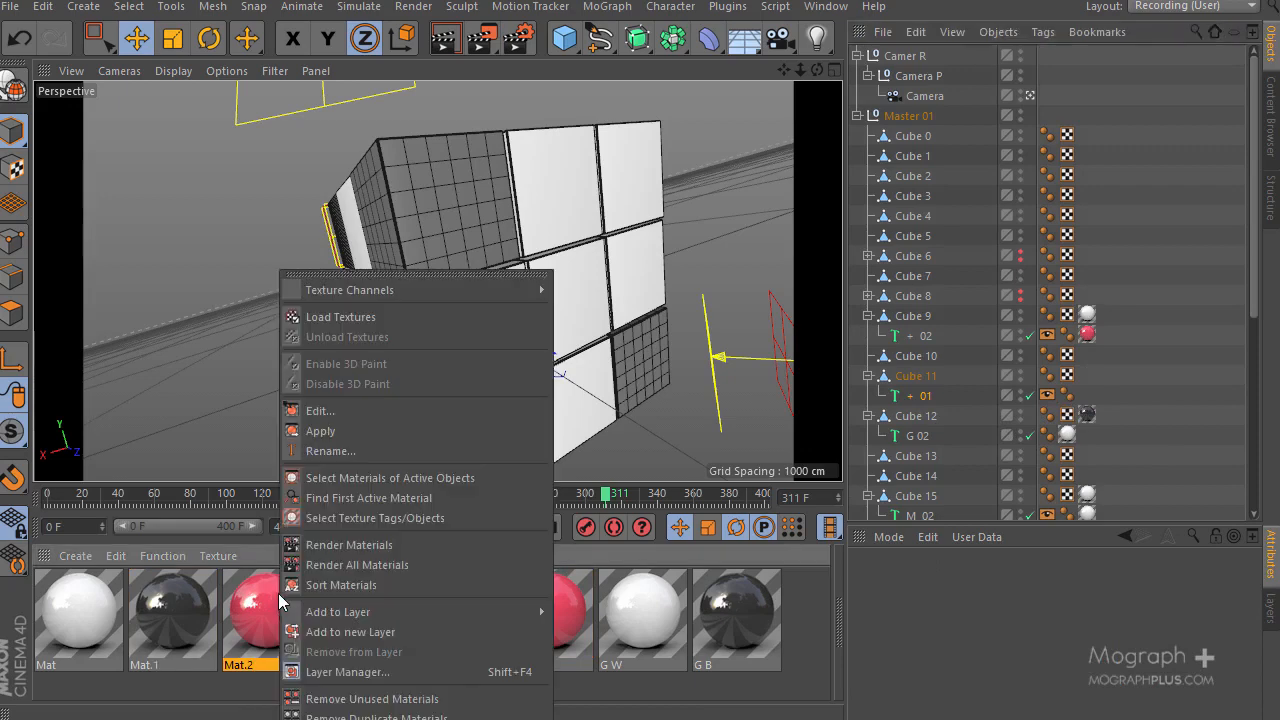
pyautogui.click(391, 431)
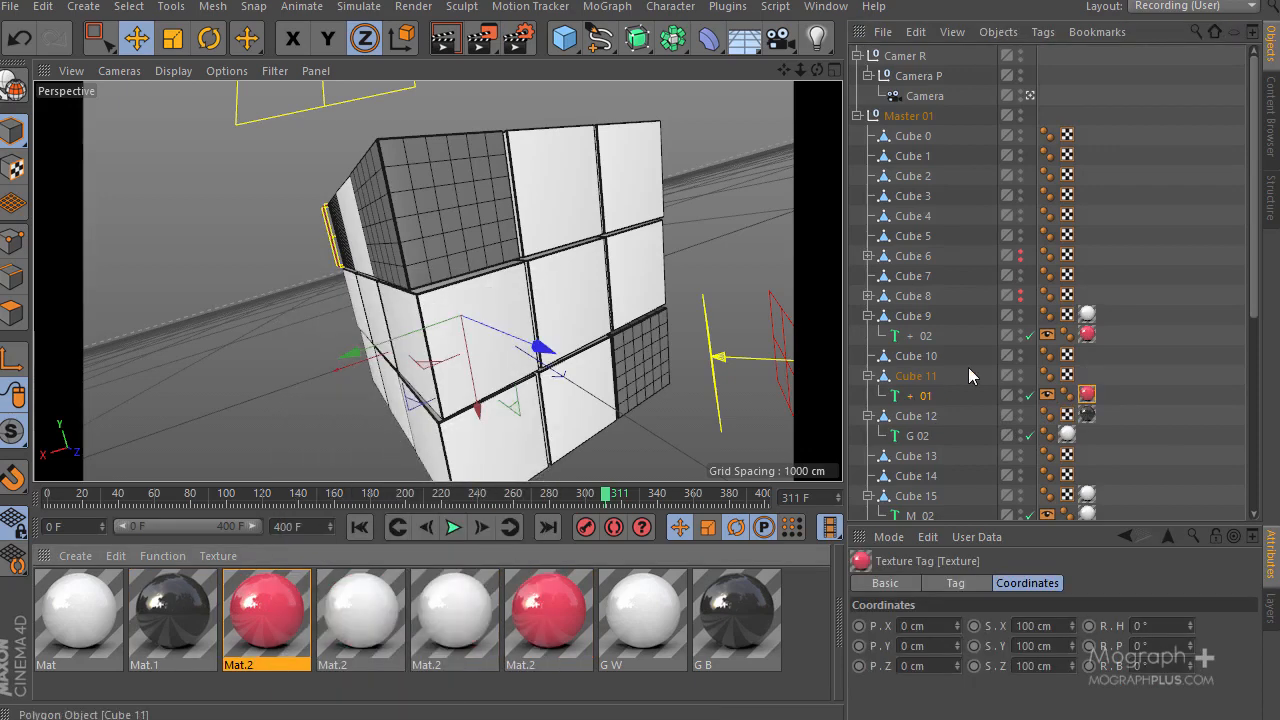
# Apply the black Mat.1 material to Cube 11
pyautogui.click(914, 376)
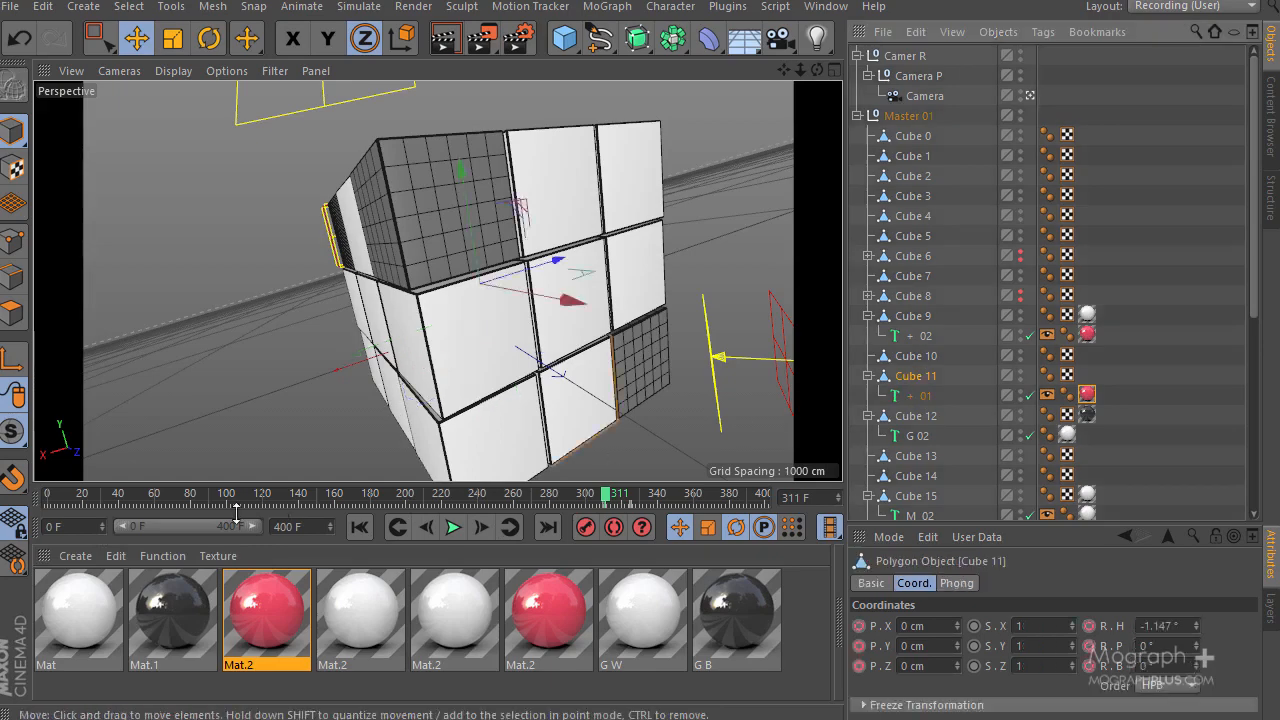
pyautogui.rightClick(187, 595)
pyautogui.click(220, 431)
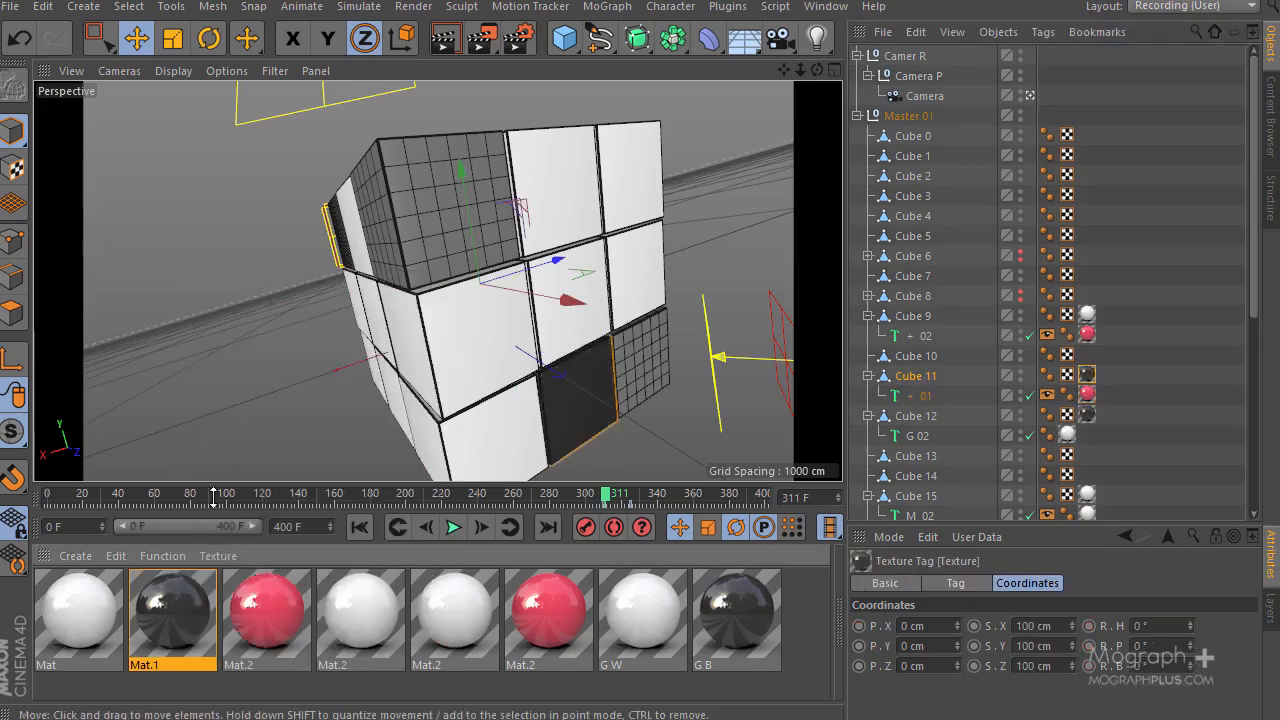
pyautogui.moveTo(602, 502); pyautogui.dragTo(607, 497)
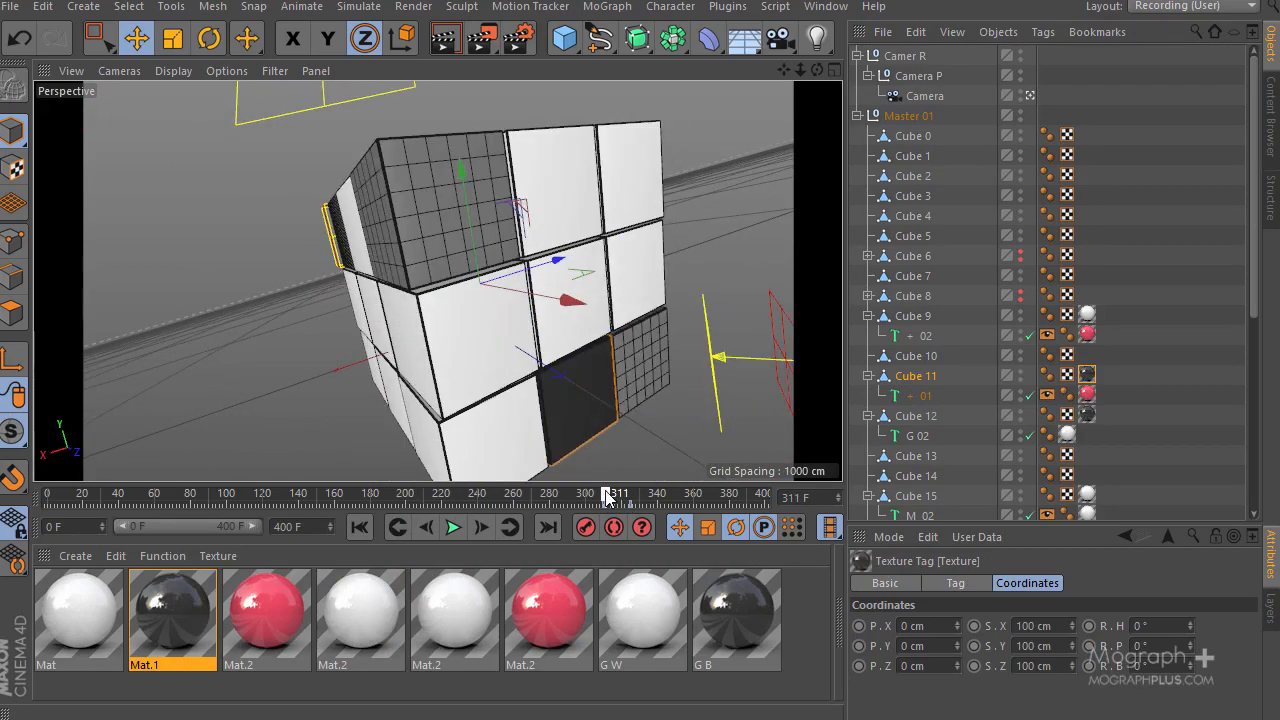
# Reset the + 01 text's position and rotation values to 0
pyautogui.click(1120, 396)
pyautogui.click(912, 397)
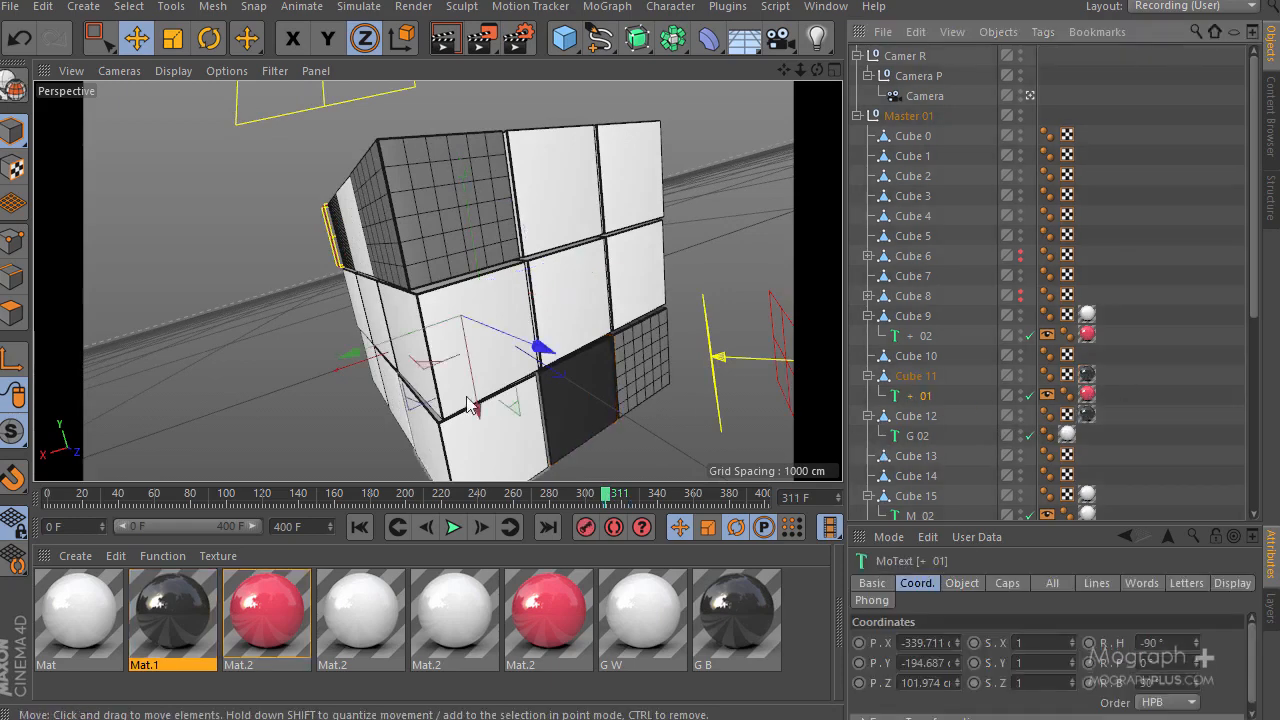
pyautogui.doubleClick(940, 643)
pyautogui.write('0')
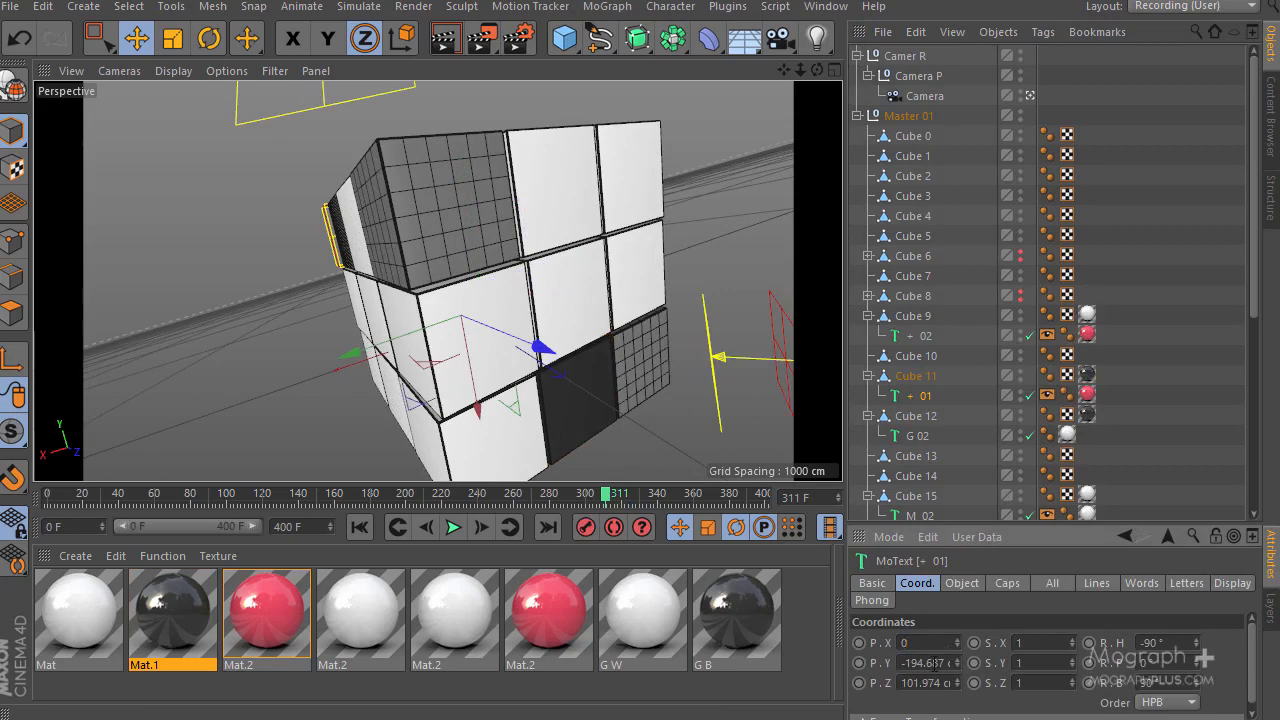
pyautogui.press('Tab')
pyautogui.write('0')
pyautogui.press('Tab')
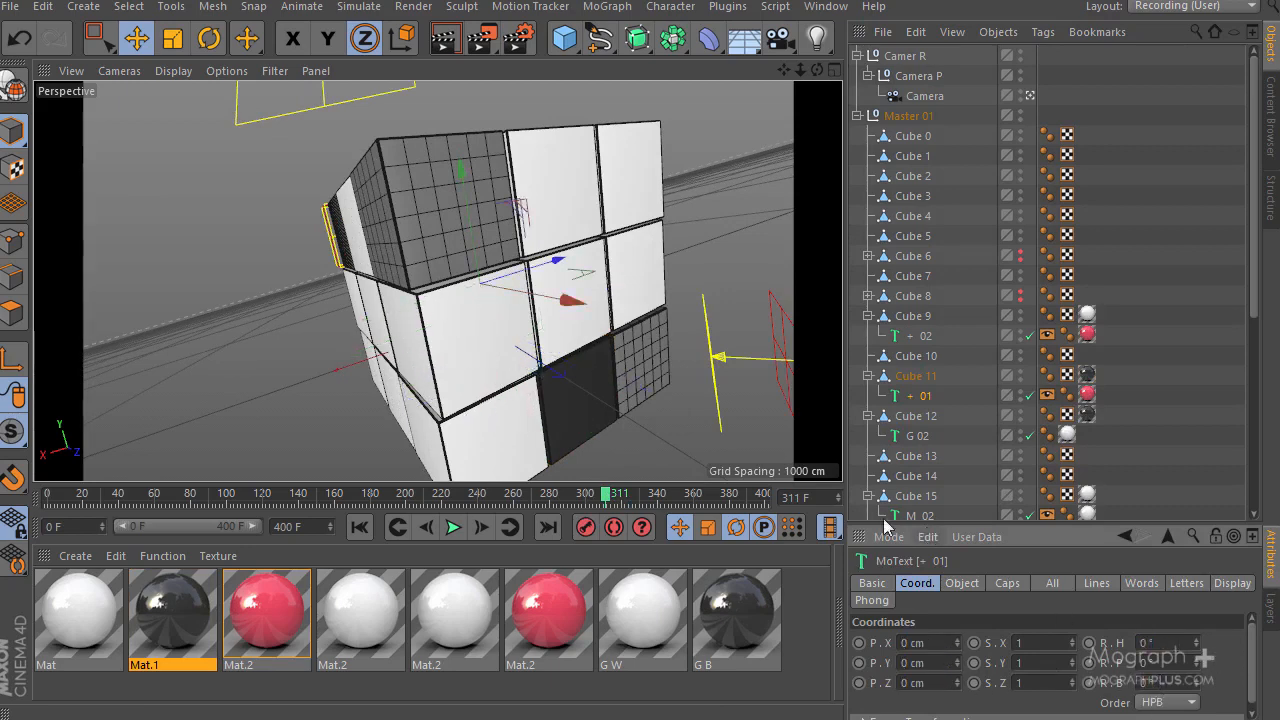
# Move the + 01 text outward in front of Cube 11's black face and delete its Display tag
pyautogui.moveTo(571, 300); pyautogui.dragTo(726, 362)
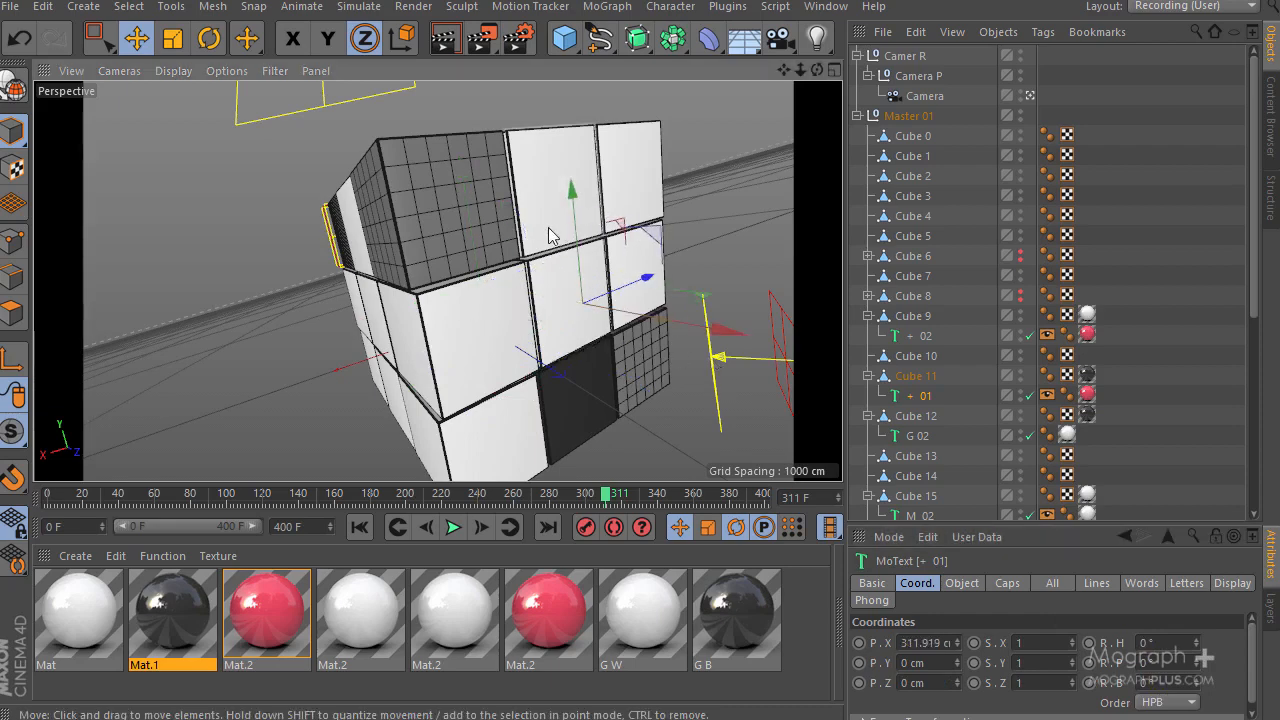
pyautogui.moveTo(580, 214); pyautogui.dragTo(831, 436)
pyautogui.click(1047, 395)
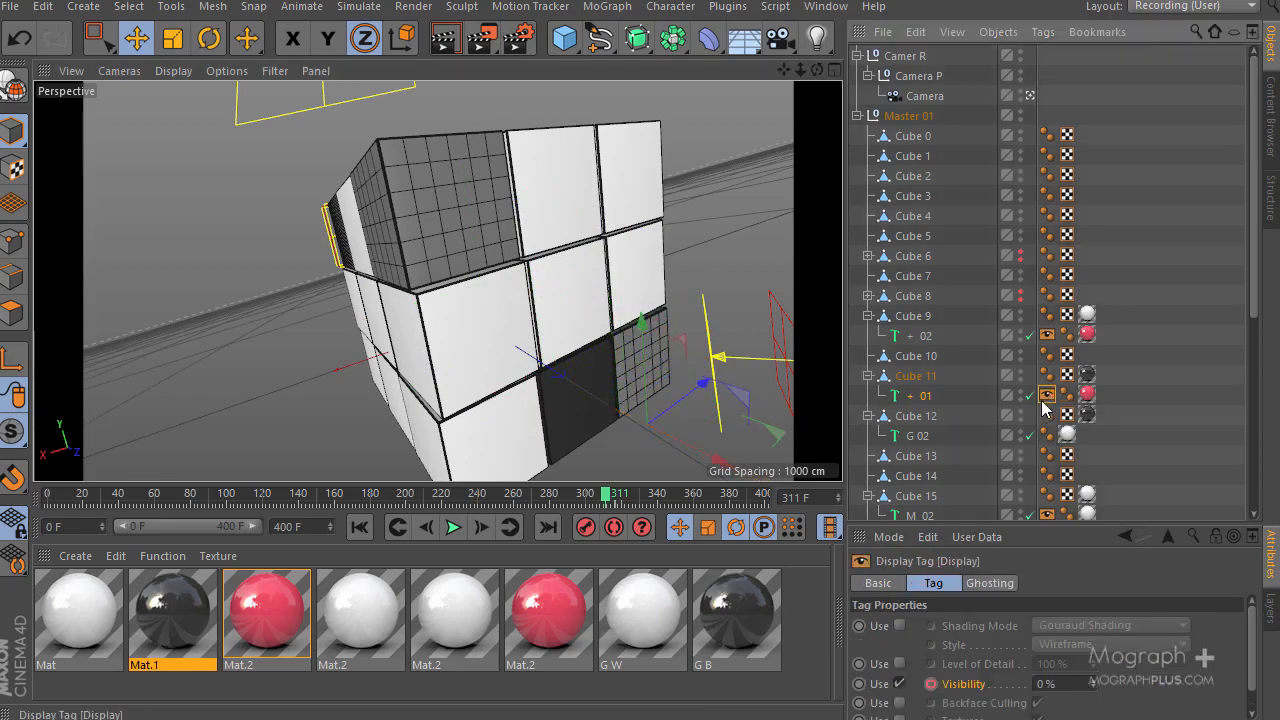
pyautogui.press('Delete')
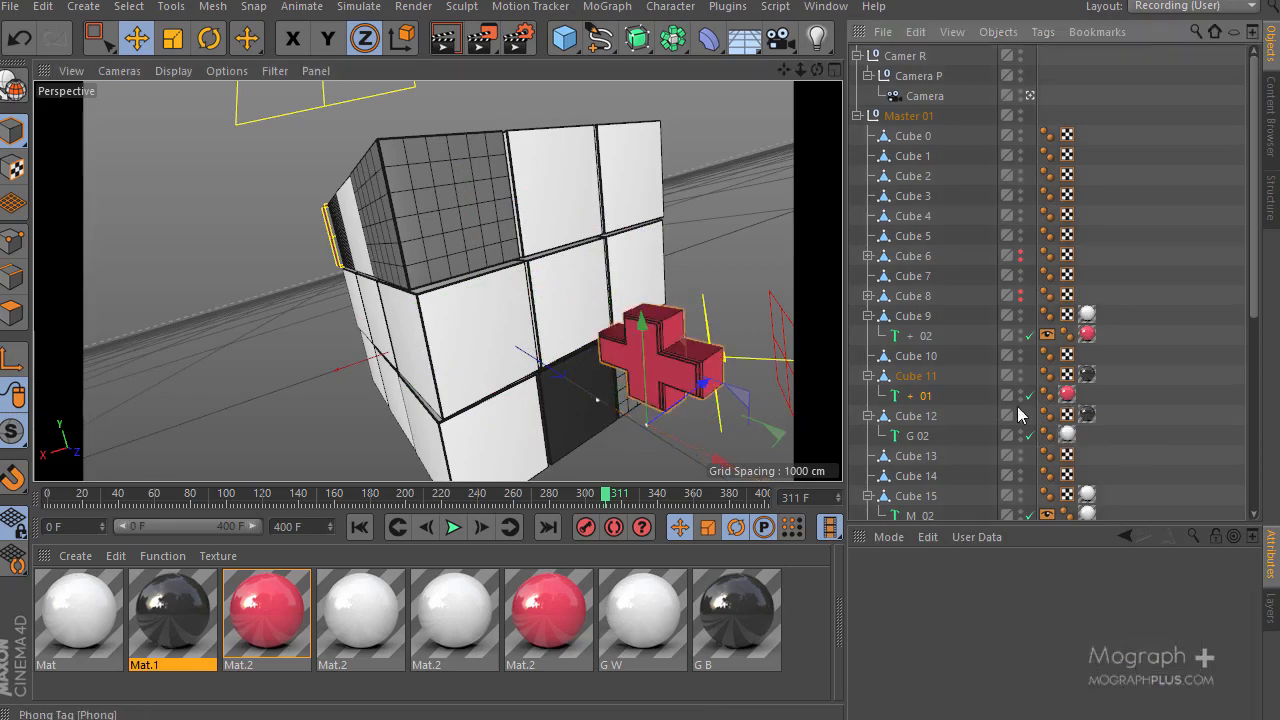
# Reposition the + 01 text close to Cube 11's black face, checking it at frames 307, 286 and 305
pyautogui.scroll(5, 675, 397)
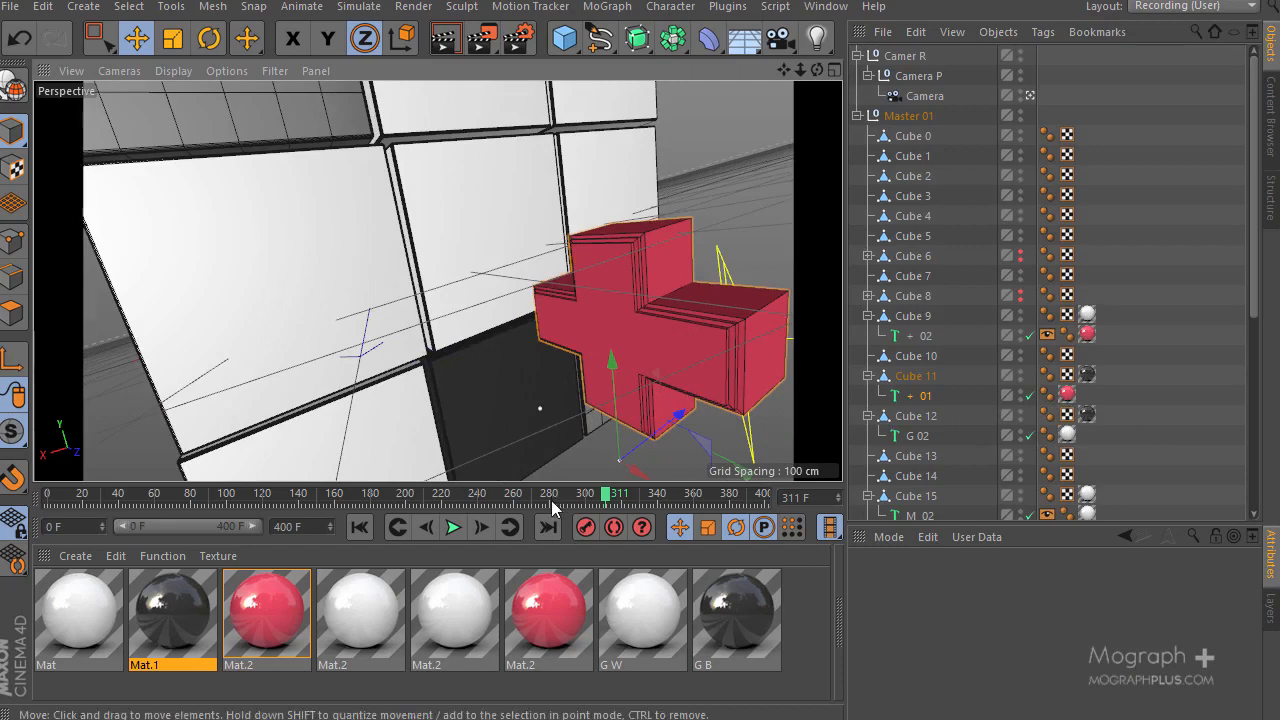
pyautogui.moveTo(604, 494)
pyautogui.mouseDown()
pyautogui.moveTo(620, 495)
pyautogui.moveTo(598, 497)
pyautogui.mouseUp()
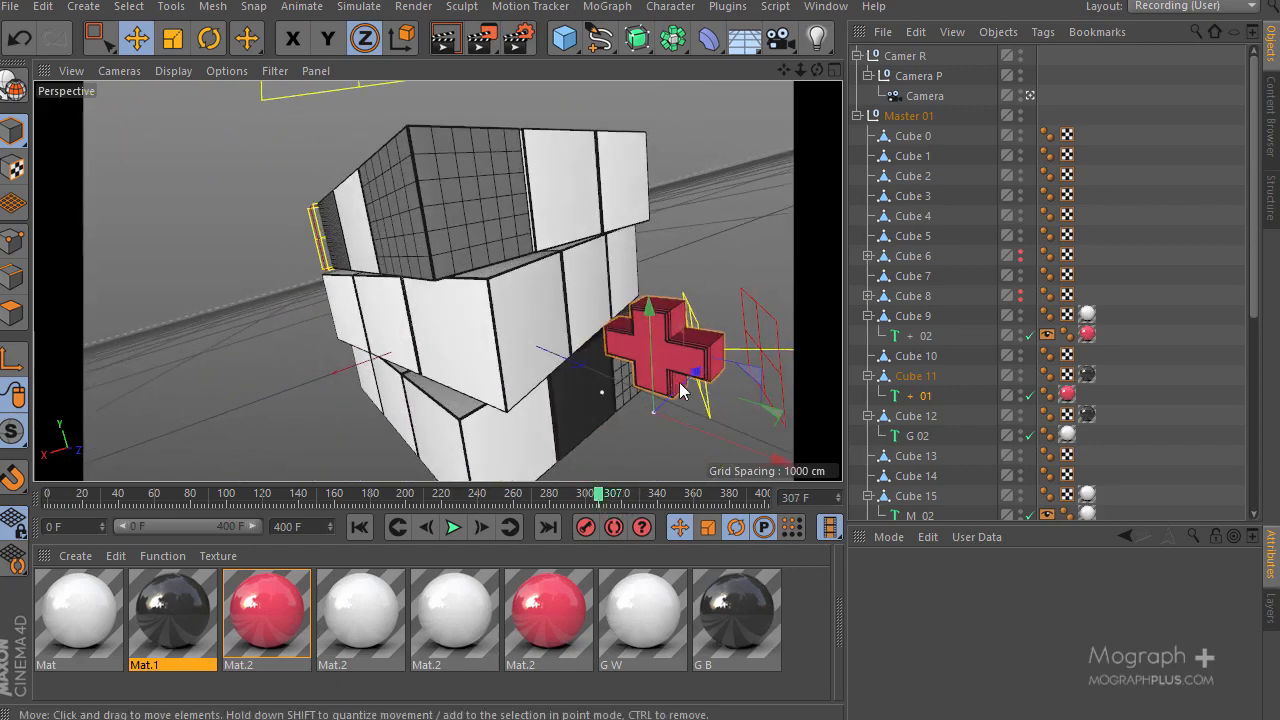
pyautogui.moveTo(731, 446); pyautogui.dragTo(714, 397)
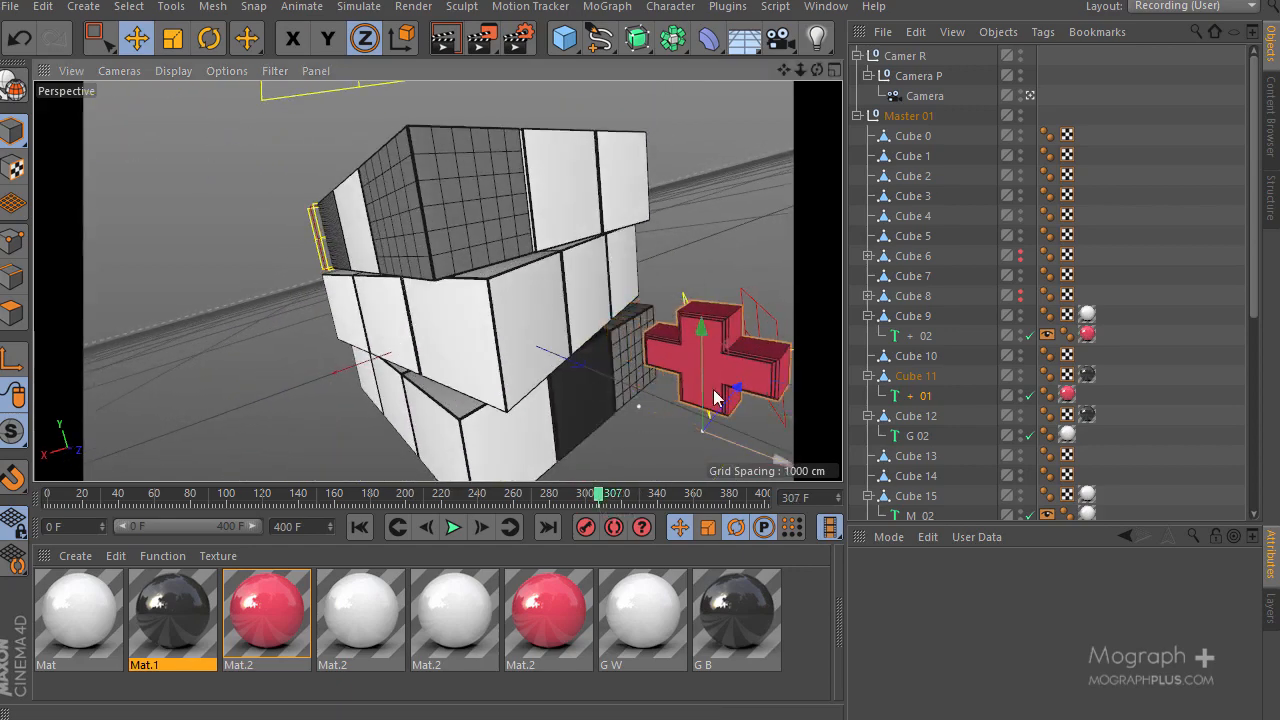
pyautogui.moveTo(706, 330); pyautogui.dragTo(709, 368)
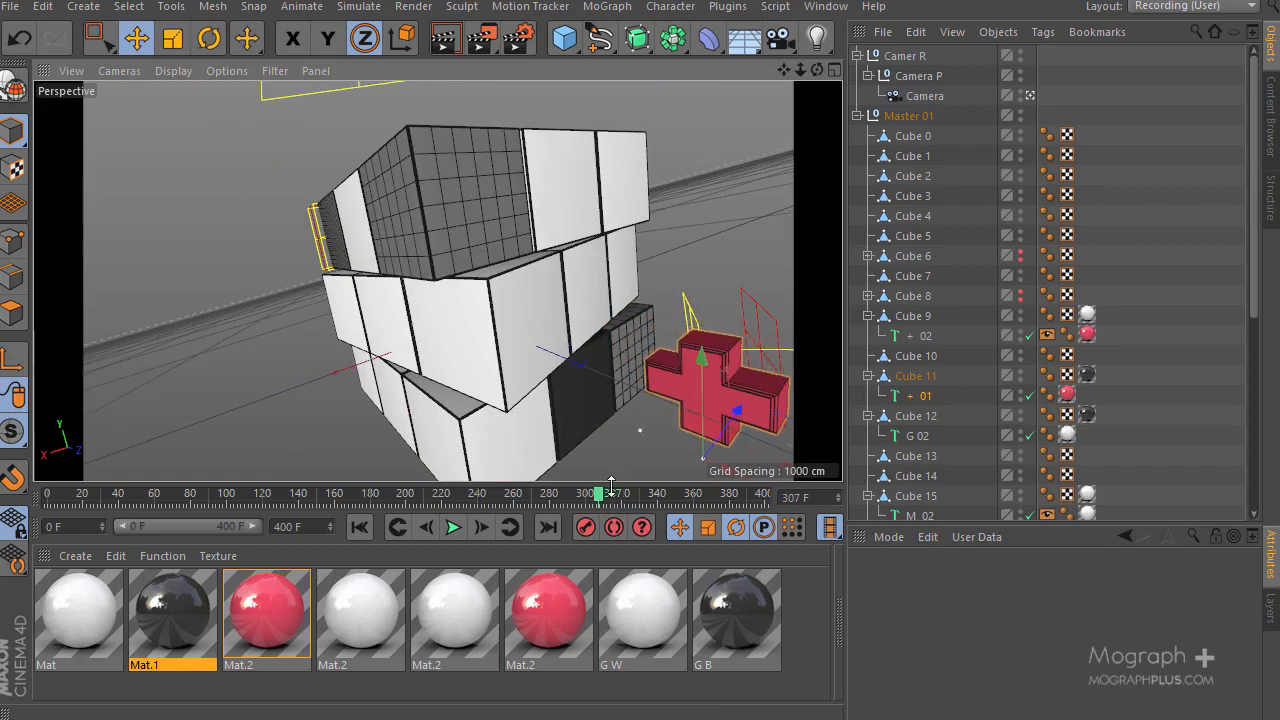
pyautogui.moveTo(598, 496); pyautogui.dragTo(560, 506)
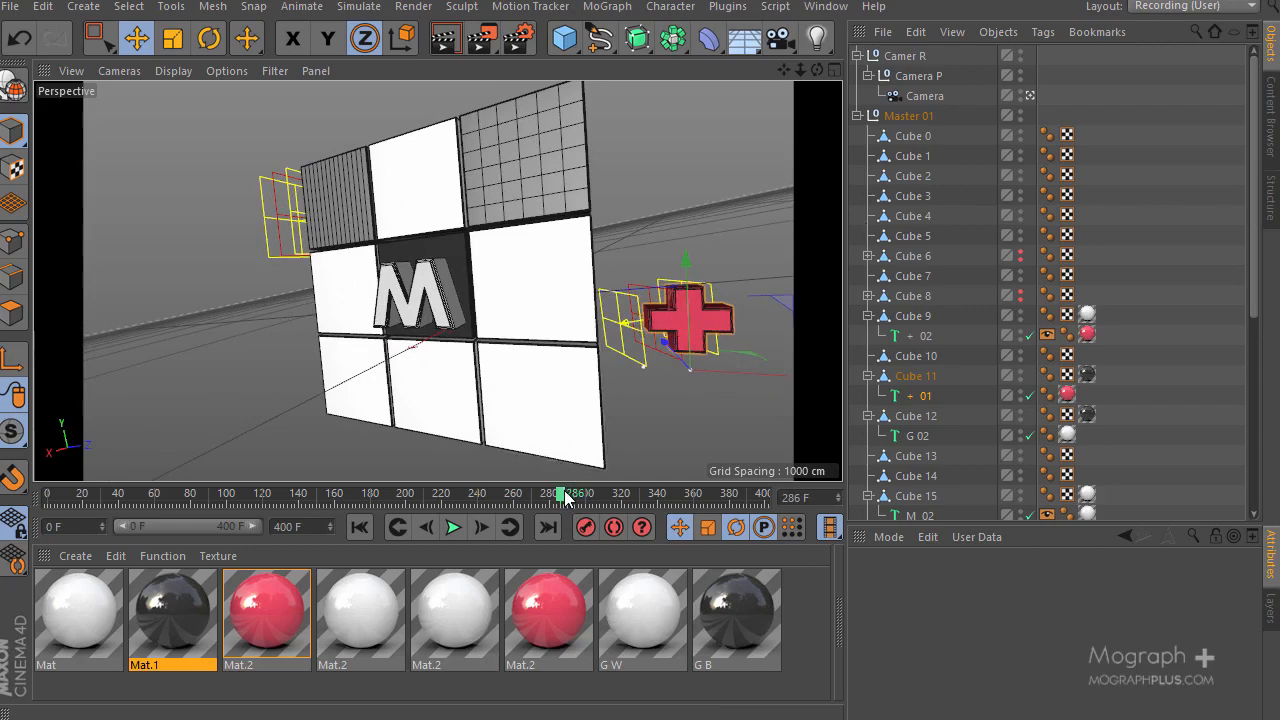
pyautogui.moveTo(563, 493); pyautogui.dragTo(595, 493)
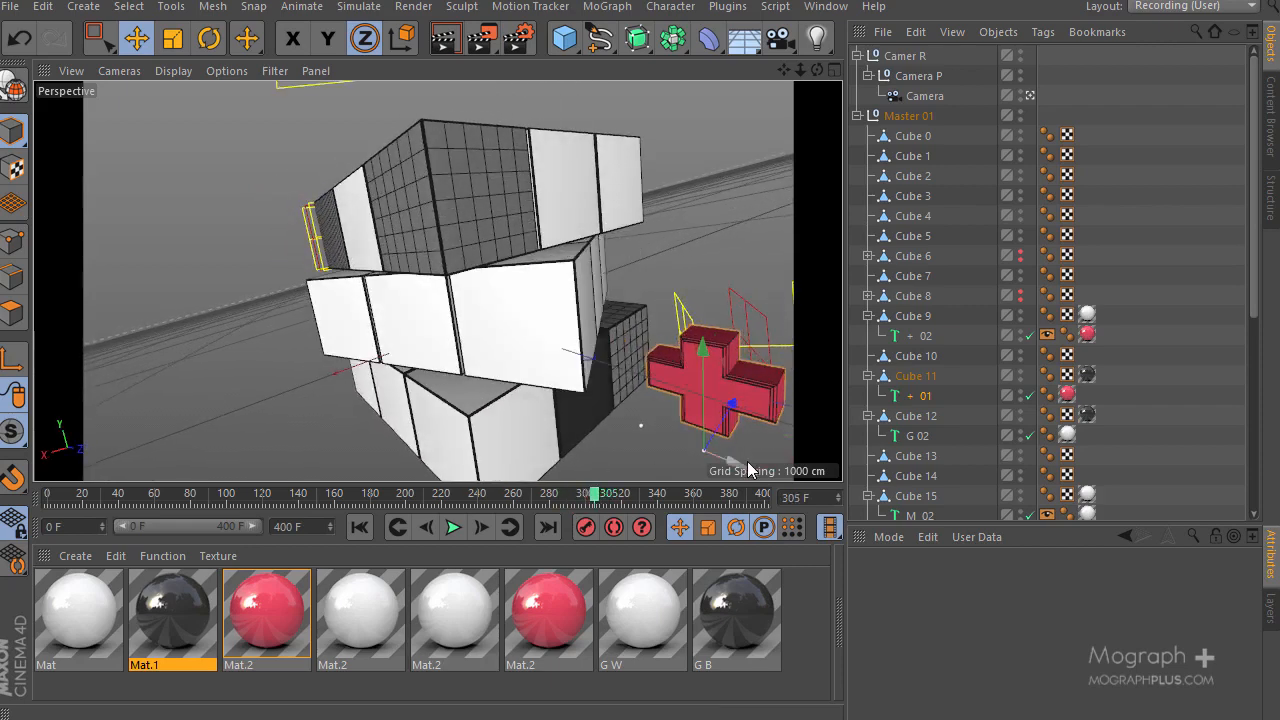
pyautogui.moveTo(747, 461); pyautogui.dragTo(598, 348)
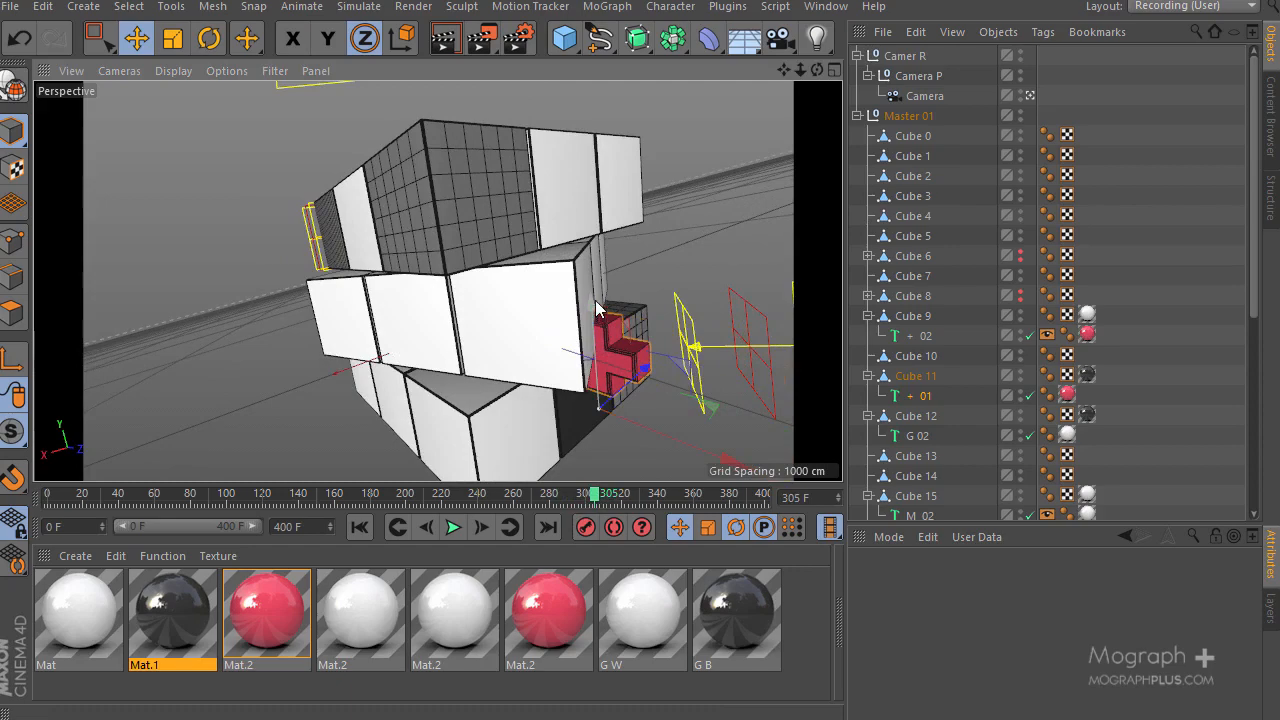
pyautogui.moveTo(595, 300); pyautogui.dragTo(594, 362)
# Leave the camera view and rotate the + 01 text to a heading of 100° so it faces outward from Cube 11
pyautogui.click(1030, 96)
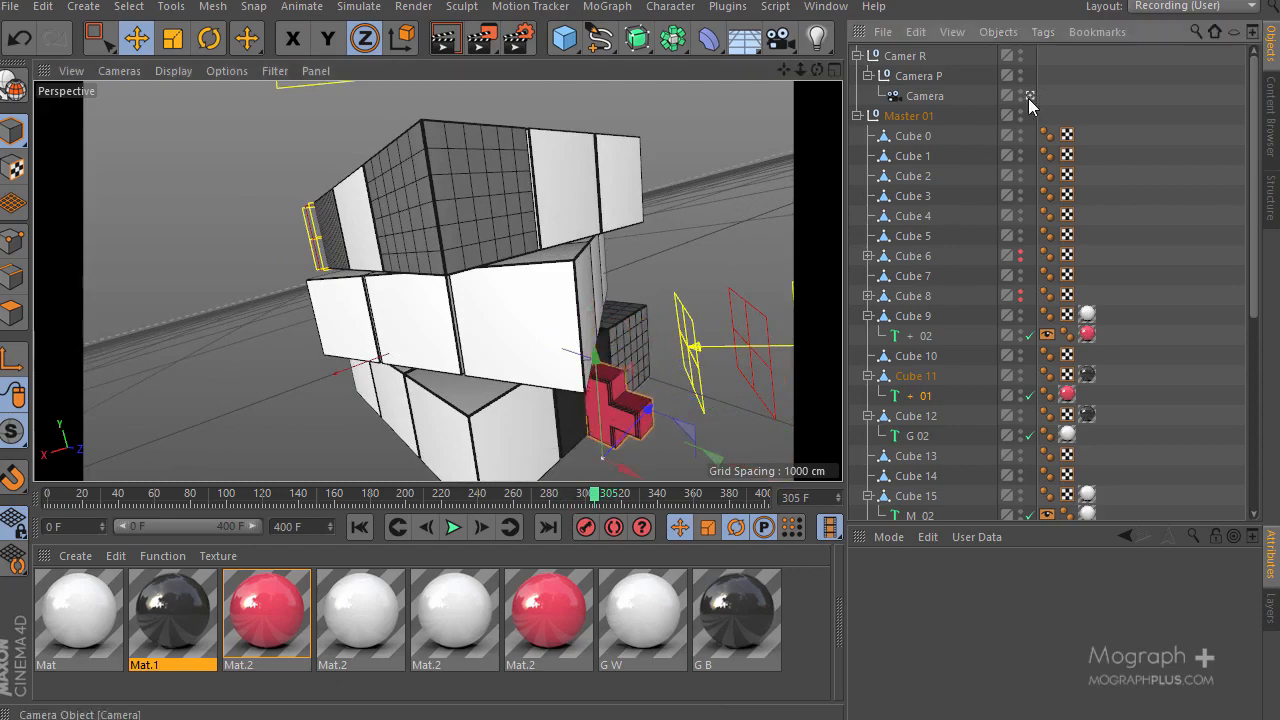
pyautogui.scroll(-5, 520, 321)
pyautogui.keyDown('alt'); pyautogui.moveTo(452, 384); pyautogui.dragTo(478, 345); pyautogui.keyUp('alt')
pyautogui.keyDown('alt'); pyautogui.moveTo(478, 345); pyautogui.dragTo(580, 232, button='right'); pyautogui.keyUp('alt')
pyautogui.keyDown('alt'); pyautogui.moveTo(437, 280); pyautogui.dragTo(510, 282, button='right'); pyautogui.keyUp('alt')
pyautogui.keyDown('alt'); pyautogui.moveTo(437, 305); pyautogui.dragTo(508, 322, button='middle'); pyautogui.keyUp('alt')
pyautogui.keyDown('alt'); pyautogui.moveTo(508, 322); pyautogui.dragTo(577, 335); pyautogui.keyUp('alt')
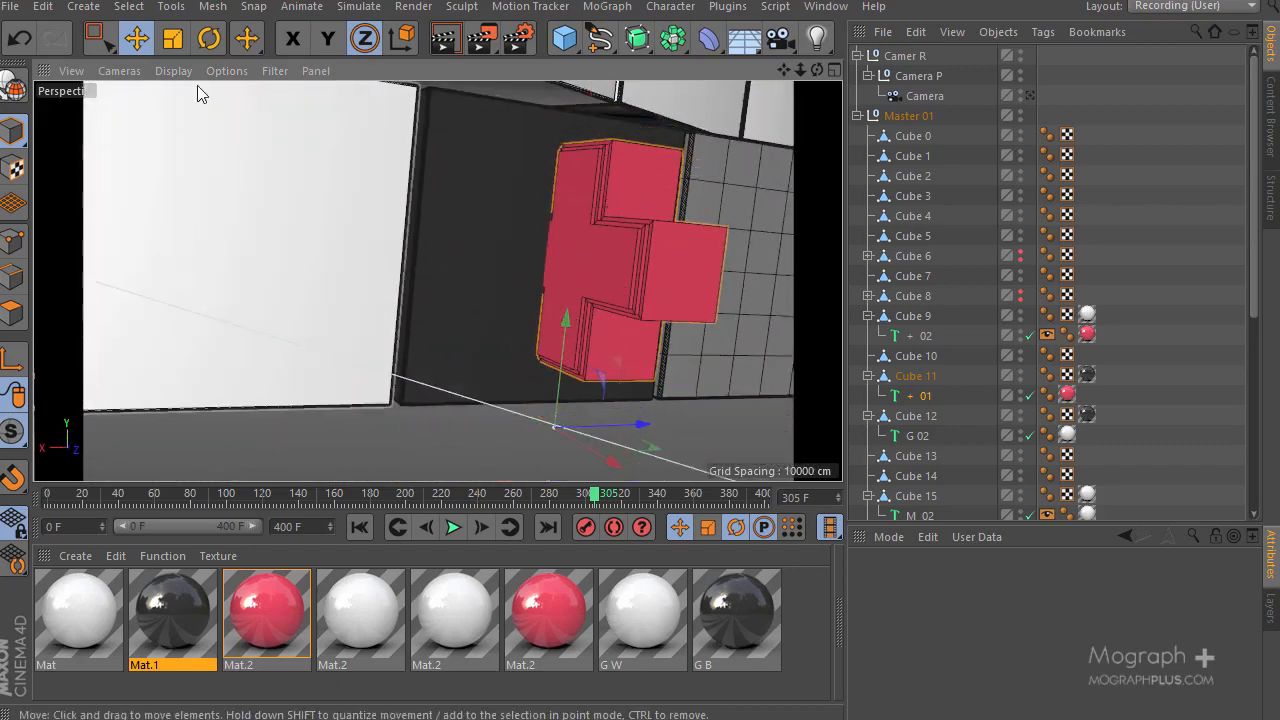
pyautogui.press('r')
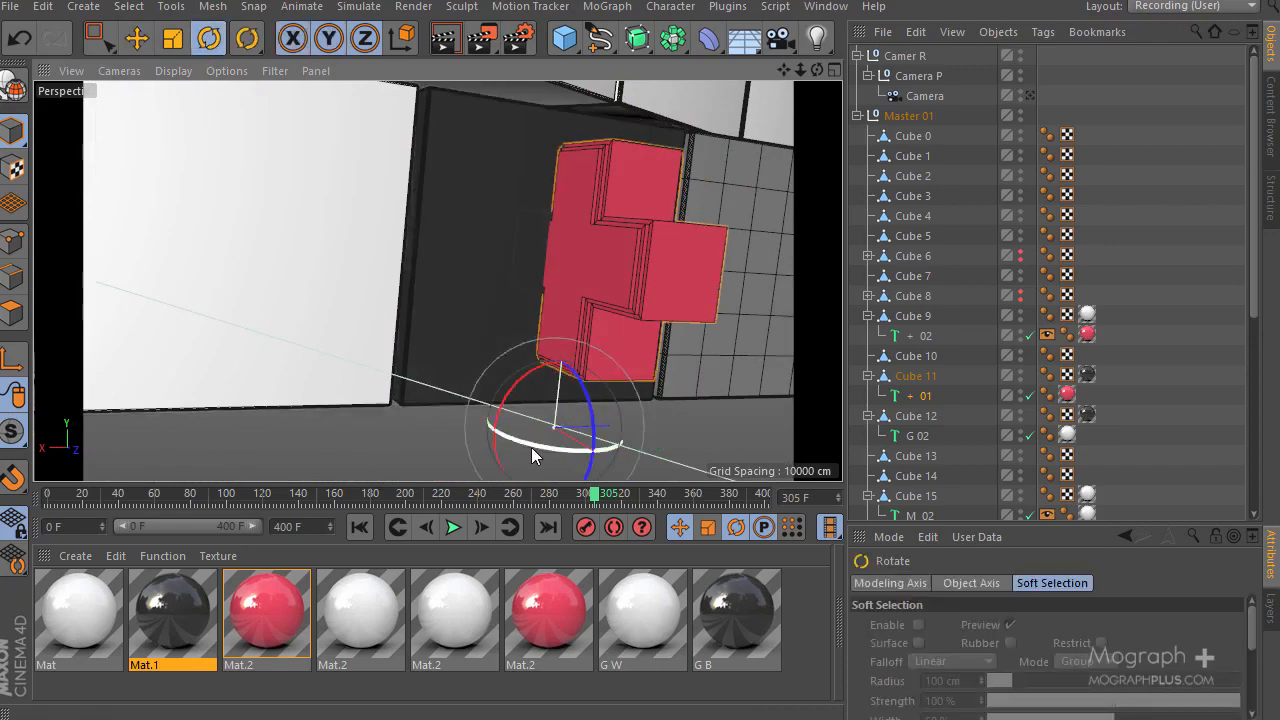
pyautogui.moveTo(536, 447); pyautogui.dragTo(606, 430)
# Save the project and lower the + 01 text slightly on Cube 11's black face
pyautogui.click(137, 40)
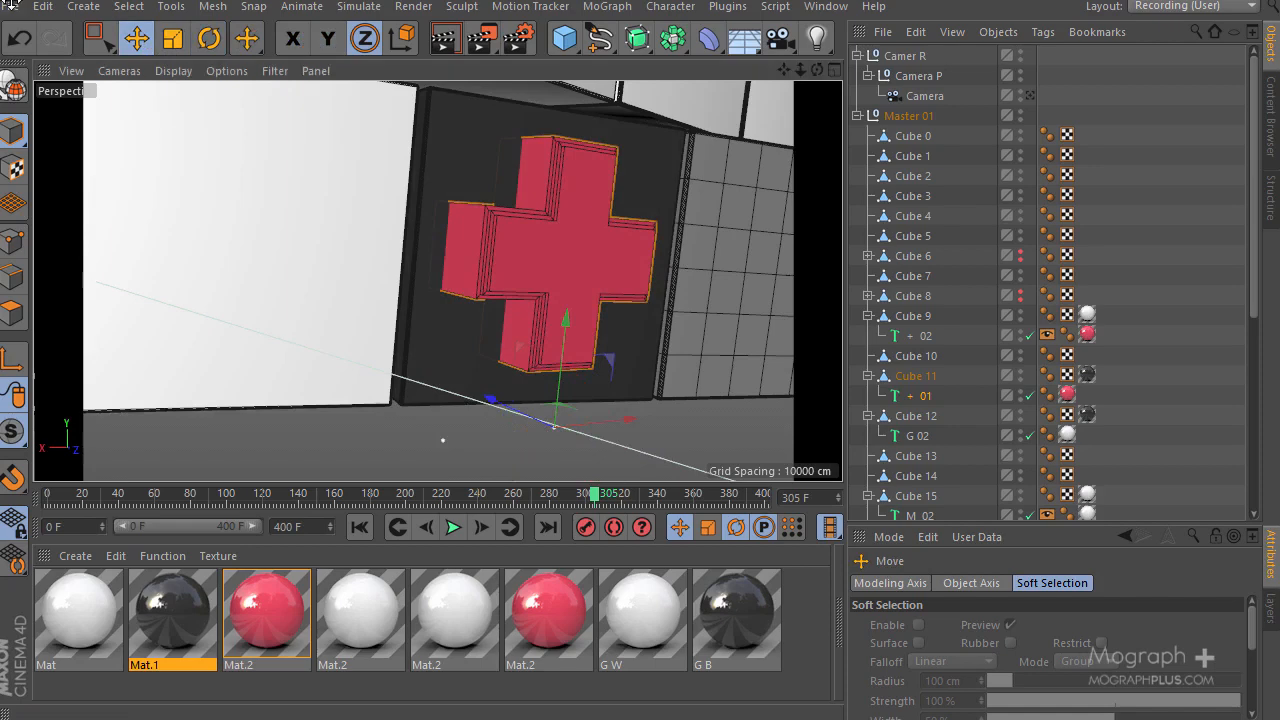
pyautogui.click(10, 6)
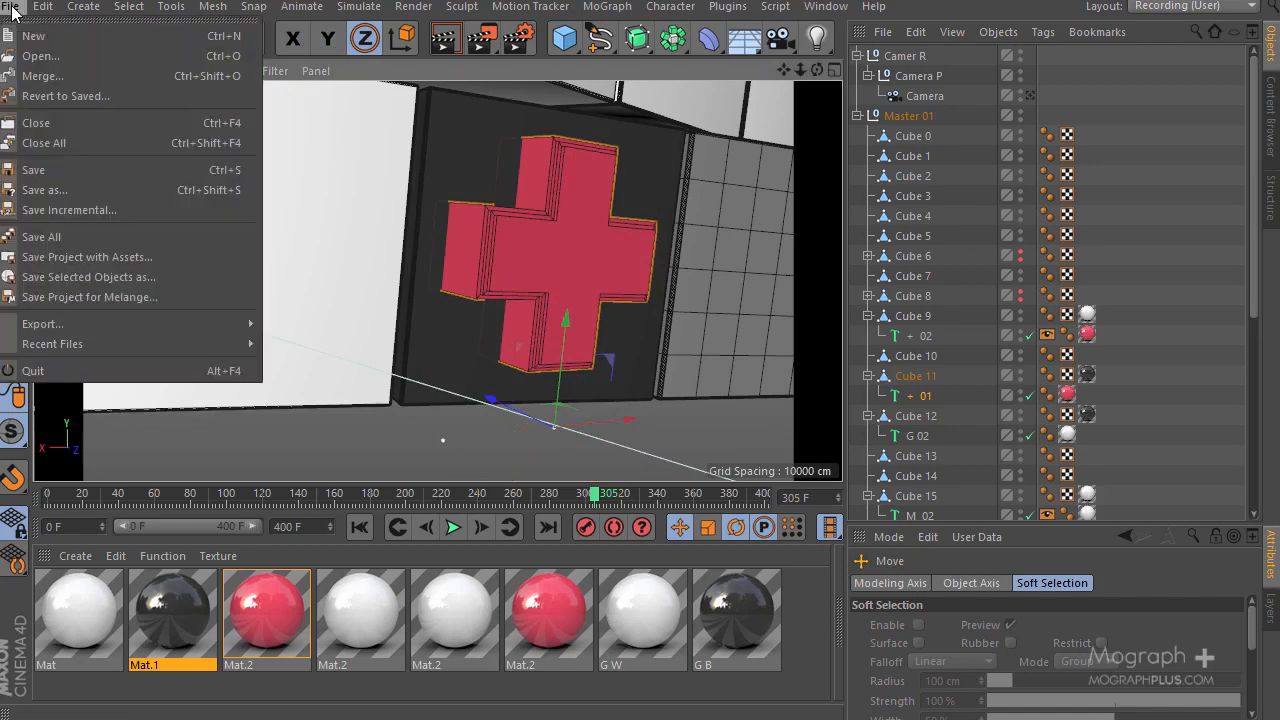
pyautogui.click(82, 168)
pyautogui.moveTo(570, 323); pyautogui.dragTo(566, 350)
pyautogui.keyDown('alt'); pyautogui.moveTo(568, 301); pyautogui.dragTo(537, 434); pyautogui.keyUp('alt')
pyautogui.keyDown('alt'); pyautogui.moveTo(466, 351); pyautogui.dragTo(458, 373); pyautogui.keyUp('alt')
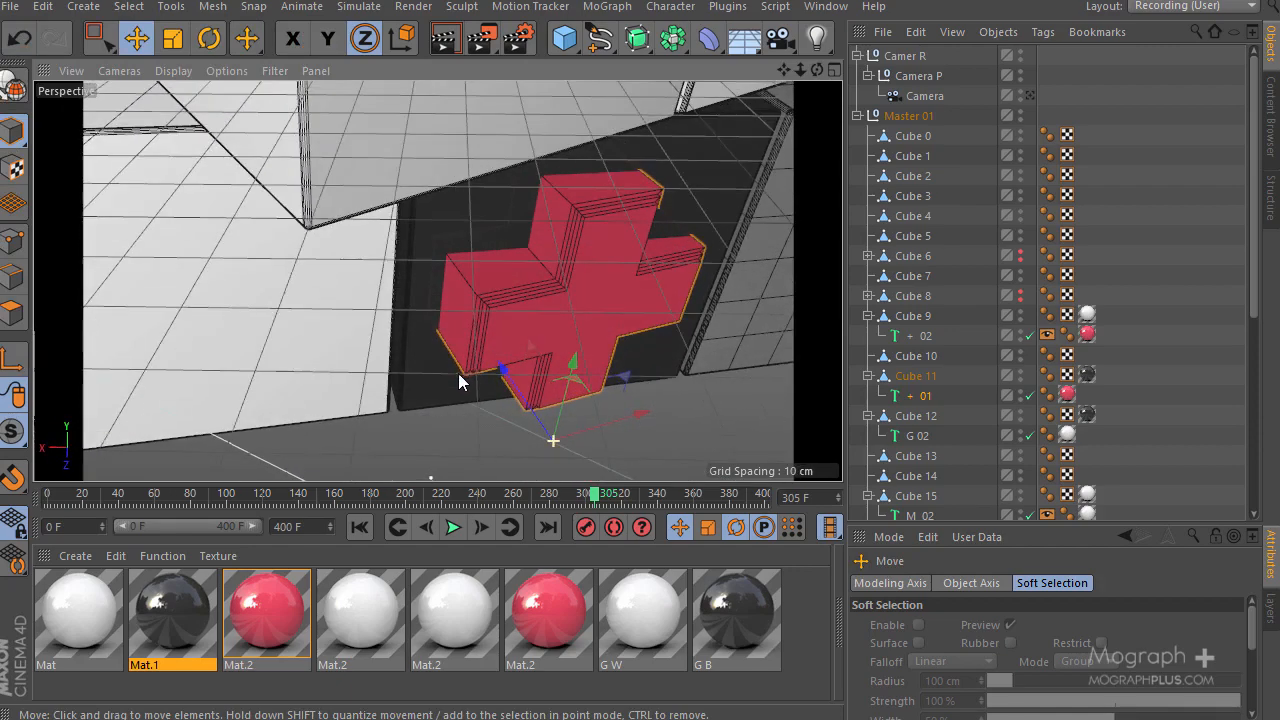
# Go to frame 290 and set the + 01 text's heading to 90°
pyautogui.moveTo(594, 493); pyautogui.dragTo(567, 489)
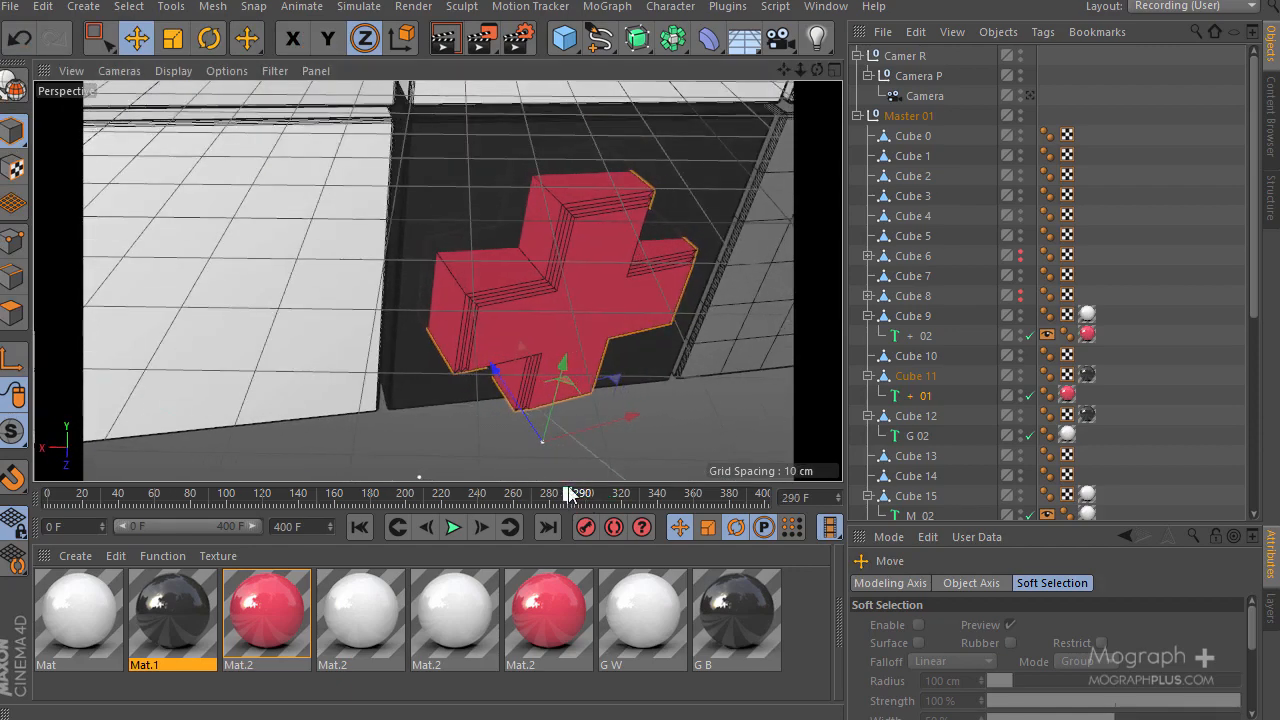
pyautogui.click(568, 334)
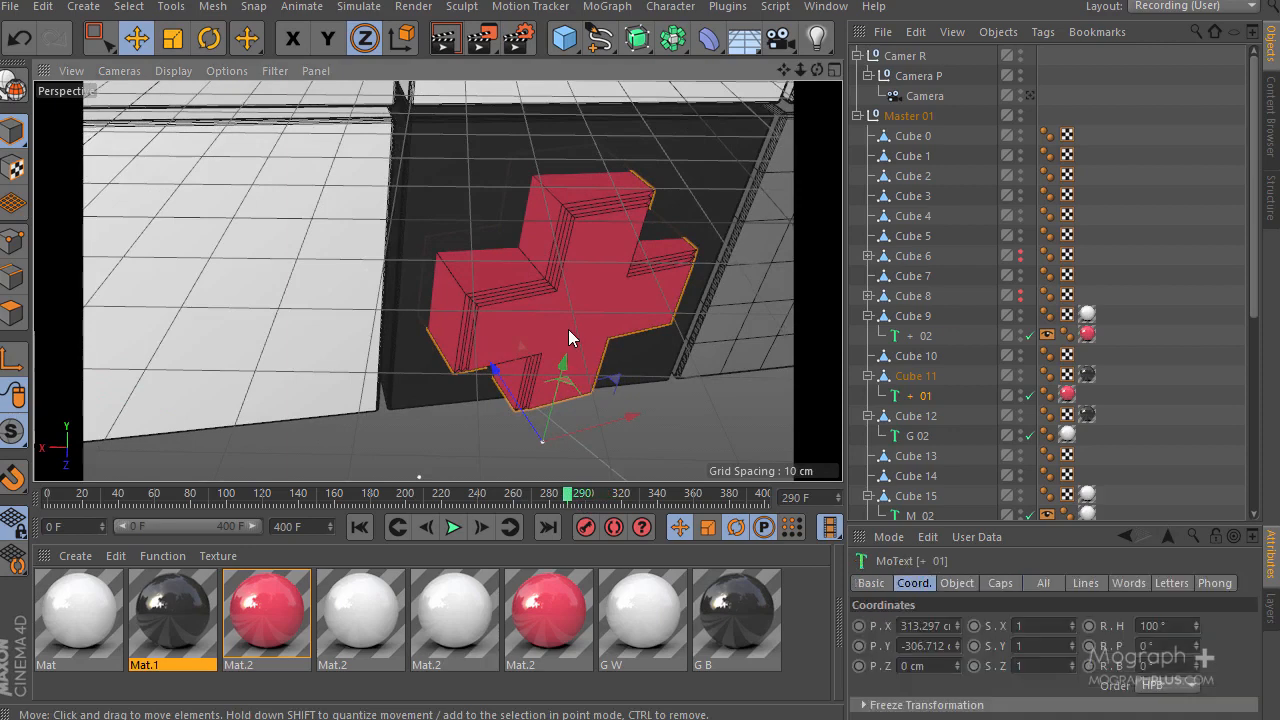
pyautogui.click(1179, 626)
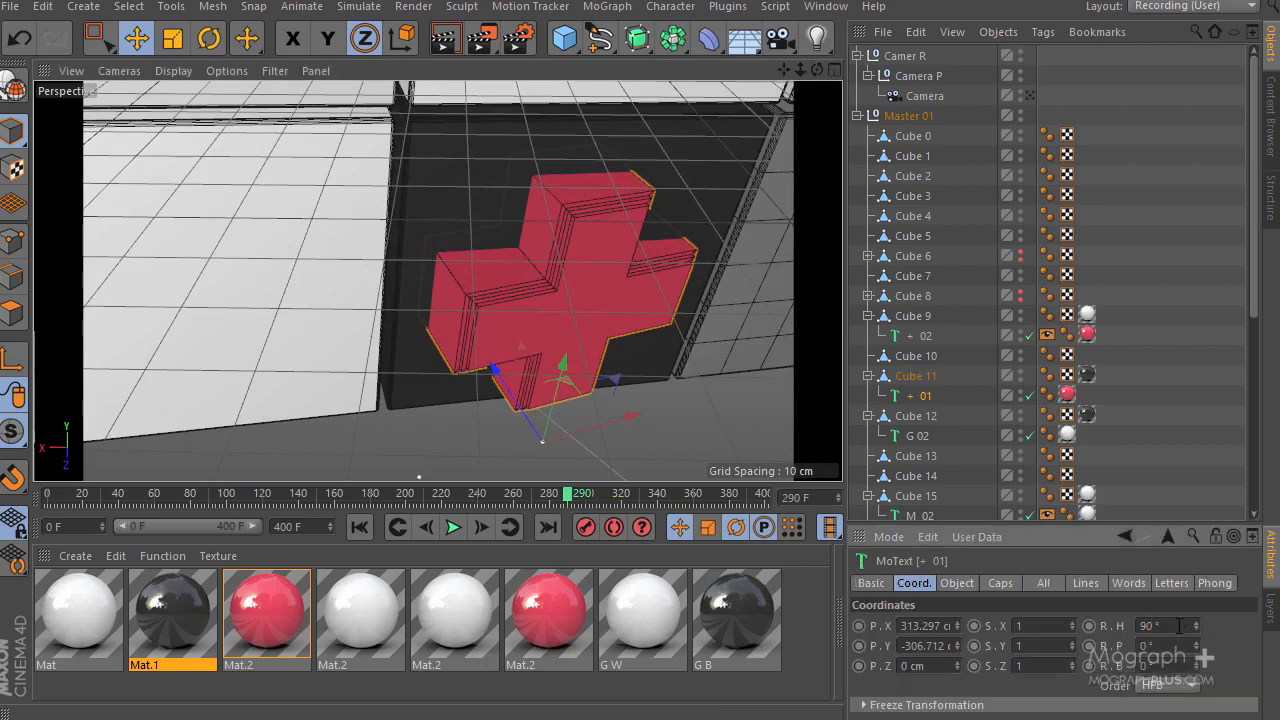
pyautogui.write('90')
pyautogui.press('Return')
# Move the + 01 text to about X 337 cm and Y -304 cm, and review the animation through the camera to frame 364
pyautogui.keyDown('alt'); pyautogui.moveTo(540, 403); pyautogui.dragTo(408, 265); pyautogui.keyUp('alt')
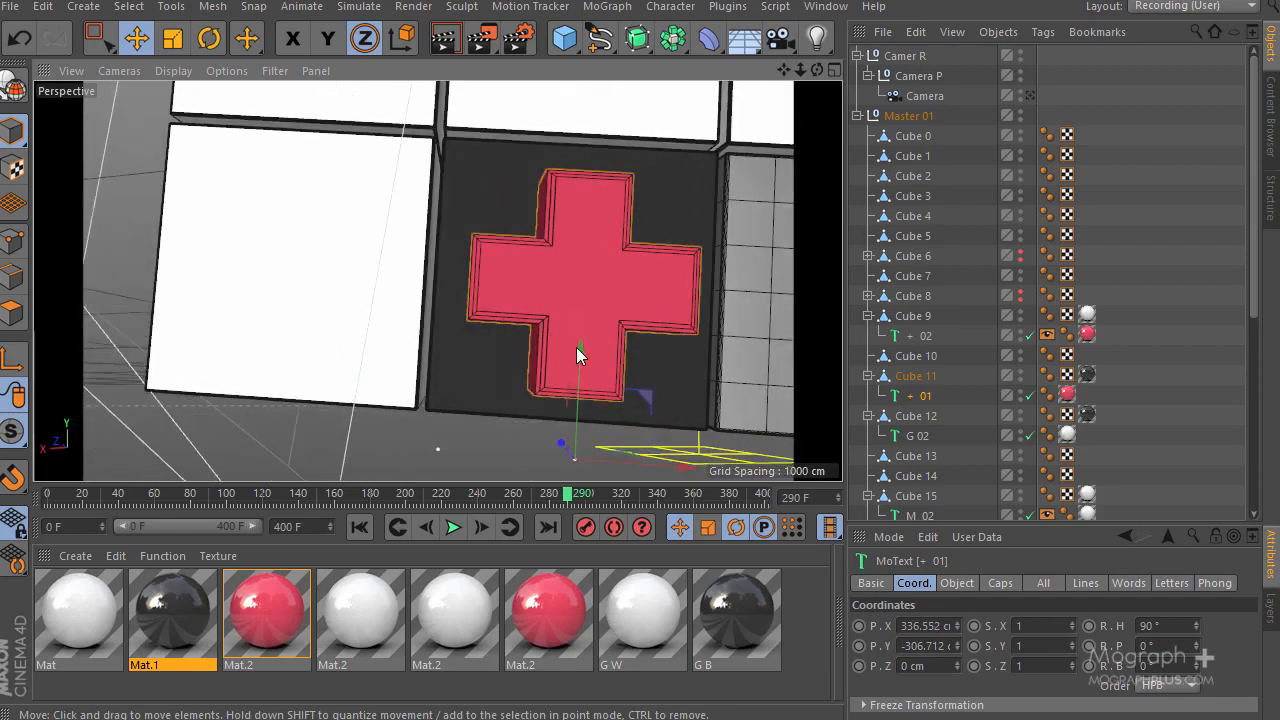
pyautogui.moveTo(578, 350); pyautogui.dragTo(647, 316)
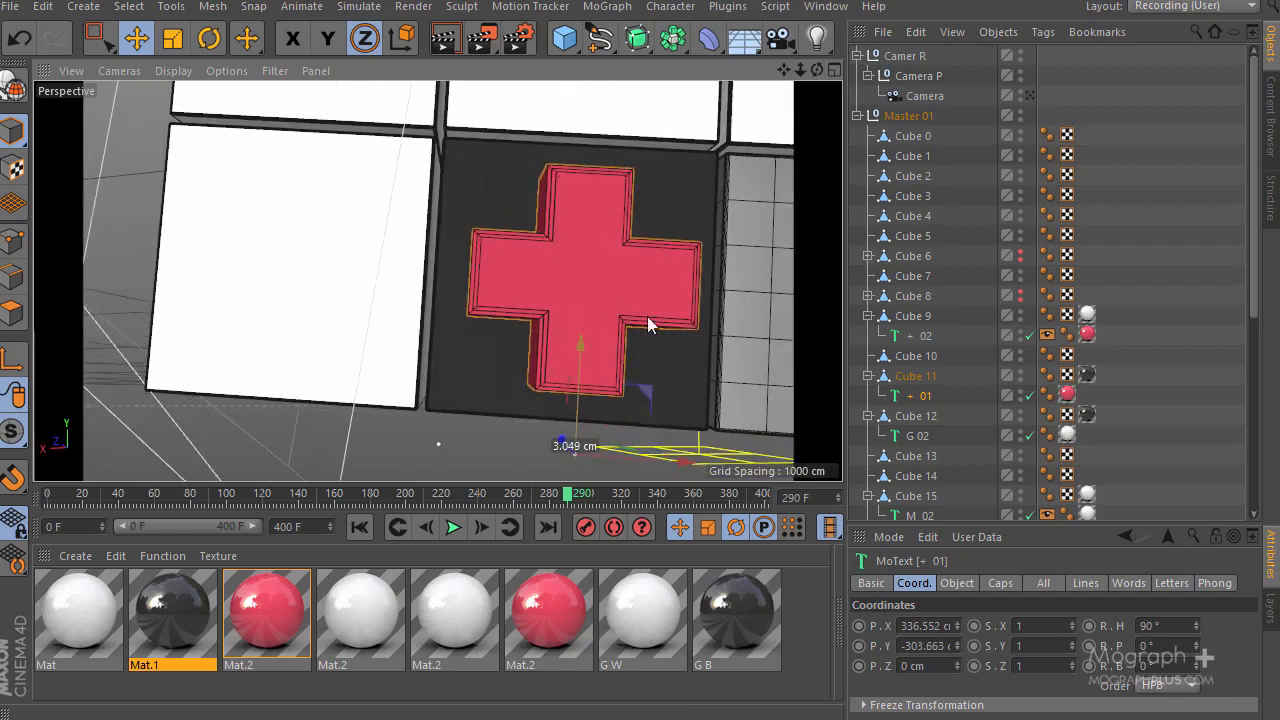
pyautogui.click(1029, 96)
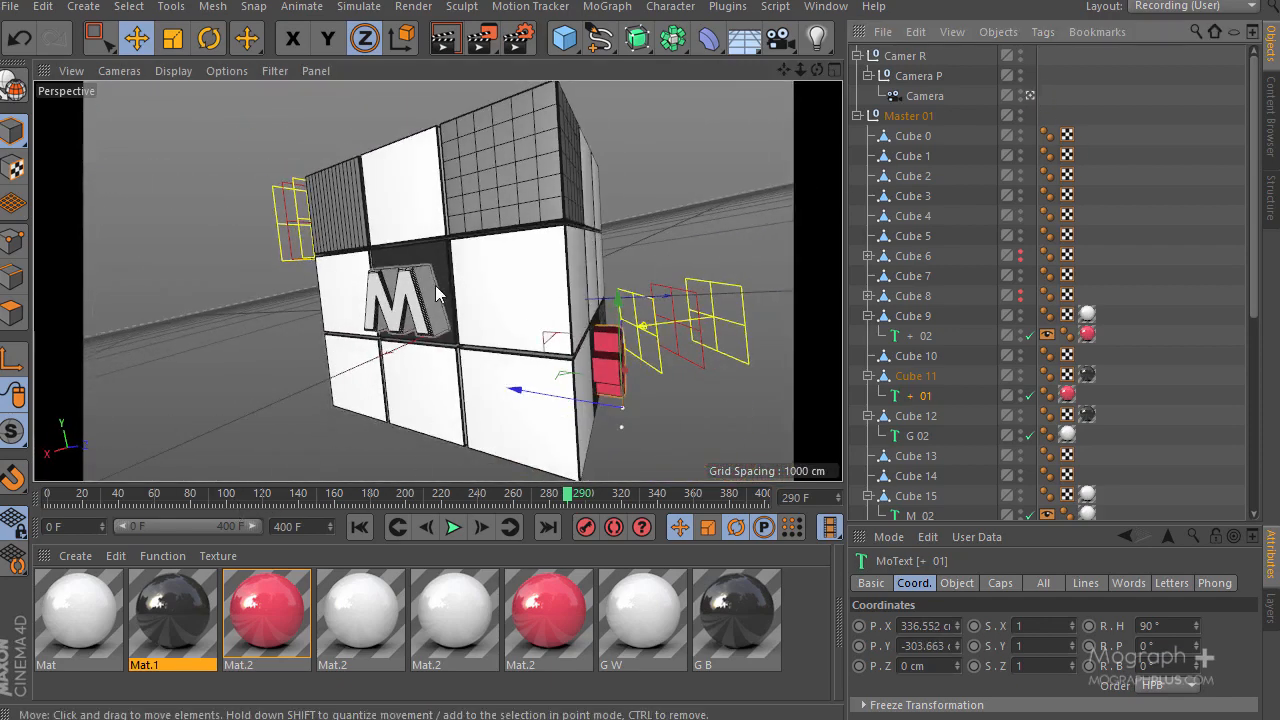
pyautogui.moveTo(130, 495); pyautogui.dragTo(706, 492)
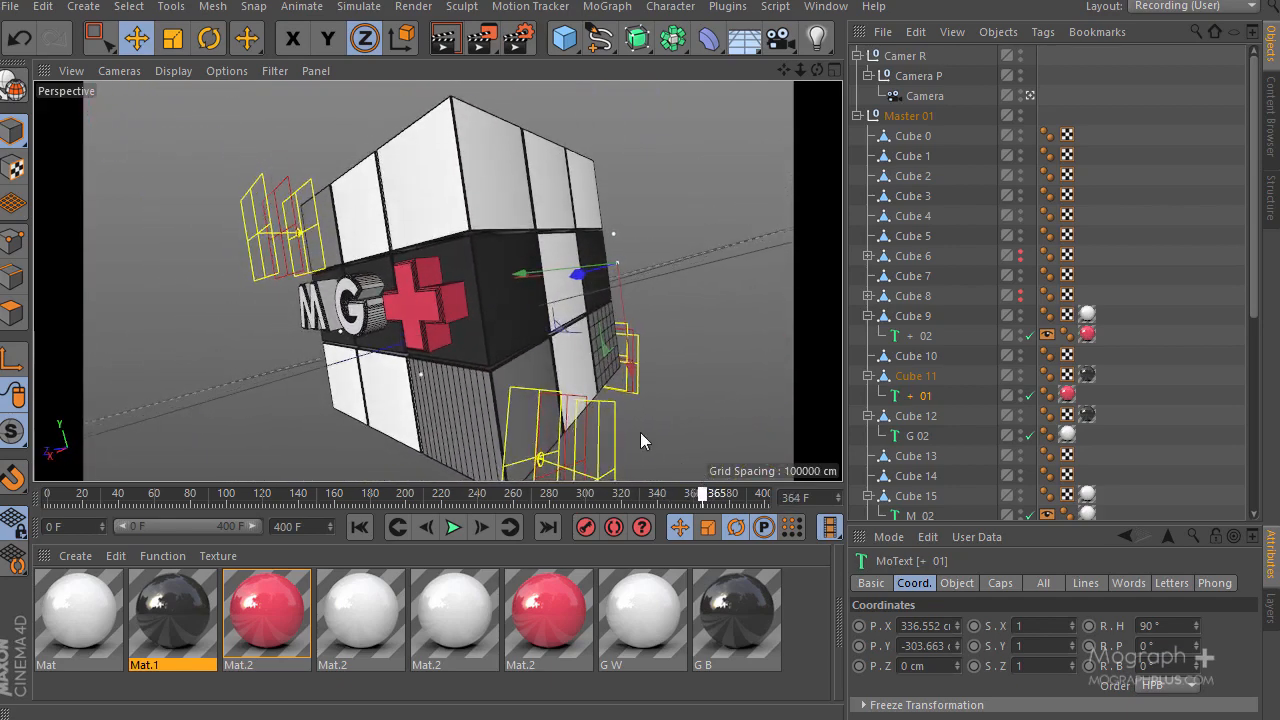
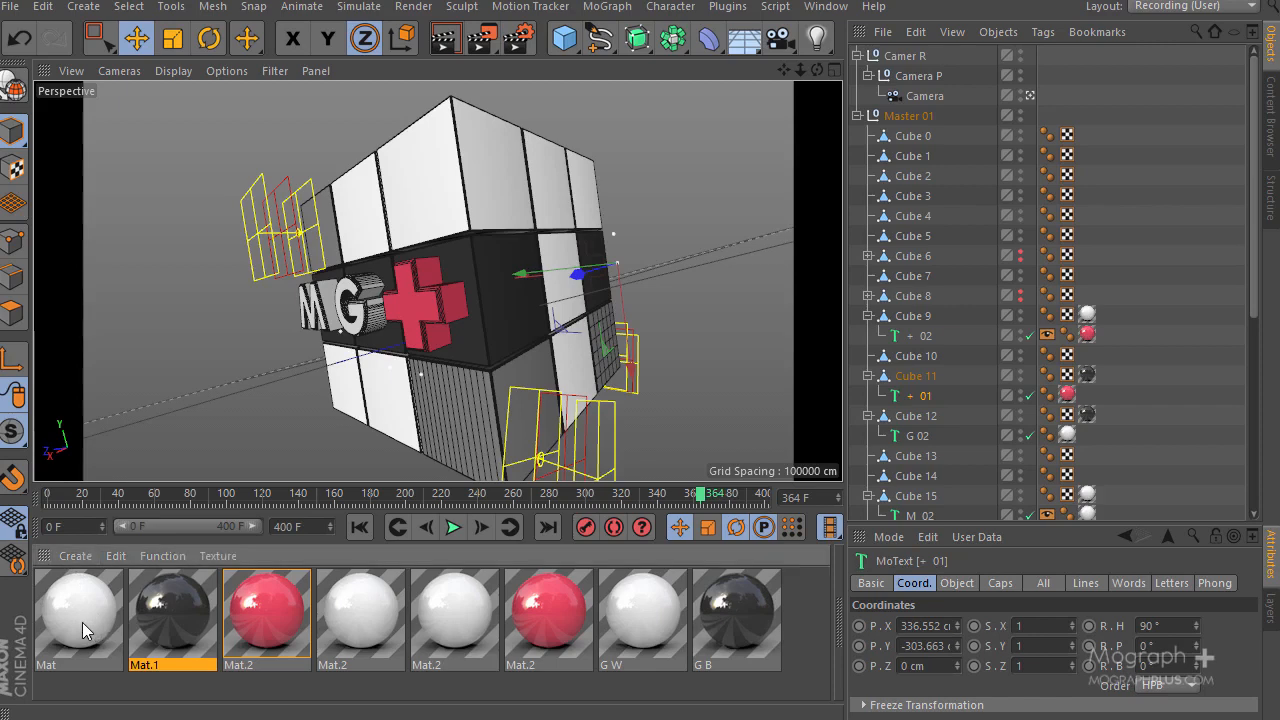
# Duplicate the white Mat material and rename the copy Main W
pyautogui.moveTo(82, 622); pyautogui.dragTo(785, 618)
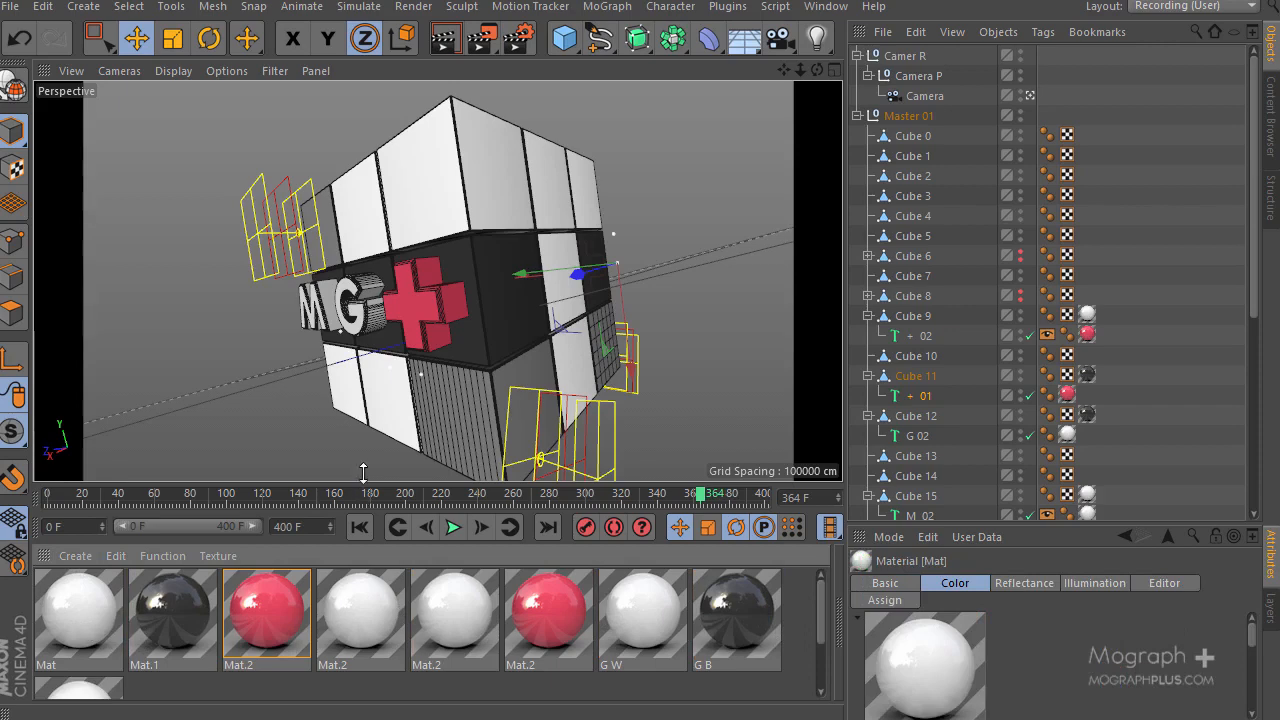
pyautogui.moveTo(363, 473); pyautogui.dragTo(363, 421)
pyautogui.moveTo(261, 432); pyautogui.dragTo(281, 352)
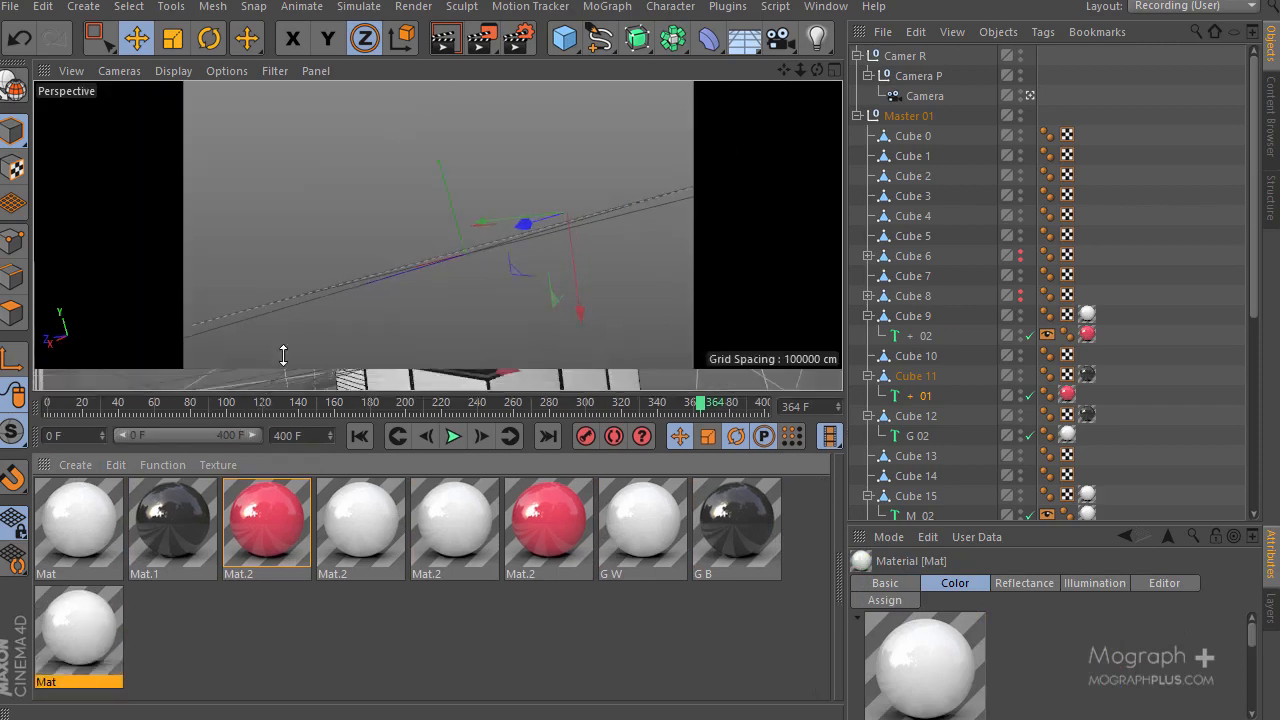
pyautogui.doubleClick(47, 643)
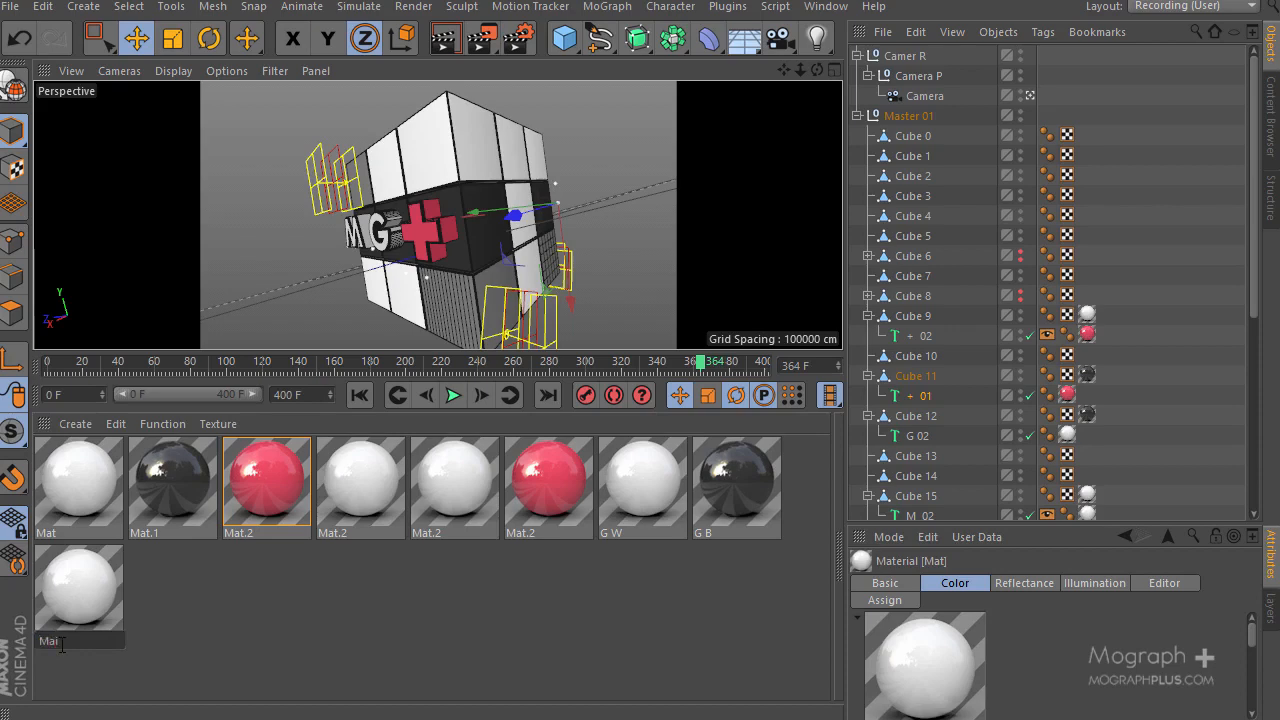
pyautogui.press('Return')
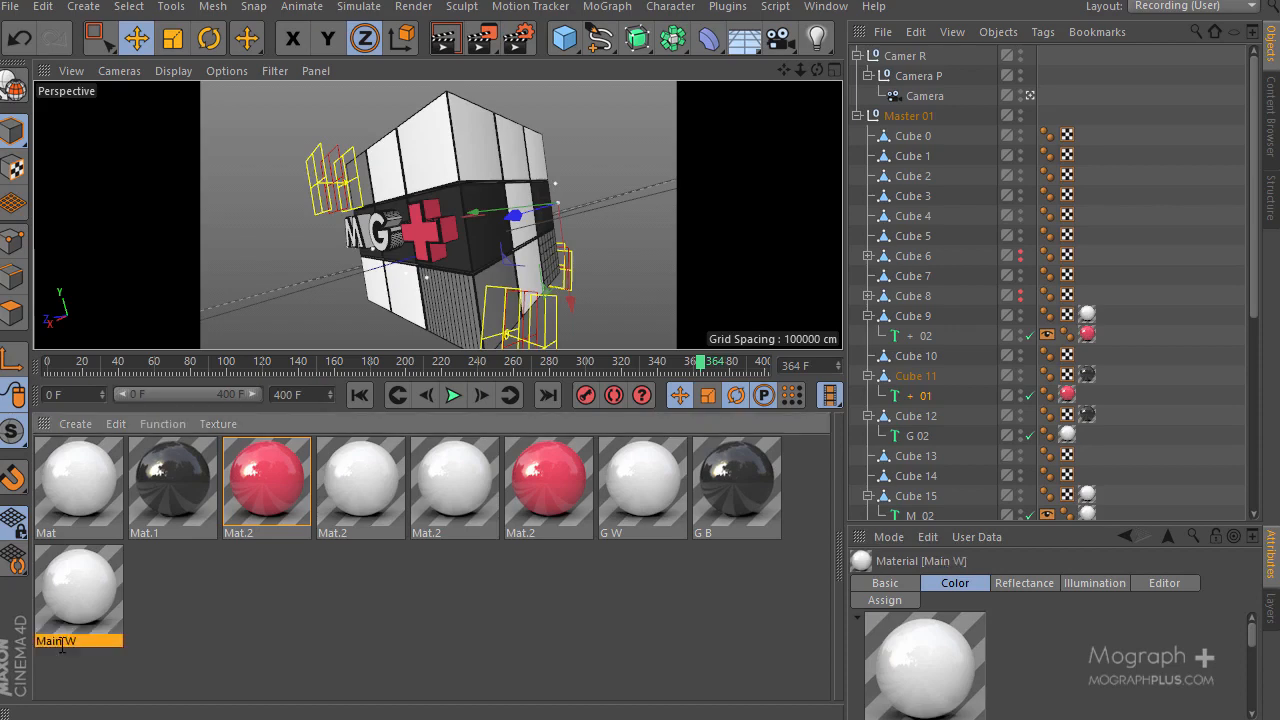
# Apply the Main W material to the Master 01 null
pyautogui.doubleClick(74, 584)
pyautogui.click(854, 95)
pyautogui.moveTo(926, 121); pyautogui.dragTo(928, 118)
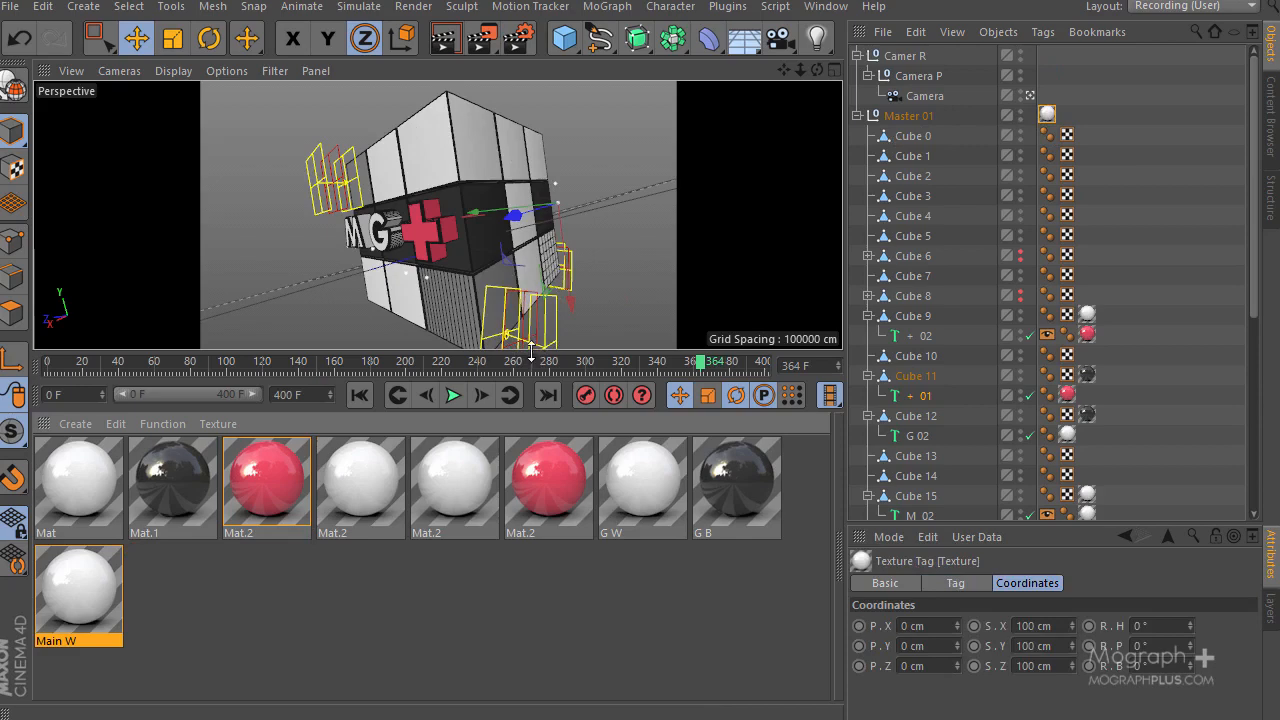
# Enlarge the viewport, render the current view and collapse the Cube 9 hierarchy
pyautogui.moveTo(530, 348); pyautogui.dragTo(530, 462)
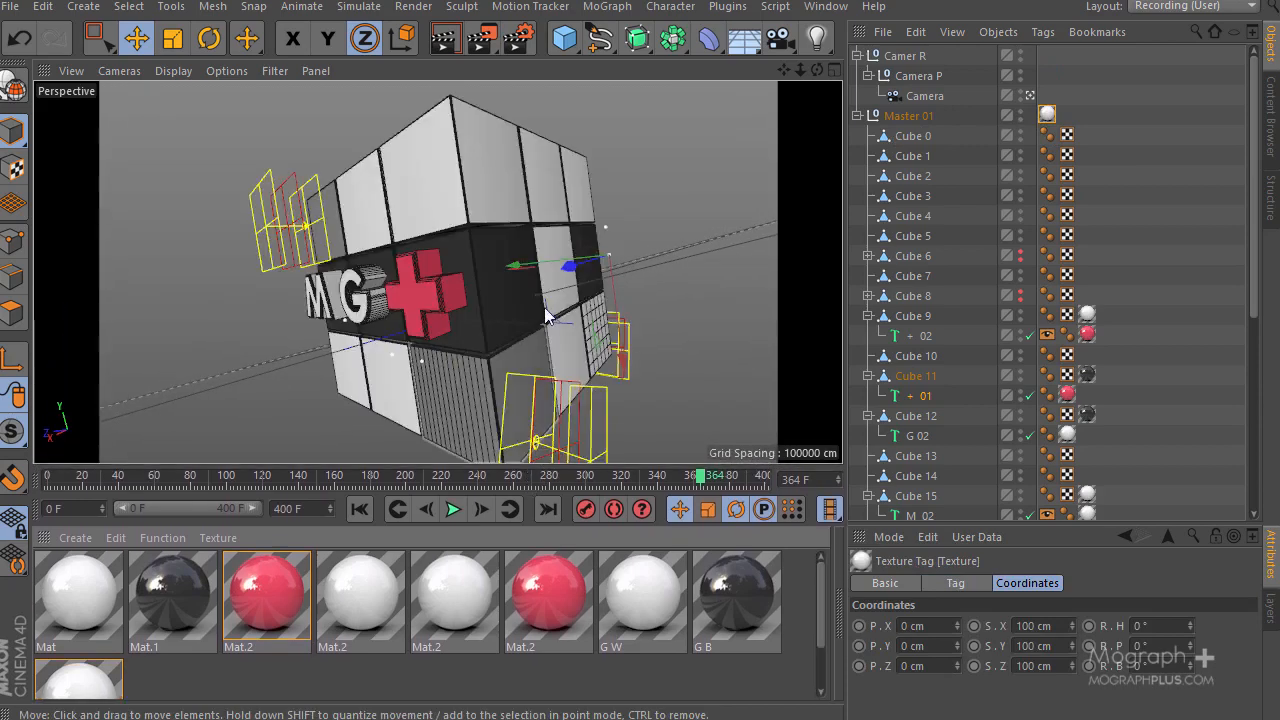
pyautogui.click(441, 40)
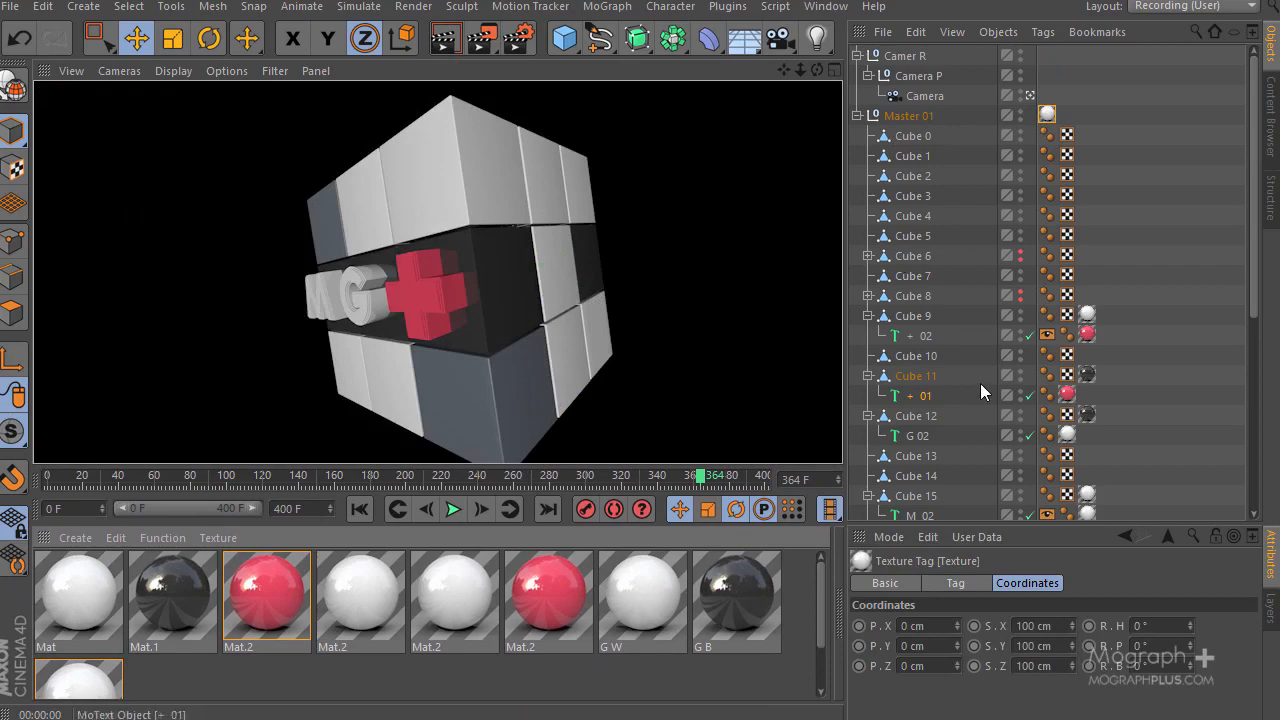
pyautogui.click(867, 318)
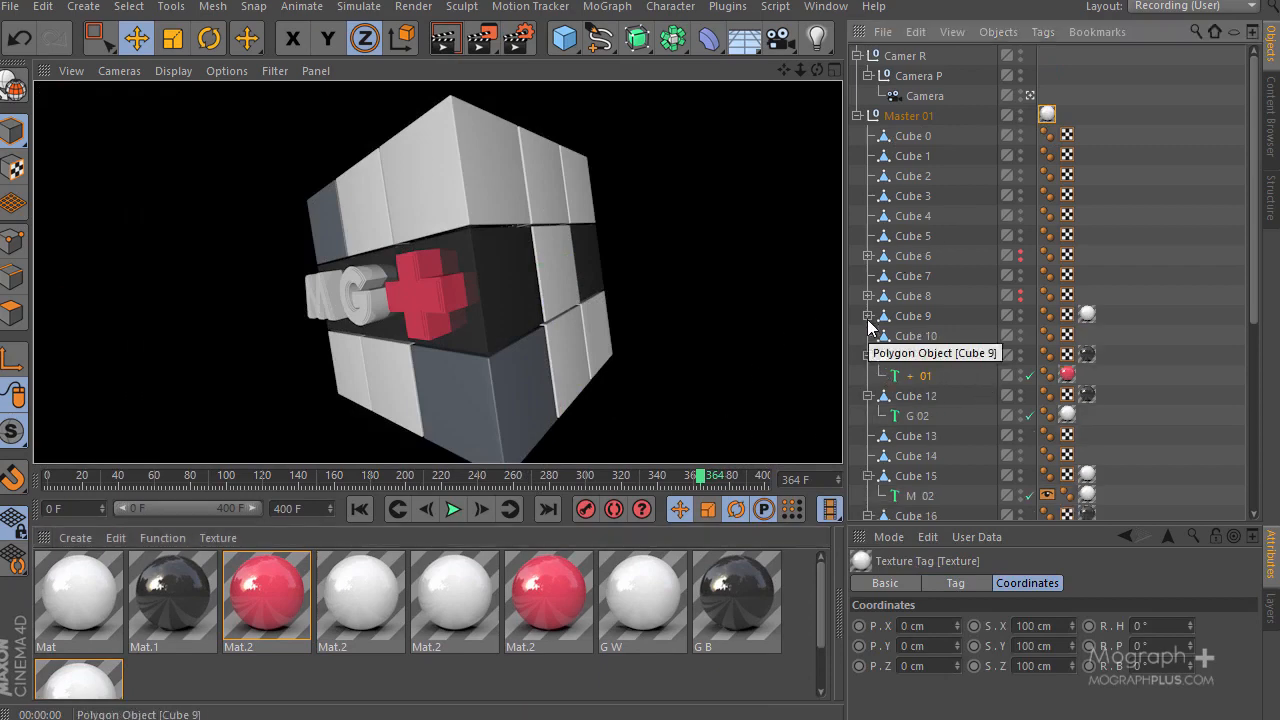
# Collapse Cube 11 and Cube 12, and delete the texture tags from all Cube 20.1 pieces in Cube 18's side fracture 02
pyautogui.click(867, 358)
pyautogui.click(867, 377)
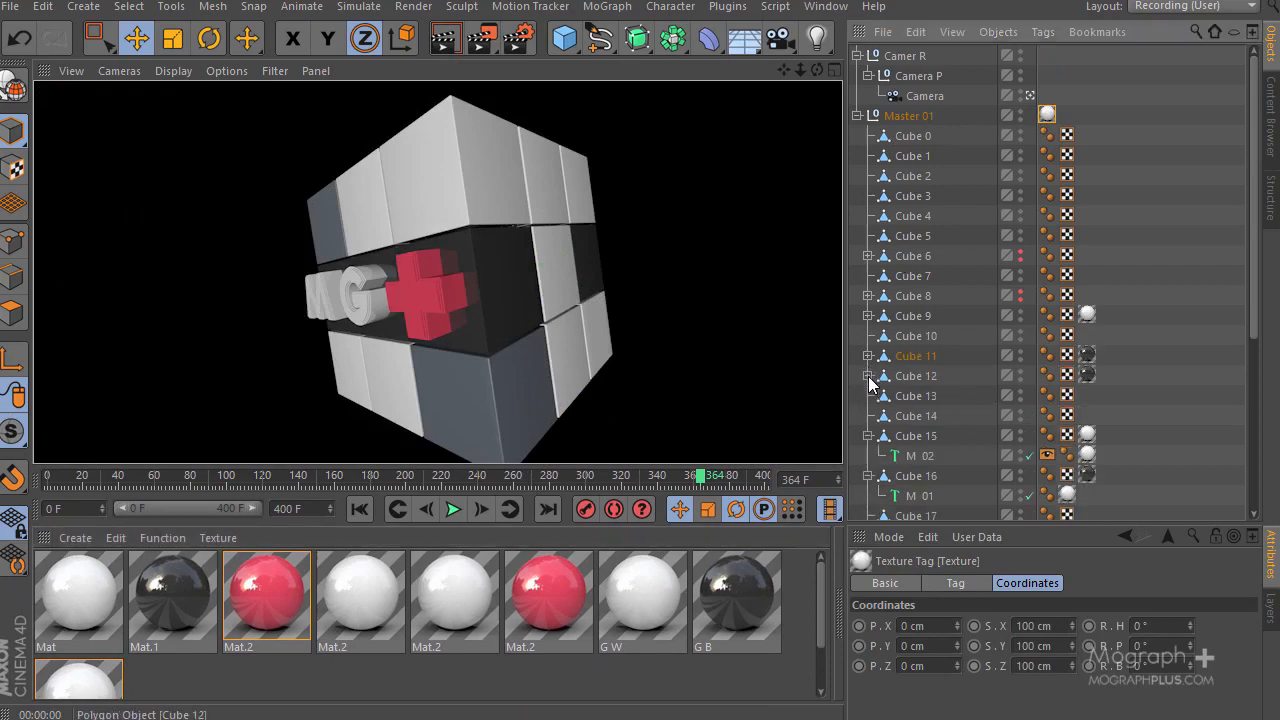
pyautogui.click(544, 382)
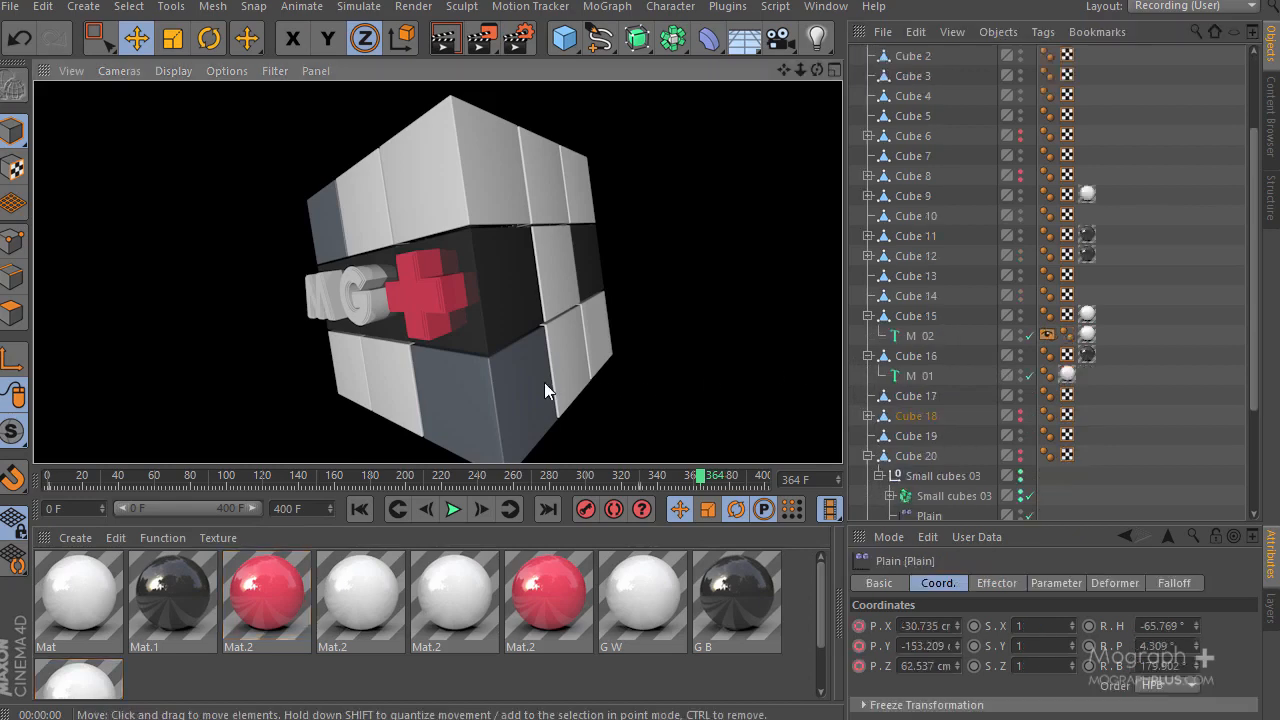
pyautogui.scroll(-3, 990, 320)
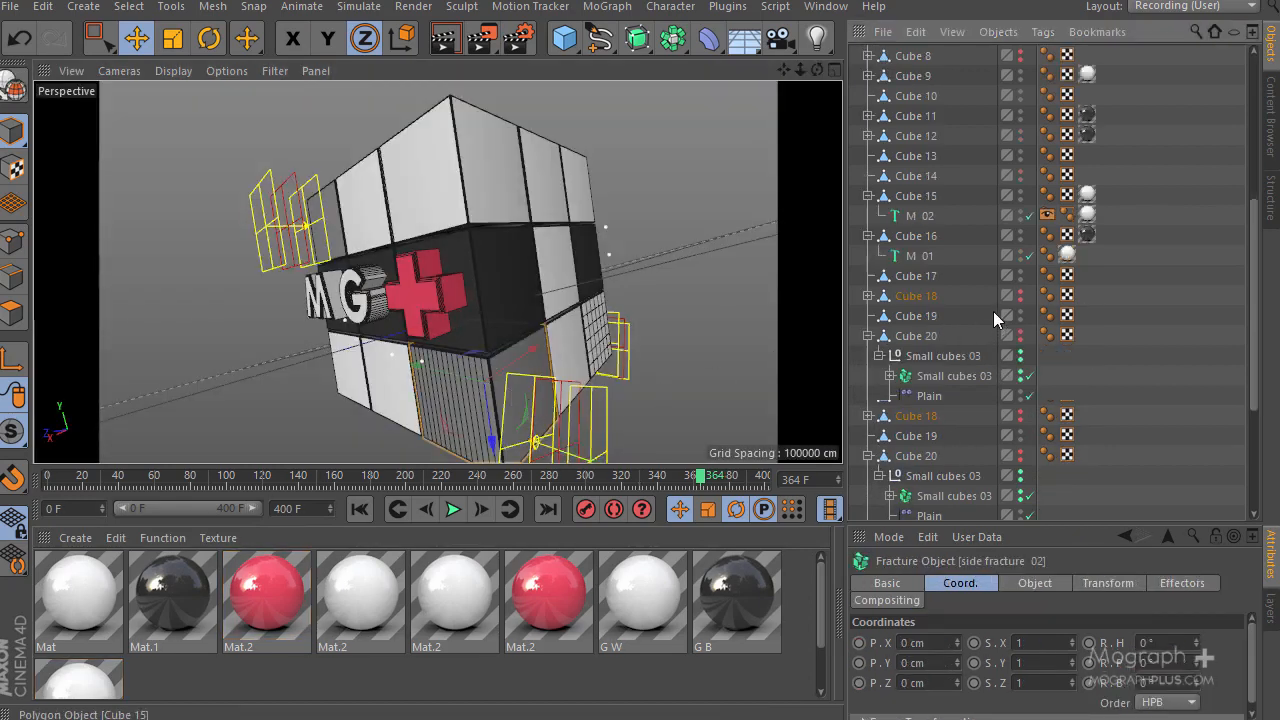
pyautogui.click(867, 297)
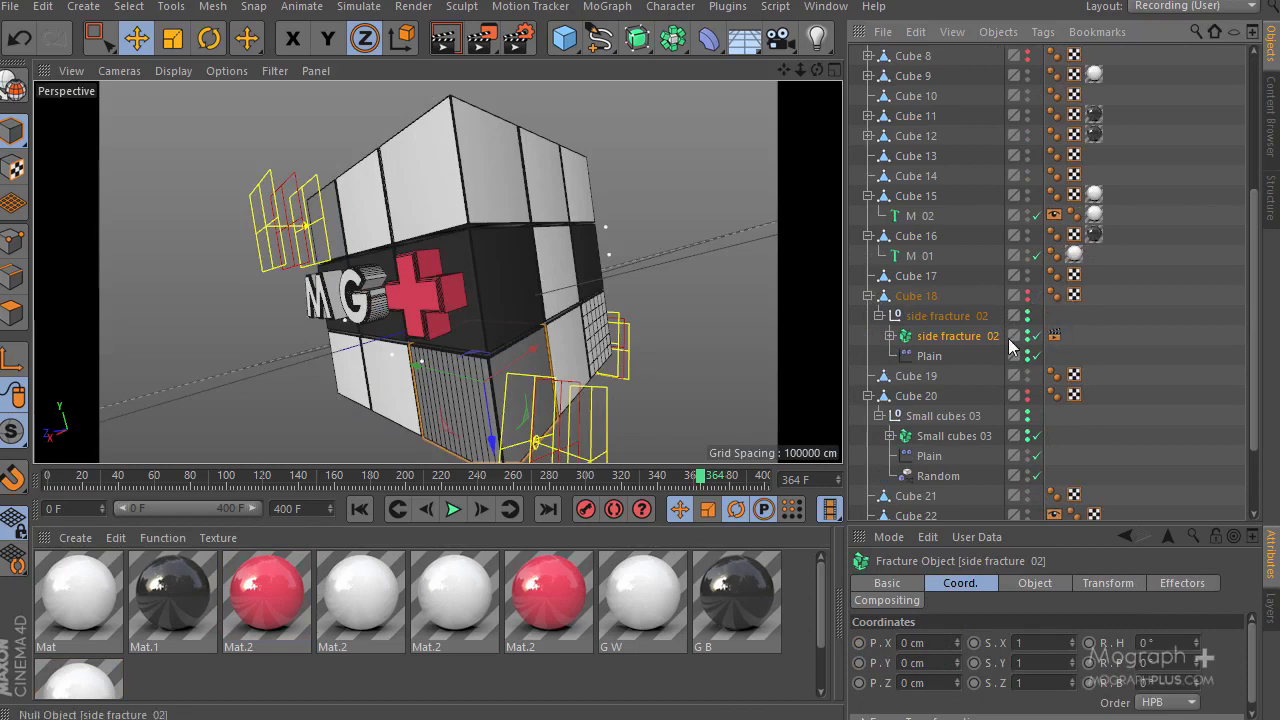
pyautogui.click(890, 336)
pyautogui.scroll(-3, 1038, 302)
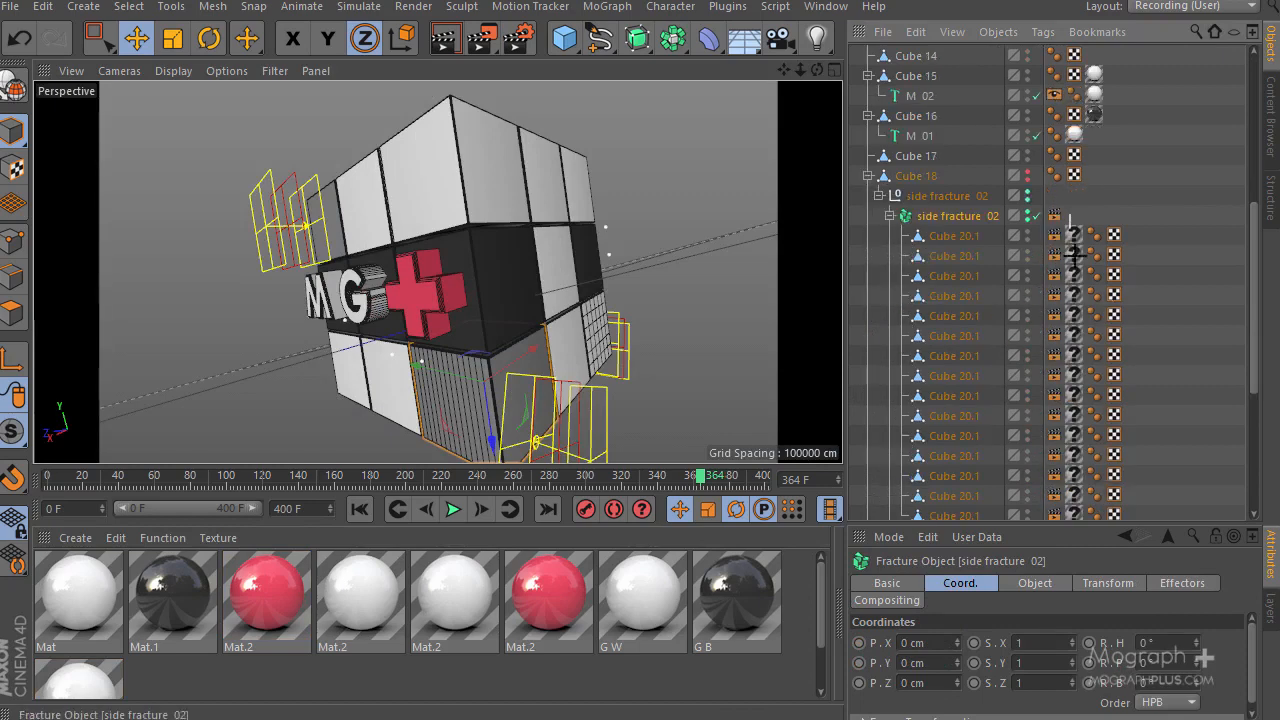
pyautogui.scroll(-5, 1060, 300)
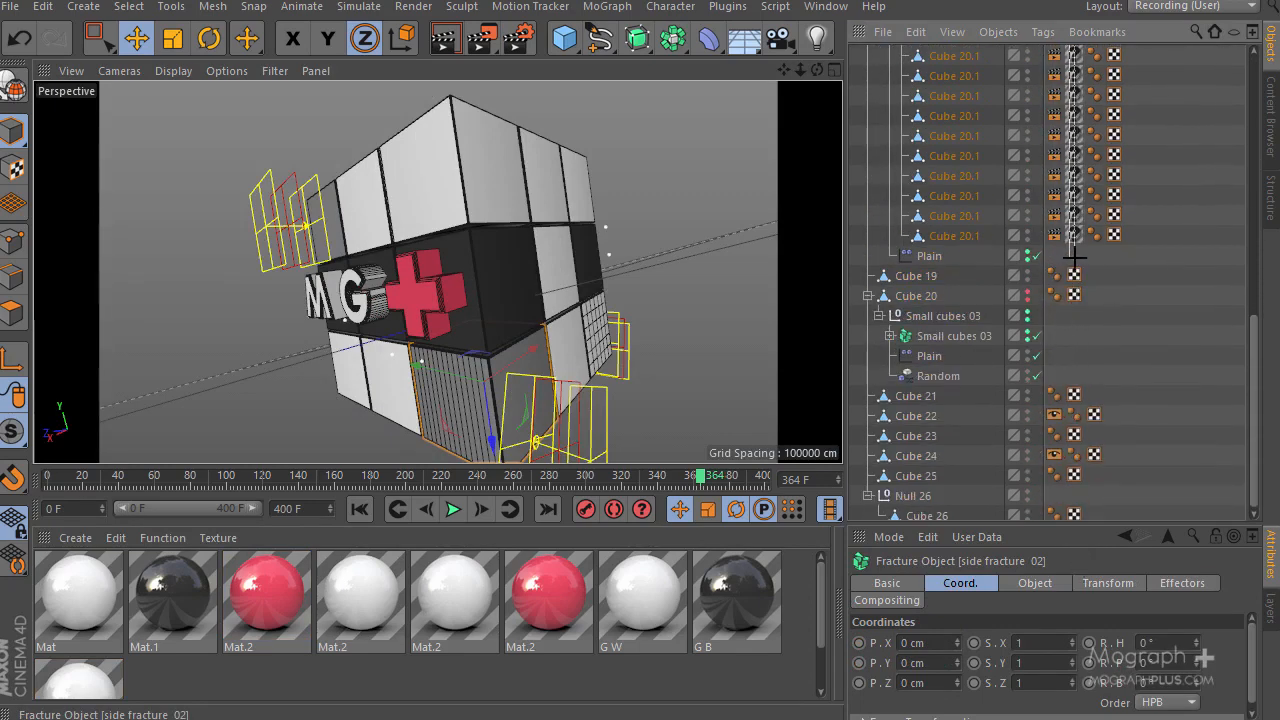
pyautogui.click(1075, 258)
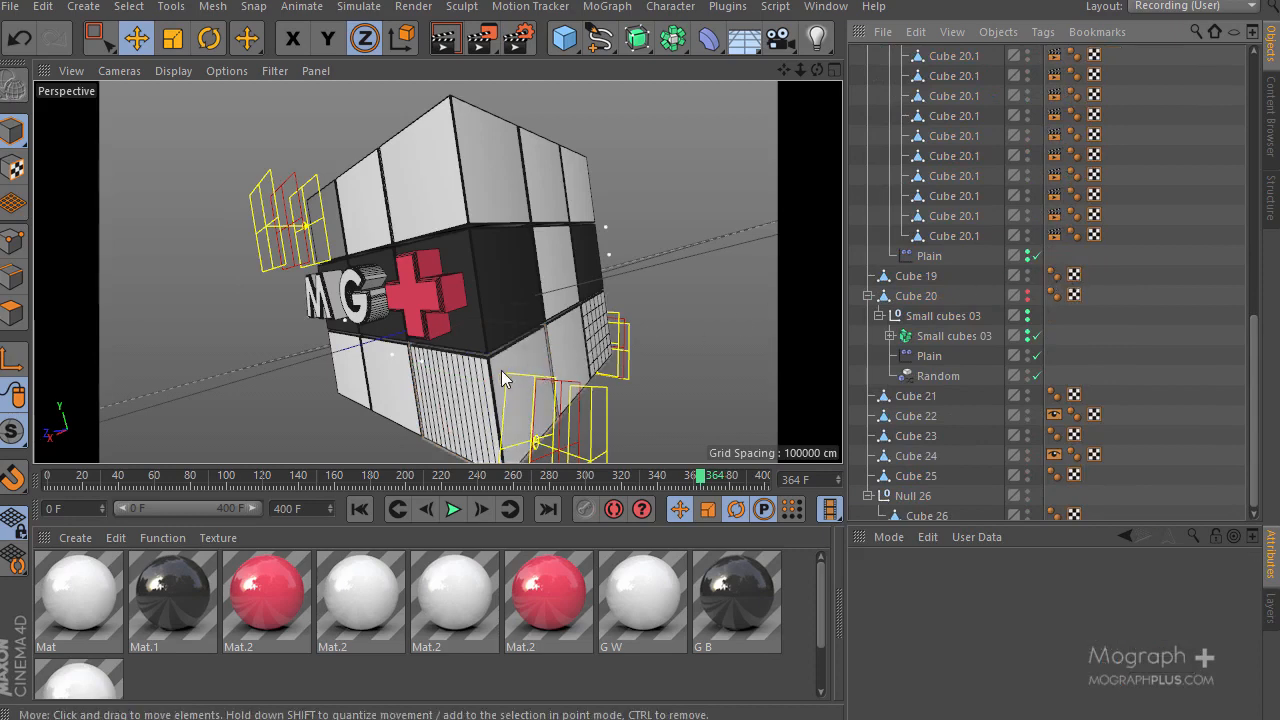
# Delete the texture tags from all Cube 20.1 pieces in Cube 6's side fracture 04
pyautogui.click(328, 201)
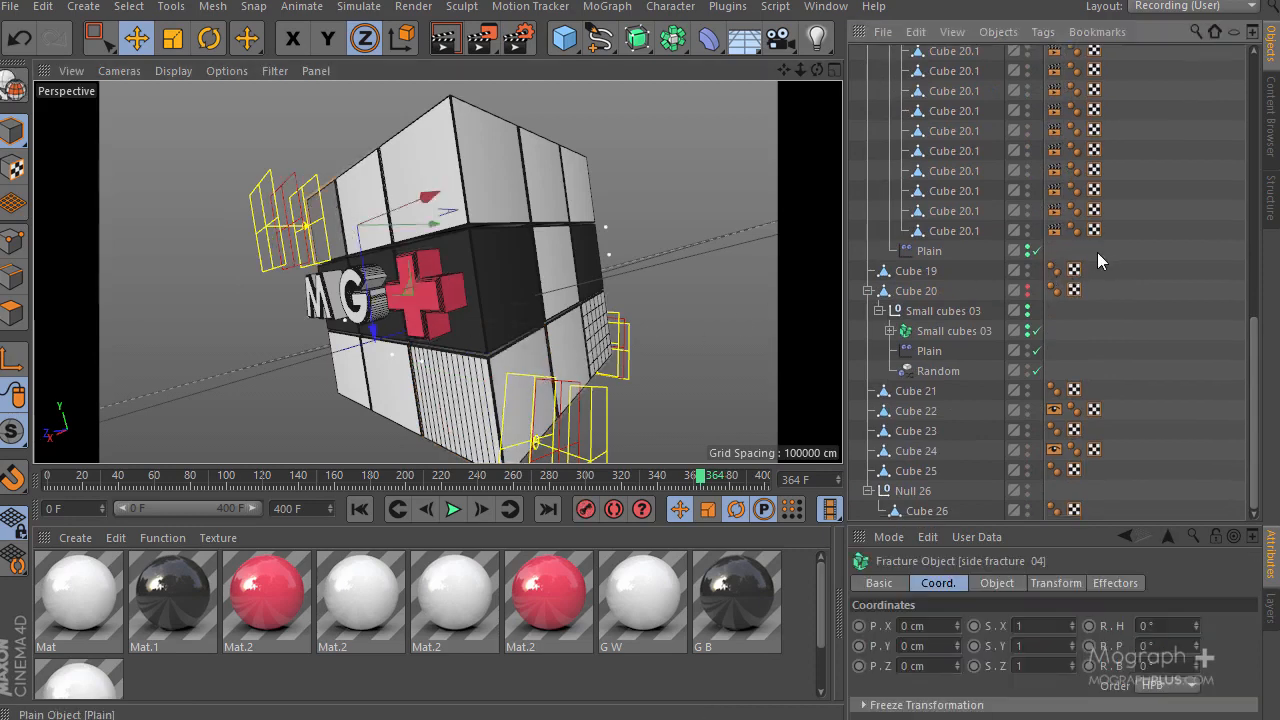
pyautogui.scroll(15, 1041, 305)
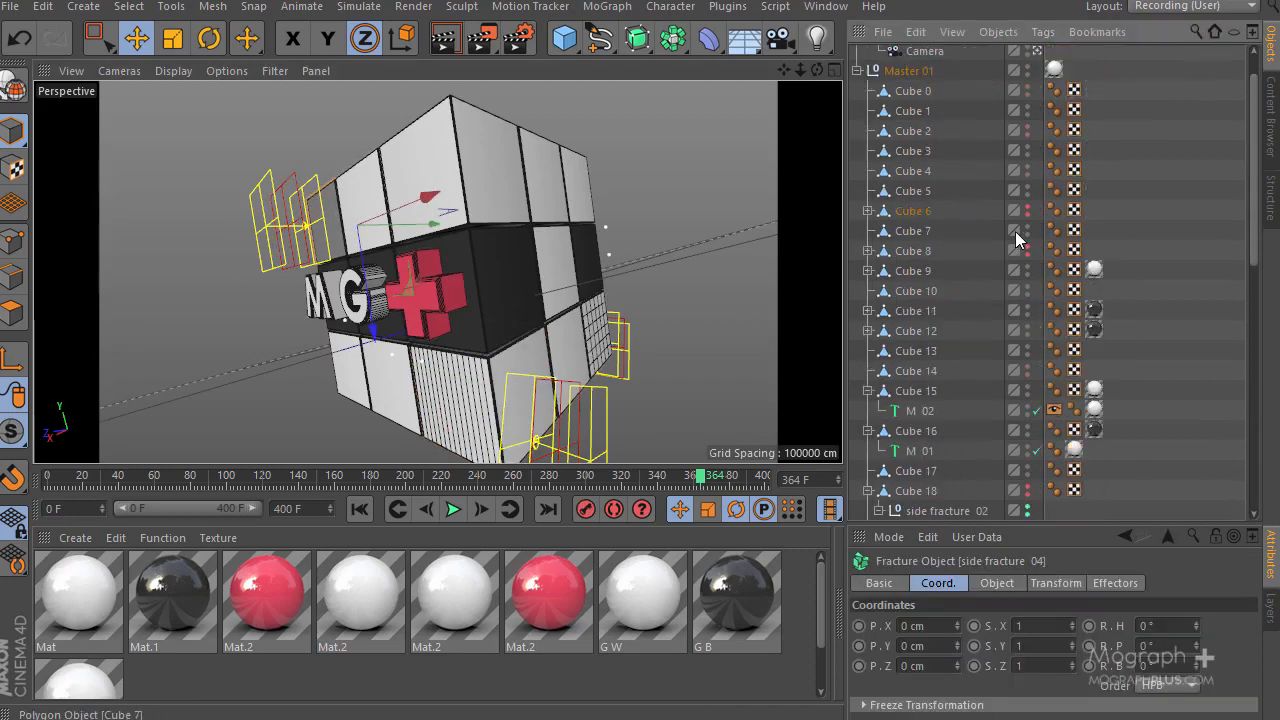
pyautogui.click(867, 211)
pyautogui.click(889, 251)
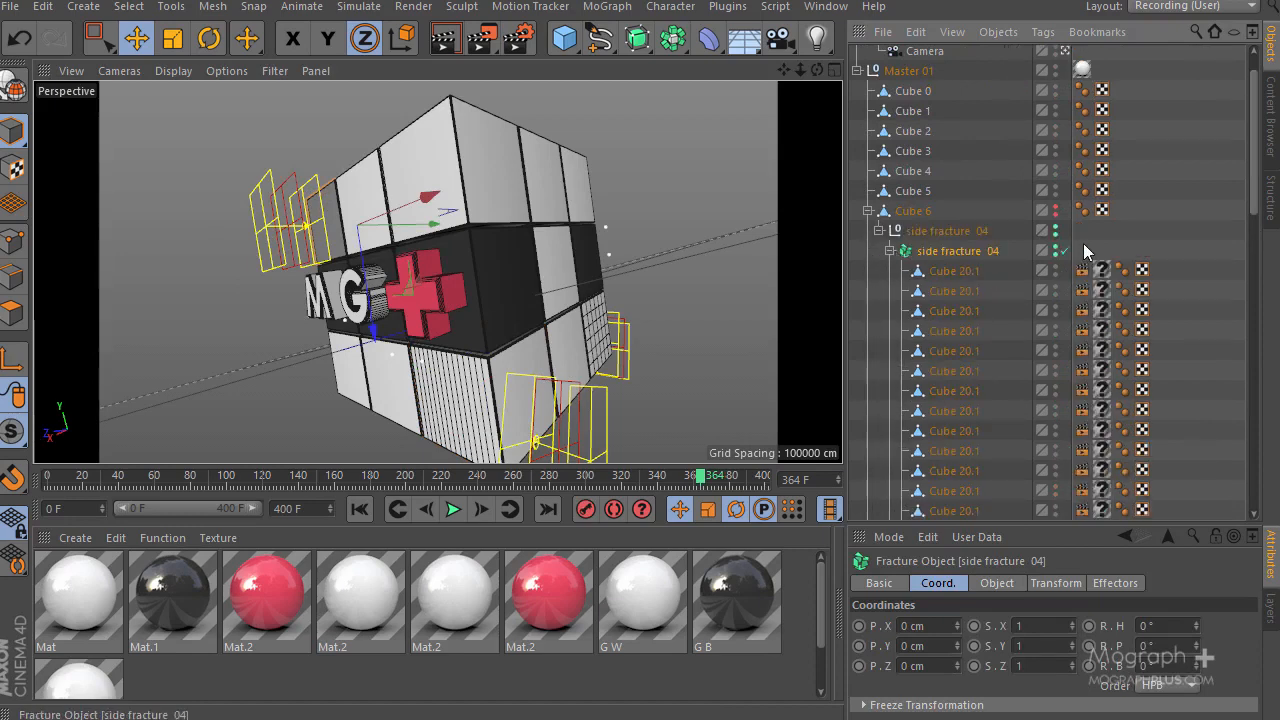
pyautogui.scroll(-5, 1115, 420)
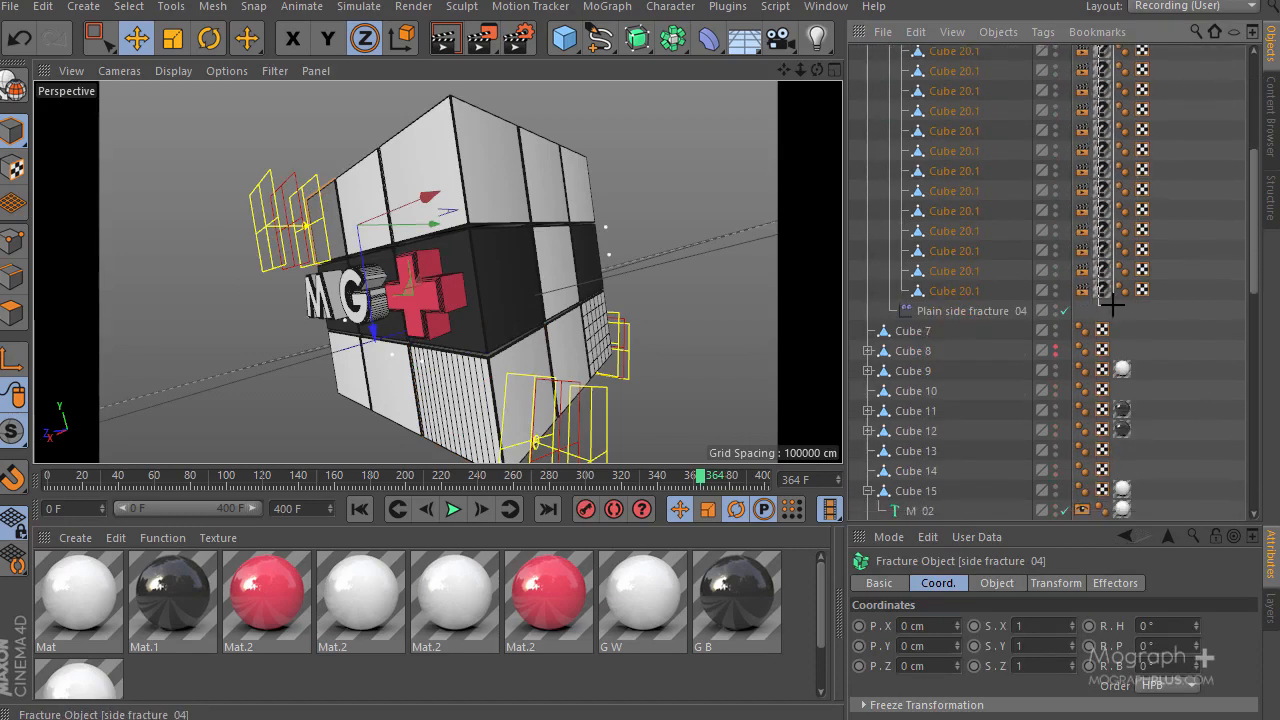
pyautogui.click(1107, 309)
# Collapse the Master 01 hierarchy and render the current view
pyautogui.scroll(5, 994, 279)
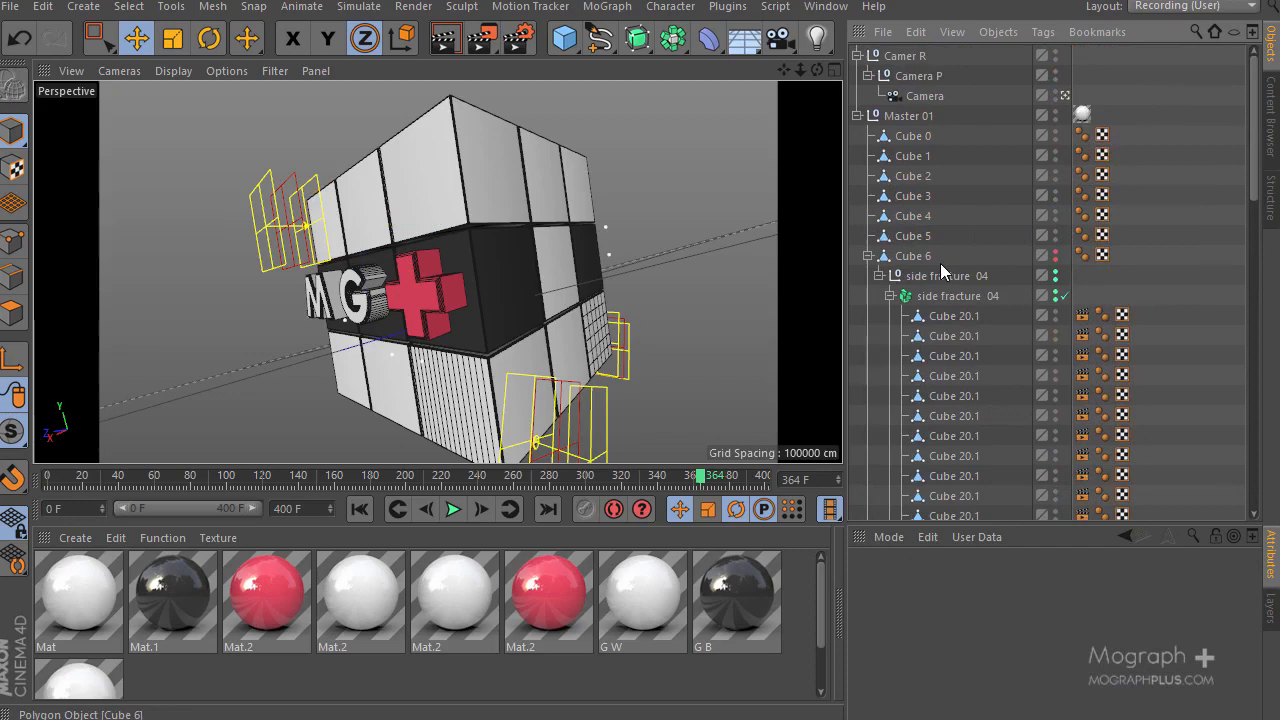
pyautogui.click(858, 115)
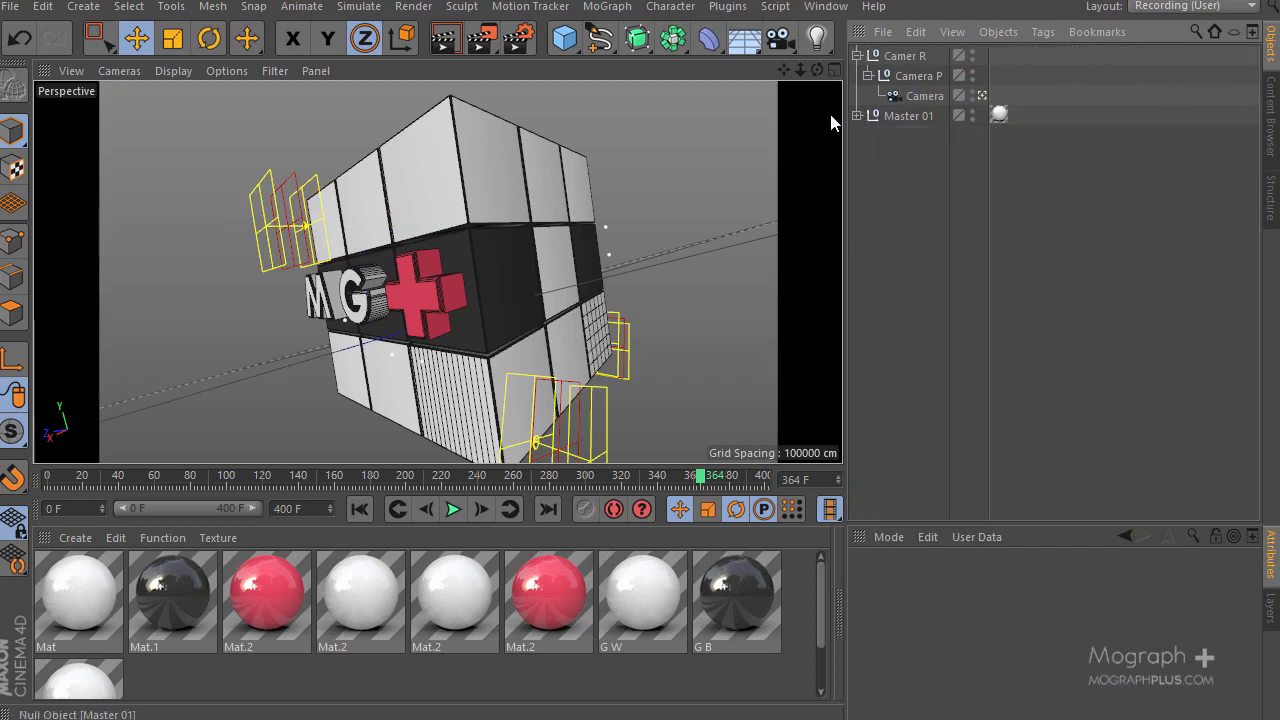
pyautogui.click(448, 39)
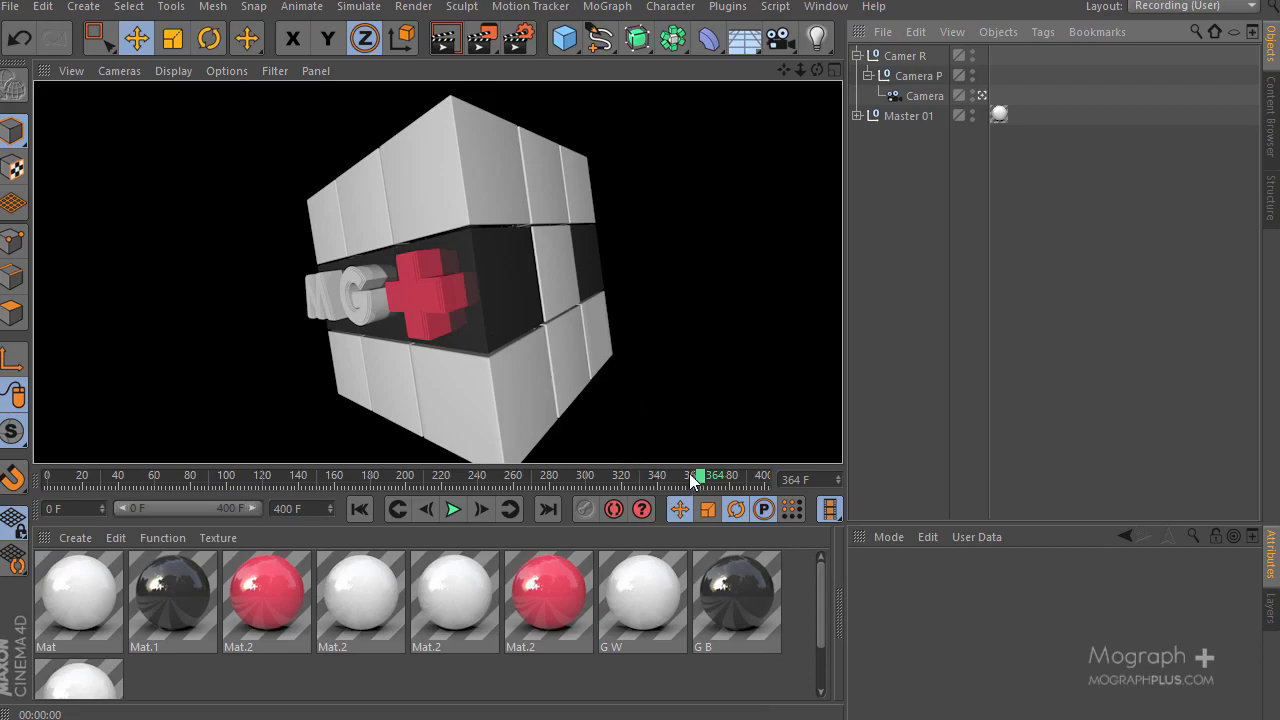
# Review the animation back to frame 283 and select the M 01 text on the cube
pyautogui.moveTo(690, 480); pyautogui.dragTo(574, 476)
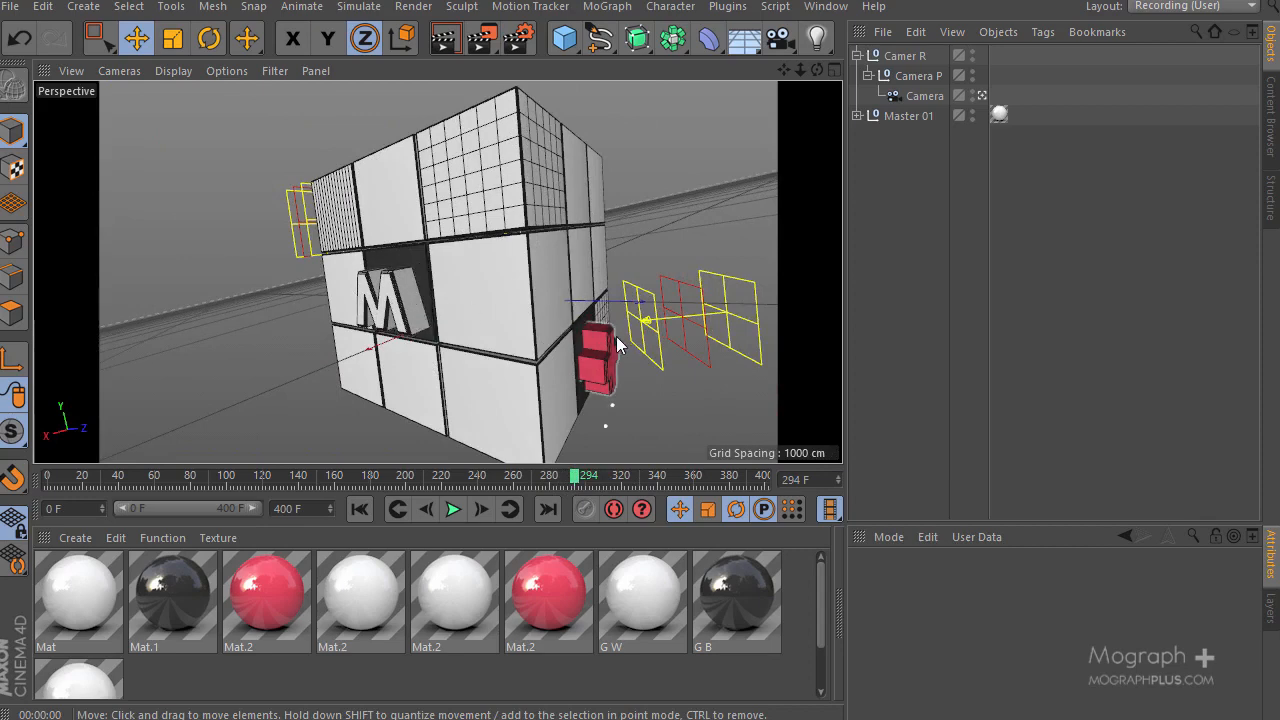
pyautogui.moveTo(588, 470); pyautogui.dragTo(563, 478)
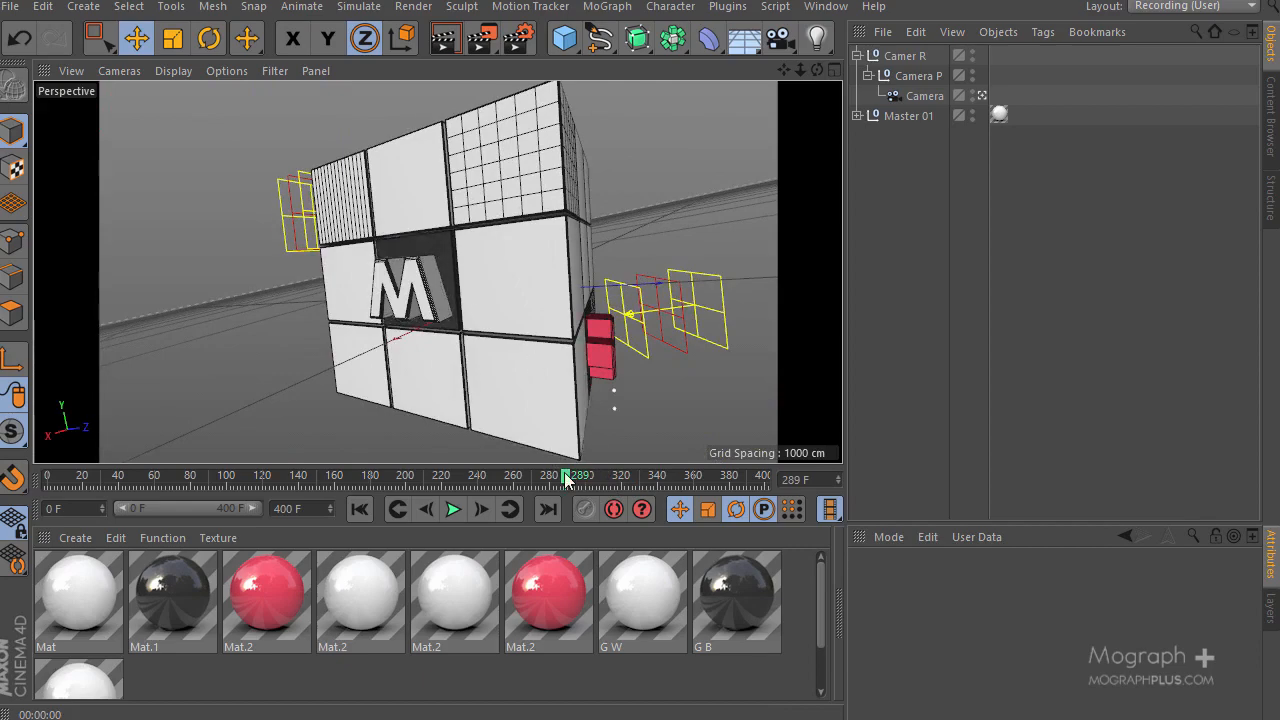
pyautogui.moveTo(565, 478)
pyautogui.mouseDown()
pyautogui.moveTo(615, 483)
pyautogui.moveTo(557, 478)
pyautogui.mouseUp()
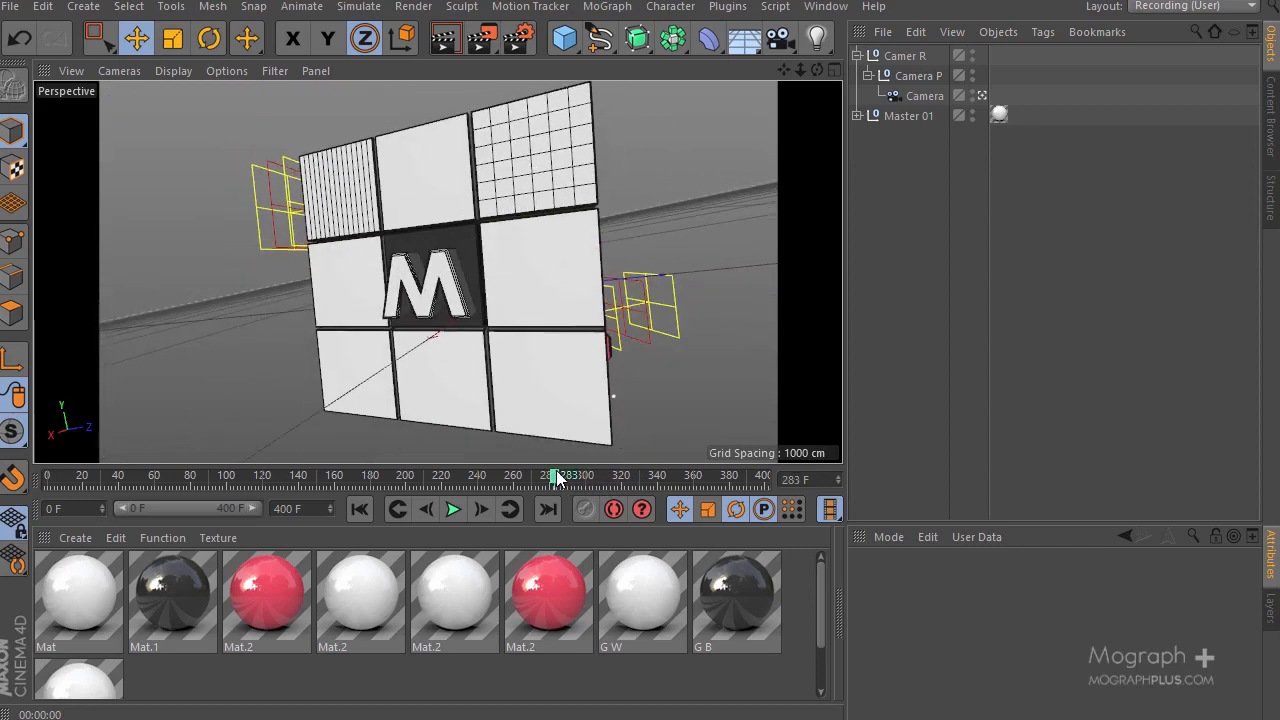
pyautogui.click(470, 292)
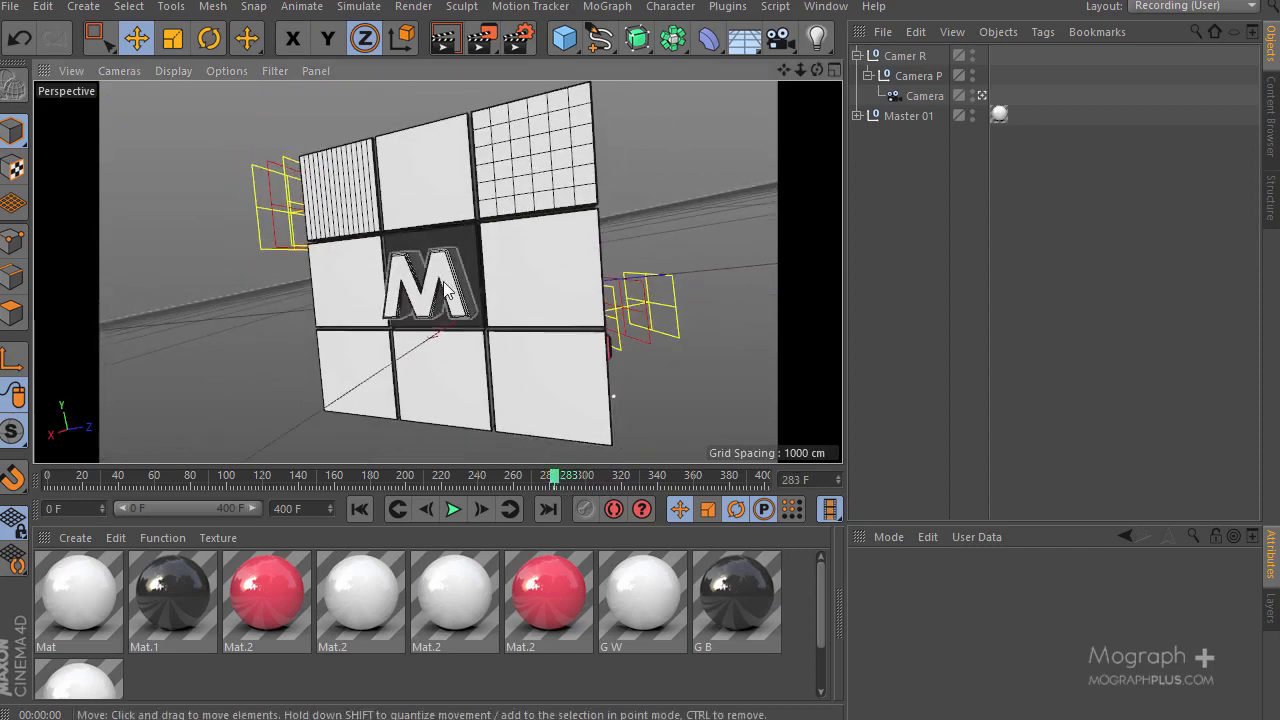
# Expand the Master 01 hierarchy and move the timeline to frame 321
pyautogui.click(857, 115)
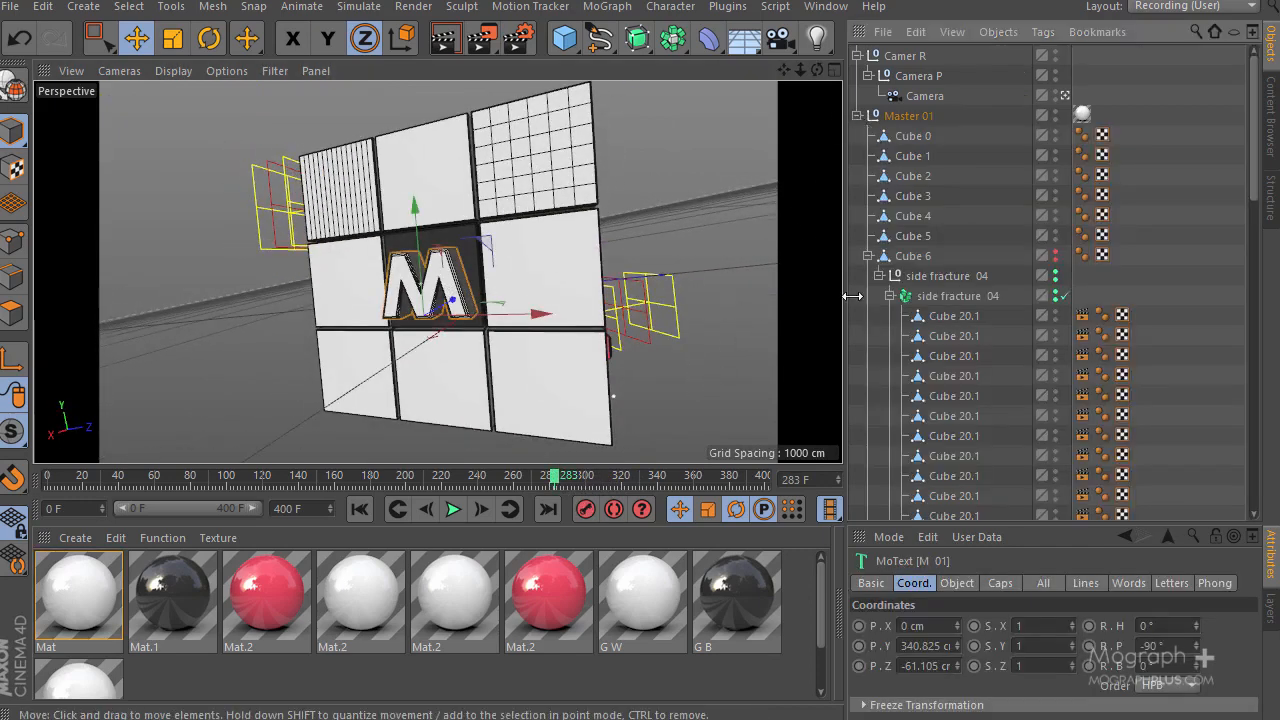
pyautogui.click(552, 474)
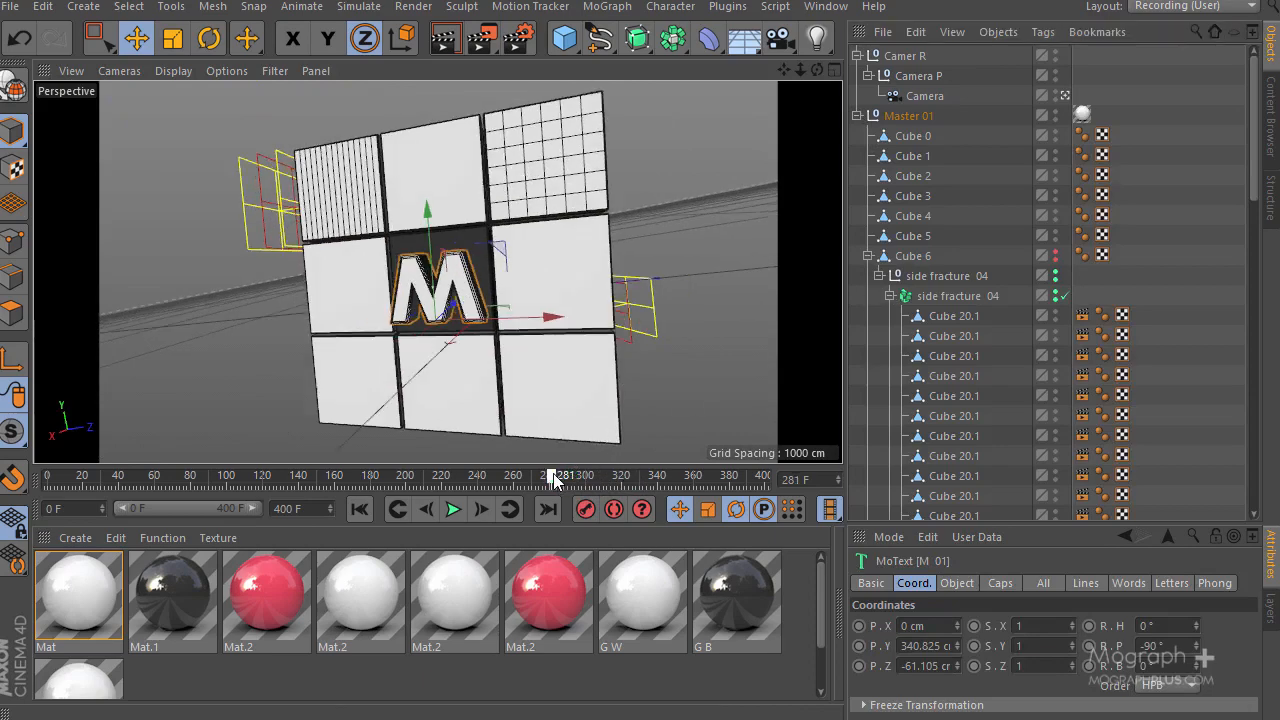
pyautogui.moveTo(552, 478); pyautogui.dragTo(623, 479)
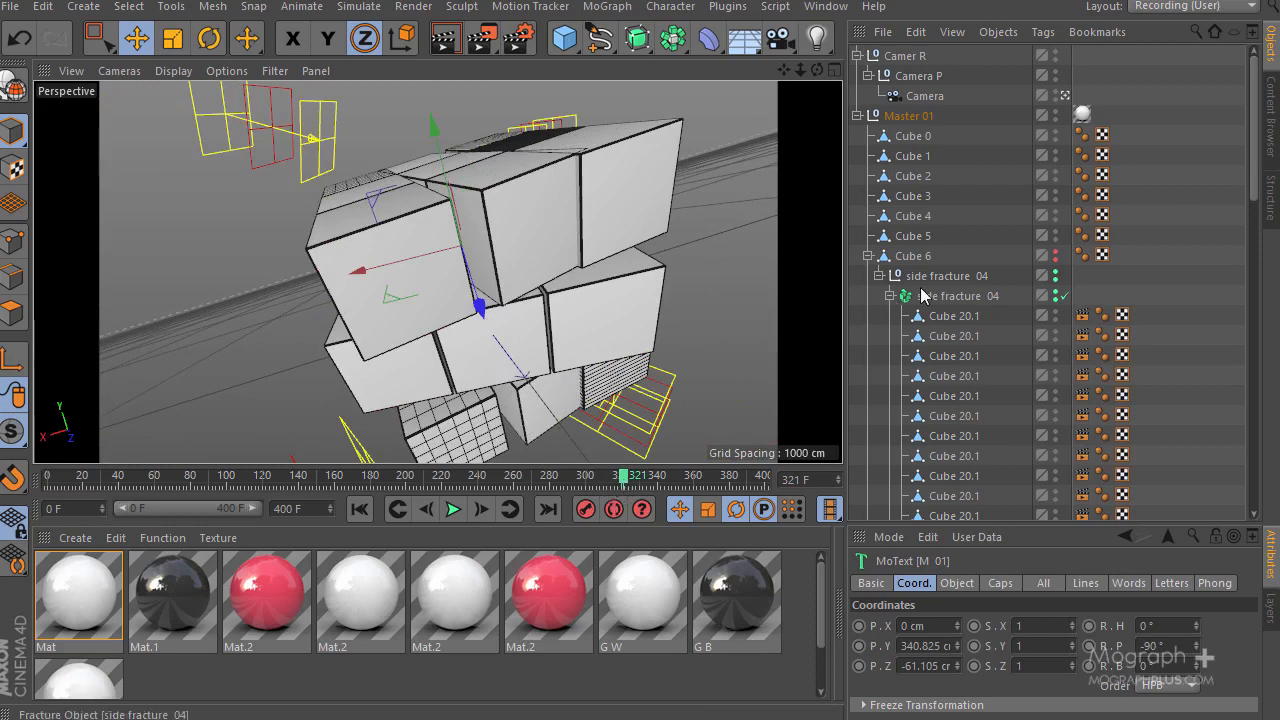
# Collapse the side fracture 04, Cube 18 and Cube 20 hierarchies
pyautogui.scroll(-3, 935, 280)
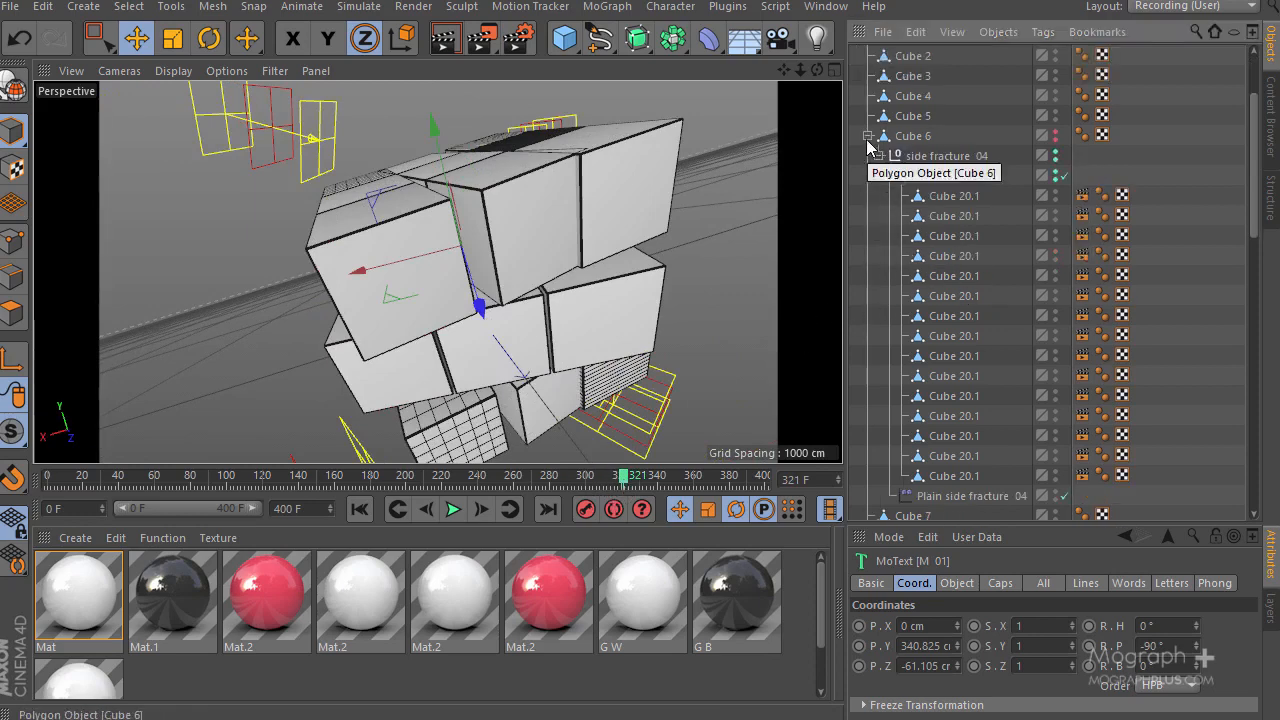
pyautogui.scroll(-5, 977, 243)
pyautogui.scroll(5, 916, 237)
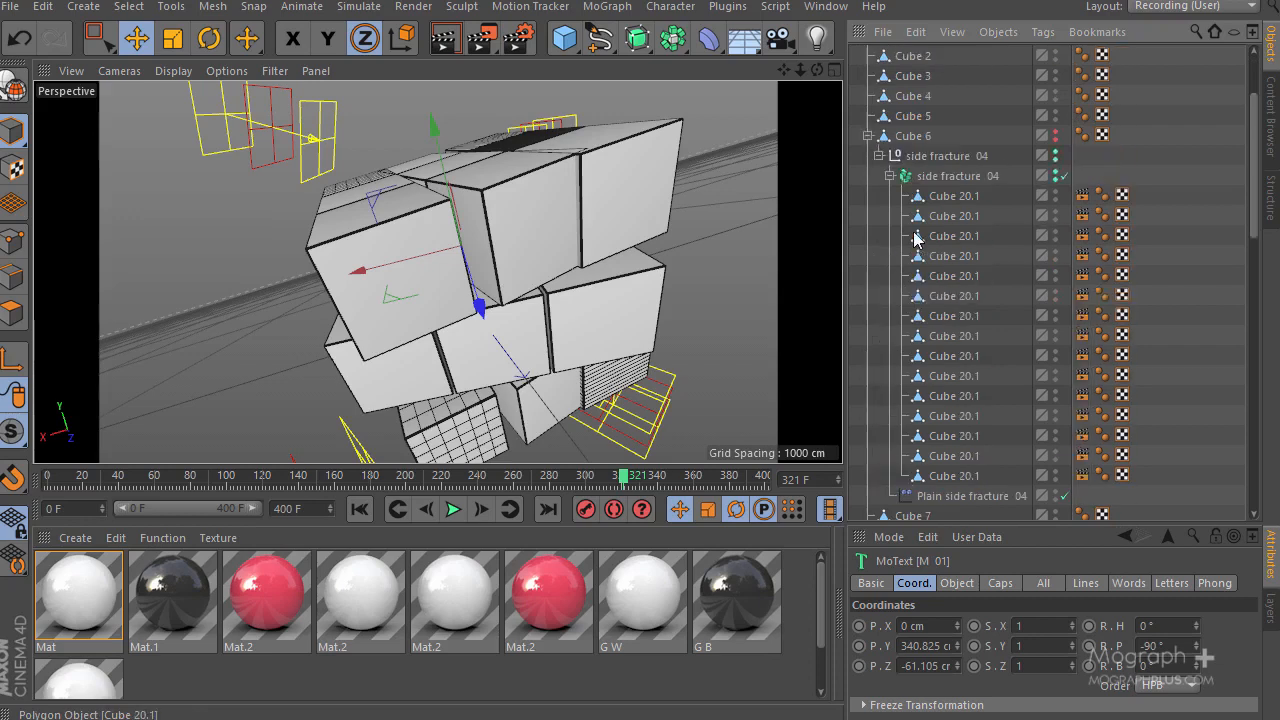
pyautogui.click(878, 155)
pyautogui.scroll(-3, 988, 336)
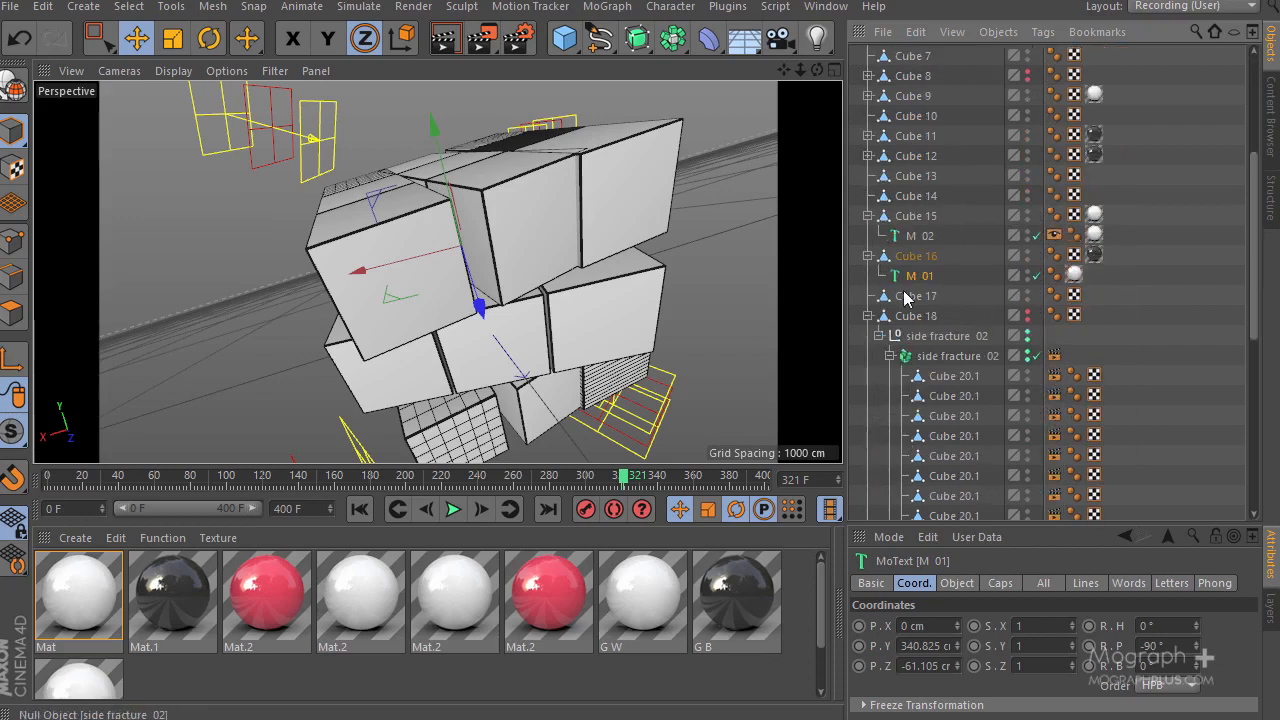
pyautogui.click(873, 334)
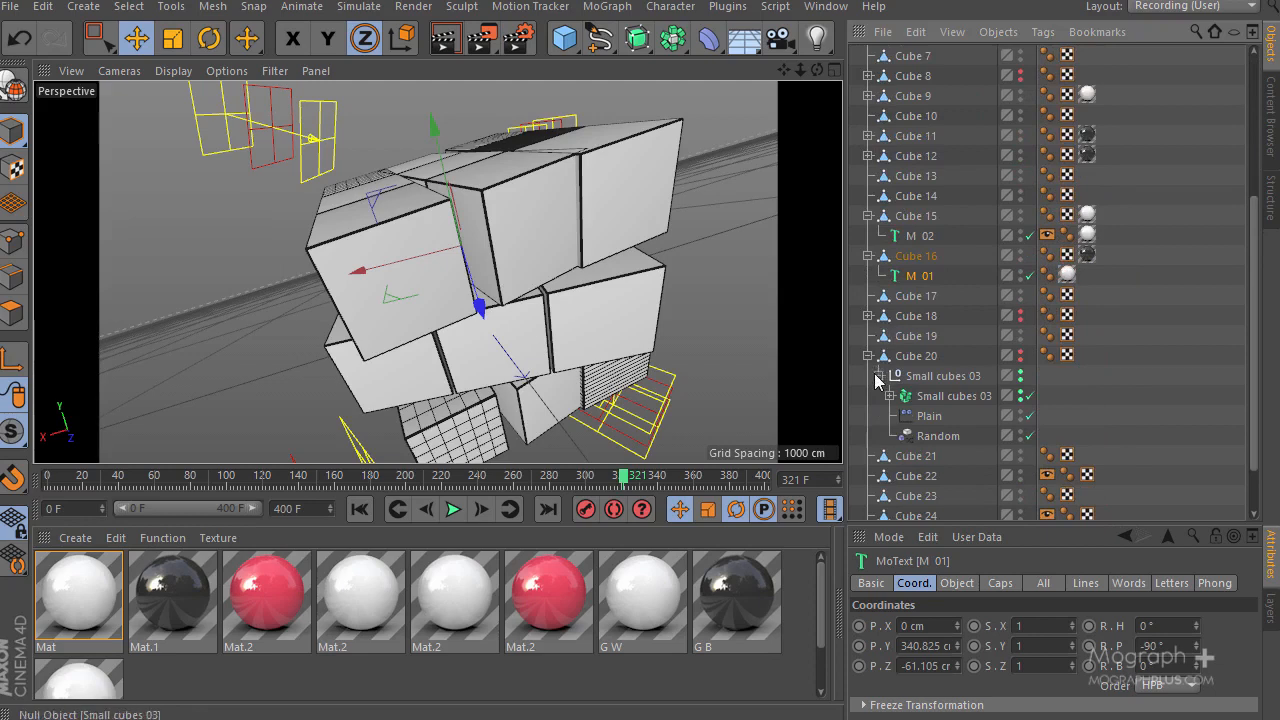
pyautogui.click(869, 358)
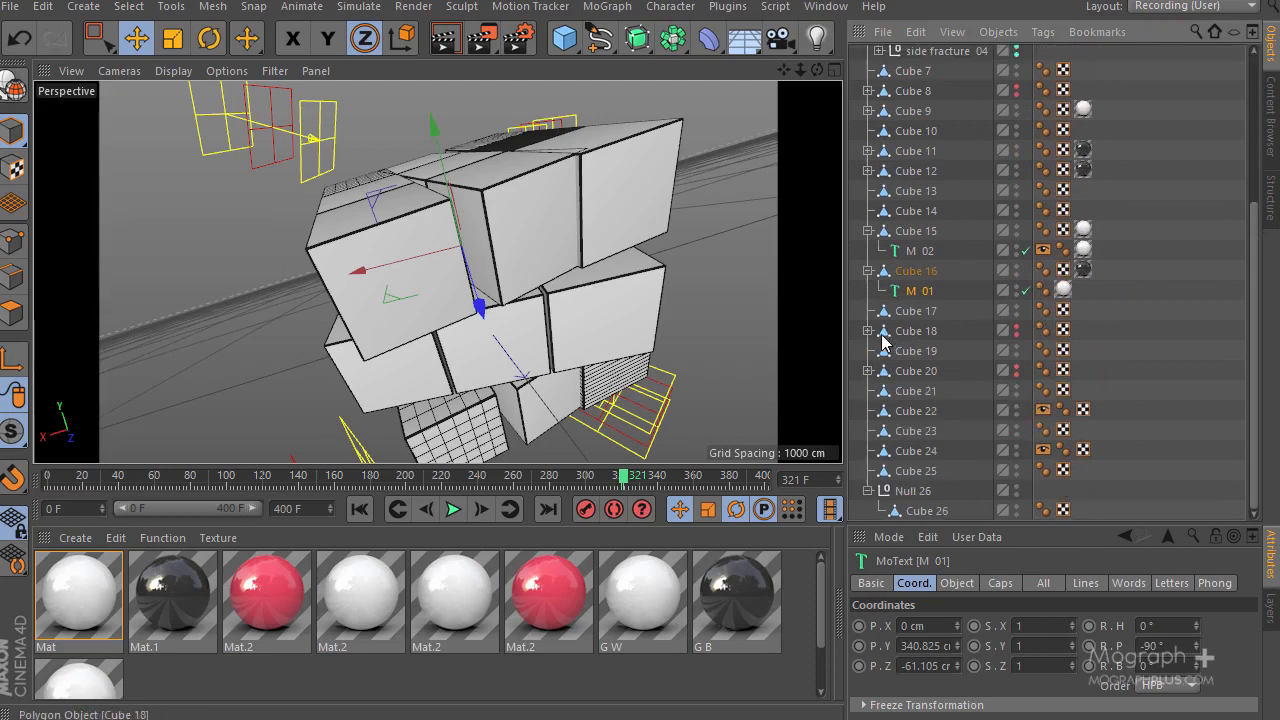
pyautogui.scroll(3, 884, 340)
# Add a Display tag to + 01 under Cube 11 and keyframe its visibility at 100% on frame 321 and 0% on frame 322
pyautogui.click(867, 271)
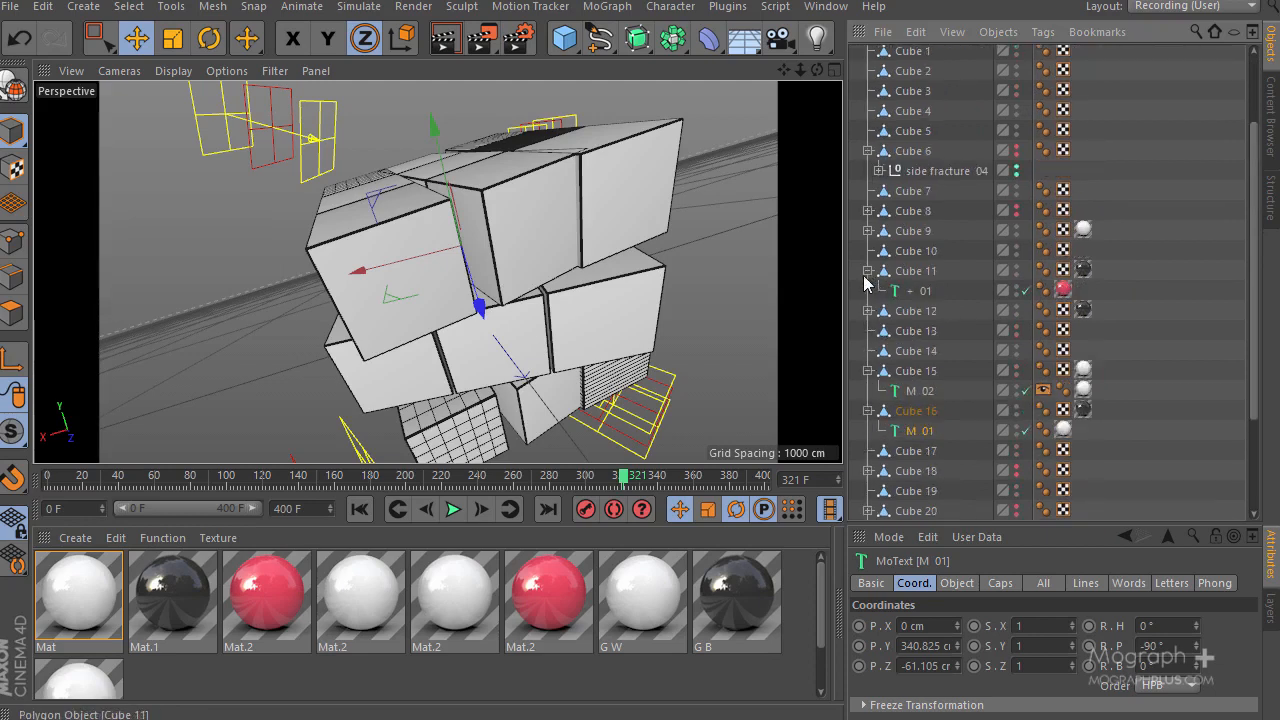
pyautogui.rightClick(930, 293)
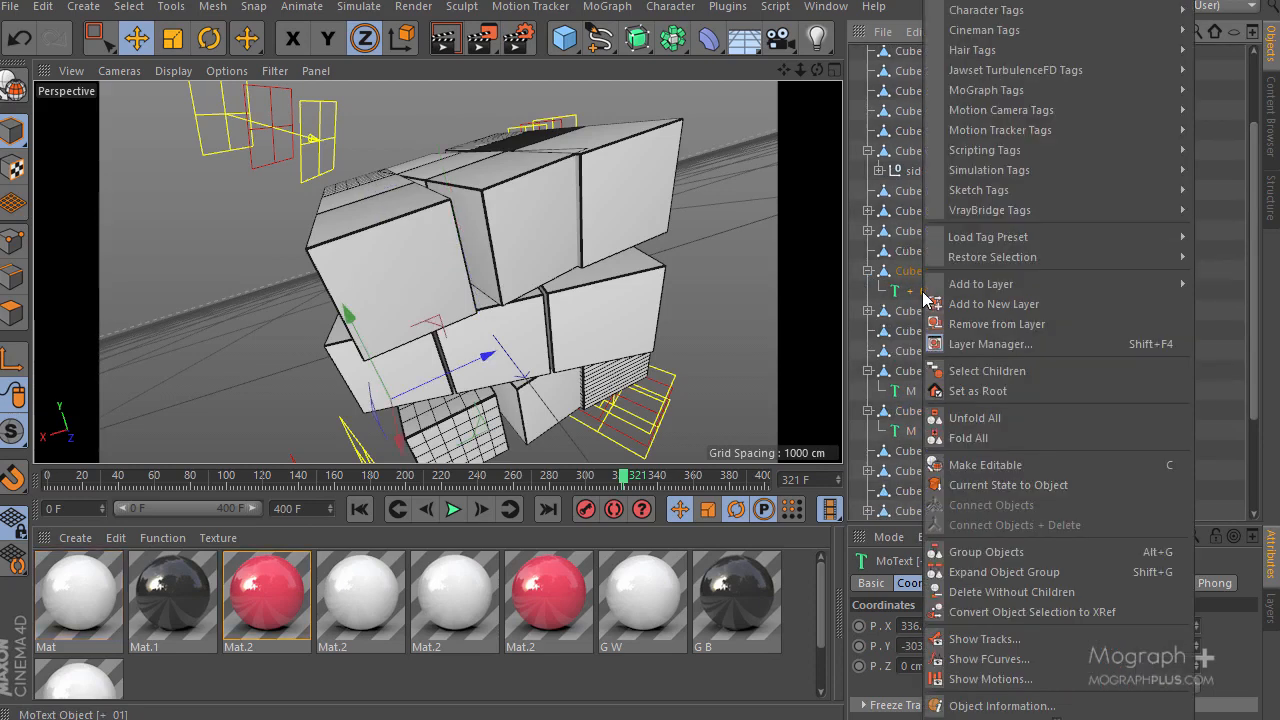
pyautogui.moveTo(980, 5)
pyautogui.click(800, 150)
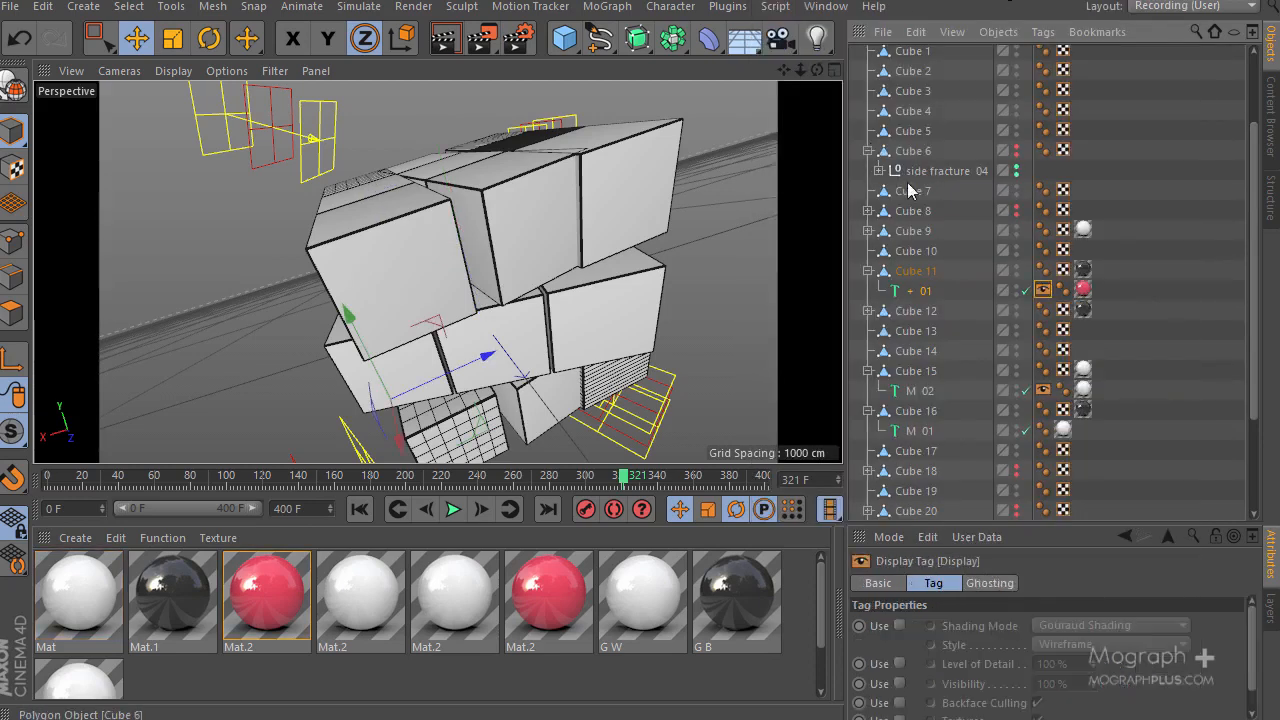
pyautogui.click(900, 684)
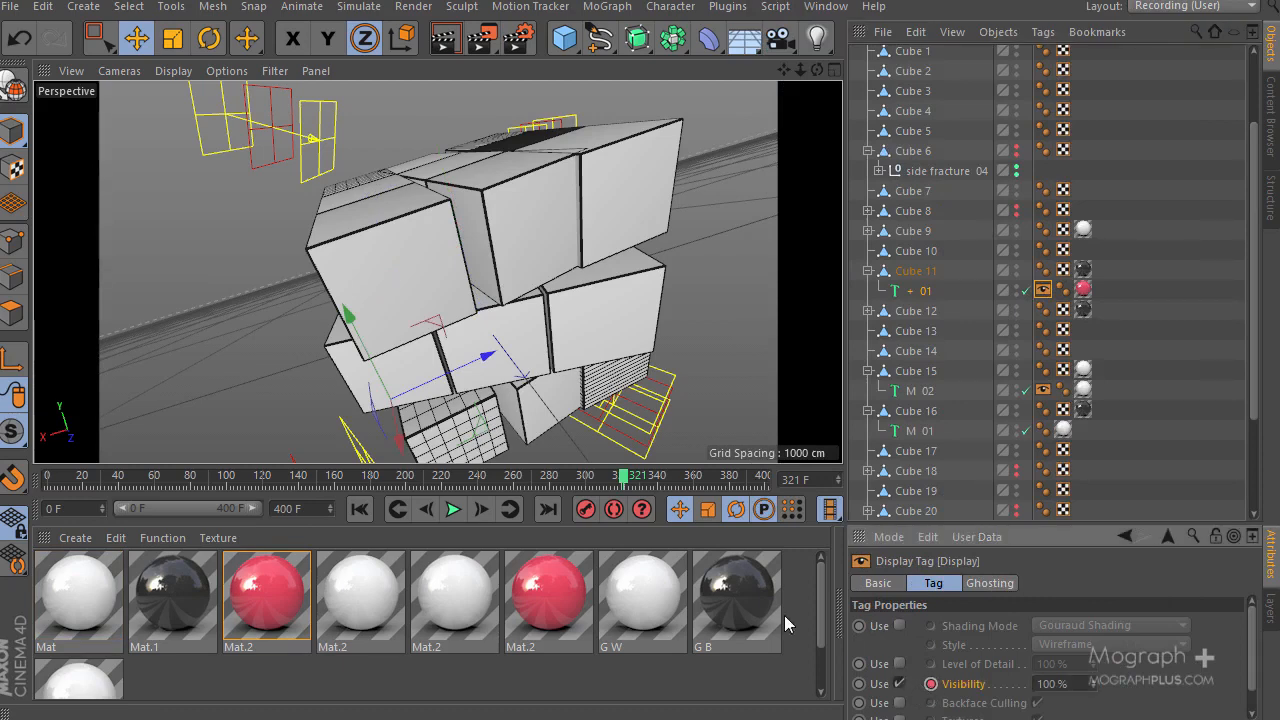
pyautogui.click(481, 509)
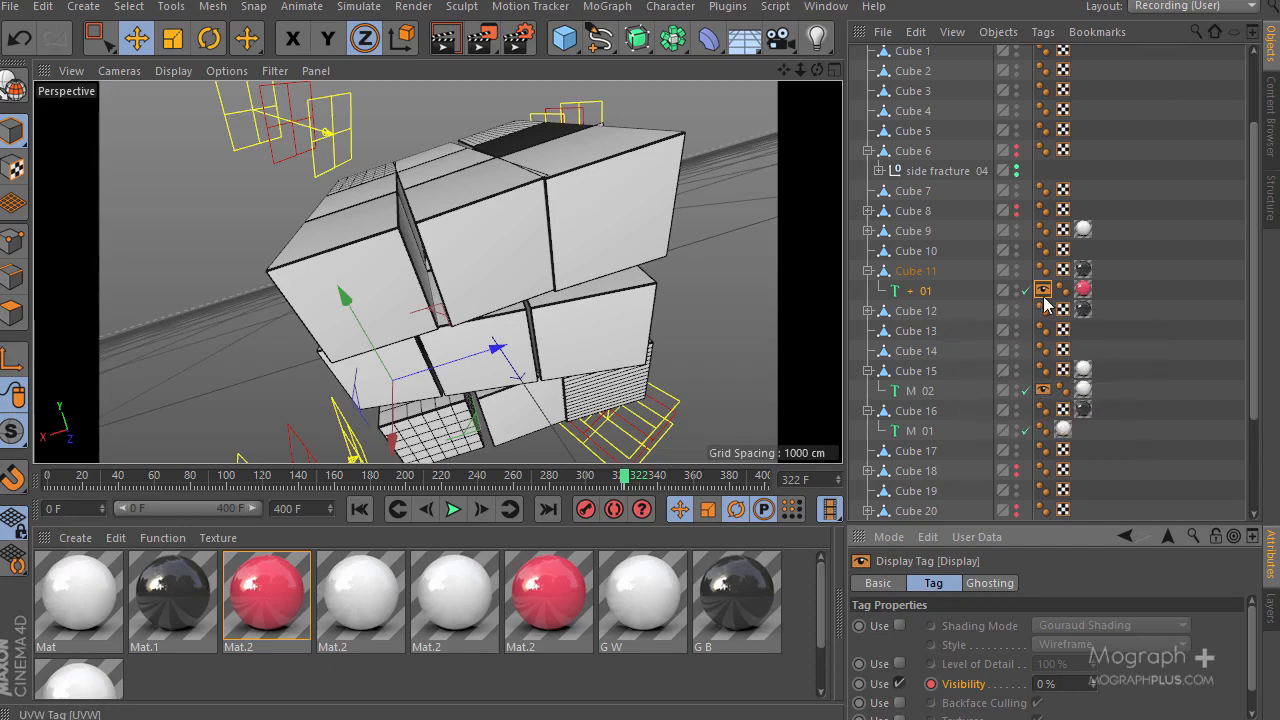
# Copy the Display tag from + 01 to M 01 and move the timeline to frame 311
pyautogui.moveTo(1041, 292); pyautogui.dragTo(1022, 434)
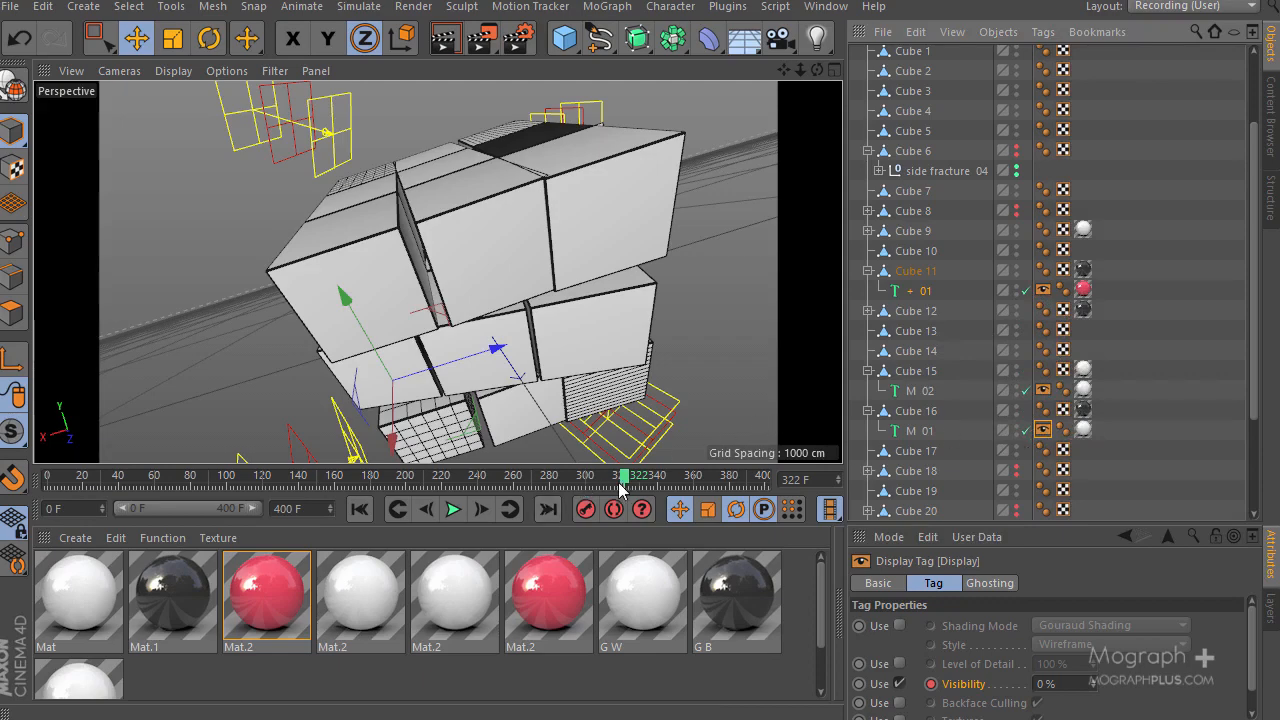
pyautogui.moveTo(625, 485); pyautogui.dragTo(605, 478)
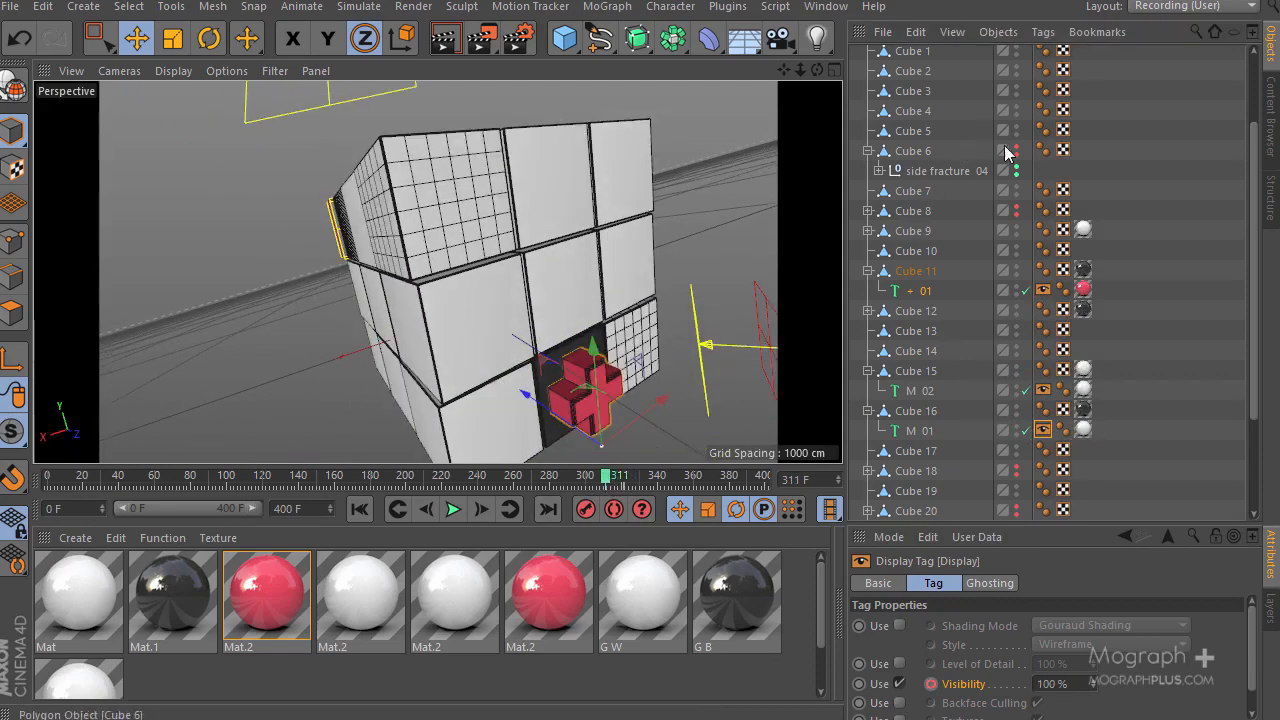
# Leave the scene camera's view and inspect the + 01 text on Cube 11 from other angles
pyautogui.scroll(3, 1029, 99)
pyautogui.click(1026, 96)
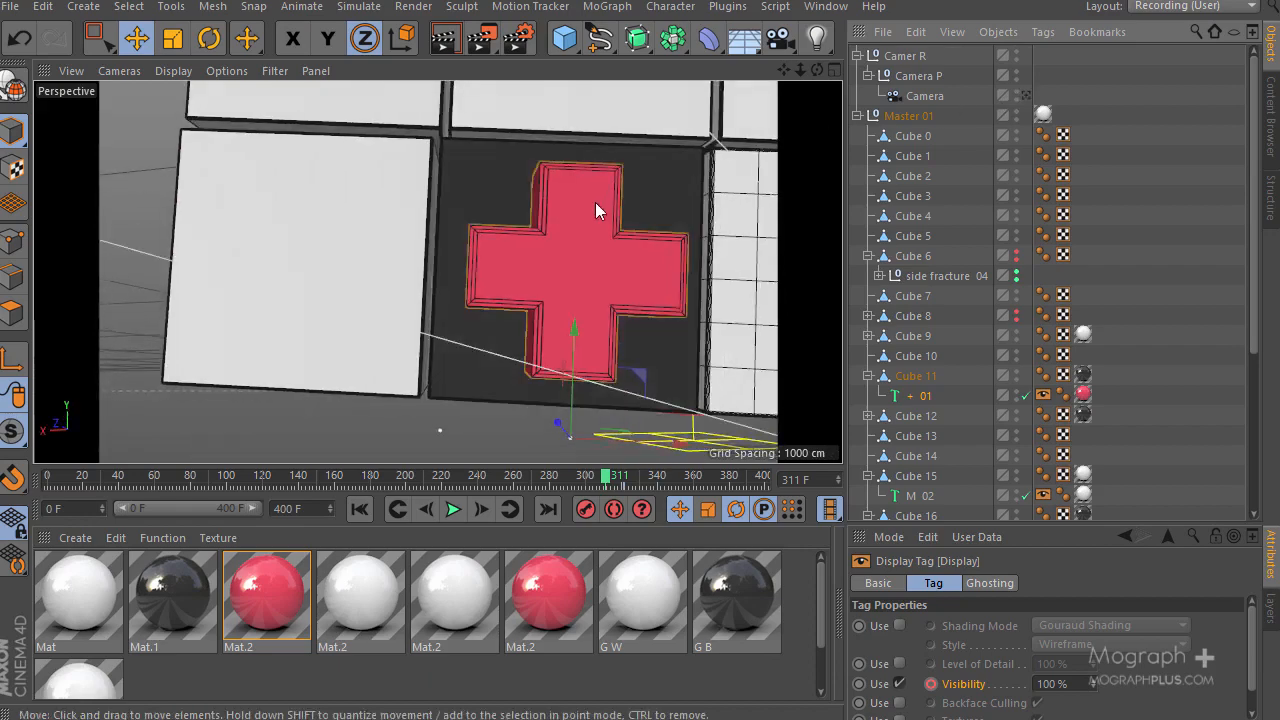
pyautogui.keyDown('alt'); pyautogui.moveTo(579, 223); pyautogui.dragTo(517, 240, button='right'); pyautogui.keyUp('alt')
pyautogui.keyDown('alt'); pyautogui.moveTo(517, 240); pyautogui.dragTo(610, 420); pyautogui.keyUp('alt')
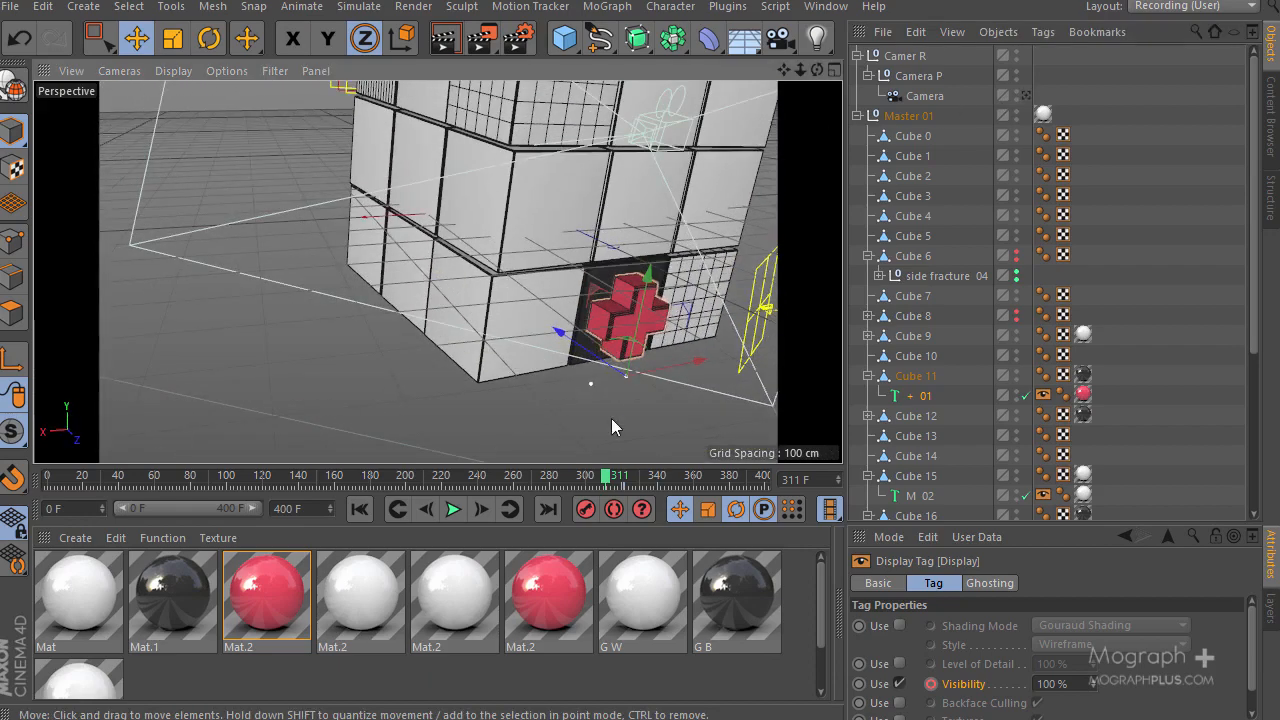
# Identify the dark material on Cube 11, select Mat.1, and move the timeline to frame 322
pyautogui.moveTo(609, 477)
pyautogui.mouseDown()
pyautogui.moveTo(589, 477)
pyautogui.moveTo(621, 475)
pyautogui.mouseUp()
pyautogui.keyDown('alt'); pyautogui.moveTo(546, 376); pyautogui.dragTo(585, 479); pyautogui.keyUp('alt')
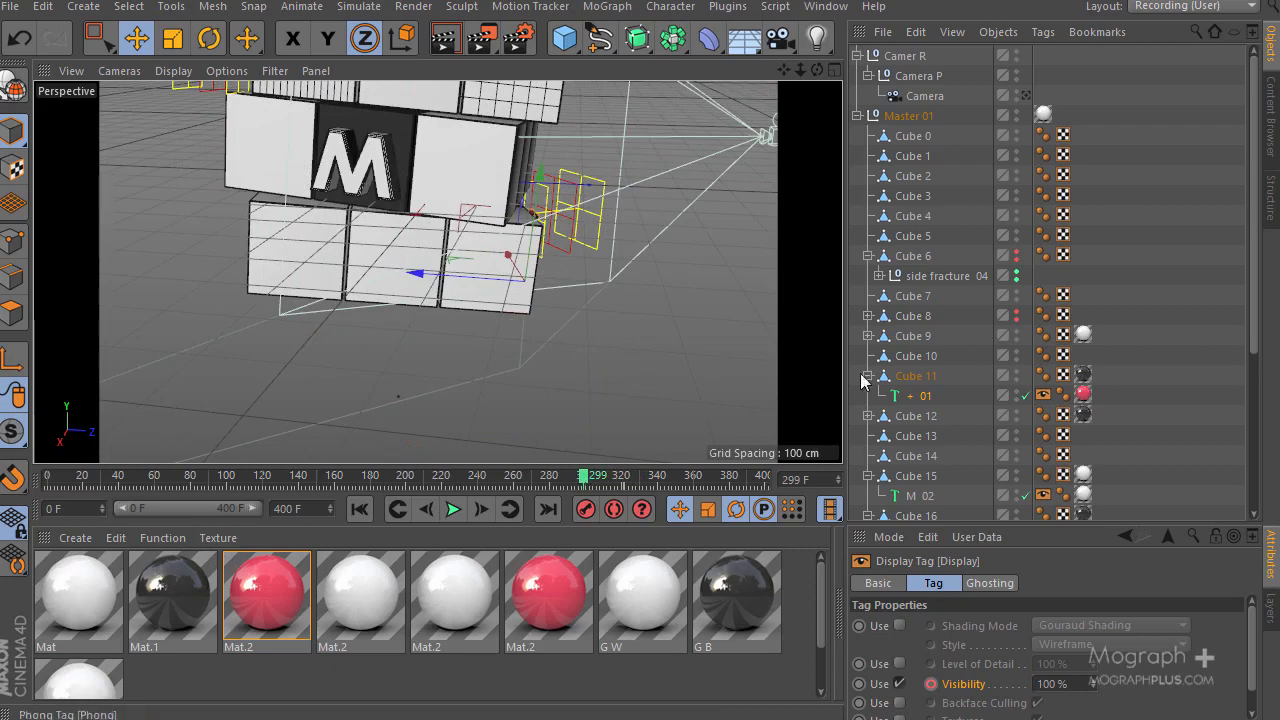
pyautogui.click(1084, 395)
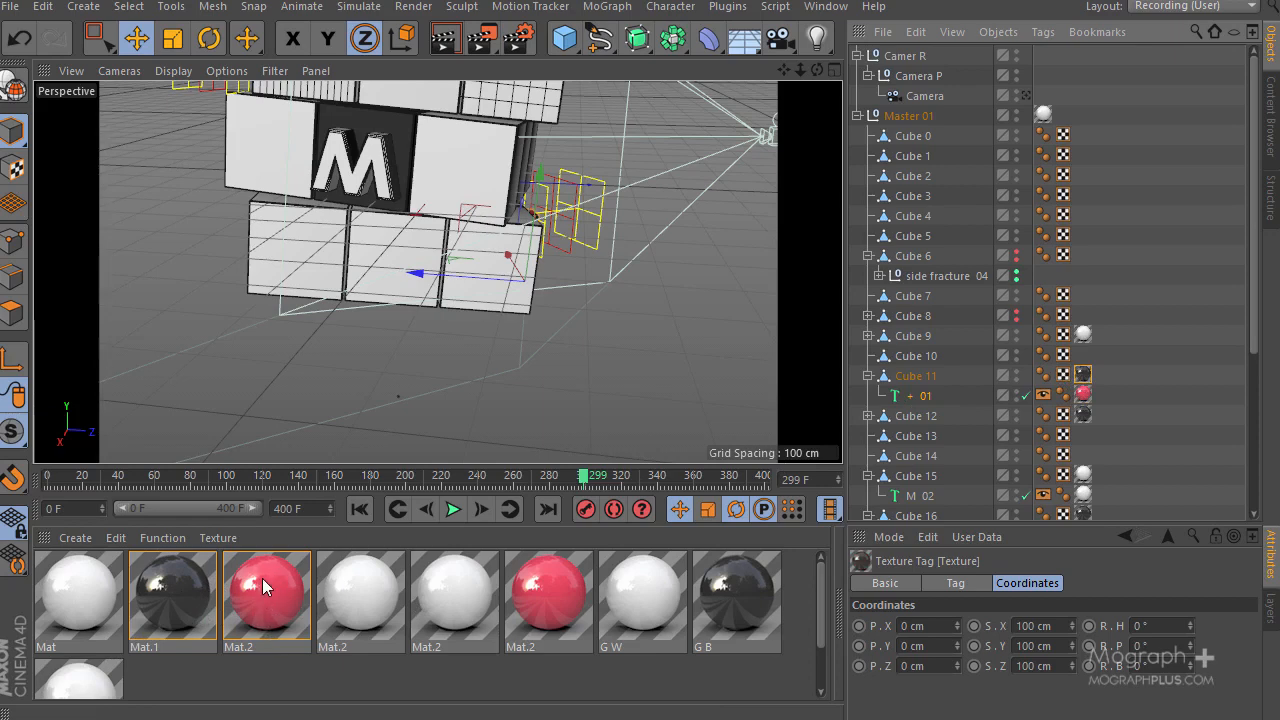
pyautogui.click(199, 603)
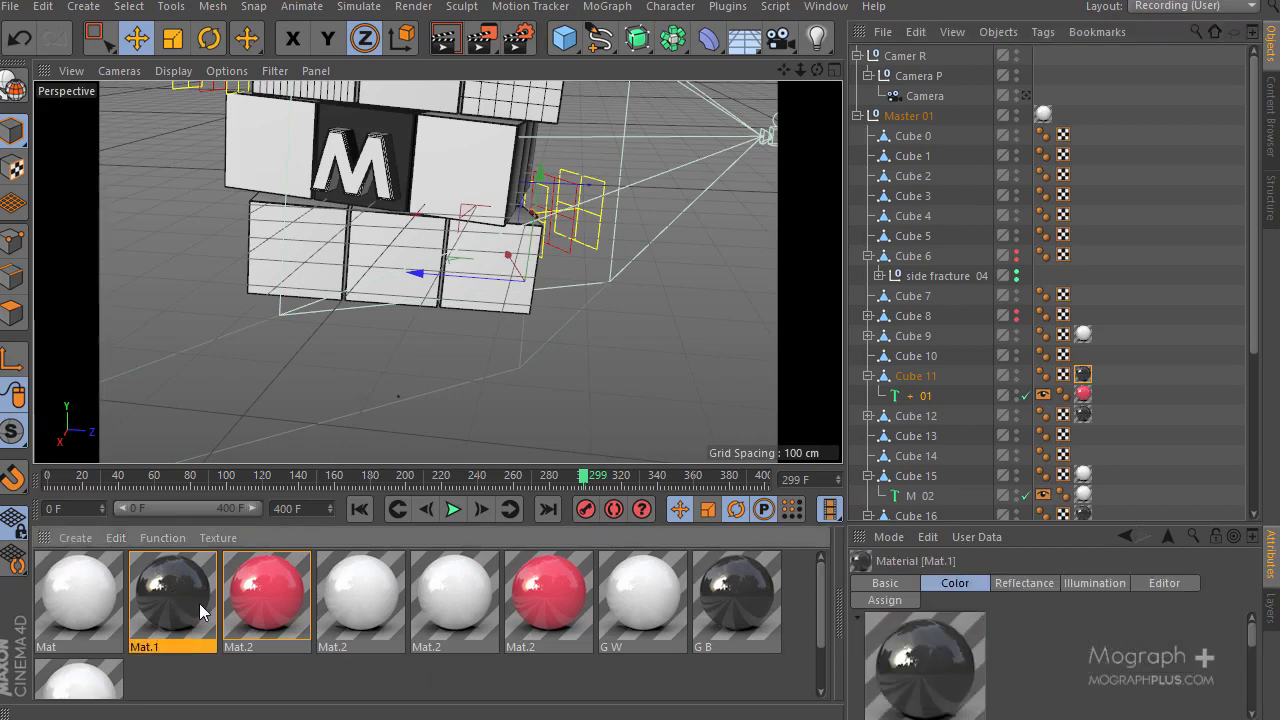
pyautogui.moveTo(556, 476); pyautogui.dragTo(622, 478)
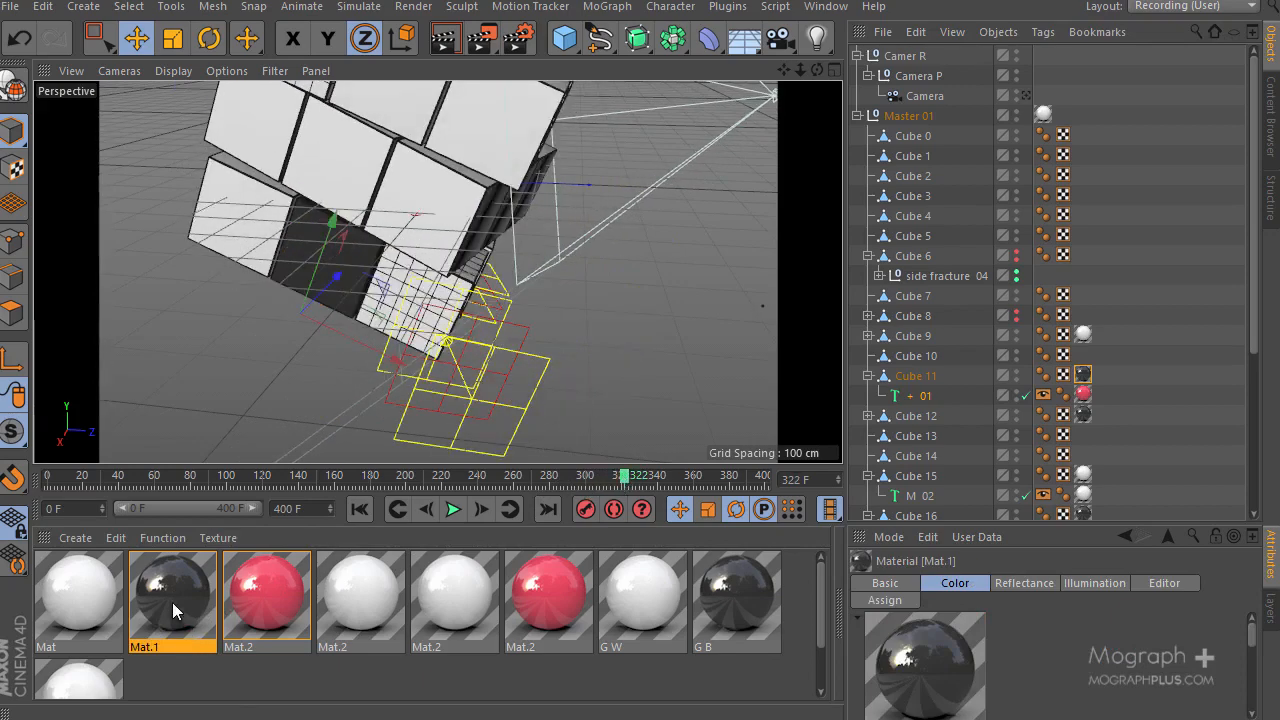
# Open Mat.1 for editing and keyframe its color at RGB 50, 50, 50 on frame 320
pyautogui.doubleClick(173, 606)
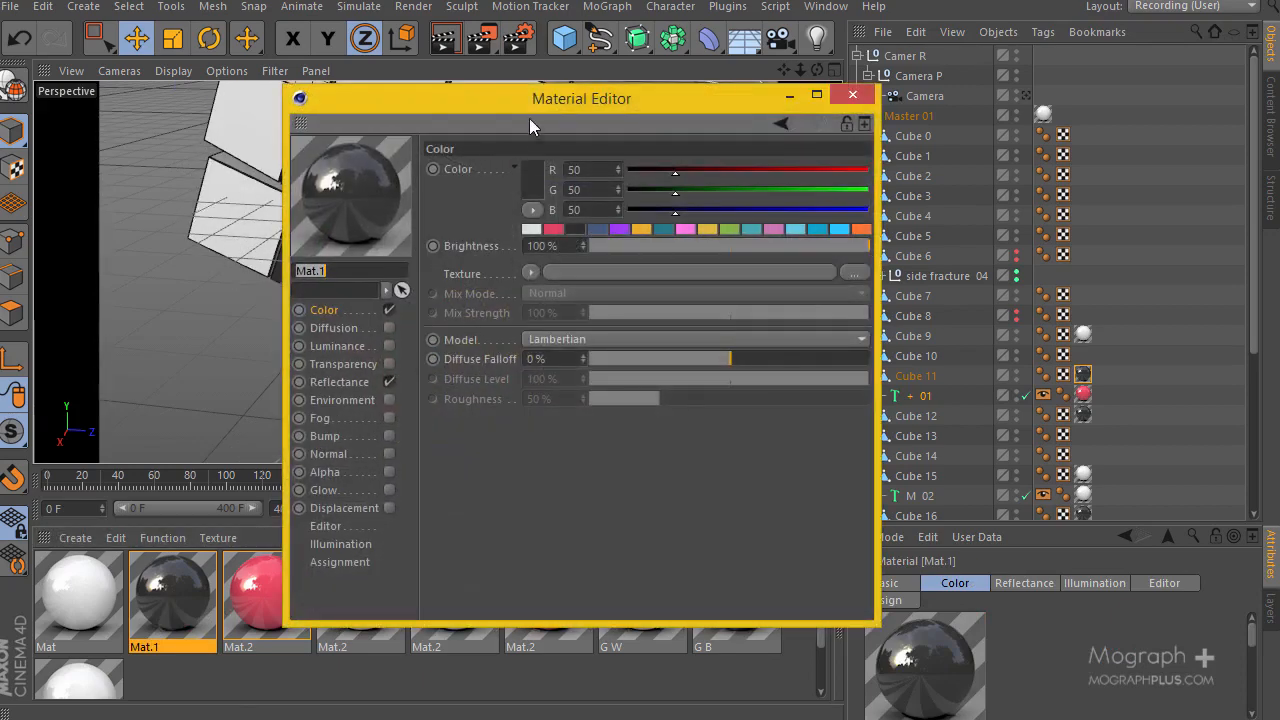
pyautogui.moveTo(529, 118); pyautogui.dragTo(829, 124)
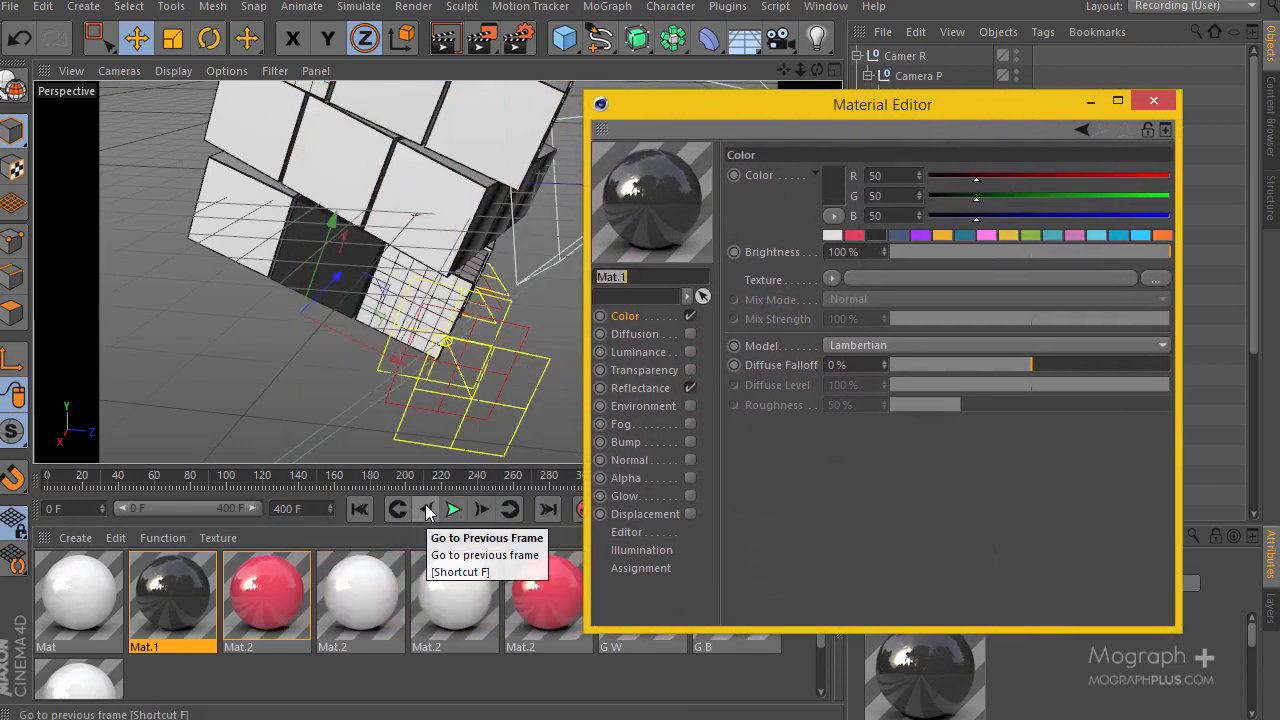
pyautogui.keyDown('alt'); pyautogui.moveTo(334, 322); pyautogui.dragTo(540, 390); pyautogui.keyUp('alt')
pyautogui.moveTo(745, 98); pyautogui.dragTo(224, 182)
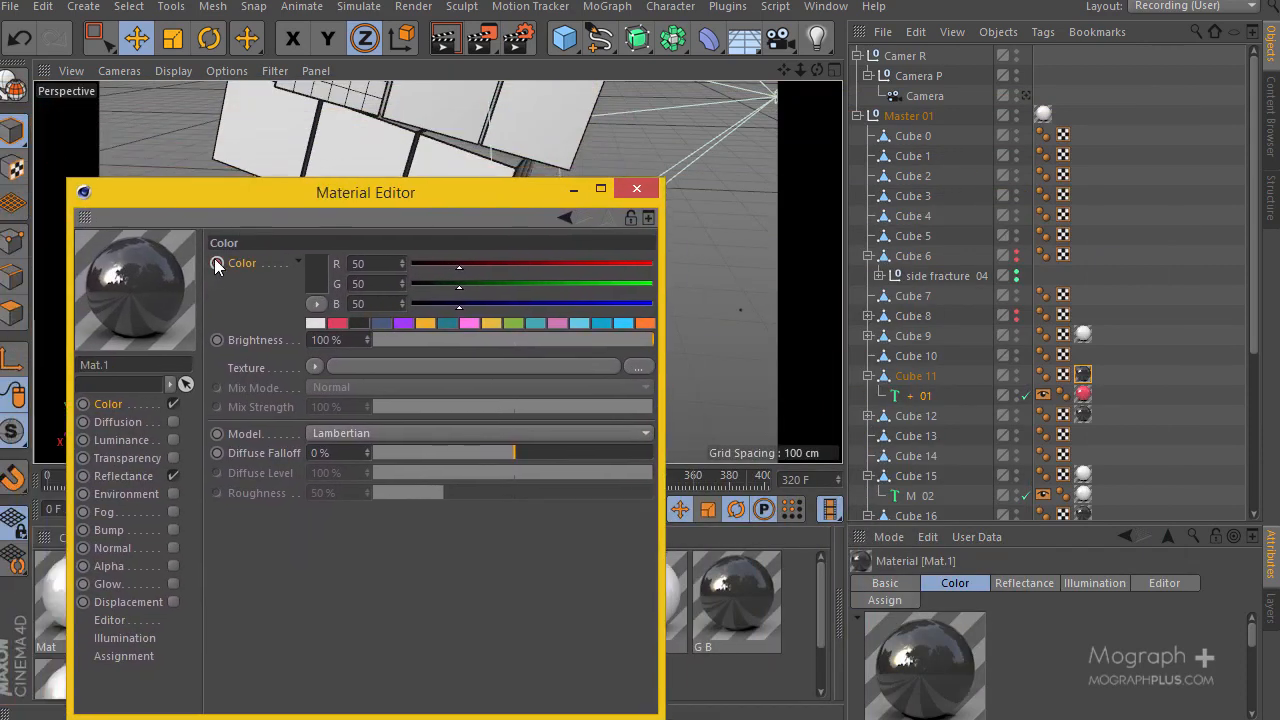
pyautogui.moveTo(462, 191); pyautogui.dragTo(808, 201)
# Advance one frame, keyframe Mat.1's color at RGB 223, 223, 223, and close the material editor
pyautogui.click(478, 508)
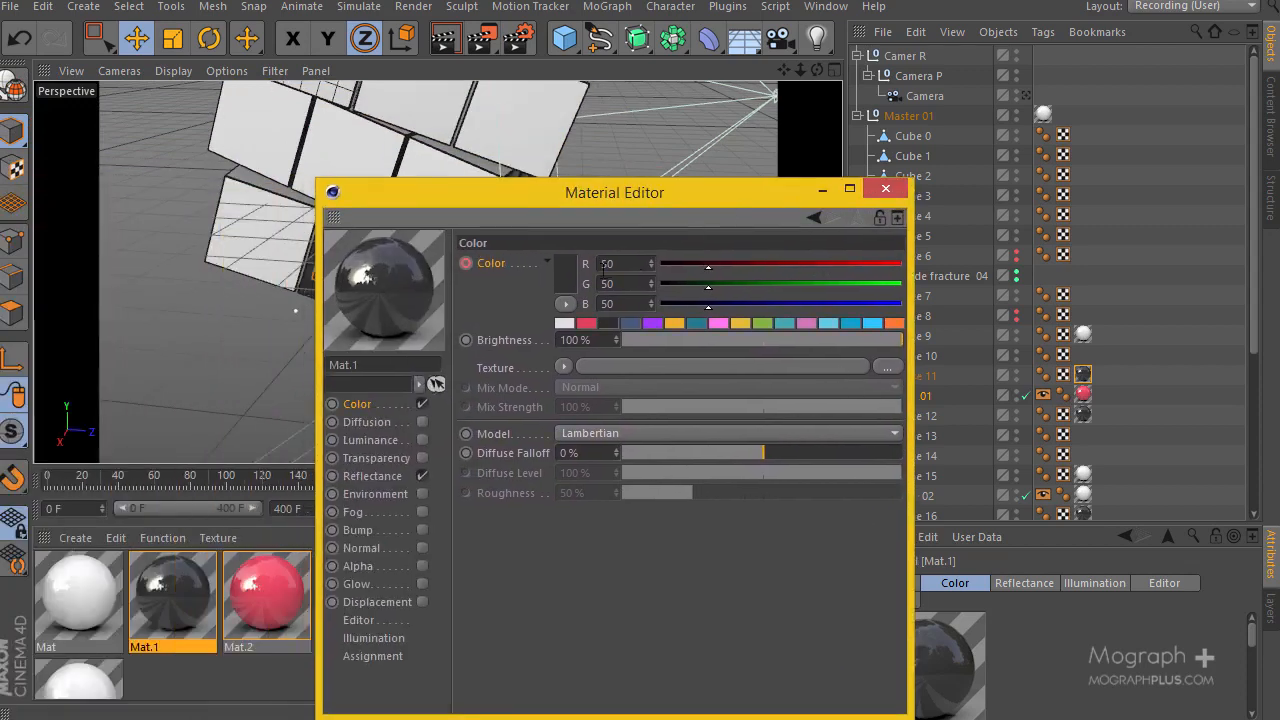
pyautogui.write('223')
pyautogui.press('Tab')
pyautogui.write('22223')
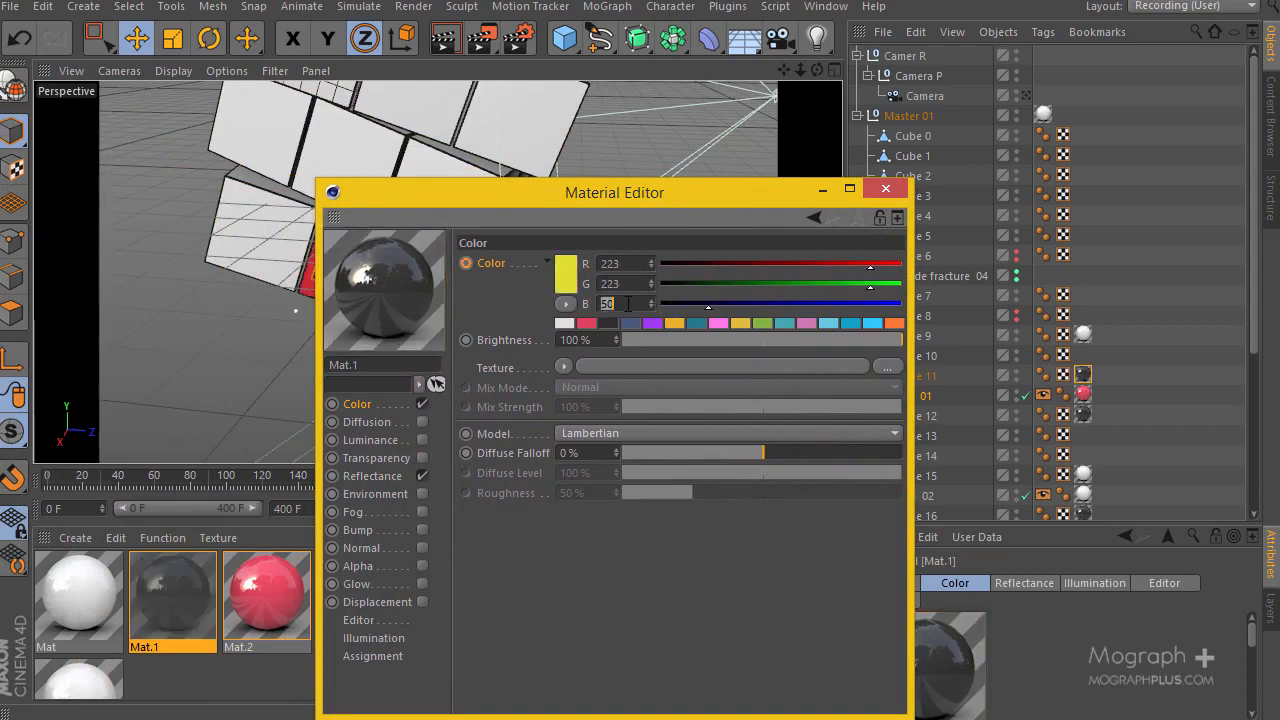
pyautogui.press('Return')
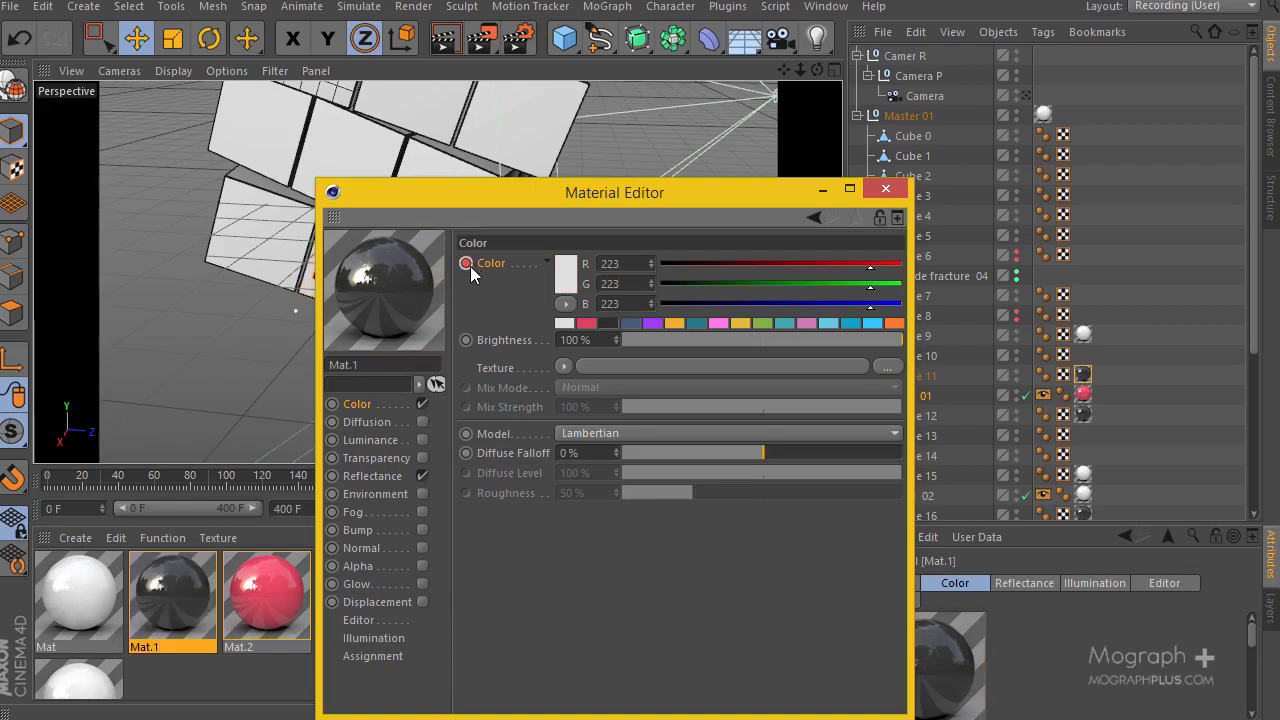
pyautogui.click(886, 190)
# Return to the scene camera's view and check the MG+ face of the cube around frame 343
pyautogui.moveTo(621, 478); pyautogui.dragTo(669, 478)
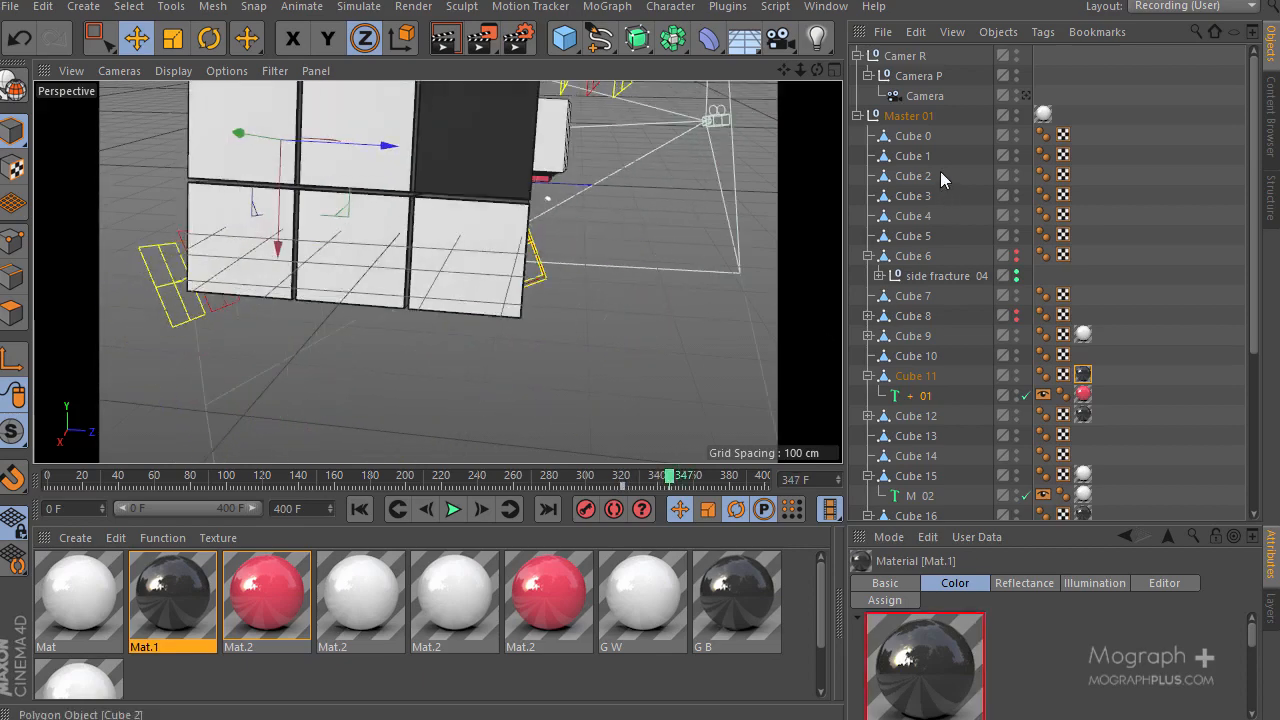
pyautogui.click(1023, 95)
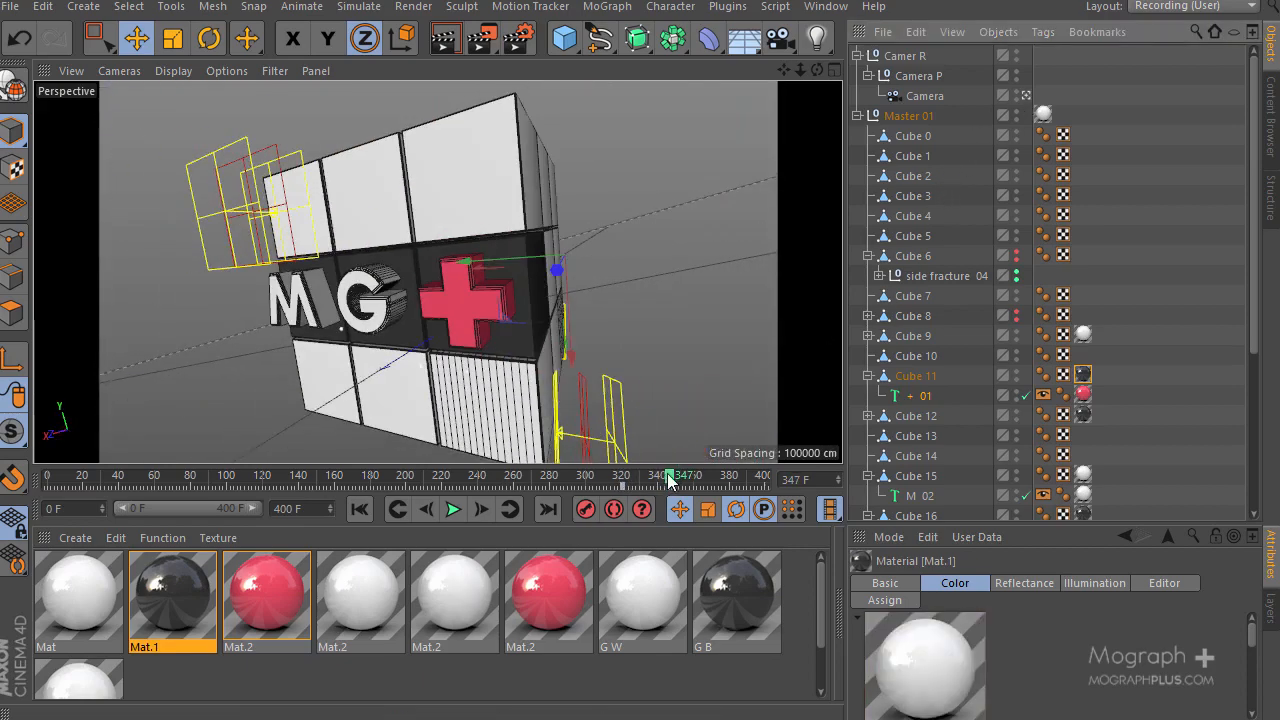
pyautogui.moveTo(670, 481)
pyautogui.mouseDown()
pyautogui.moveTo(737, 481)
pyautogui.moveTo(661, 489)
pyautogui.mouseUp()
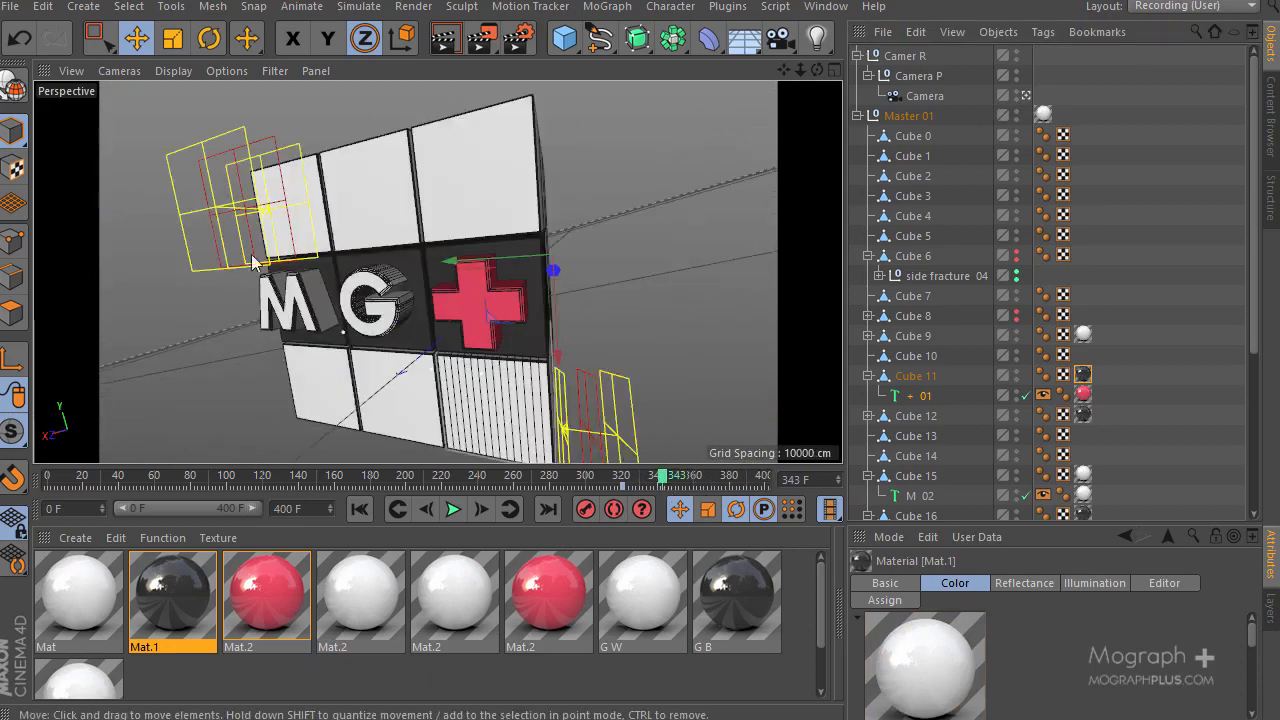
pyautogui.click(12, 12)
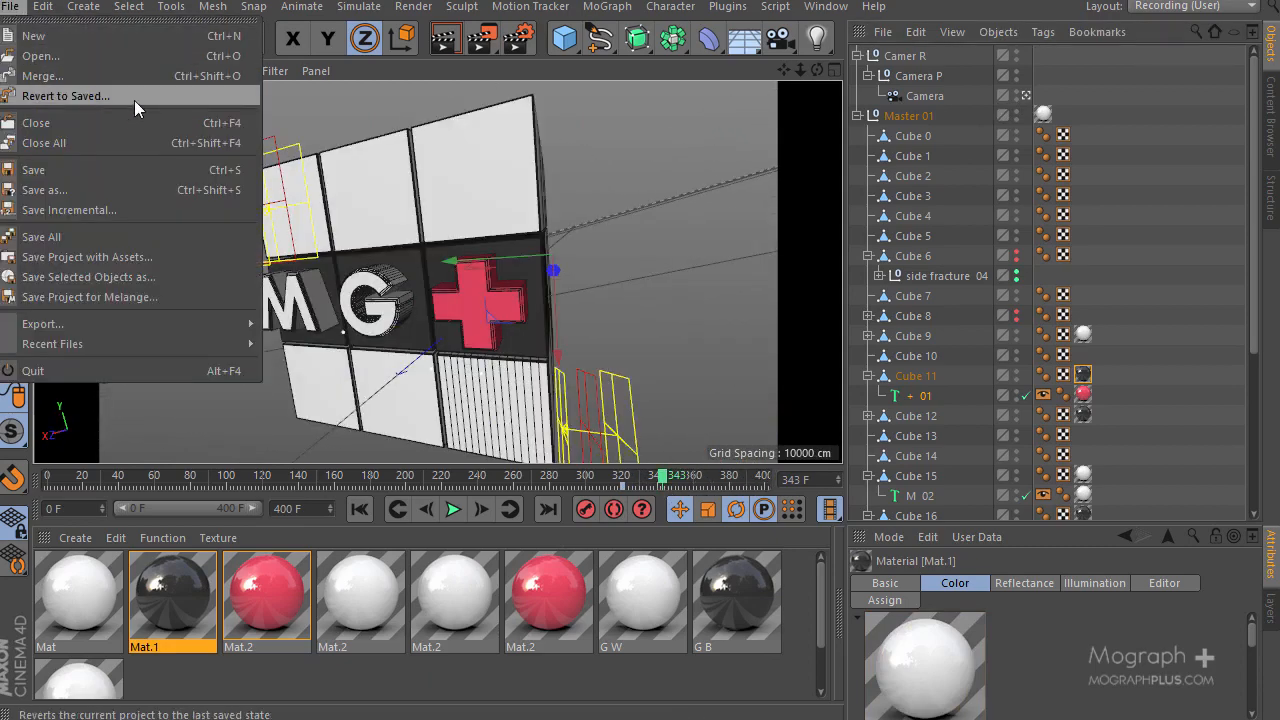
pyautogui.press('Escape')
# Play the animation twice from frame 0 through the scene camera to review the cube's color change and the MG+ reveal
pyautogui.moveTo(60, 472); pyautogui.dragTo(47, 472)
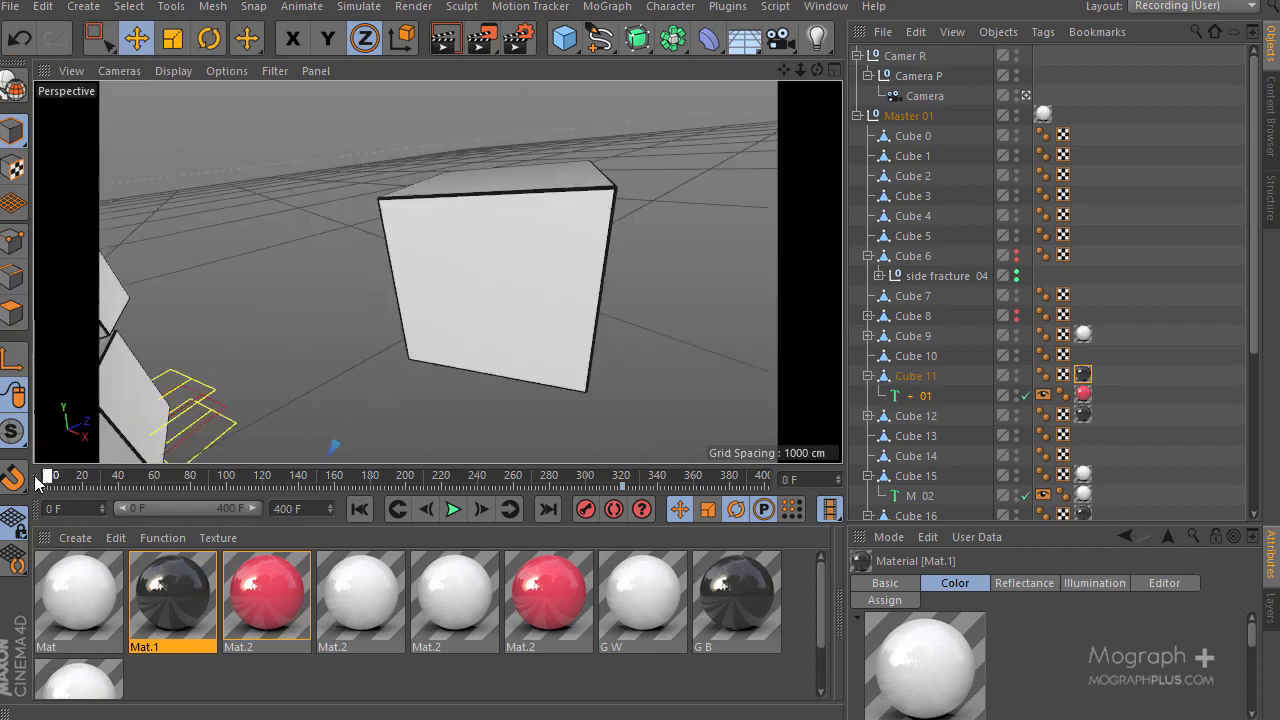
pyautogui.click(448, 509)
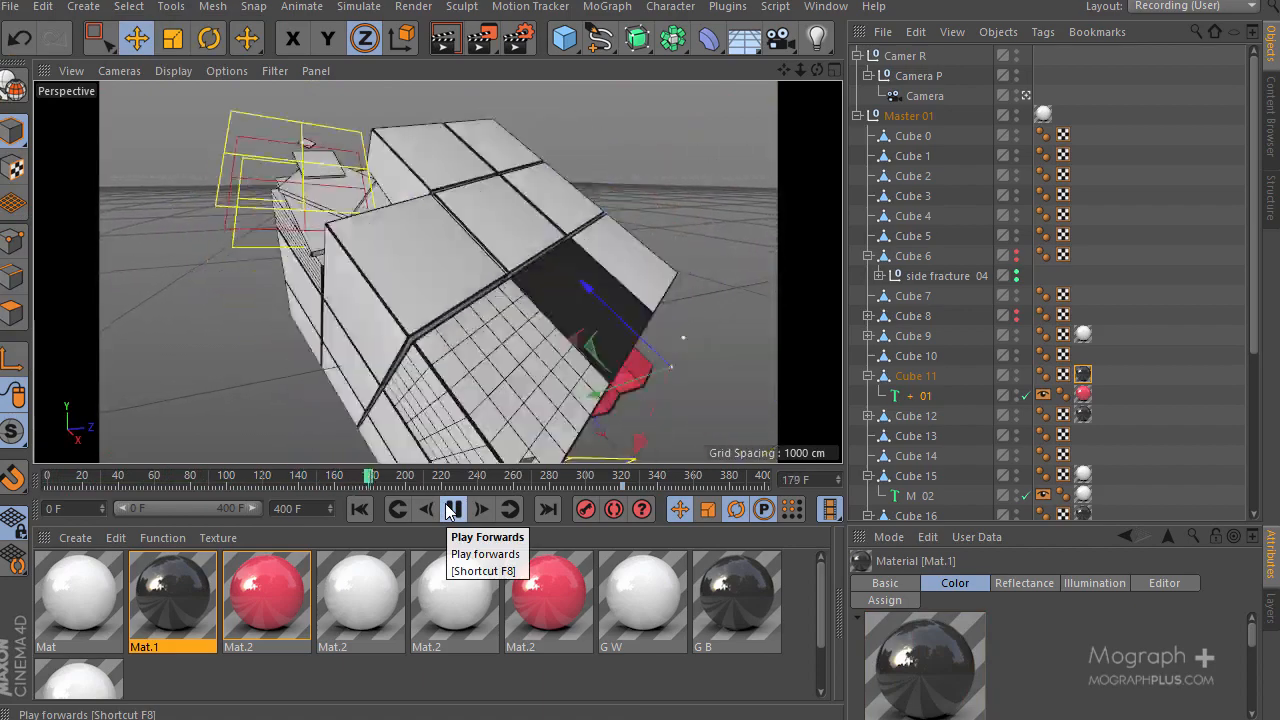
pyautogui.click(450, 510)
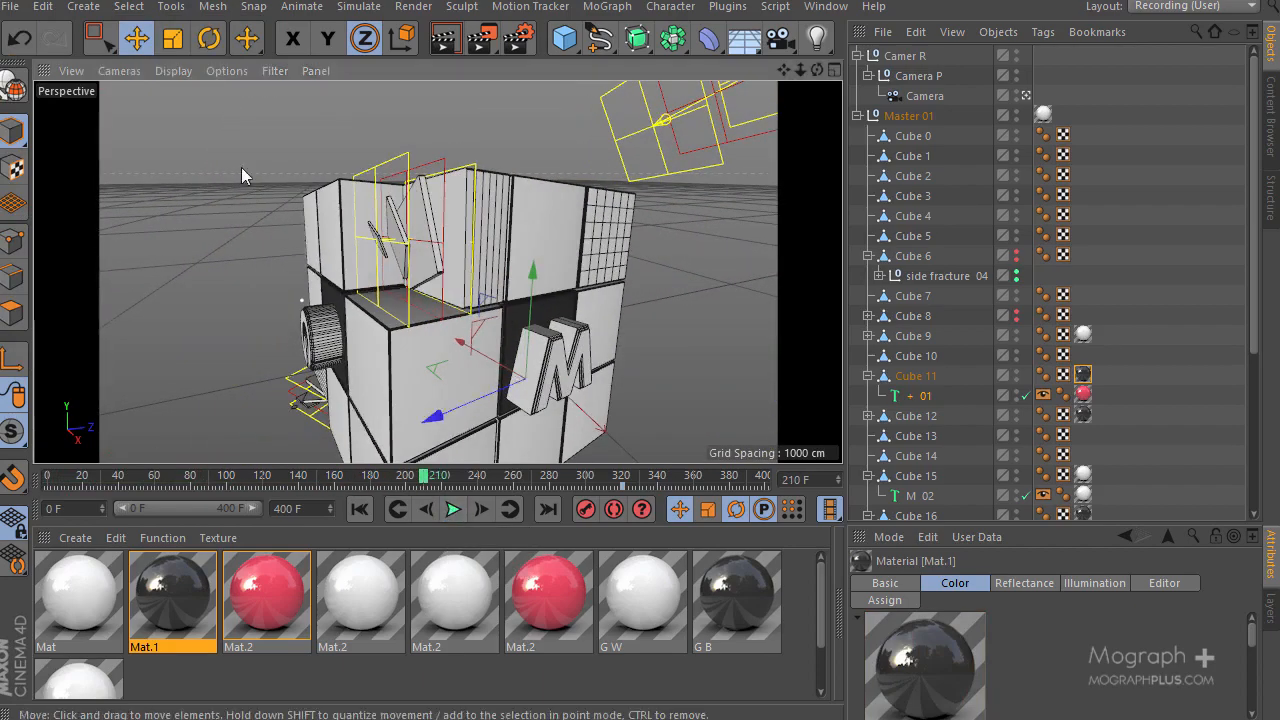
pyautogui.click(452, 510)
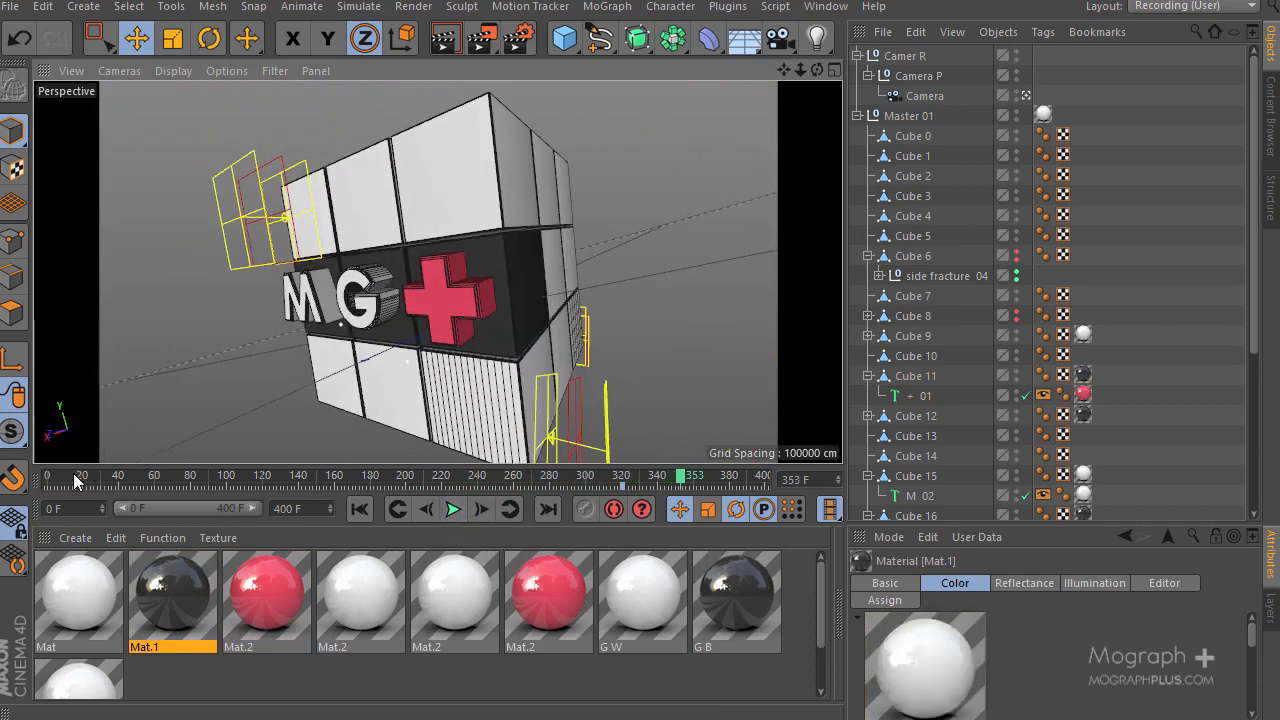
pyautogui.click(48, 478)
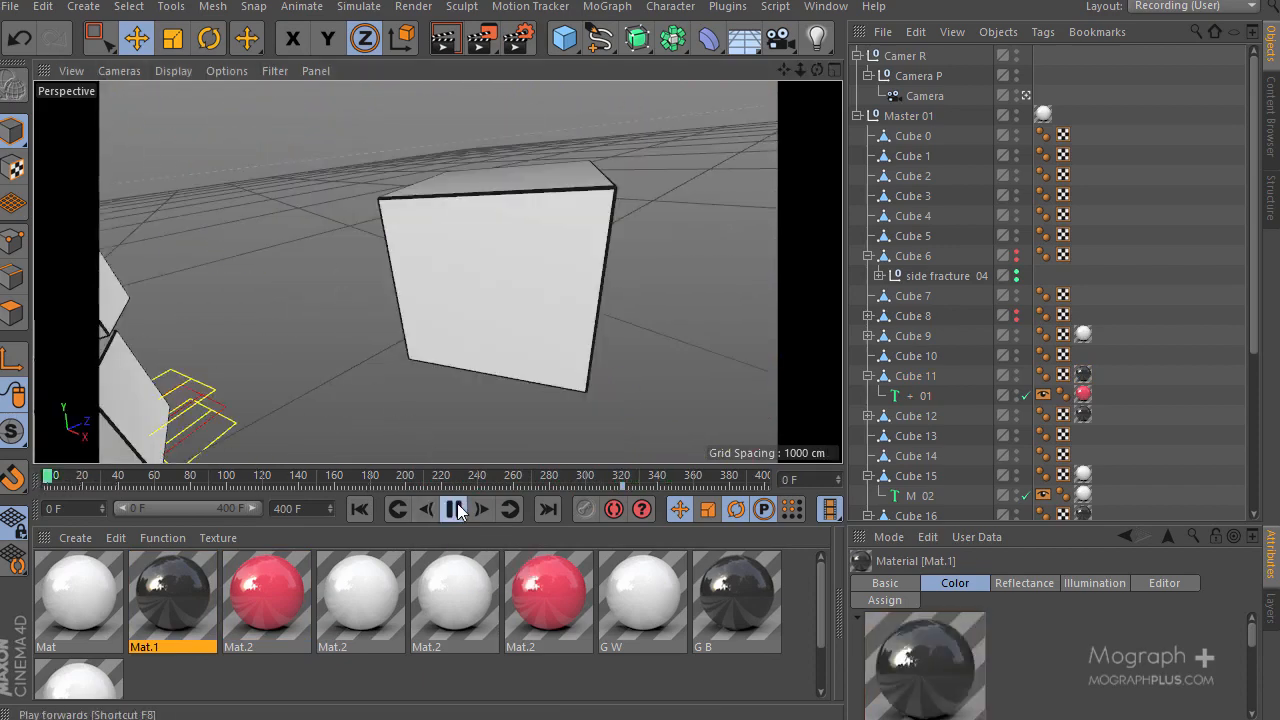
pyautogui.click(452, 510)
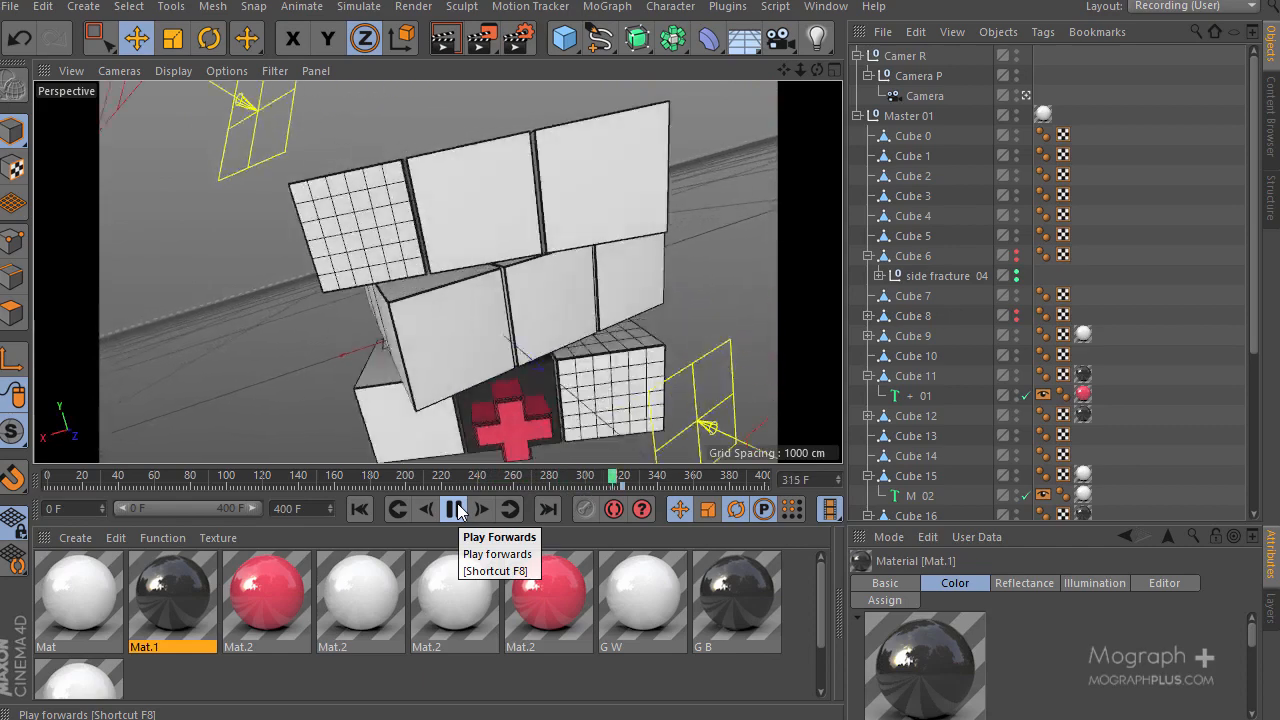
pyautogui.click(455, 509)
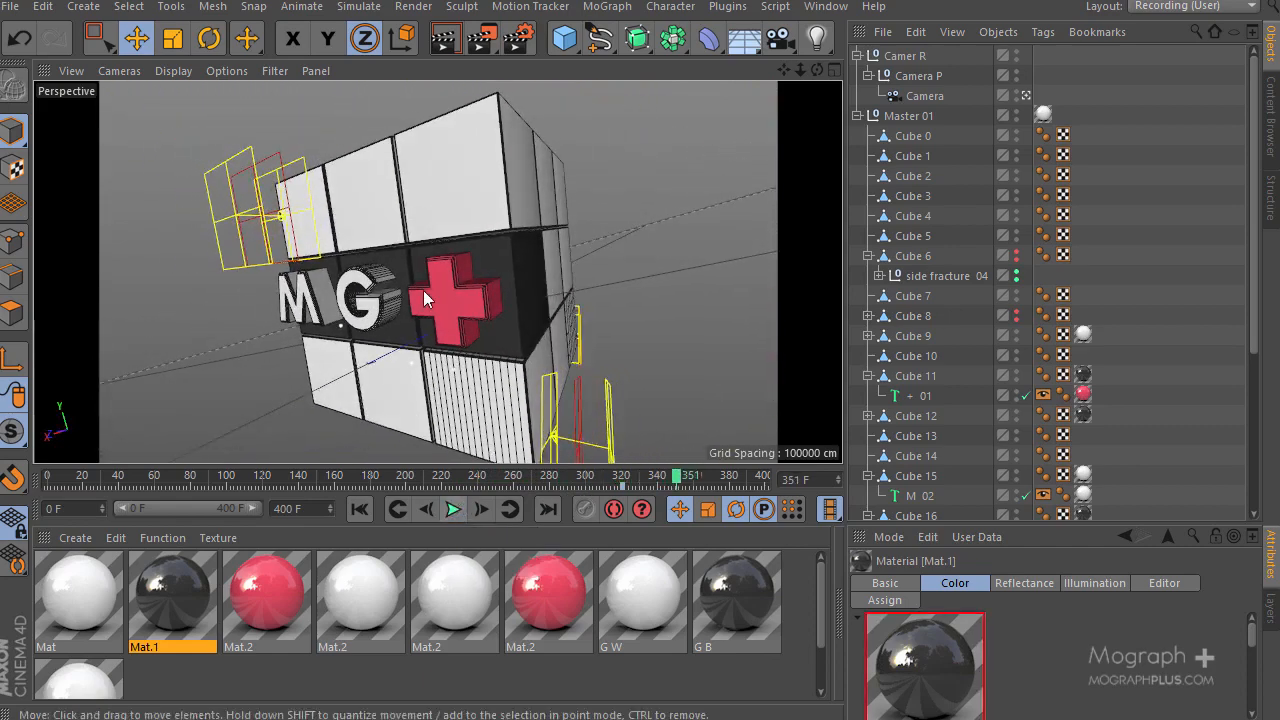